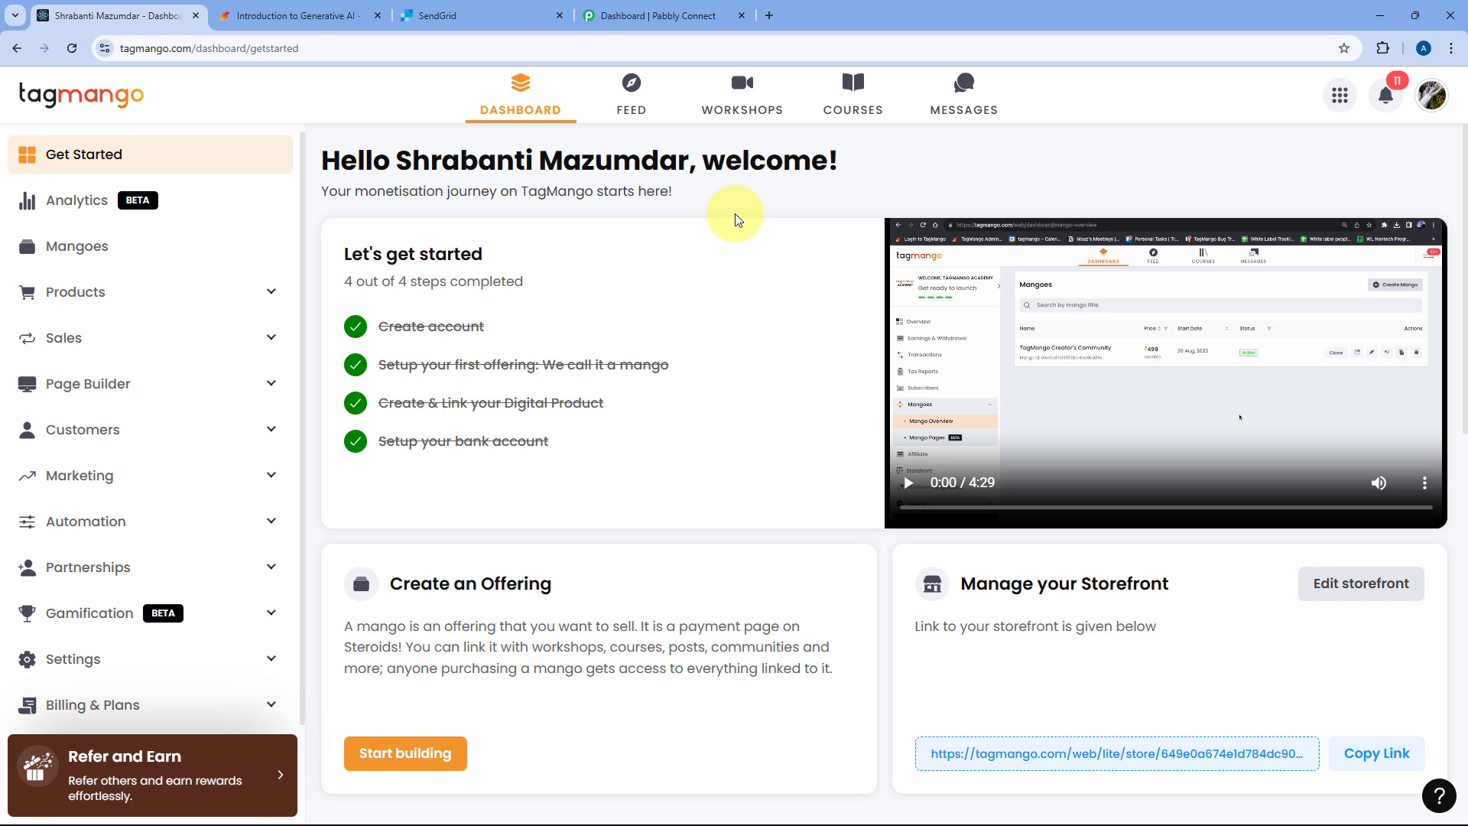
Review the registration form on the Generative AI landing page, the TagMango dashboard and the SendGrid dashboard
click(294, 15)
scroll(573, 203, down, 4)
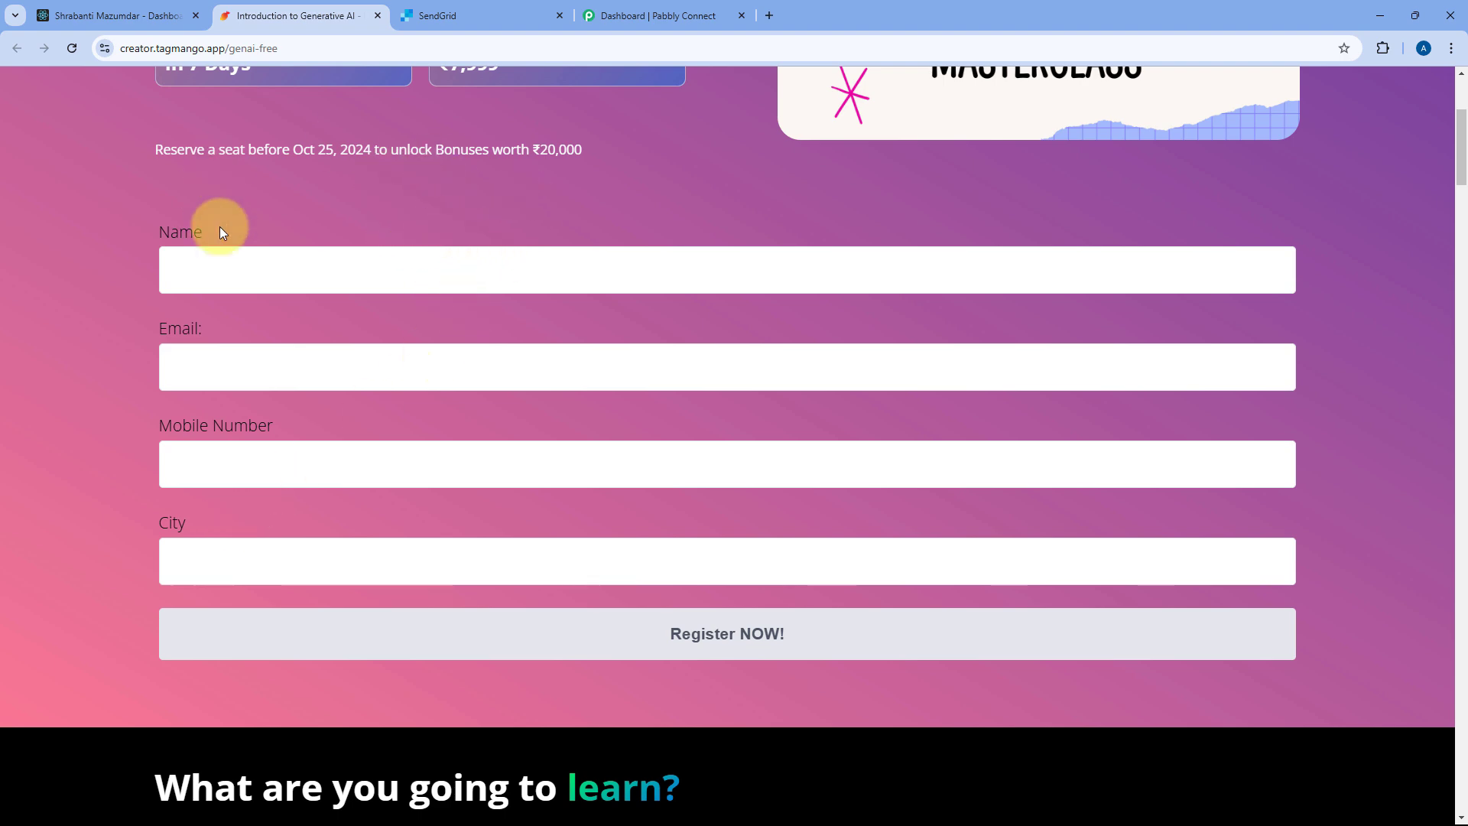
click(115, 15)
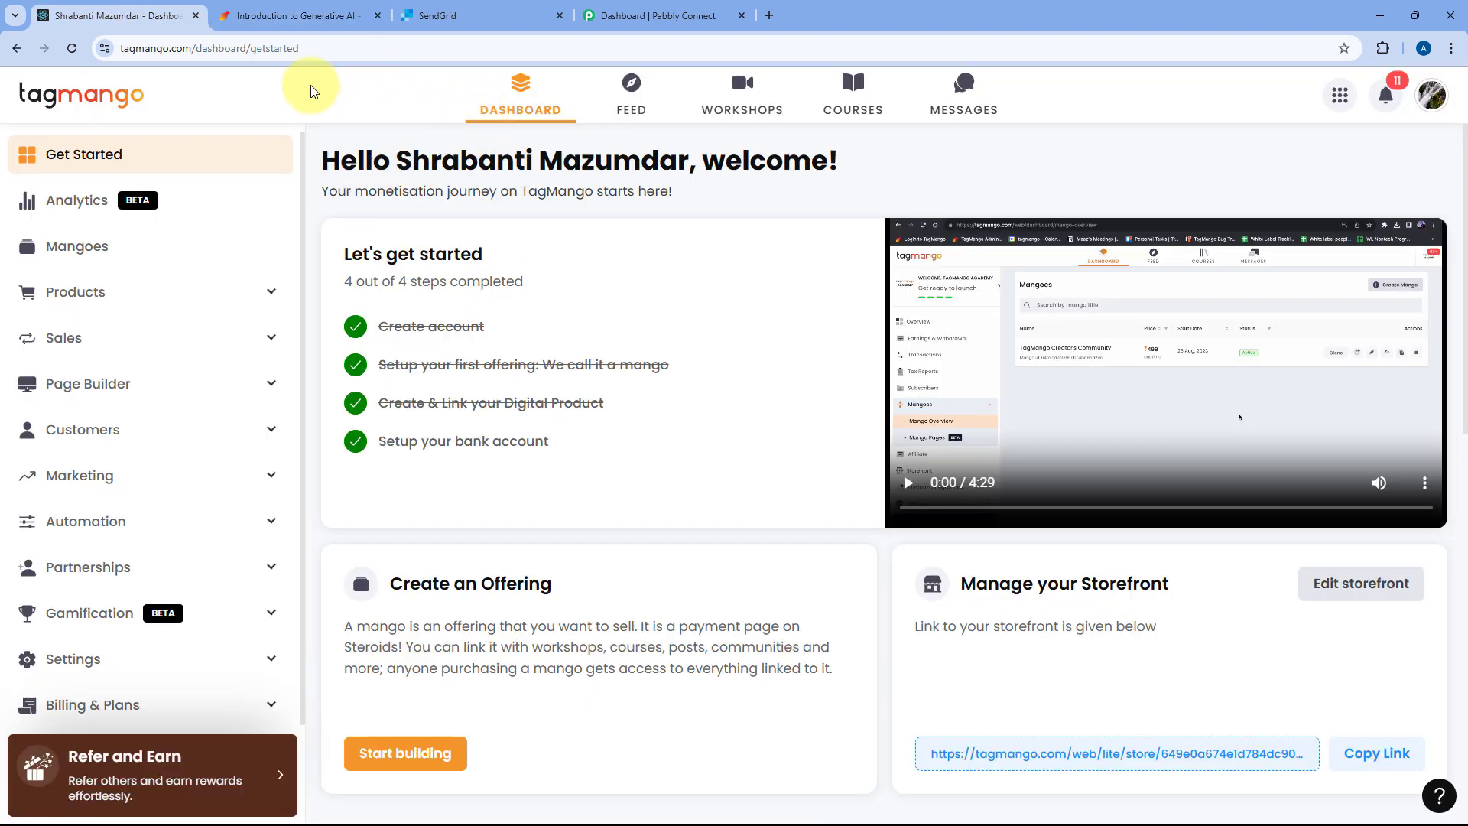
click(457, 16)
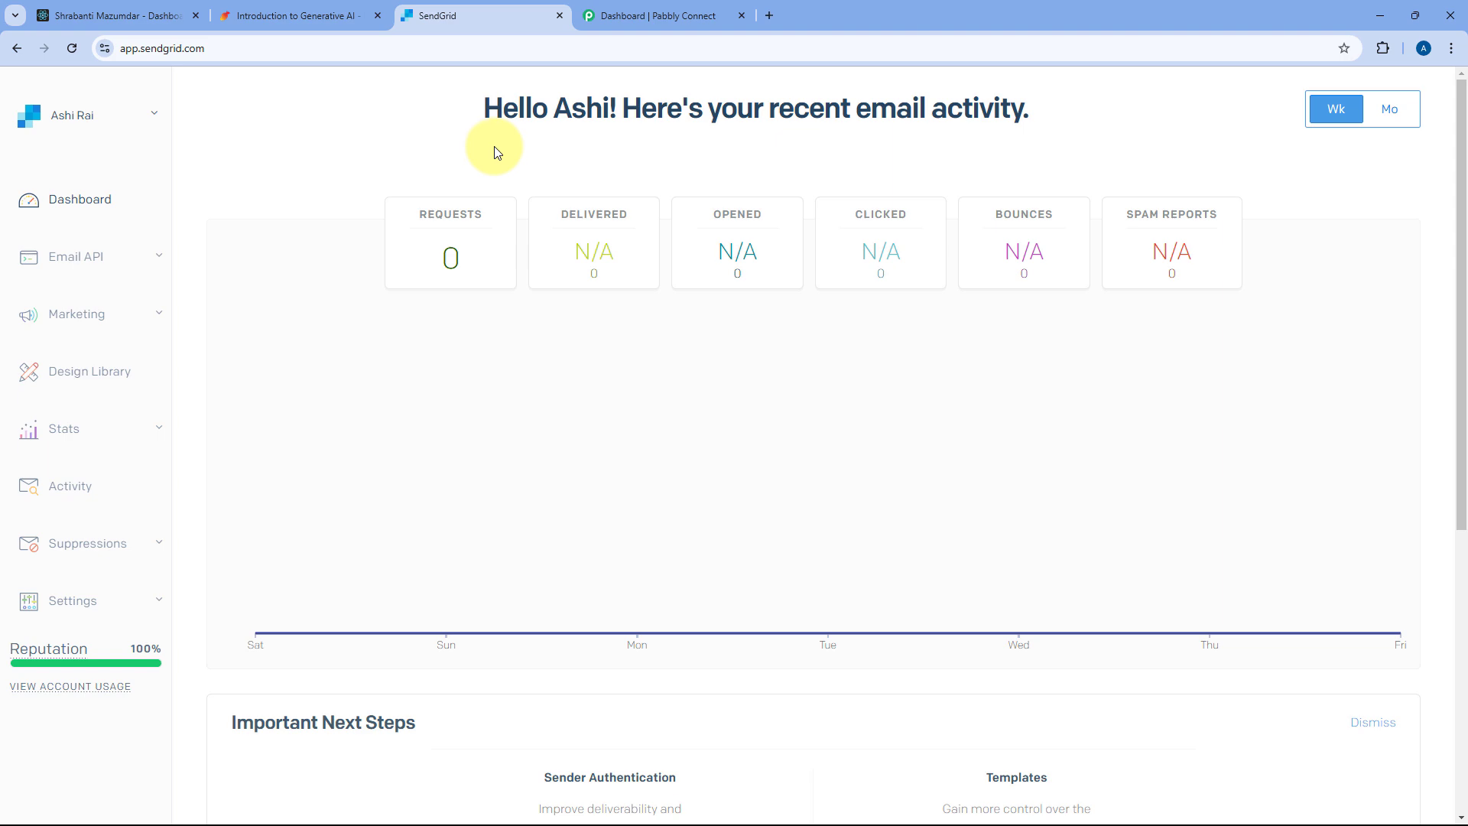
click(175, 15)
click(457, 15)
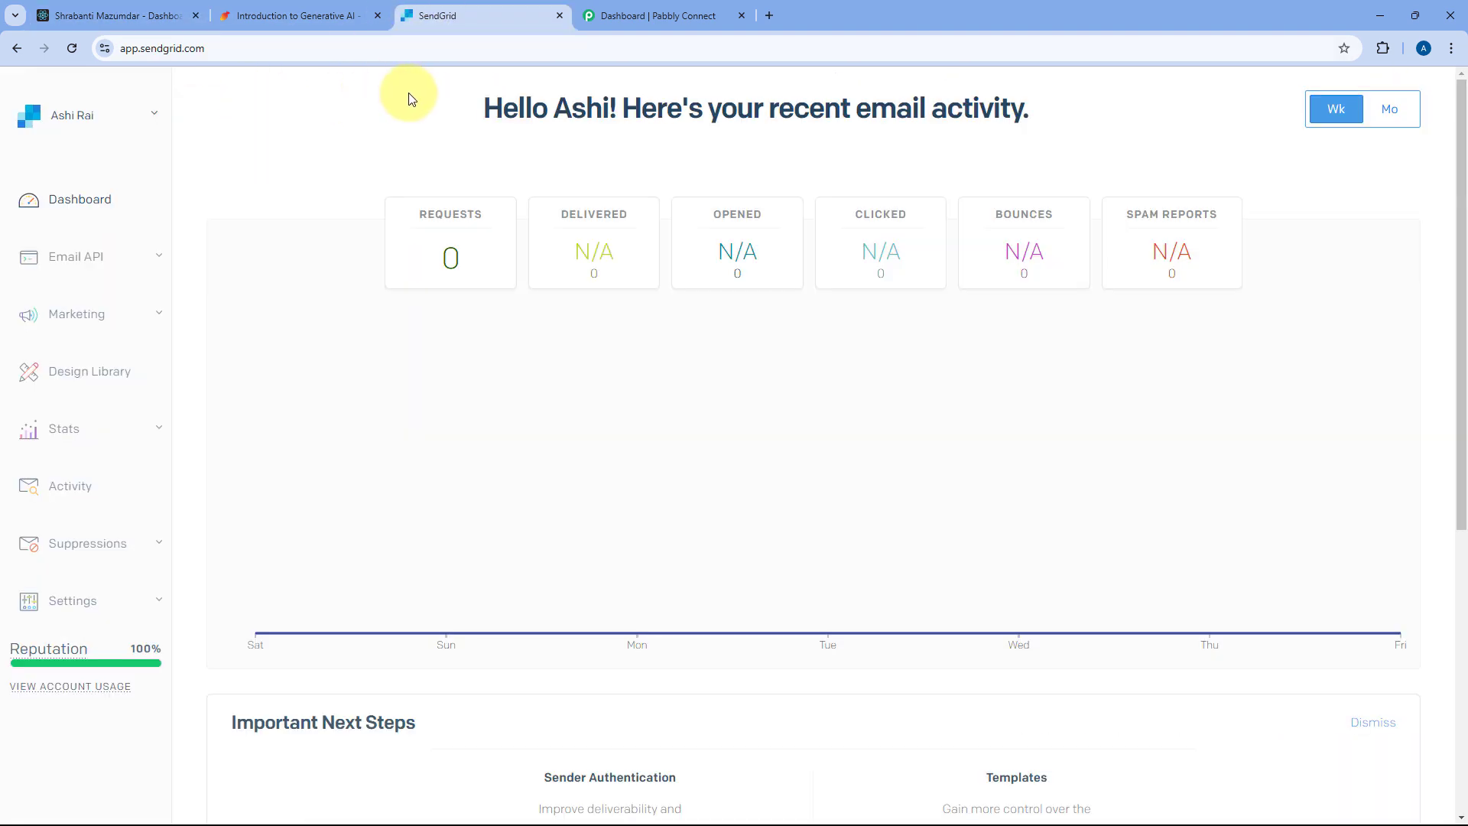
Switch to Pabbly Connect and create a workflow named "TagMango to SendGrid" in the Home folder
click(624, 15)
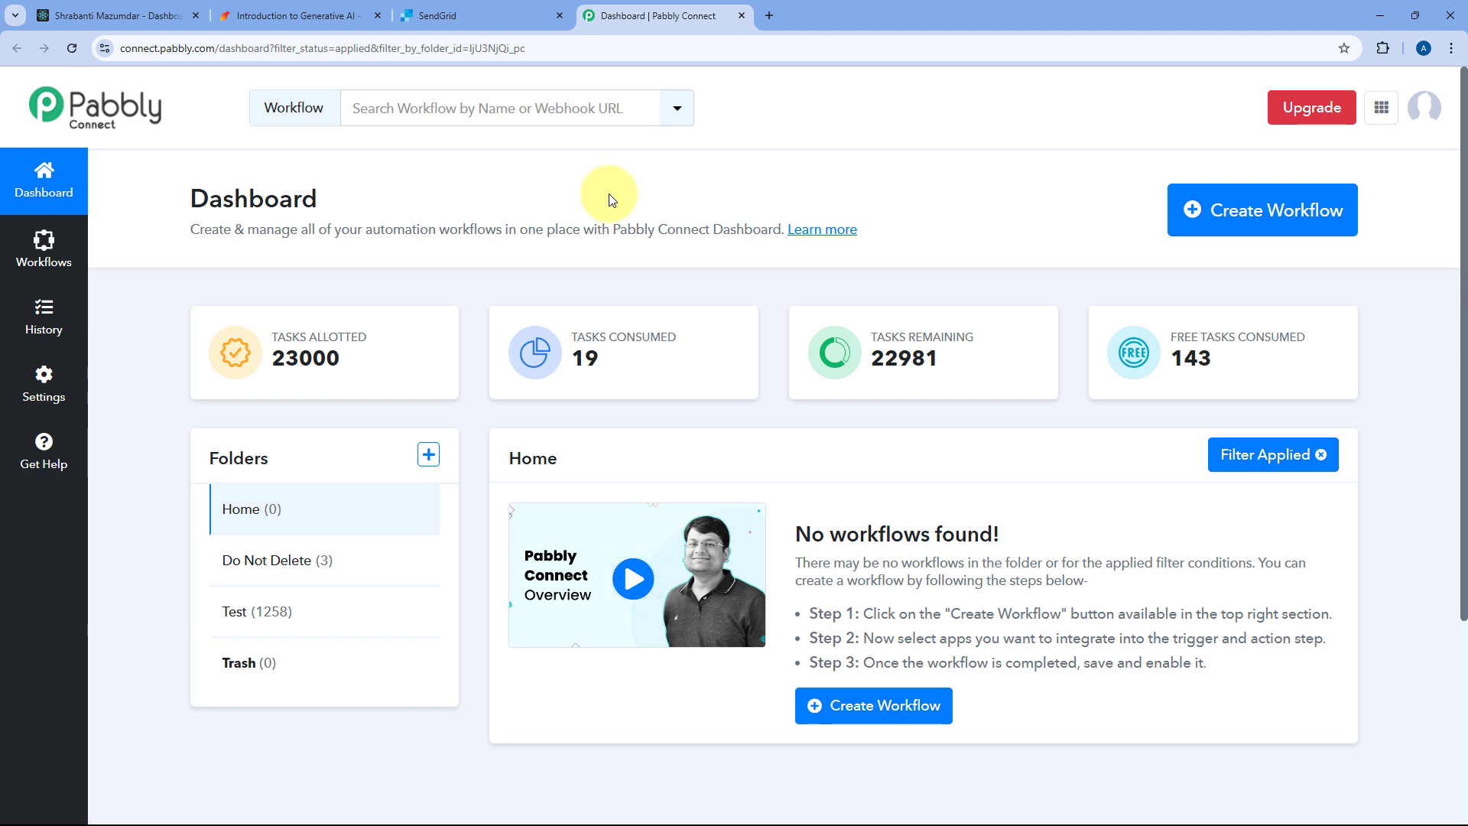
click(1200, 212)
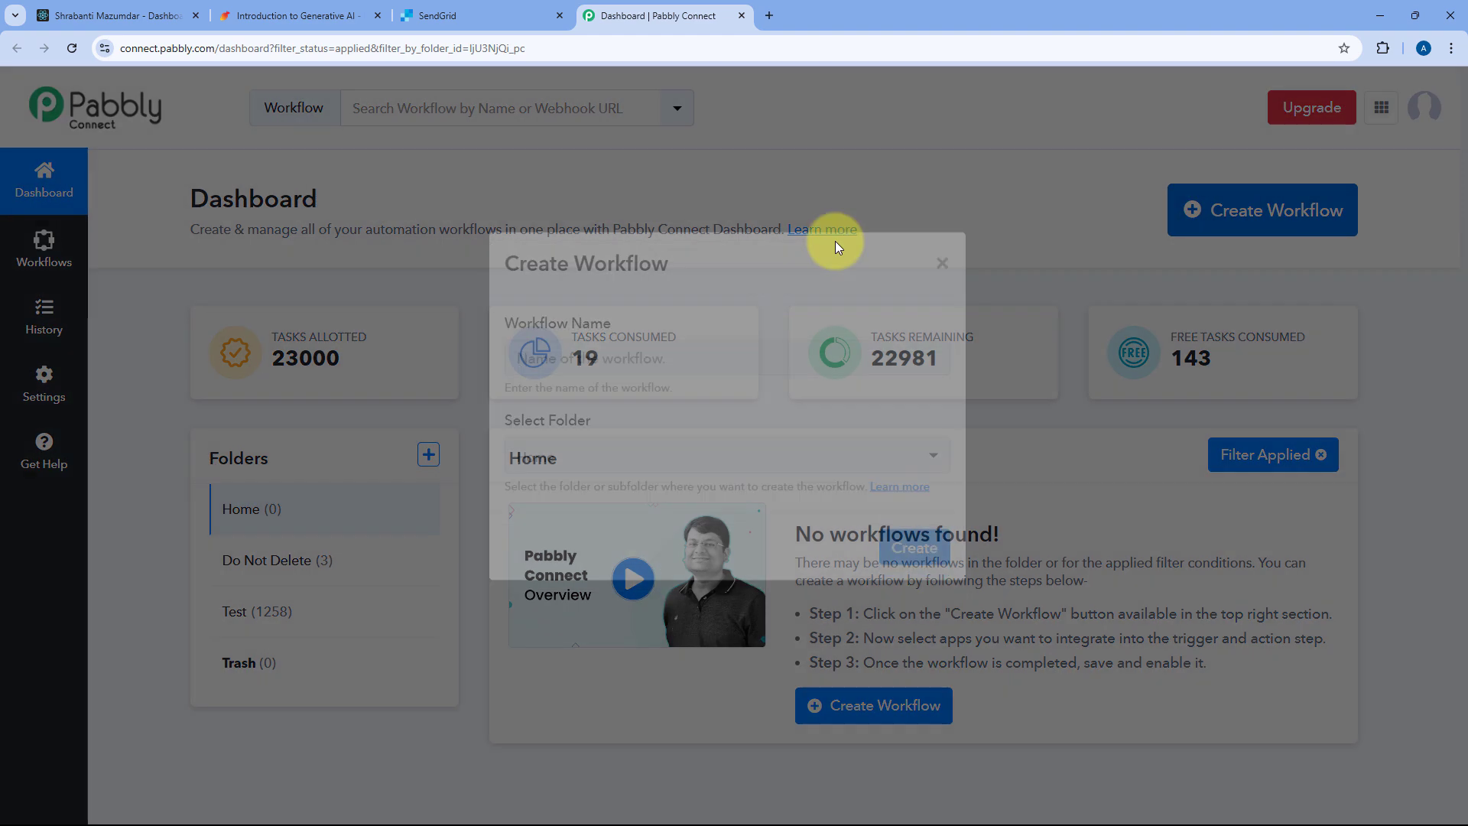
text(TagMango t)
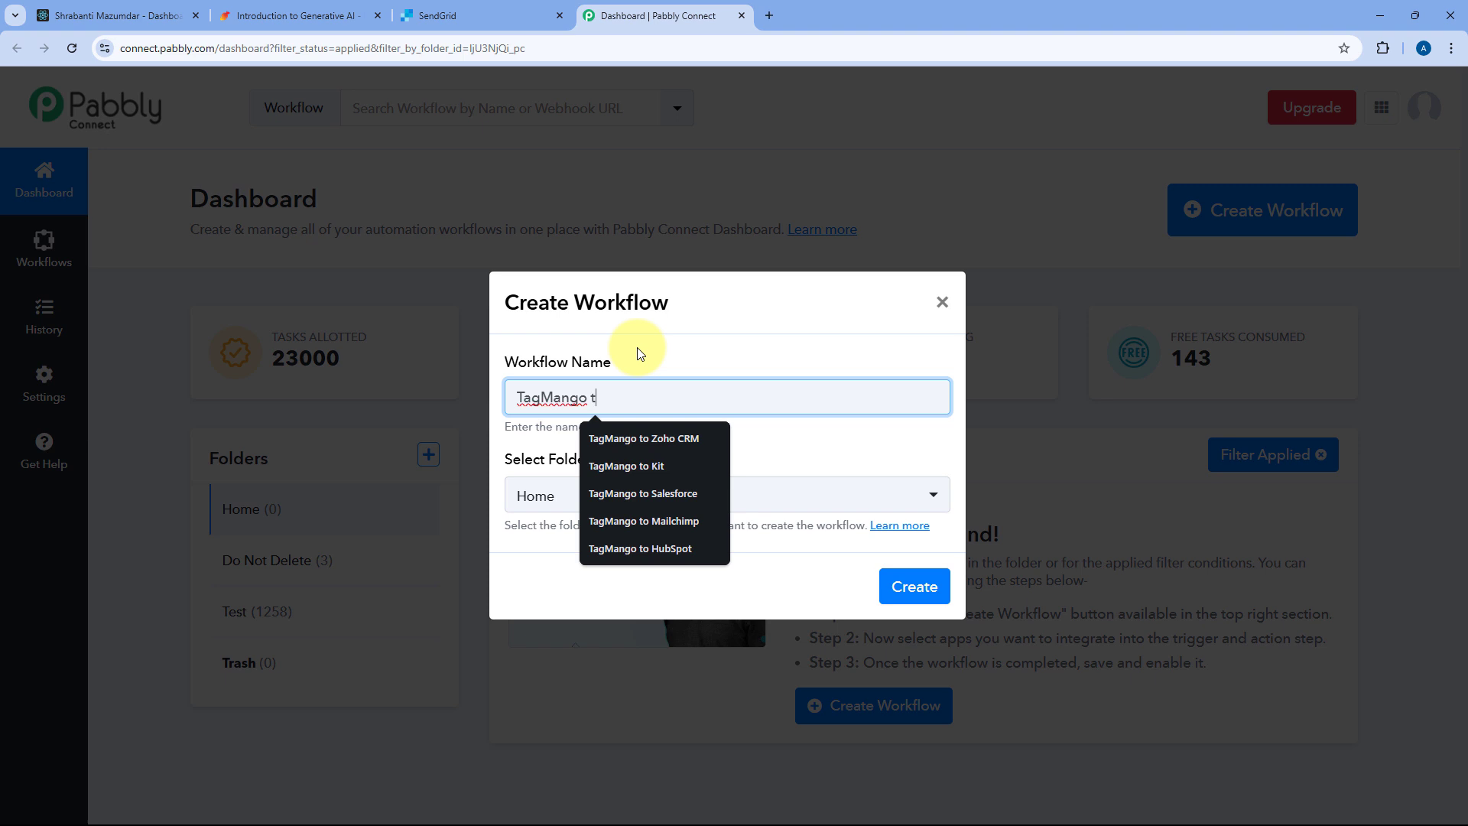
text(o SendGrid)
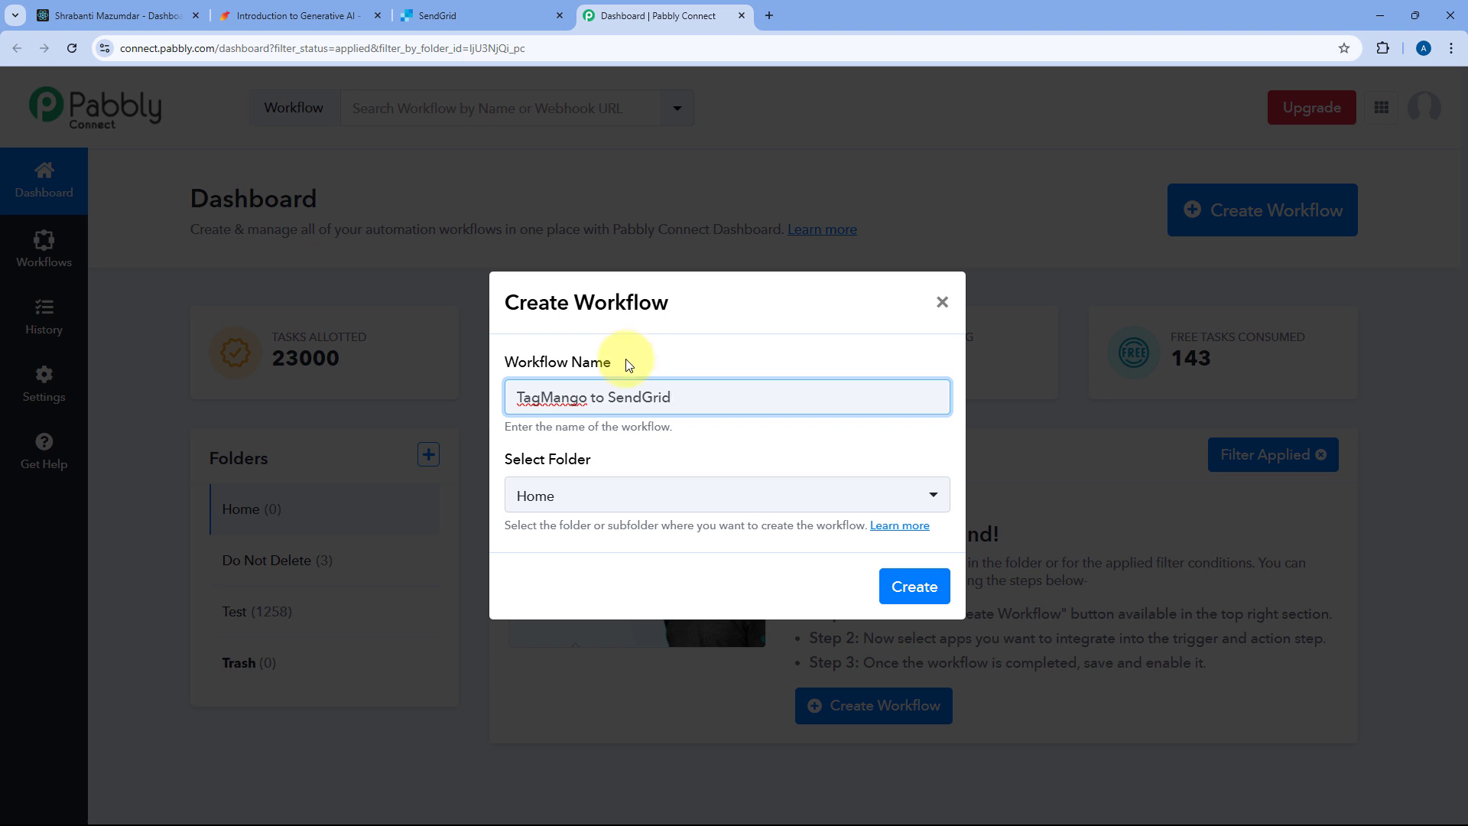
click(667, 501)
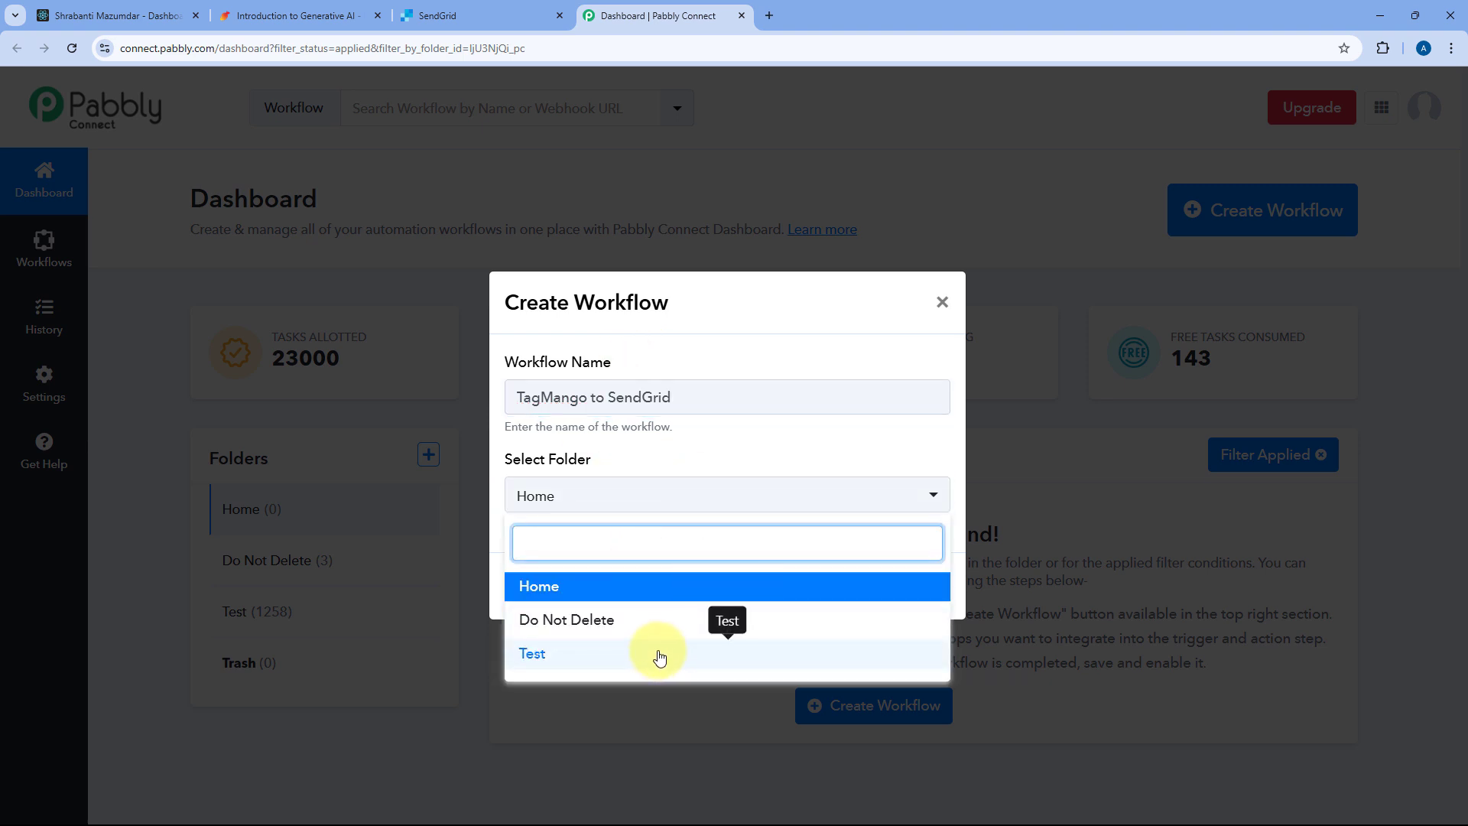
click(664, 590)
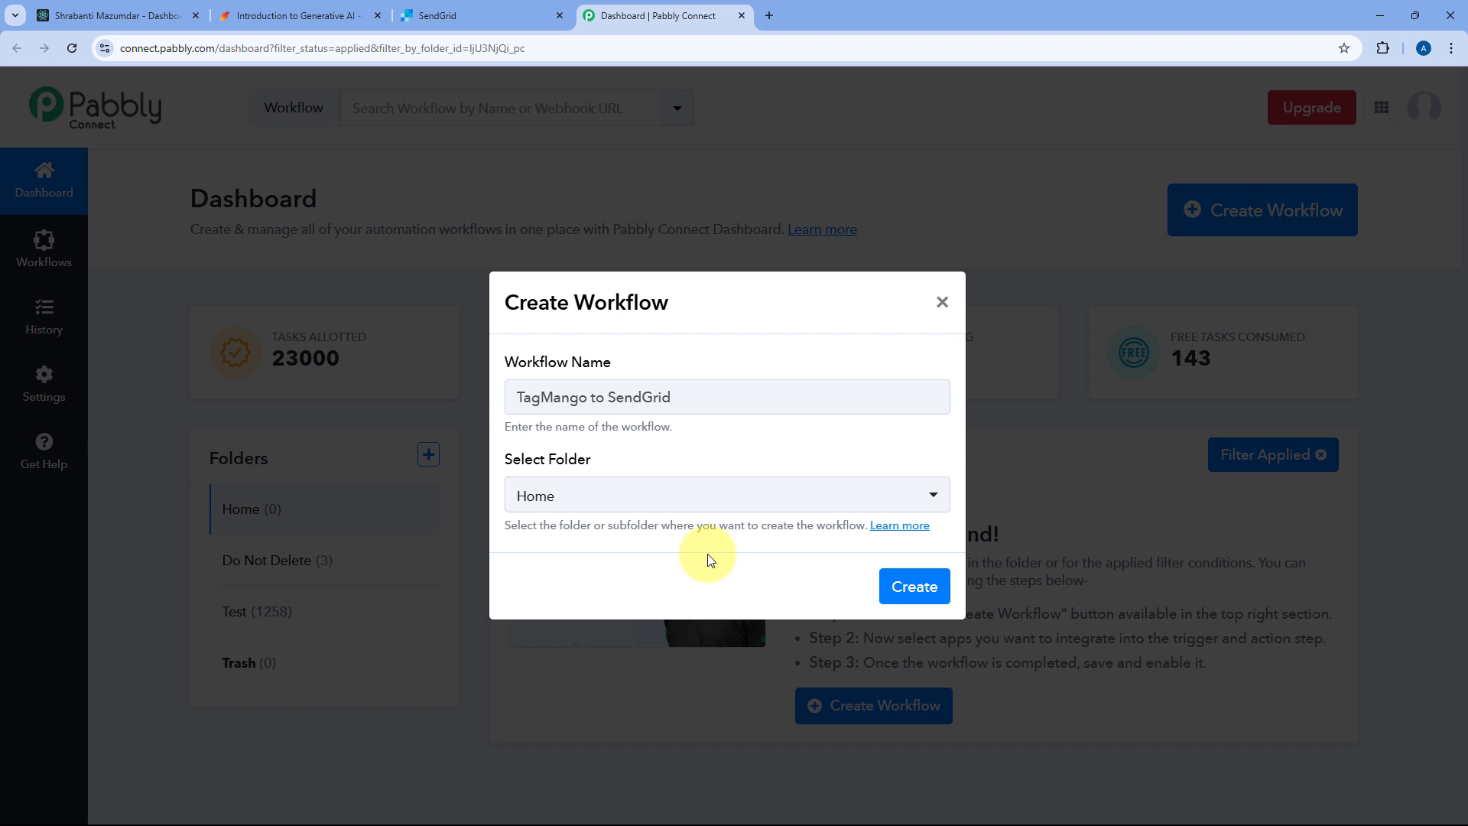
click(901, 587)
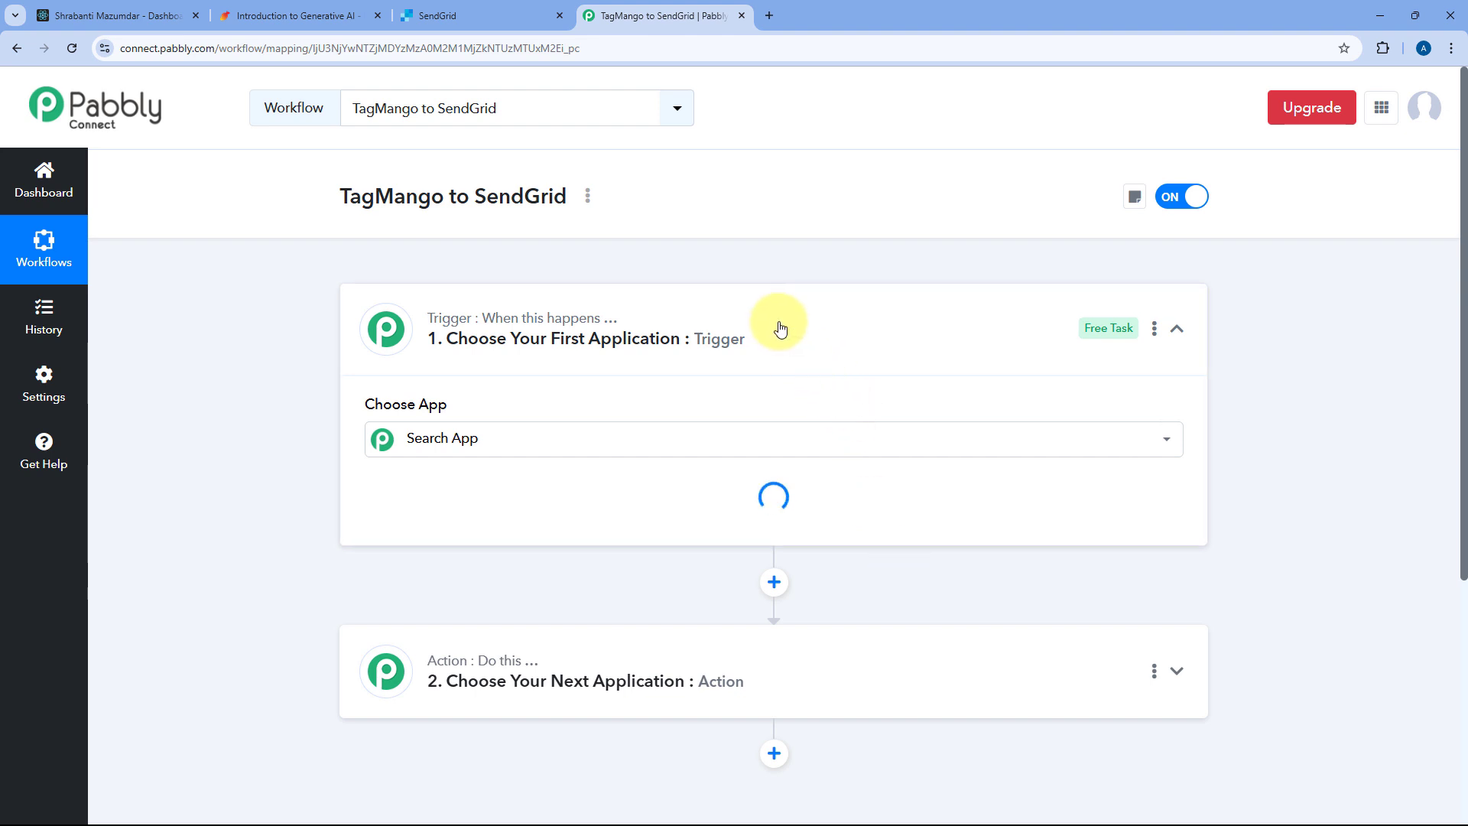
Collapse the trigger to view the workflow's trigger and action blocks, and reopen the trigger's app selection
click(776, 318)
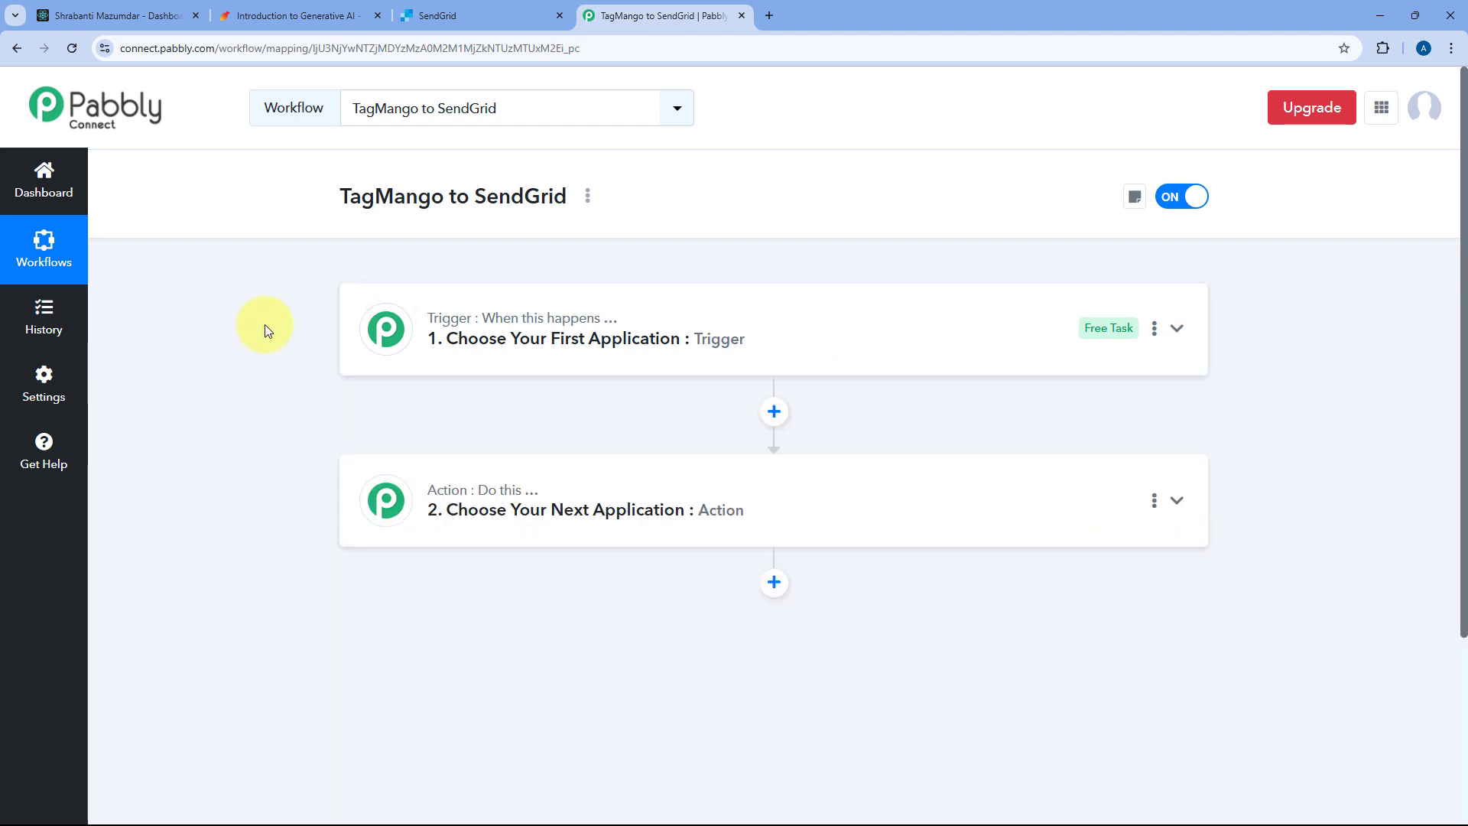
scroll(306, 326, down, 1)
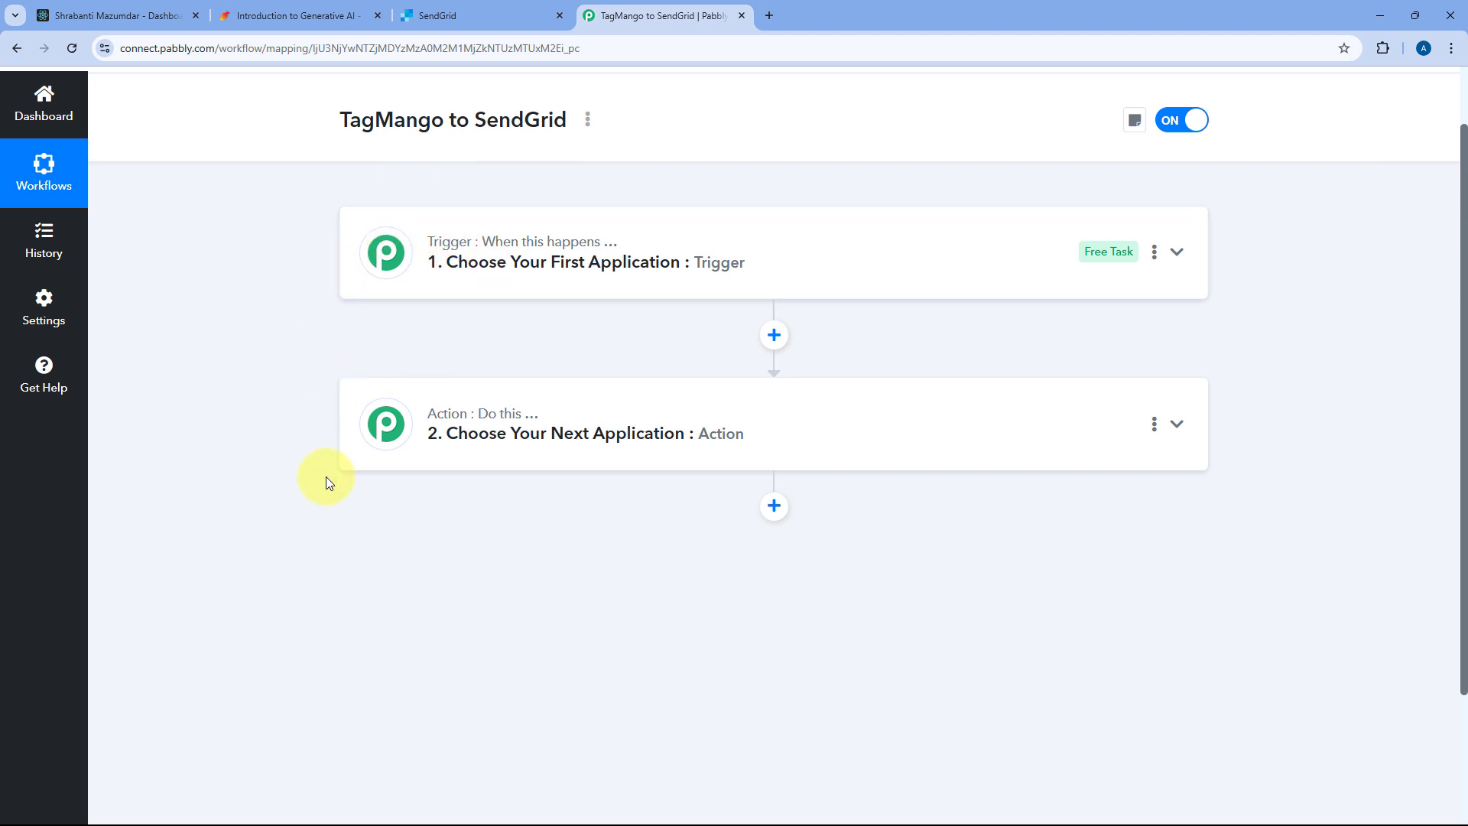
mouse_move(439, 419)
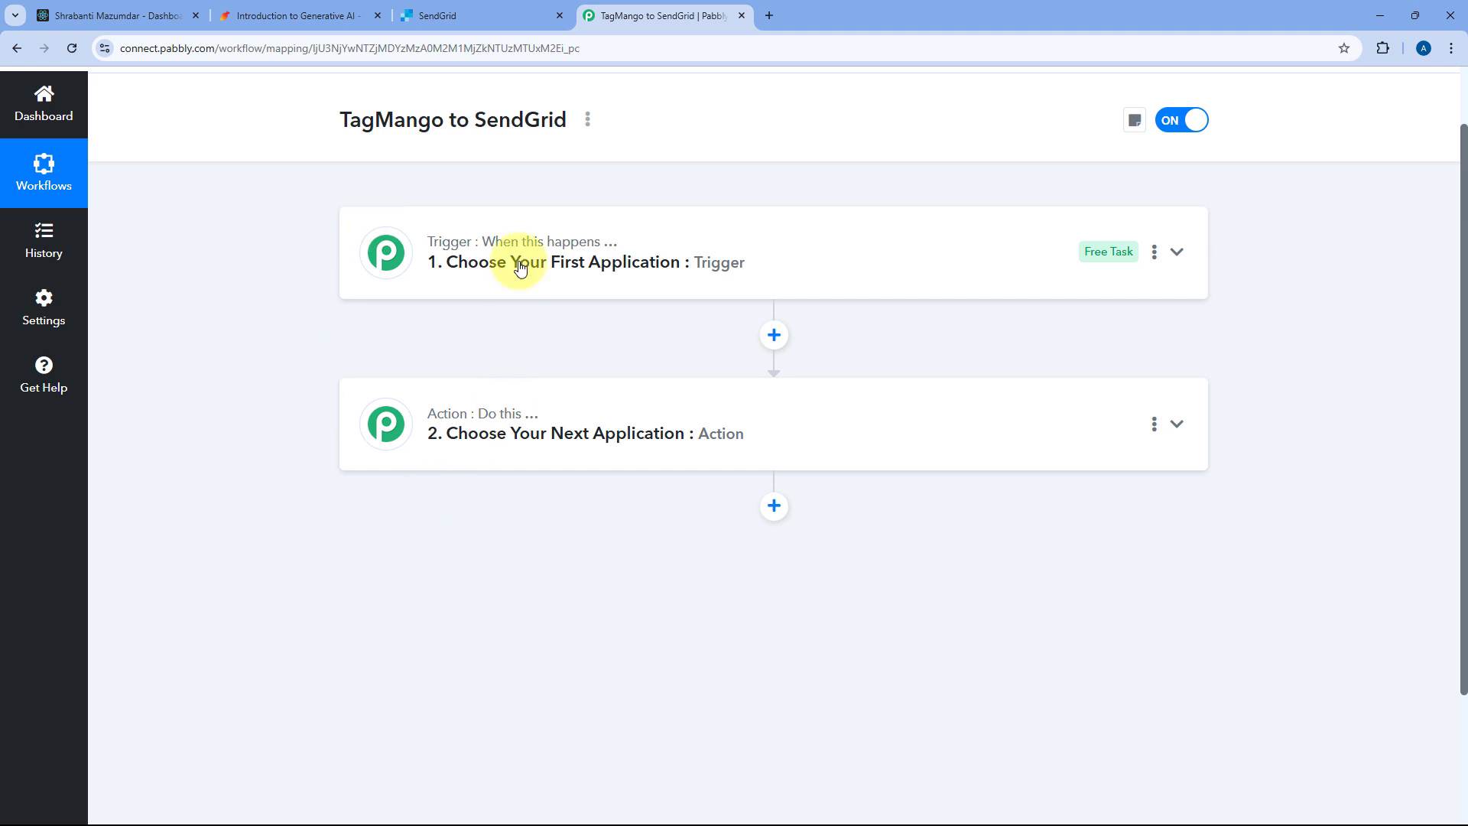
mouse_move(457, 254)
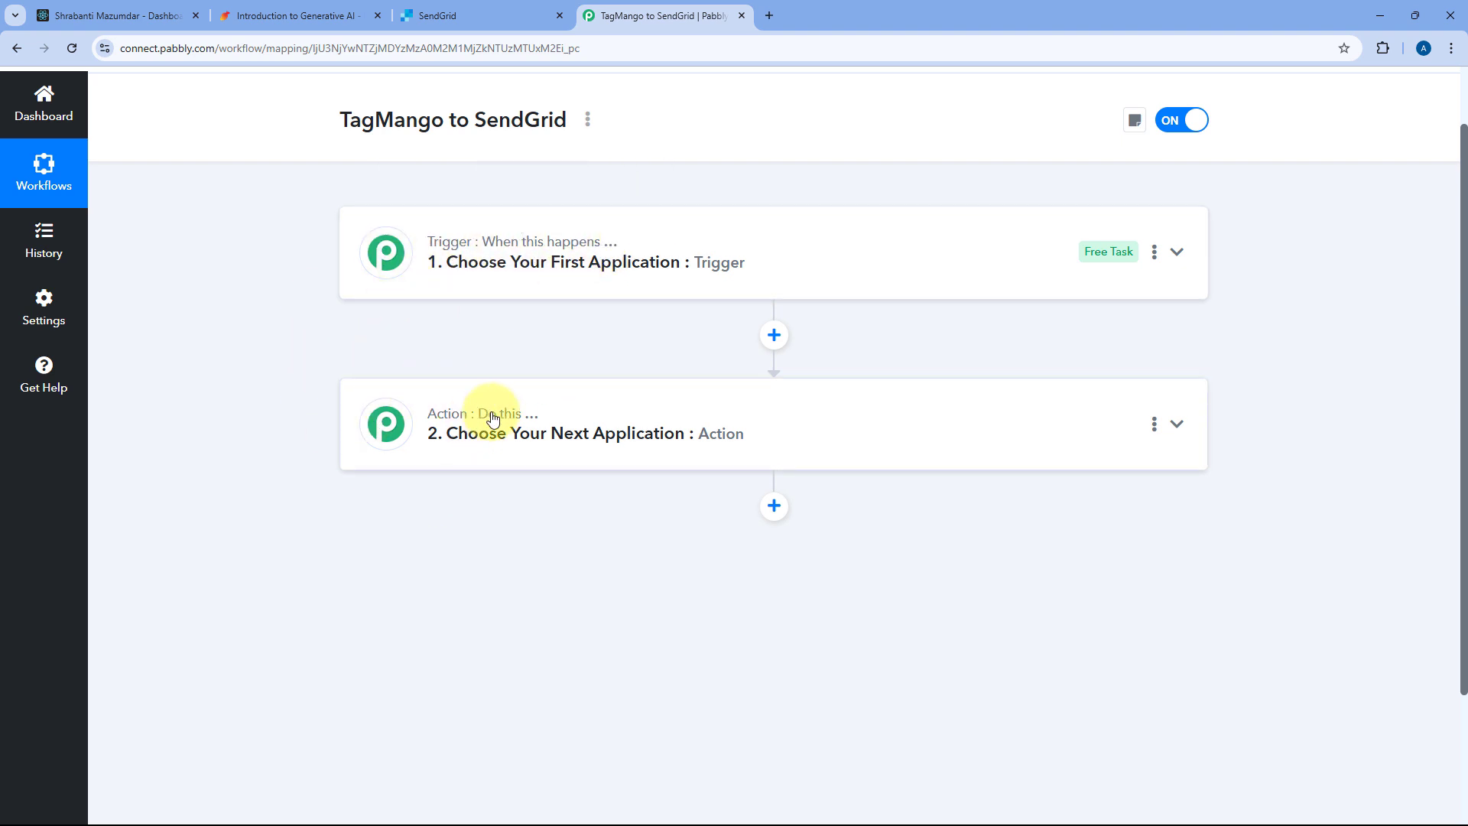
click(764, 252)
scroll(310, 340, up, 1)
scroll(303, 339, down, 1)
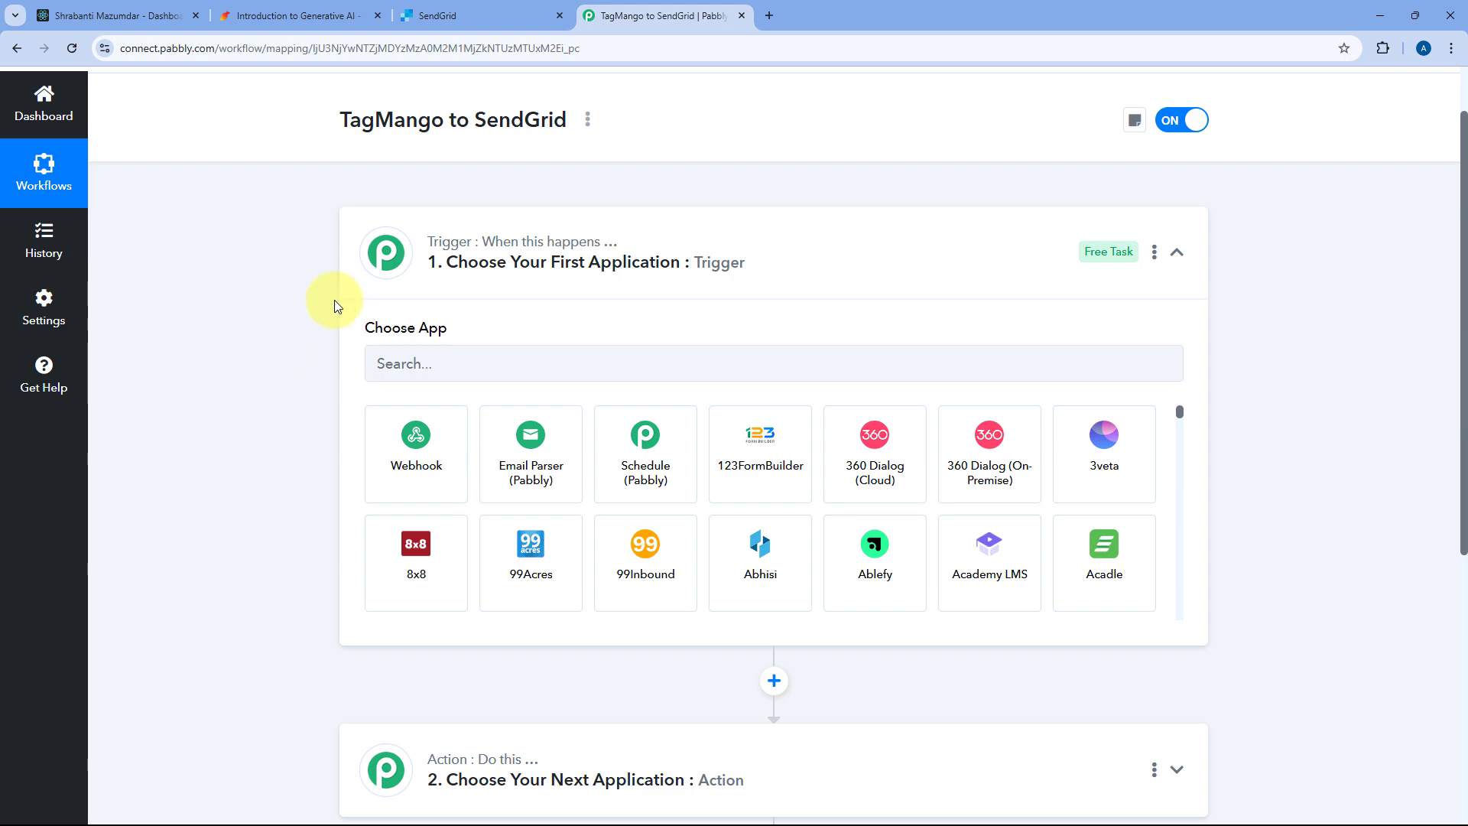
Look at the TagMango dashboard and the landing page's registration form, and return to the workflow in Pabbly Connect
click(146, 8)
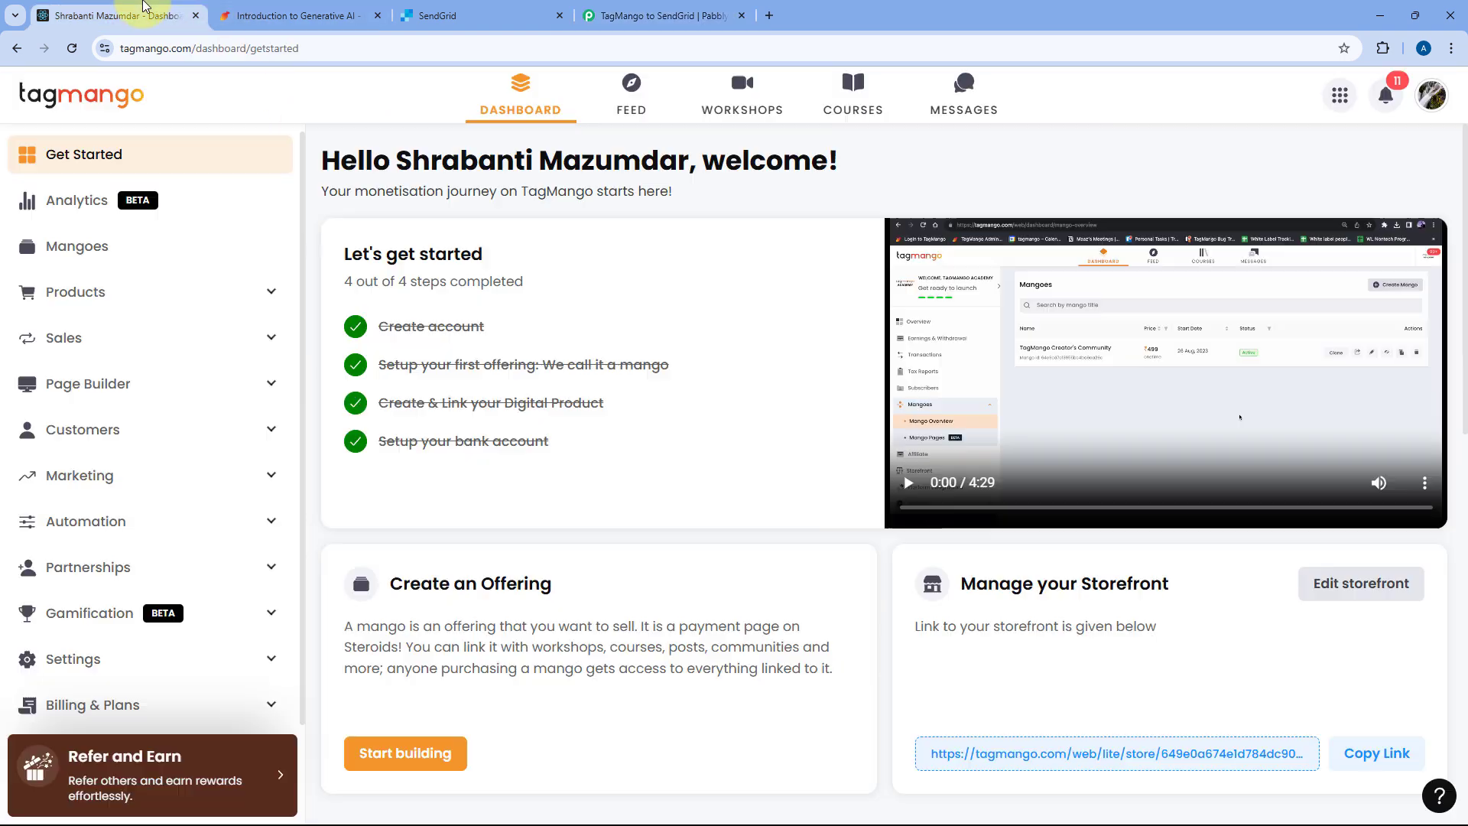
click(657, 16)
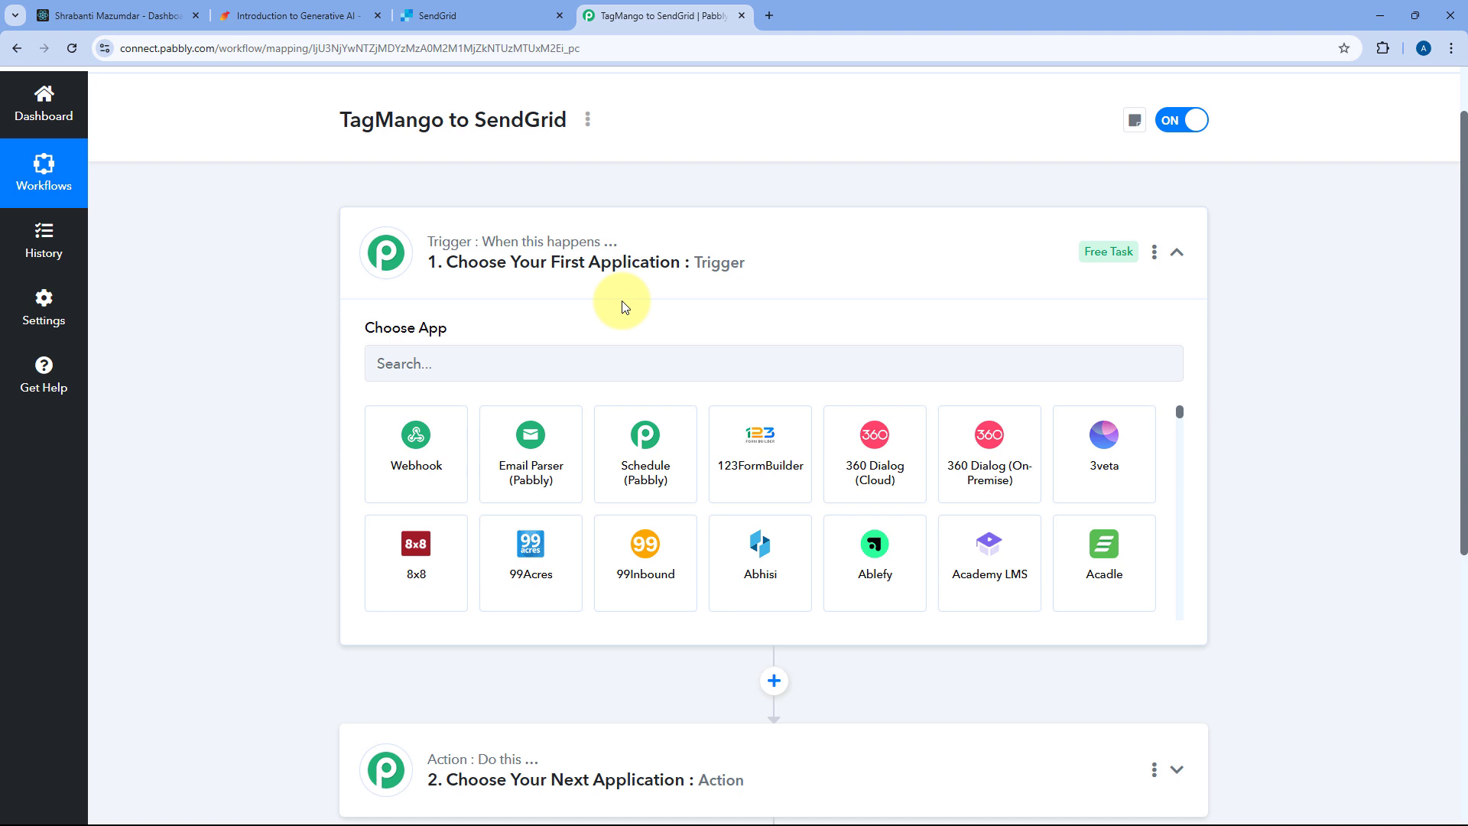
click(294, 15)
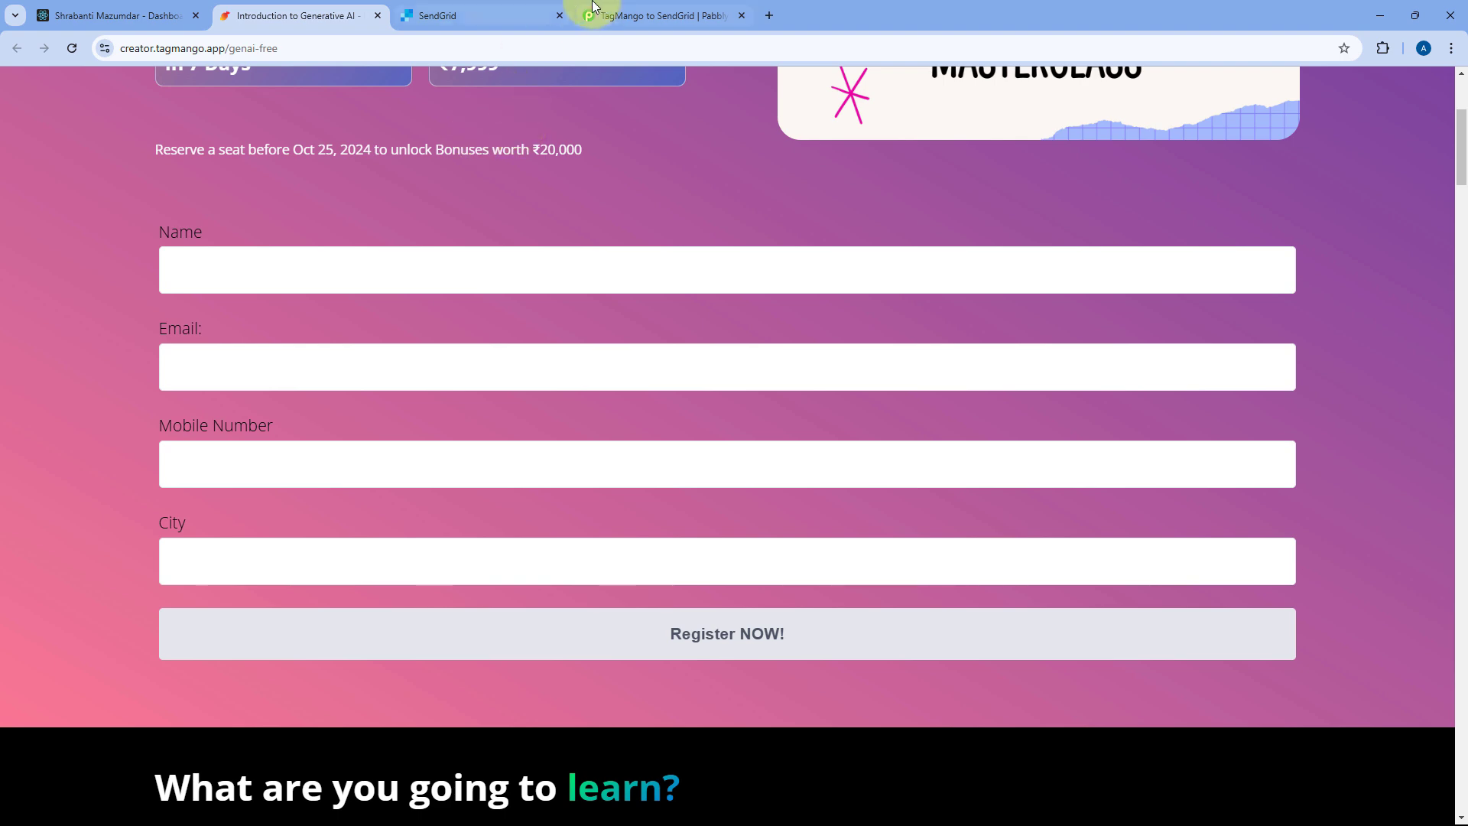
click(650, 15)
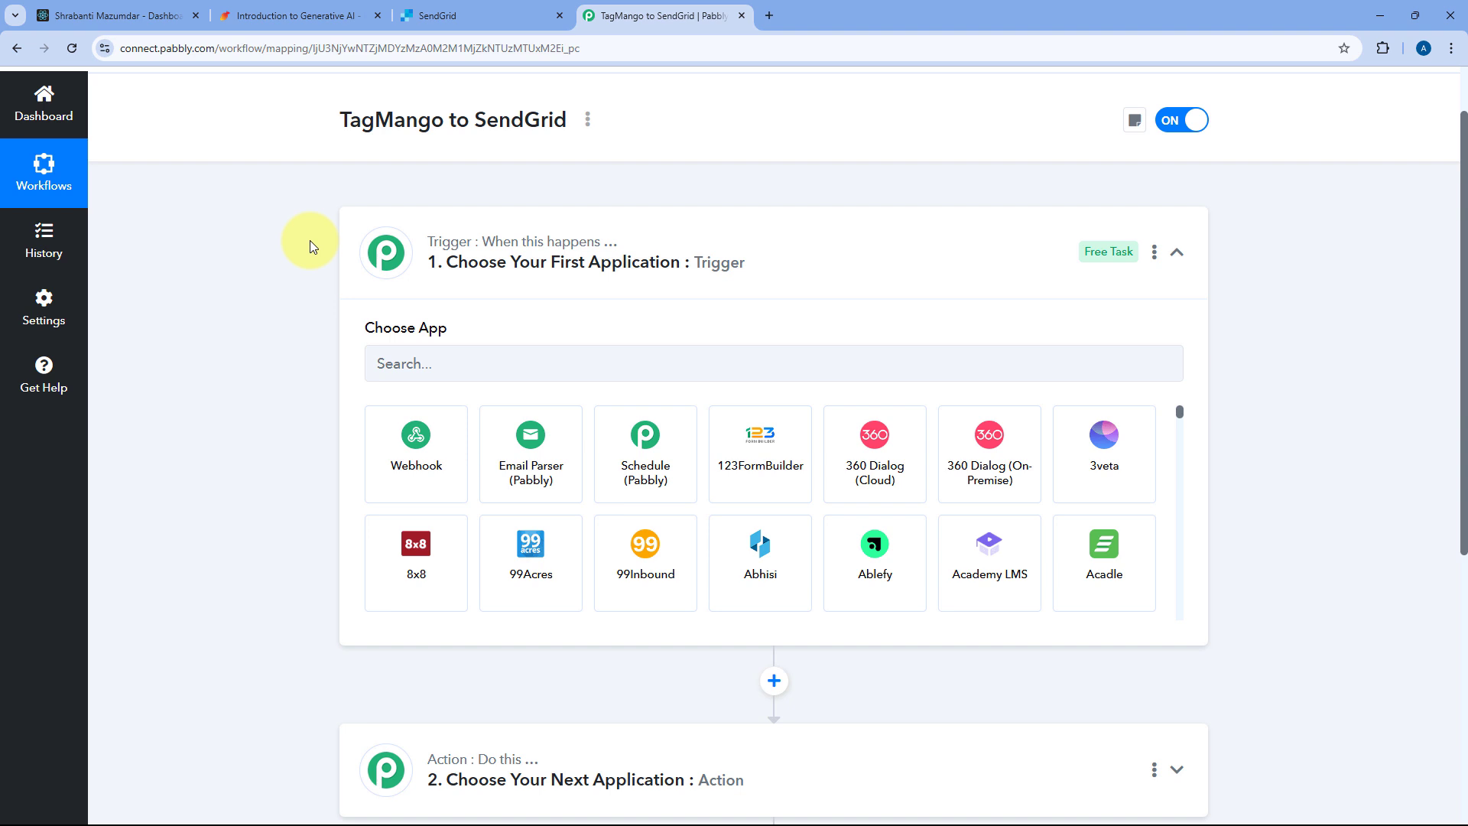
scroll(310, 240, down, 2)
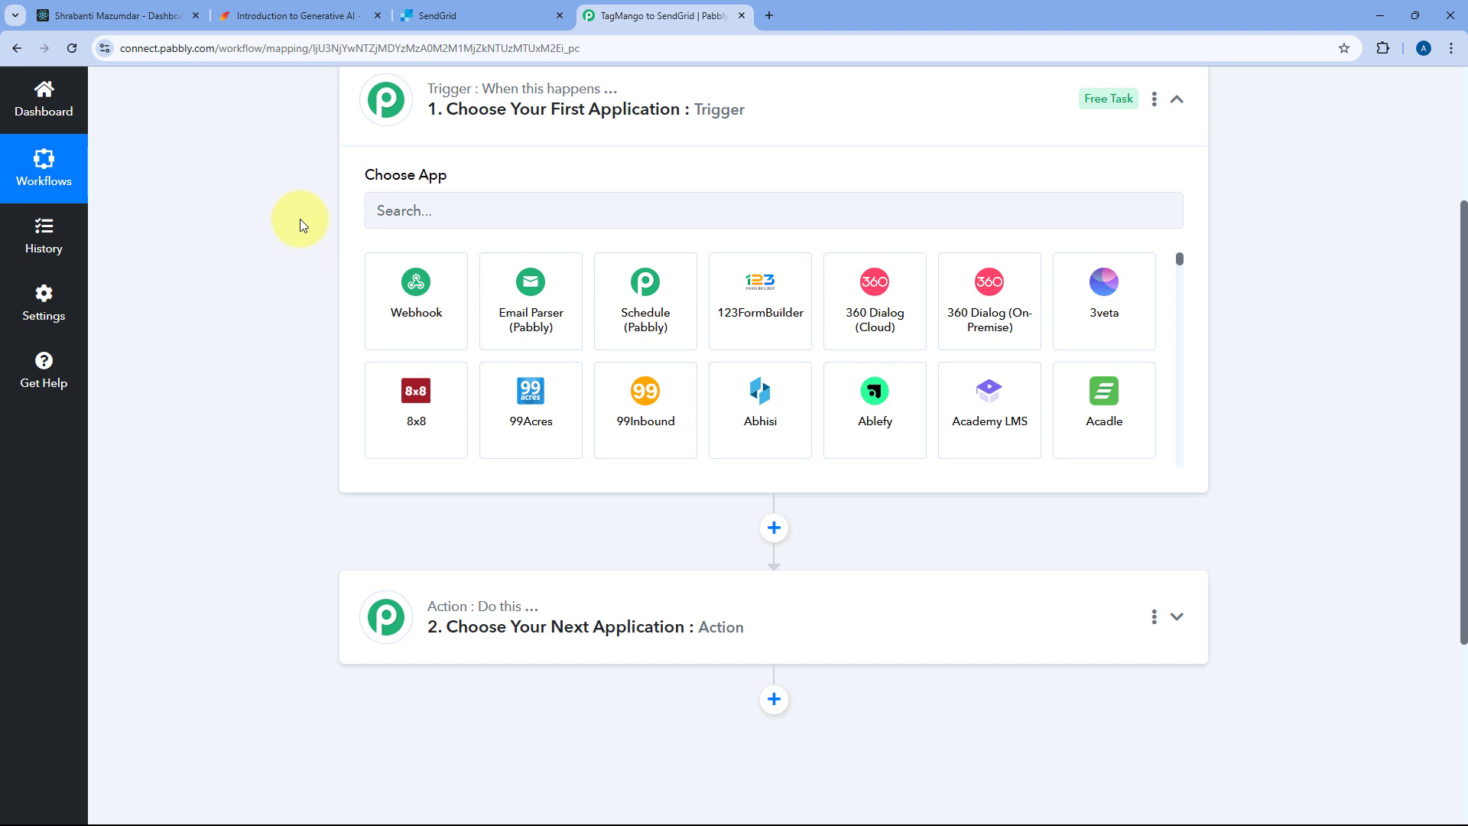
scroll(298, 210, down, 1)
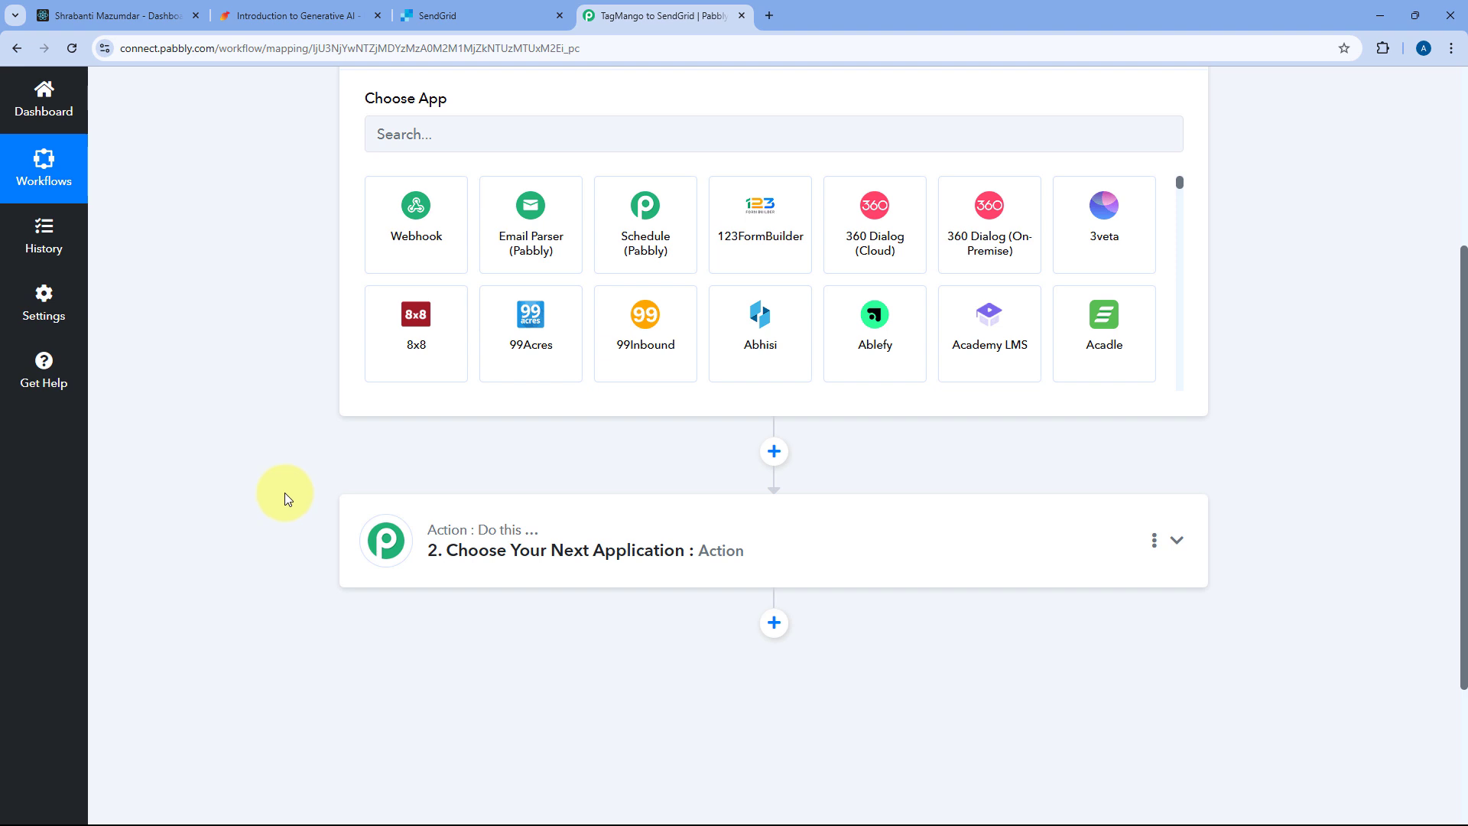
scroll(283, 487, up, 3)
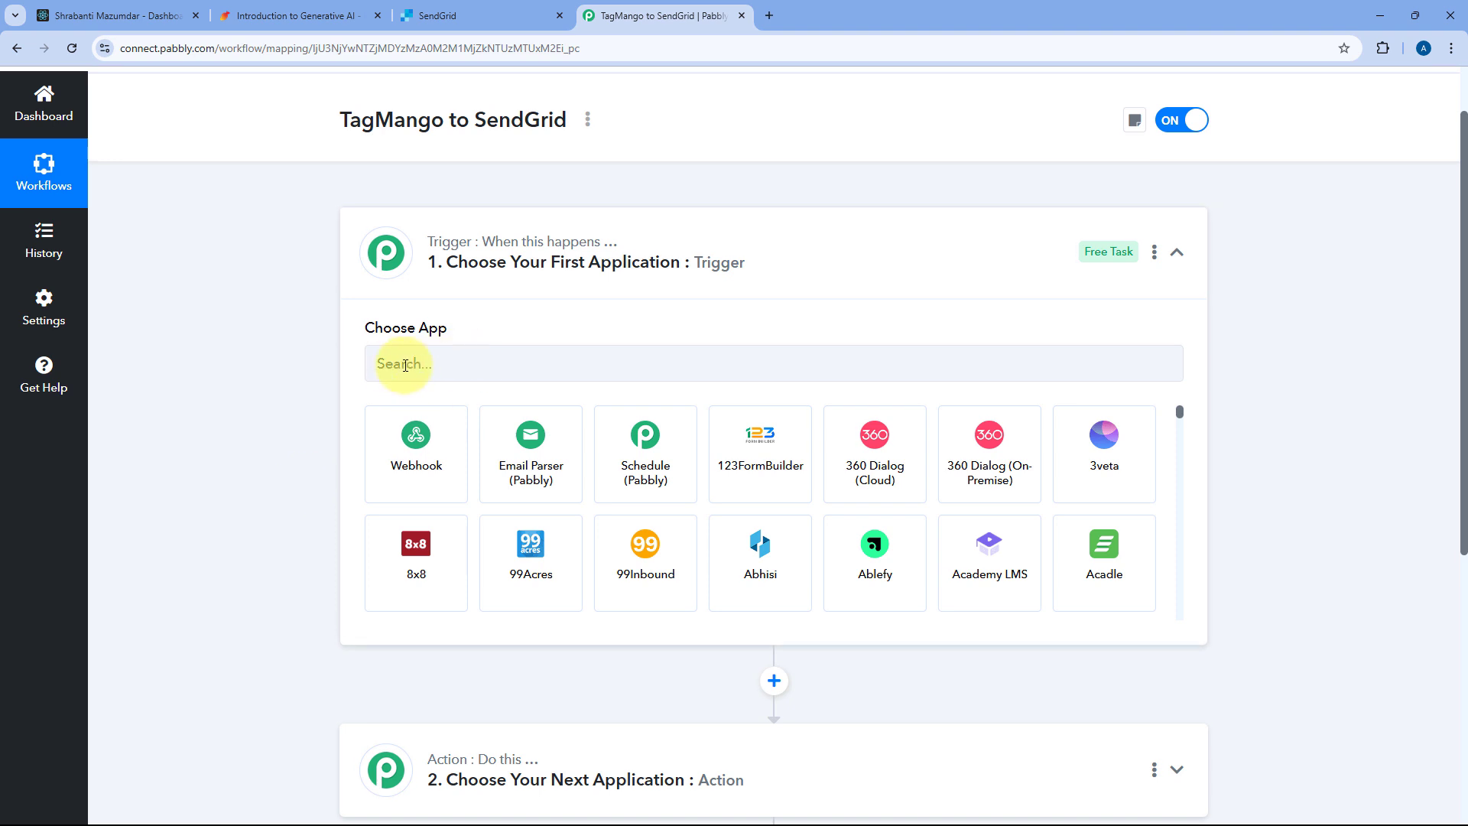
Search for "TagM" and choose TagMango as the workflow's trigger application
click(405, 365)
text(TagM)
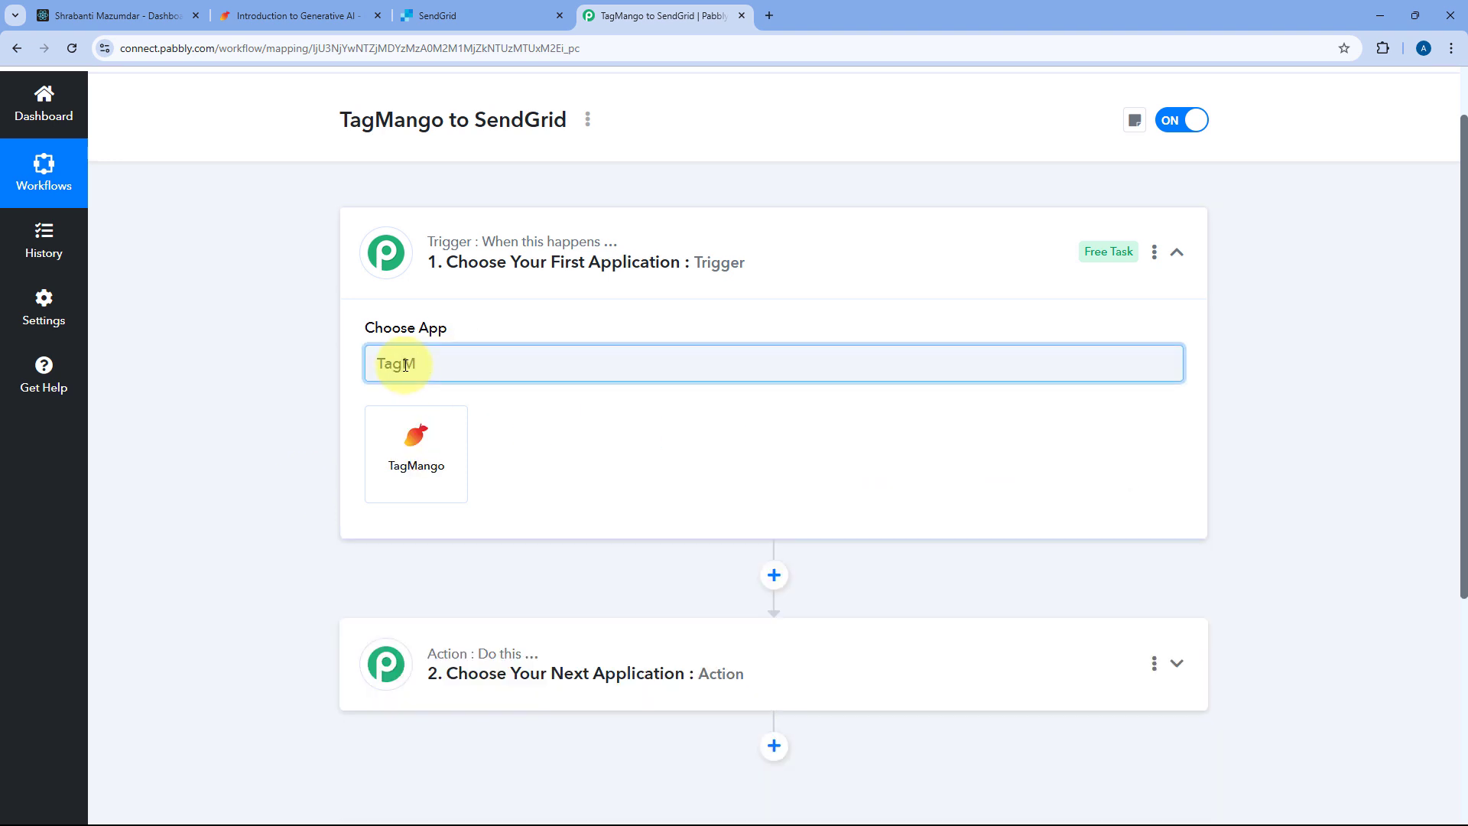
click(436, 438)
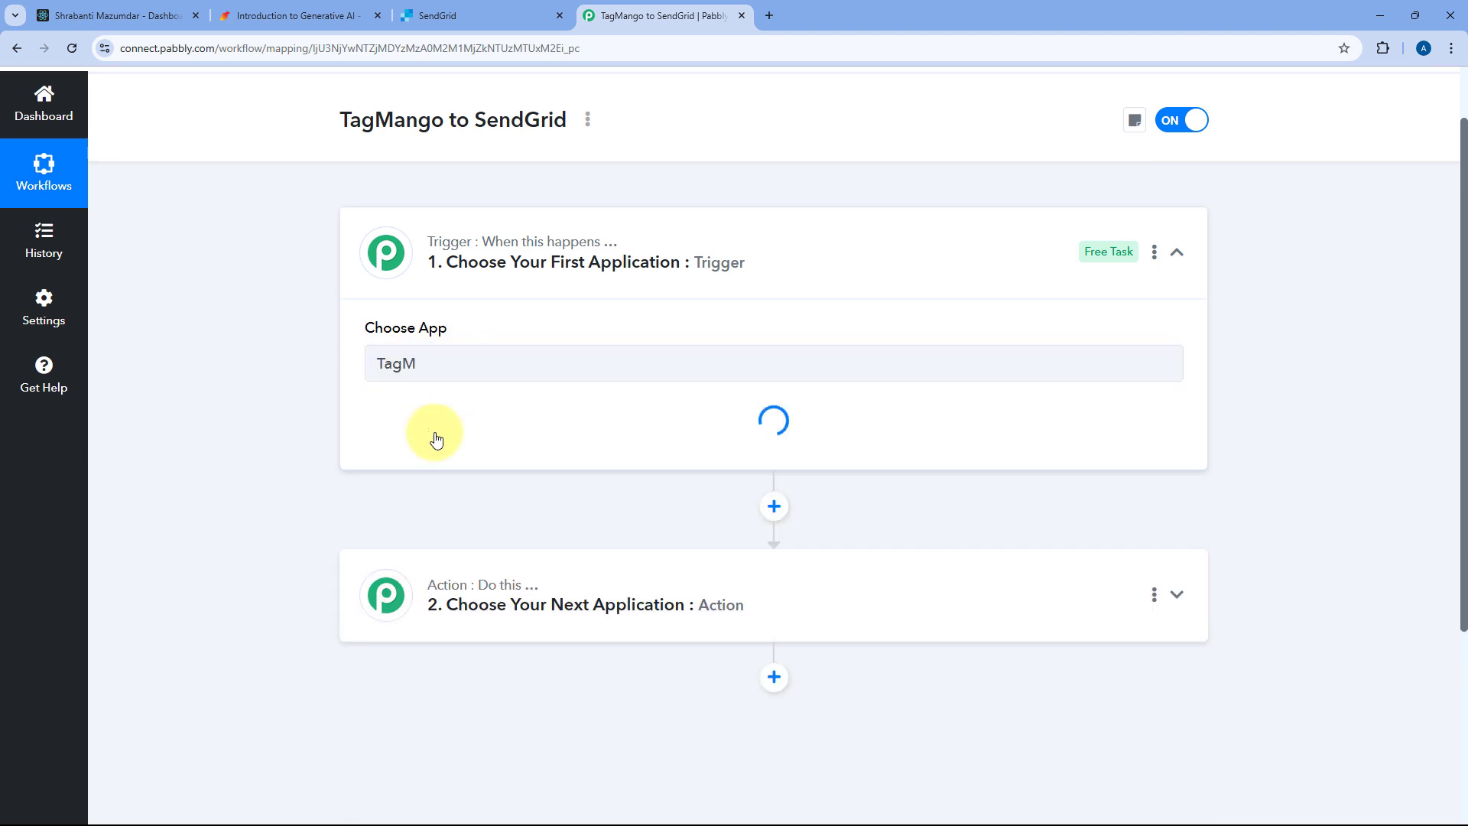
scroll(305, 397, down, 1)
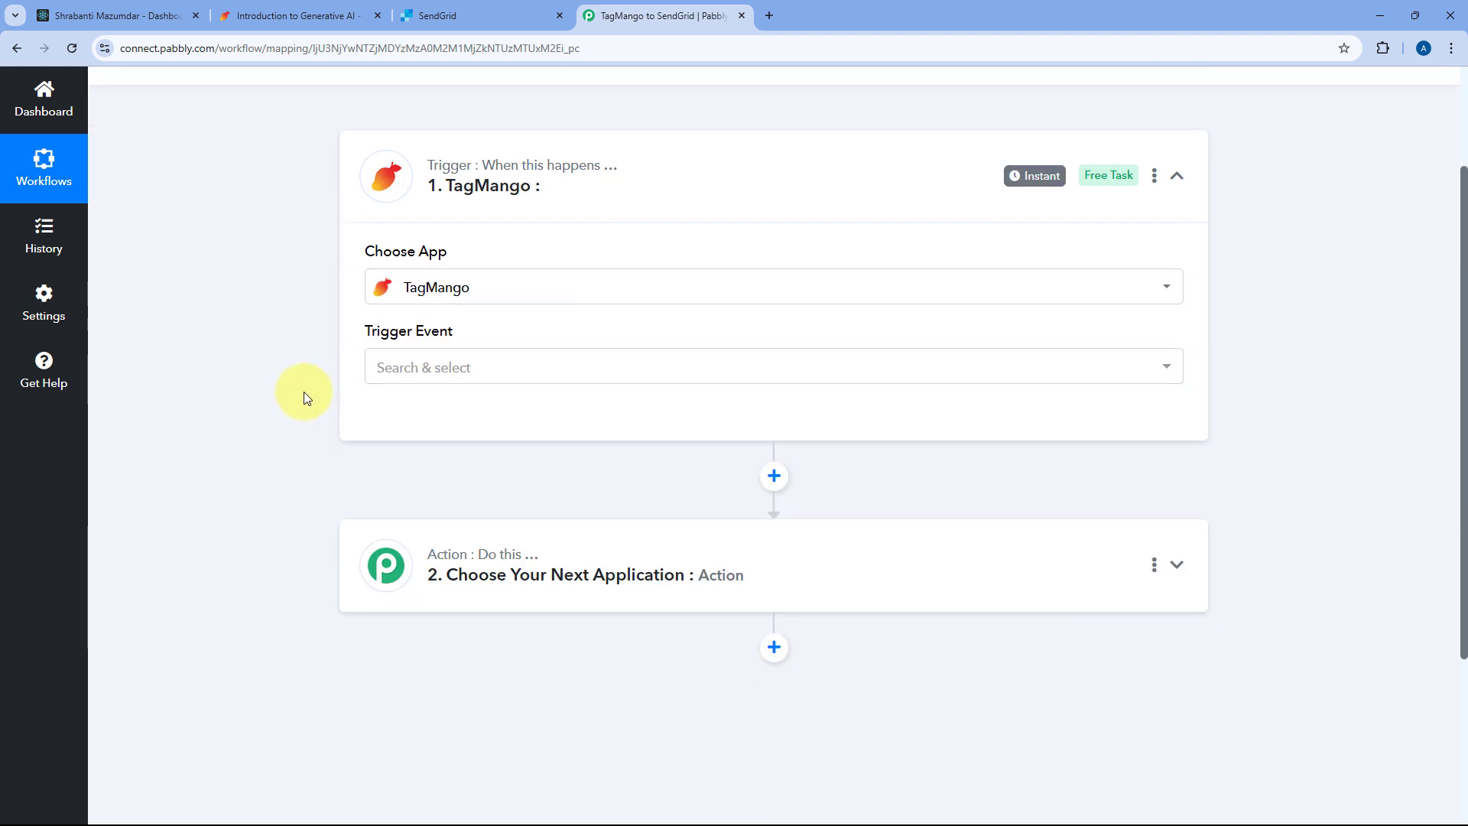
scroll(305, 391, down, 1)
scroll(456, 367, up, 1)
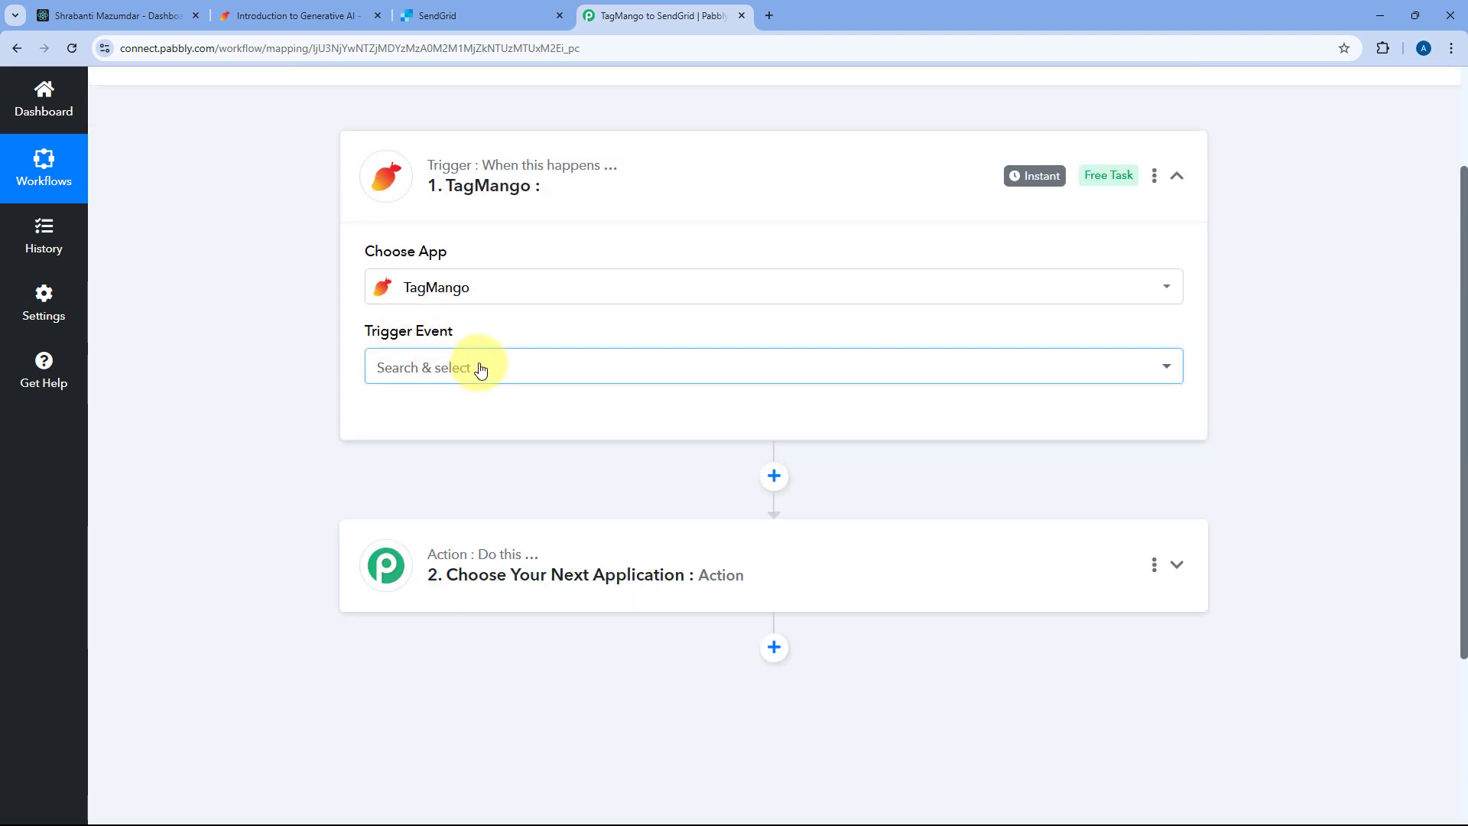
Set the trigger event to Lead Capture and start connecting TagMango with the Add New Connection option
click(479, 368)
scroll(314, 382, down, 1)
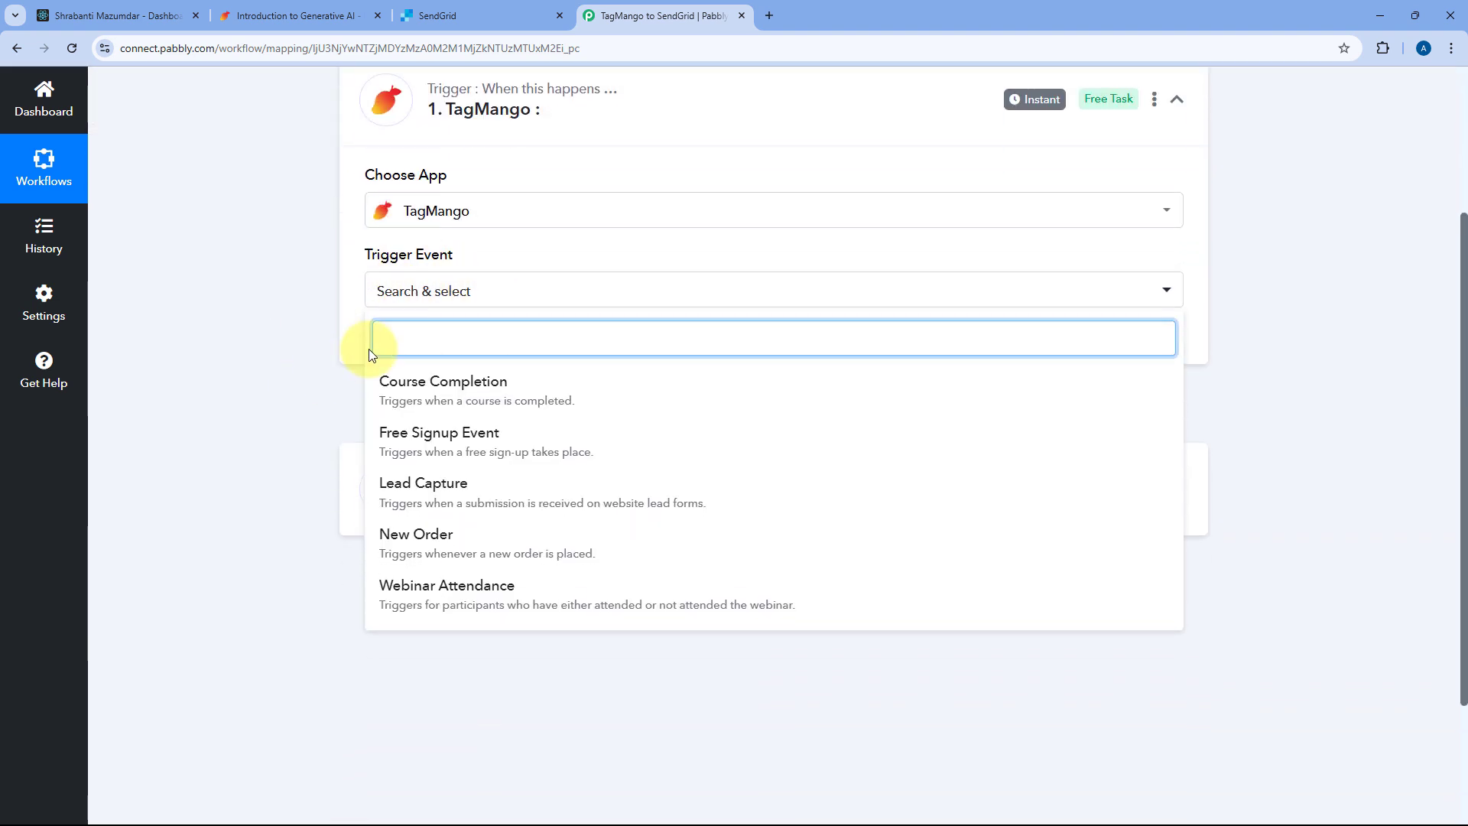
click(436, 487)
scroll(459, 486, up, 1)
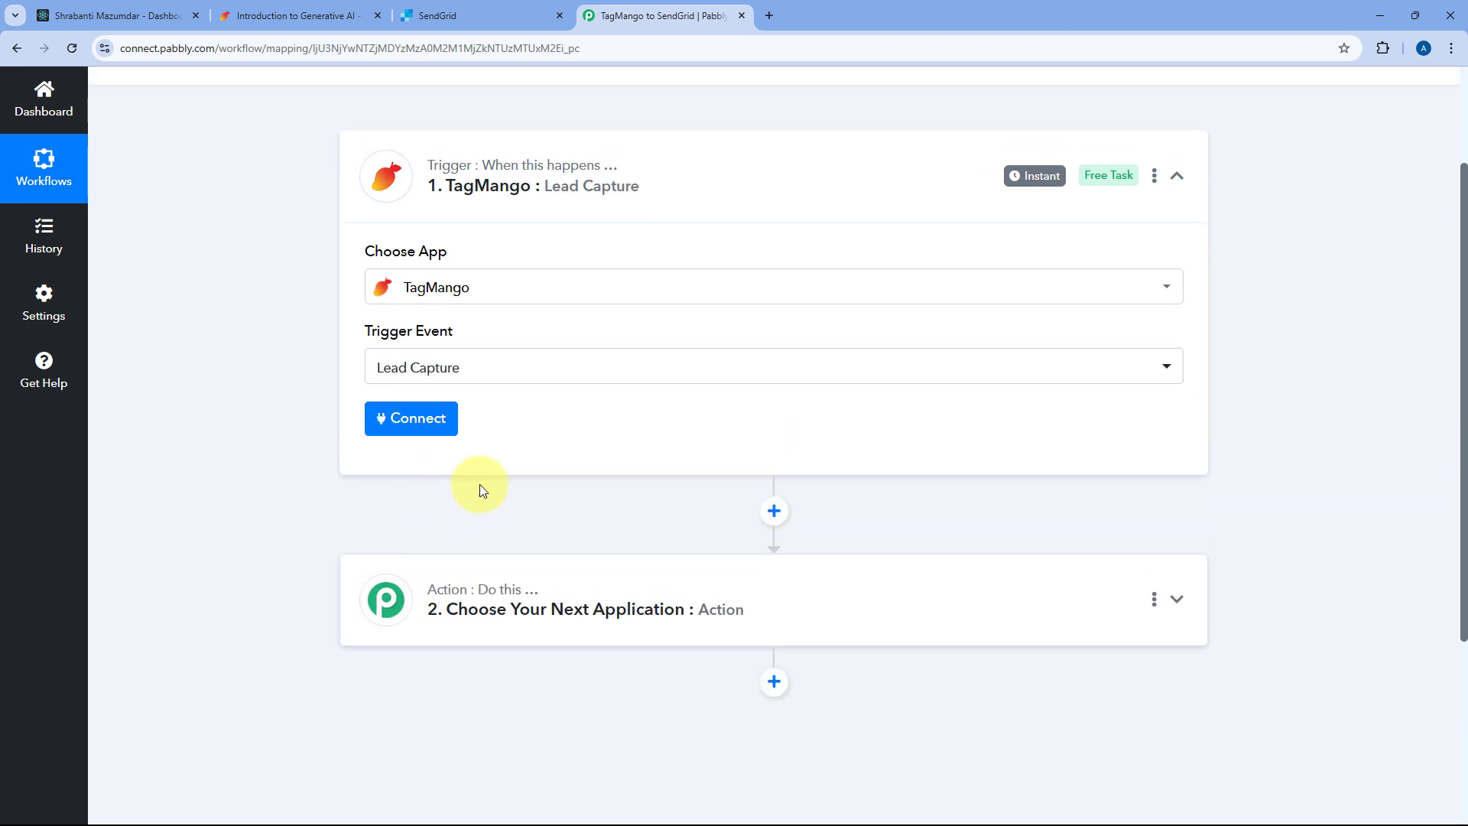
click(420, 422)
click(678, 252)
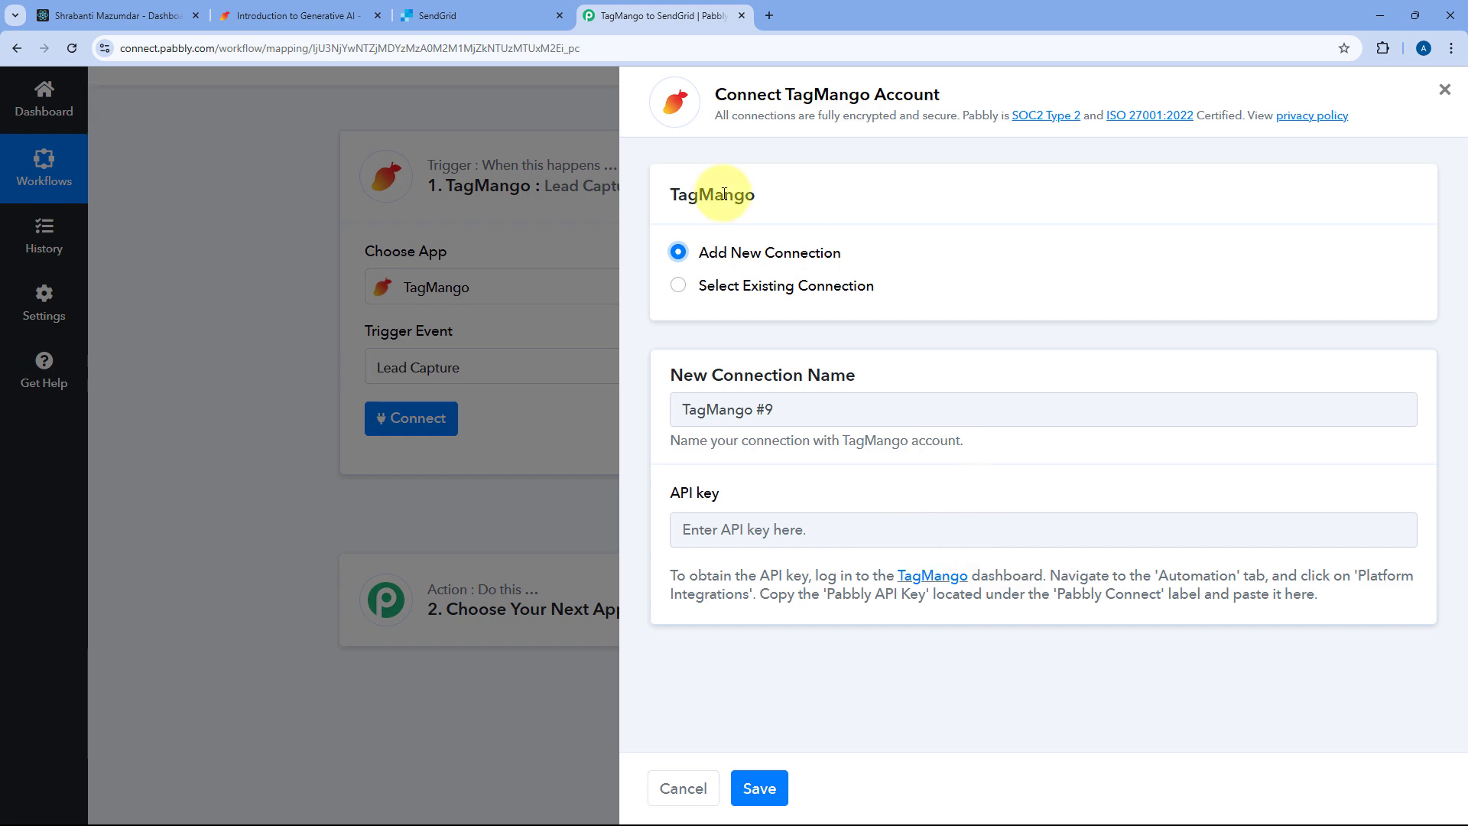
Switch to the TagMango dashboard and copy the Pabbly API key from the Platform Integrations page under Automation
click(140, 9)
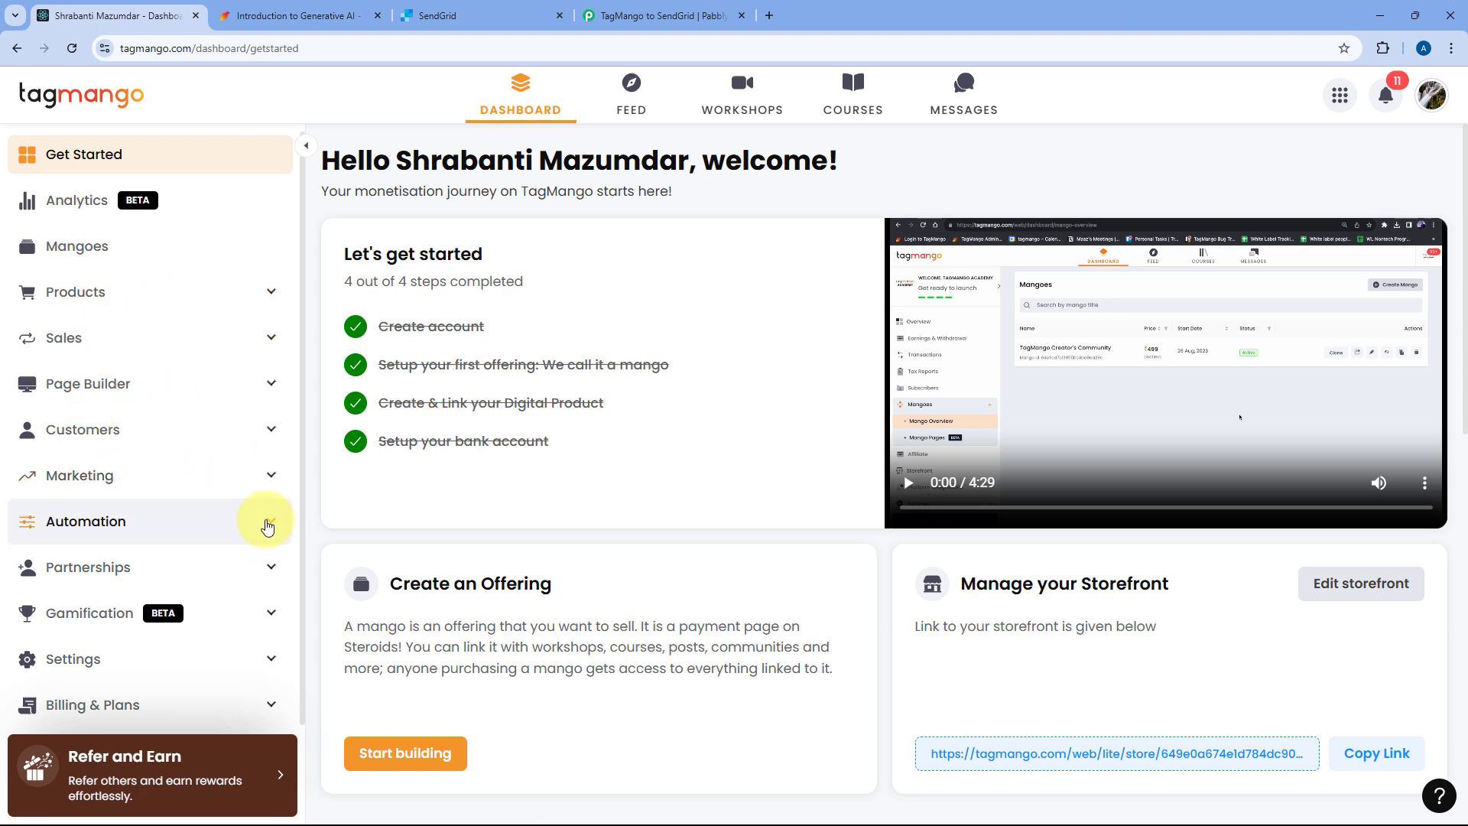
click(269, 520)
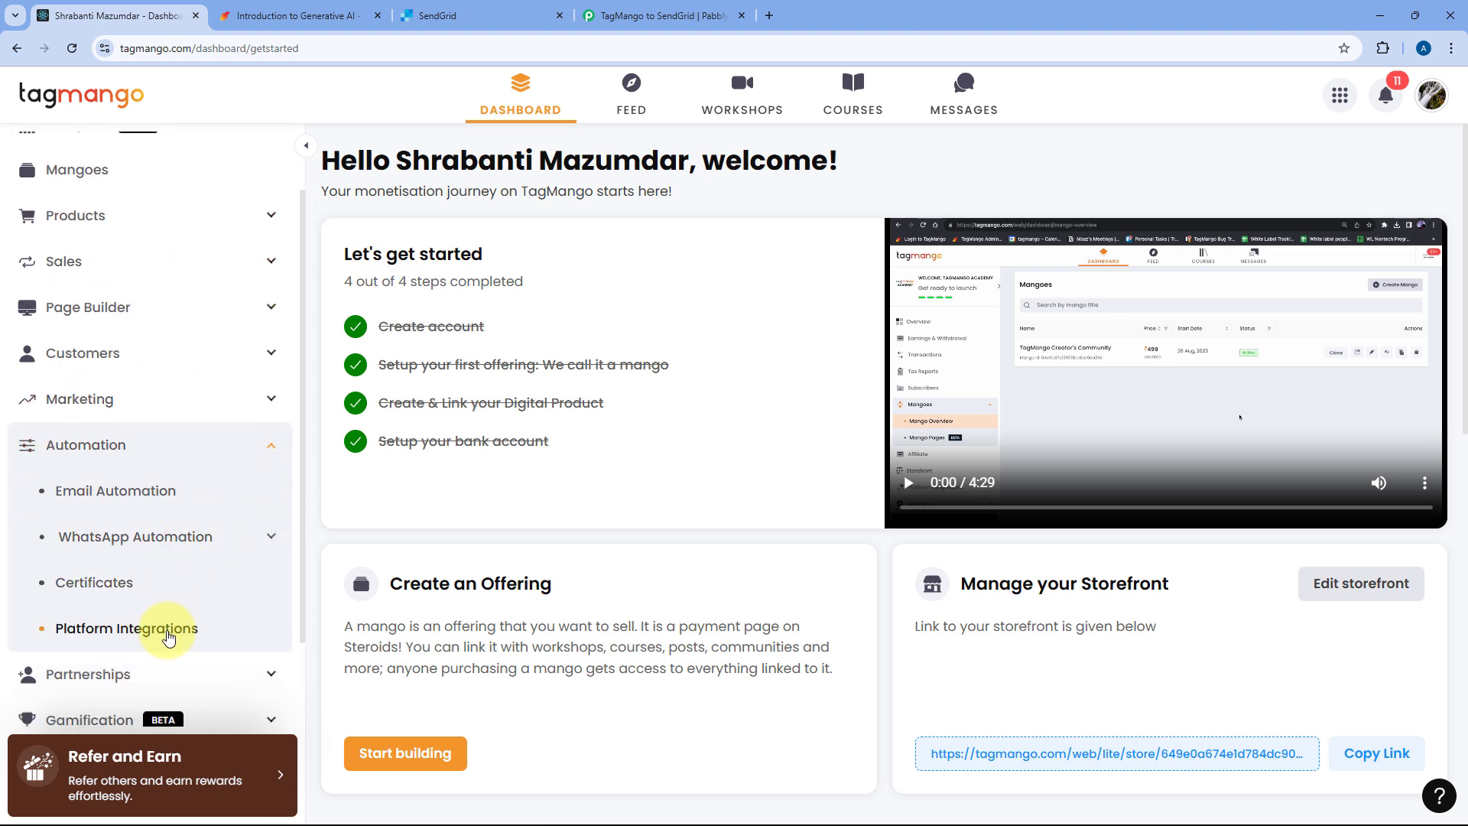
click(167, 634)
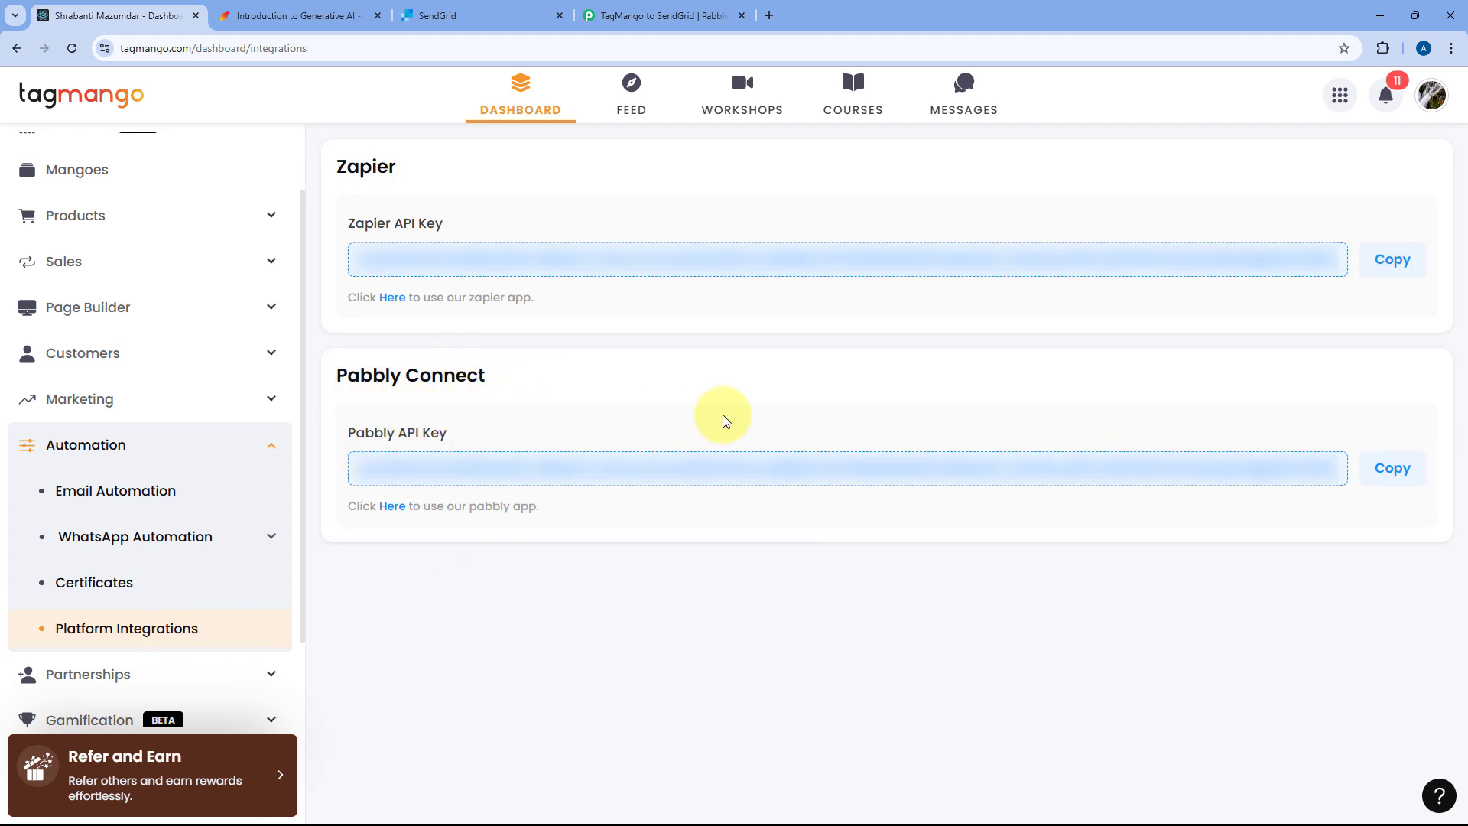
click(1363, 467)
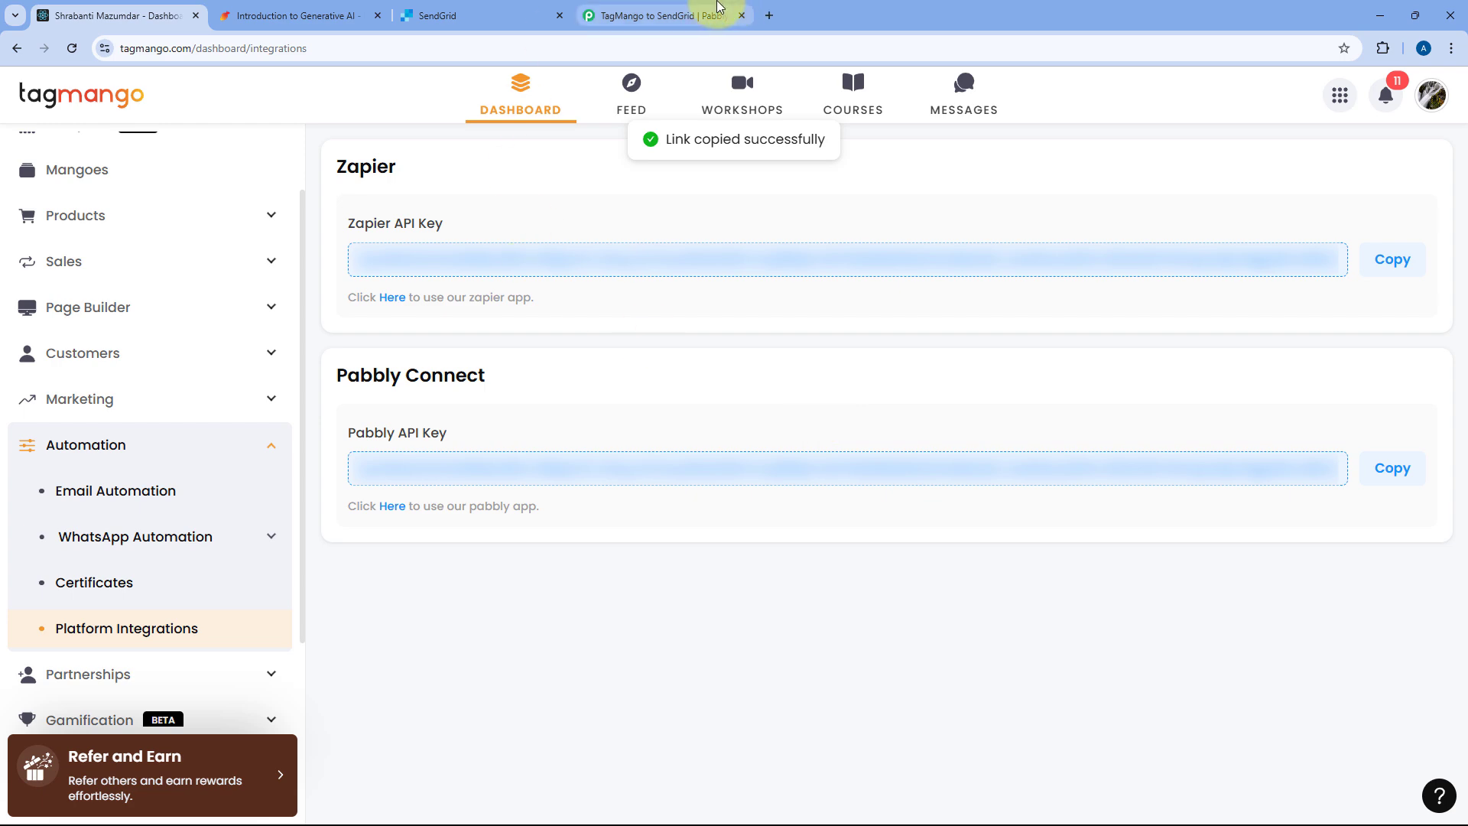
Switch to the Pabbly Connect workflow, paste the copied API key into the new TagMango connection and save it
click(649, 17)
right_click(707, 535)
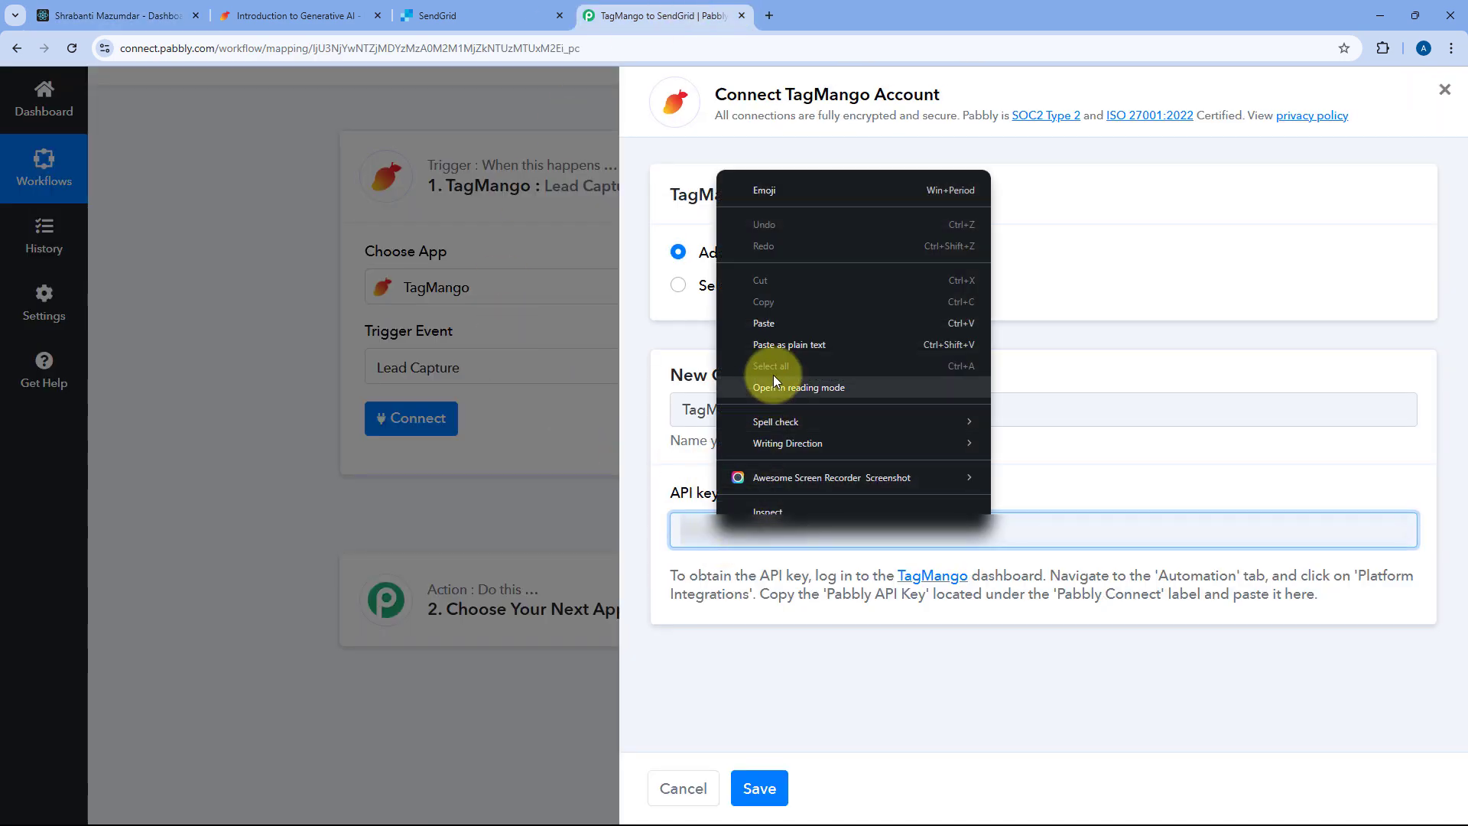
click(768, 322)
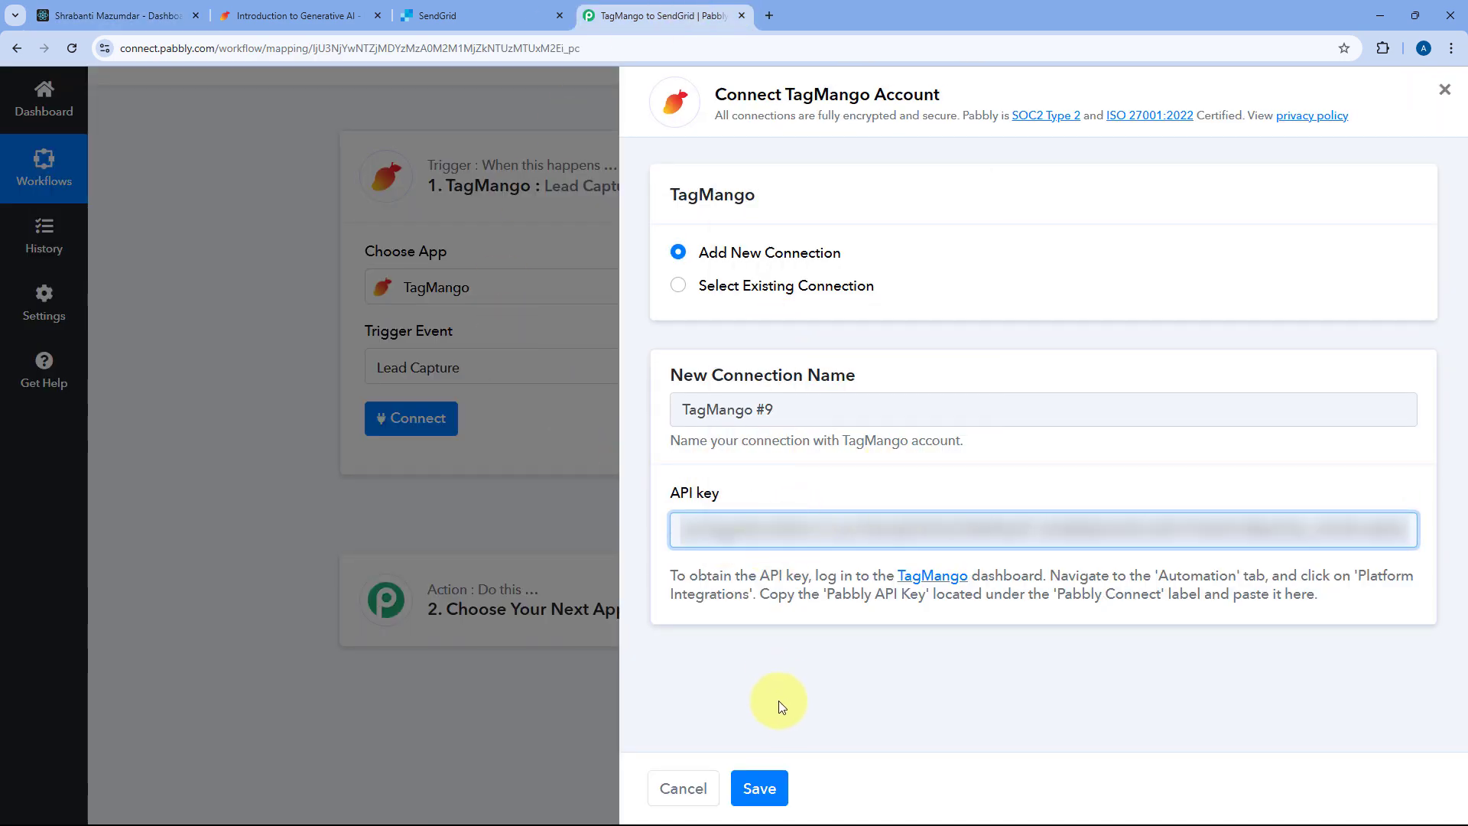
click(766, 789)
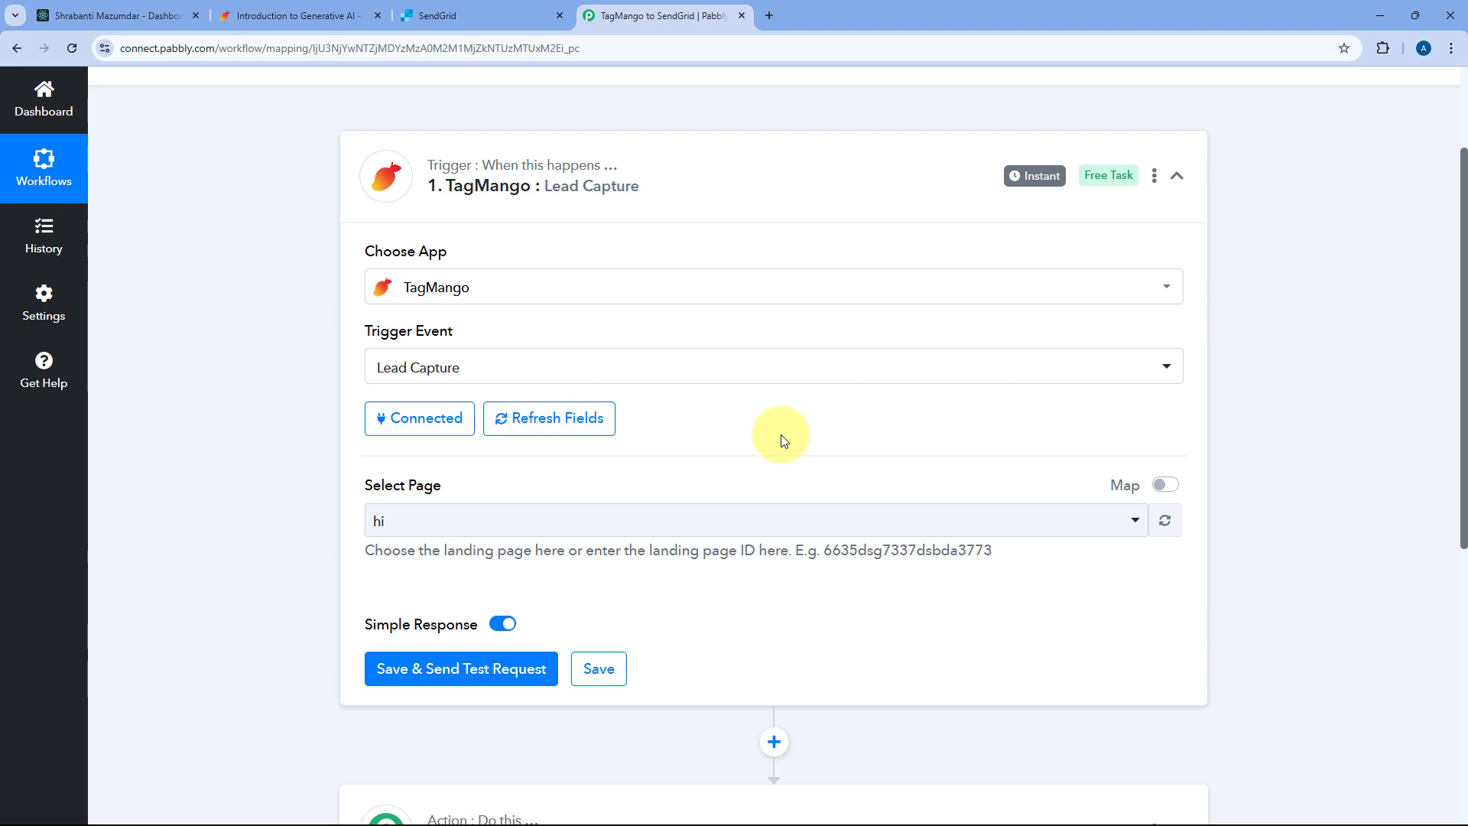
Select "Introduction to Generative AI - Free Masterclass" as the landing page for the Lead Capture trigger
scroll(782, 439, down, 2)
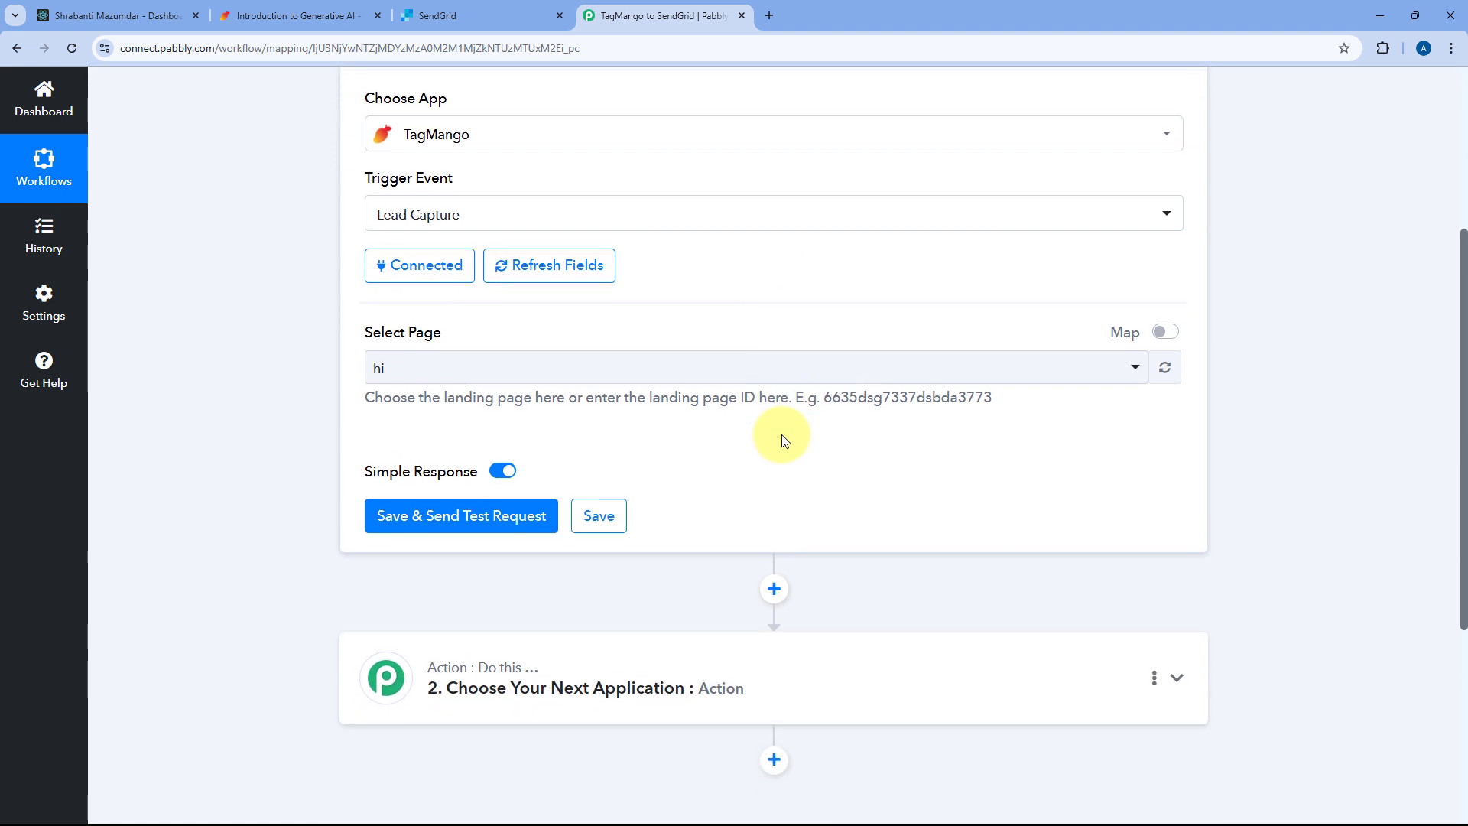
scroll(782, 439, down, 1)
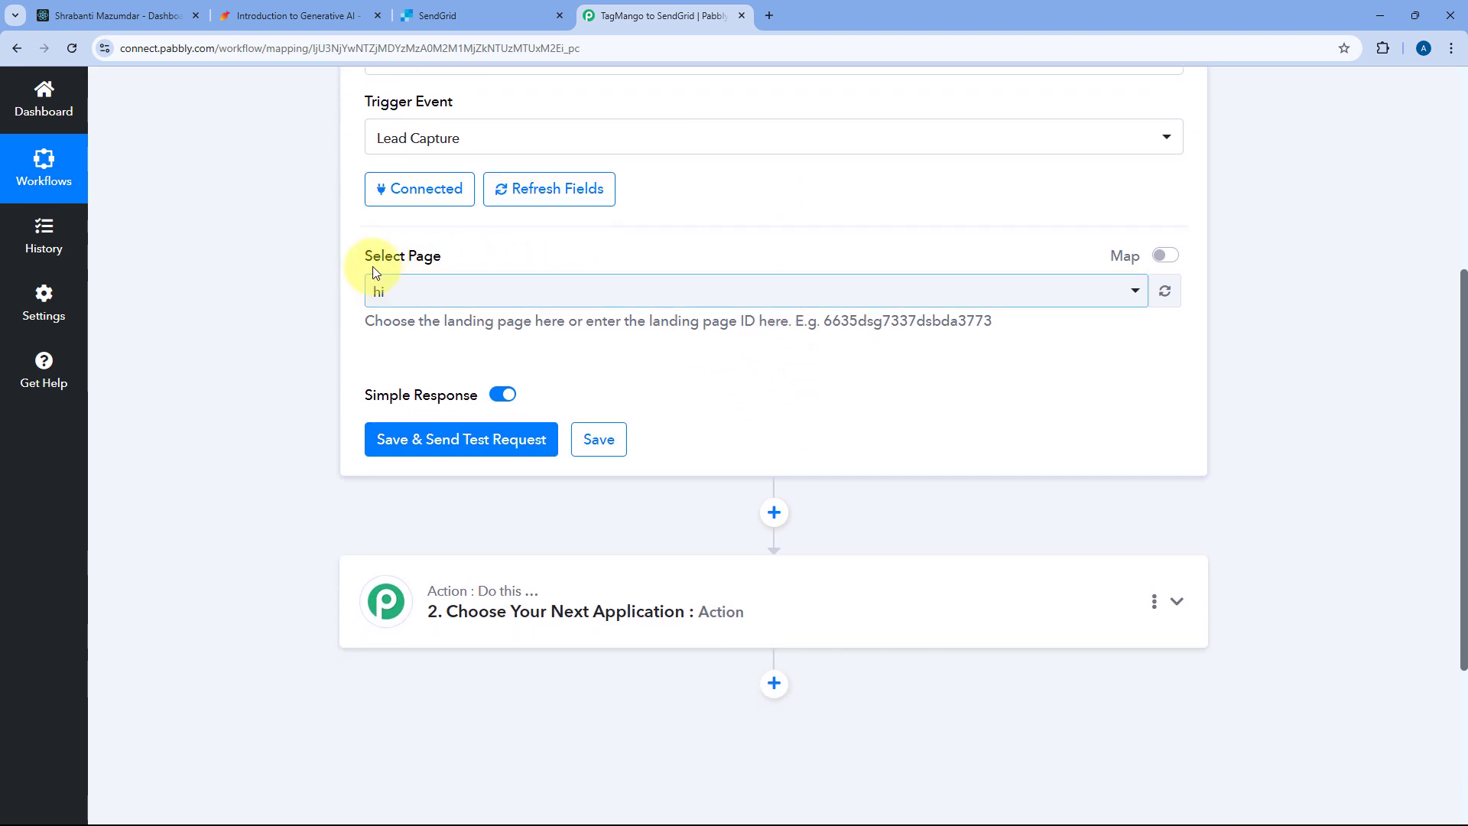
click(650, 295)
scroll(708, 416, down, 7)
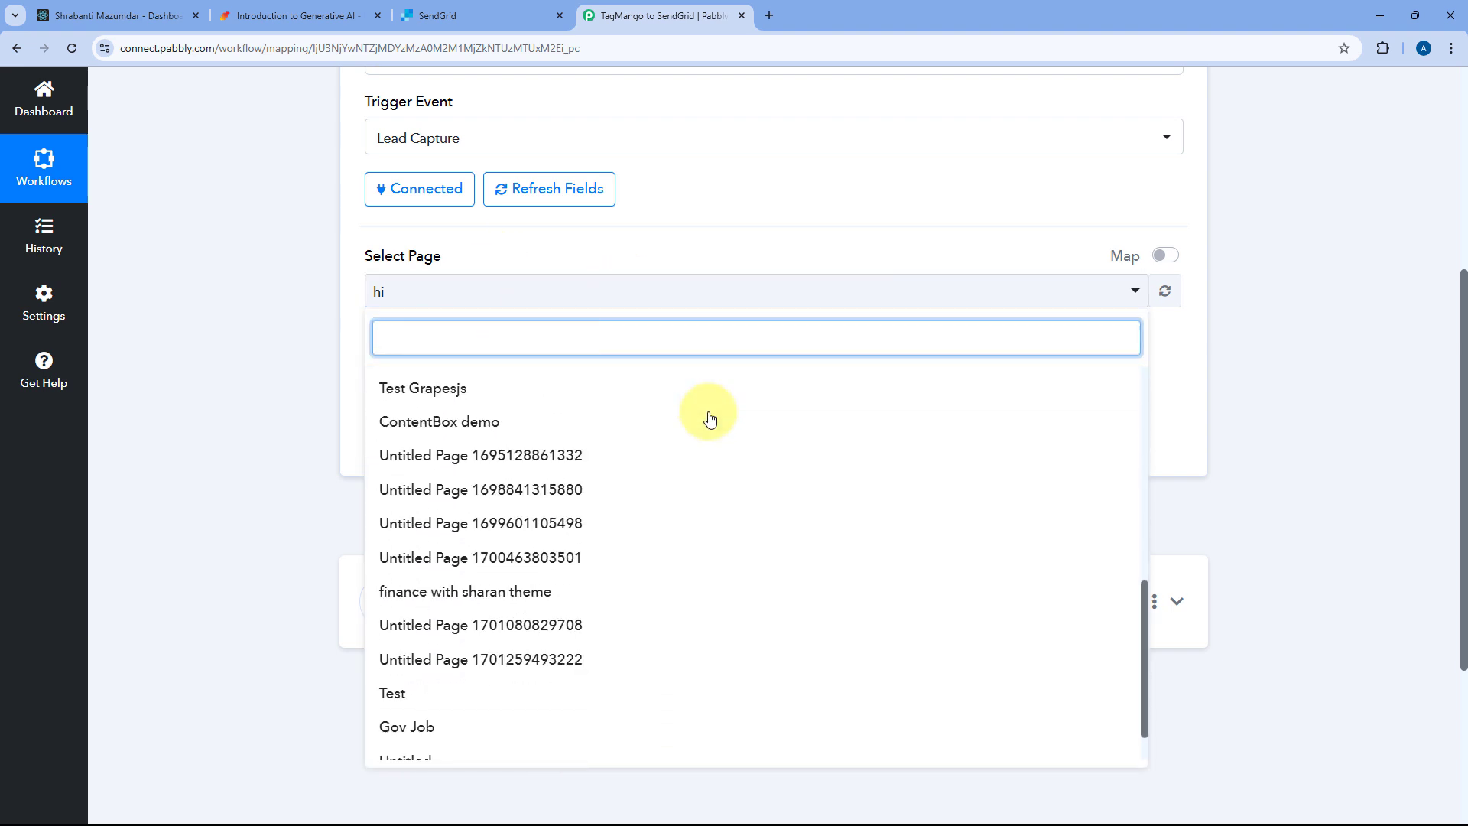
scroll(708, 416, down, 2)
scroll(548, 497, up, 3)
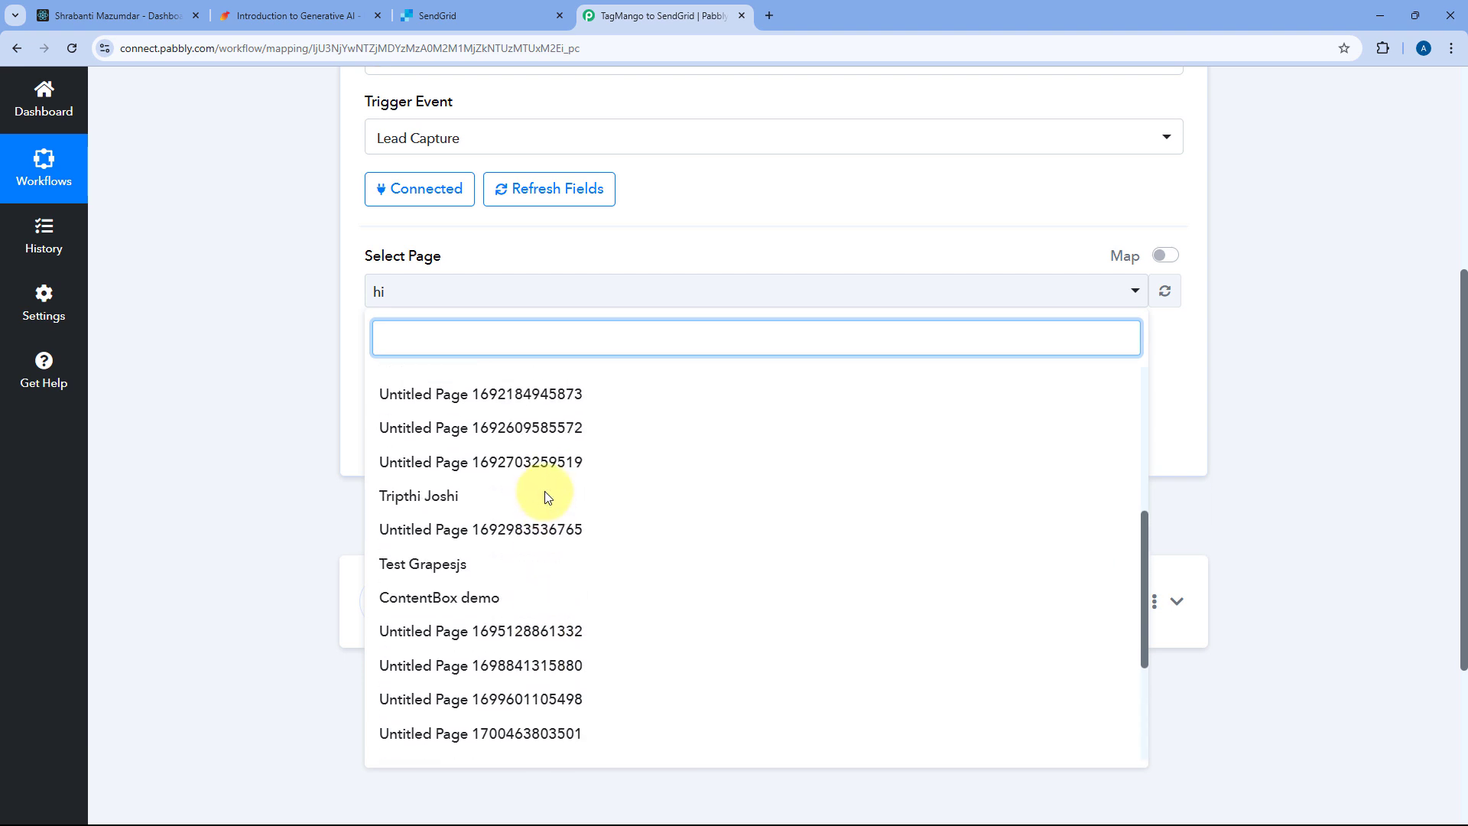
scroll(551, 490, down, 4)
scroll(541, 436, down, 1)
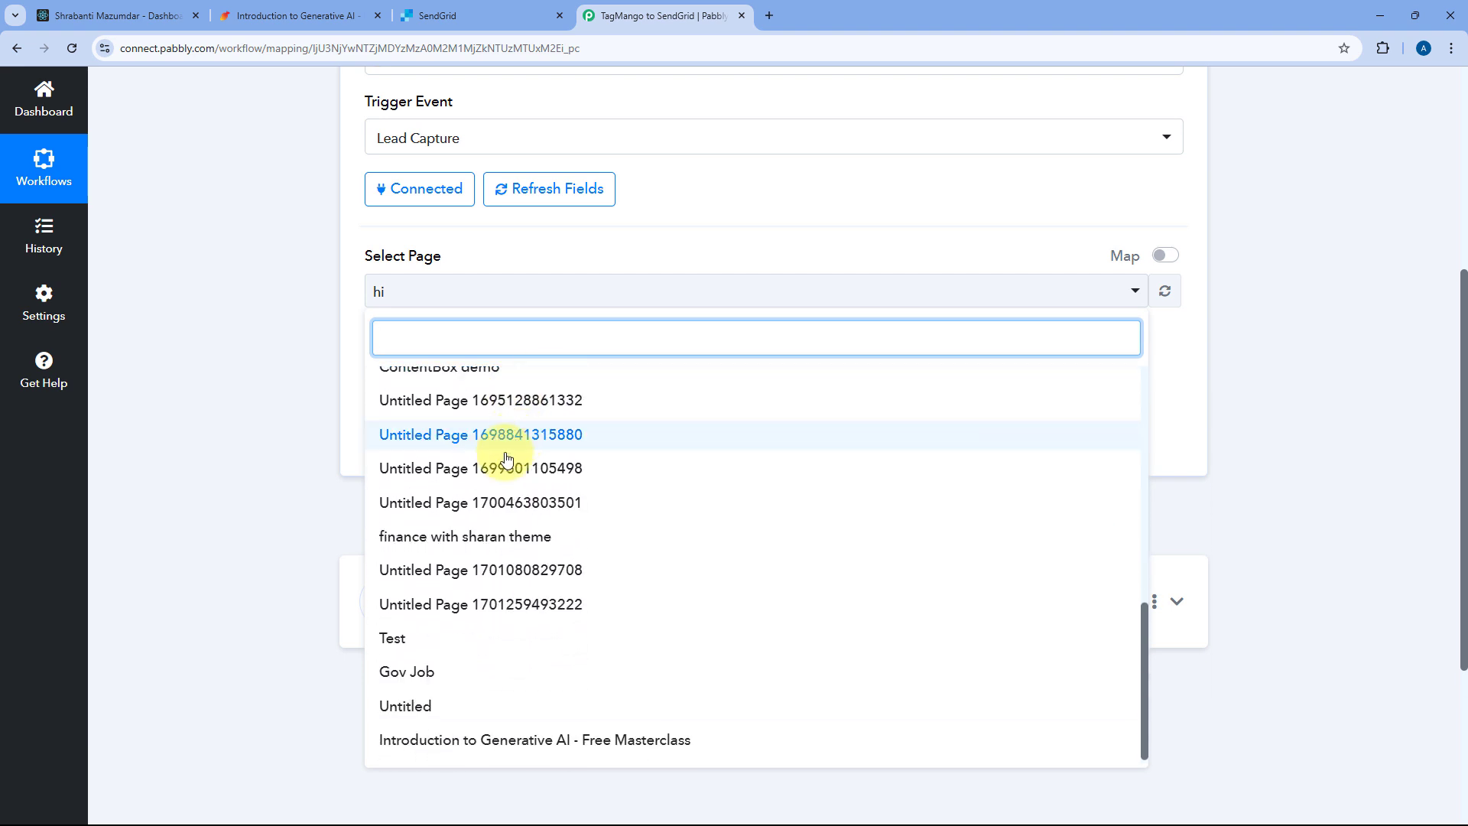
click(499, 740)
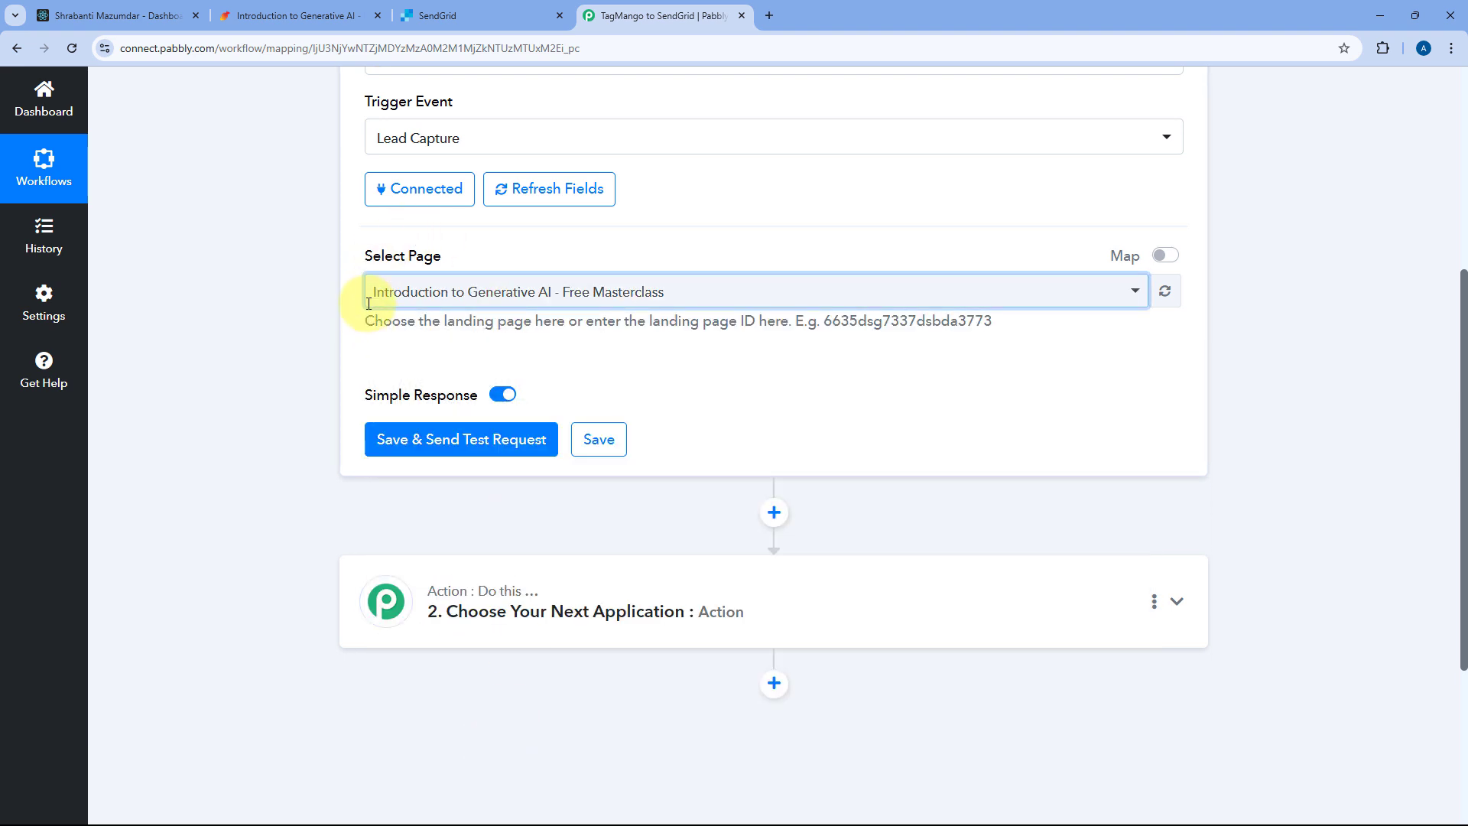
click(658, 255)
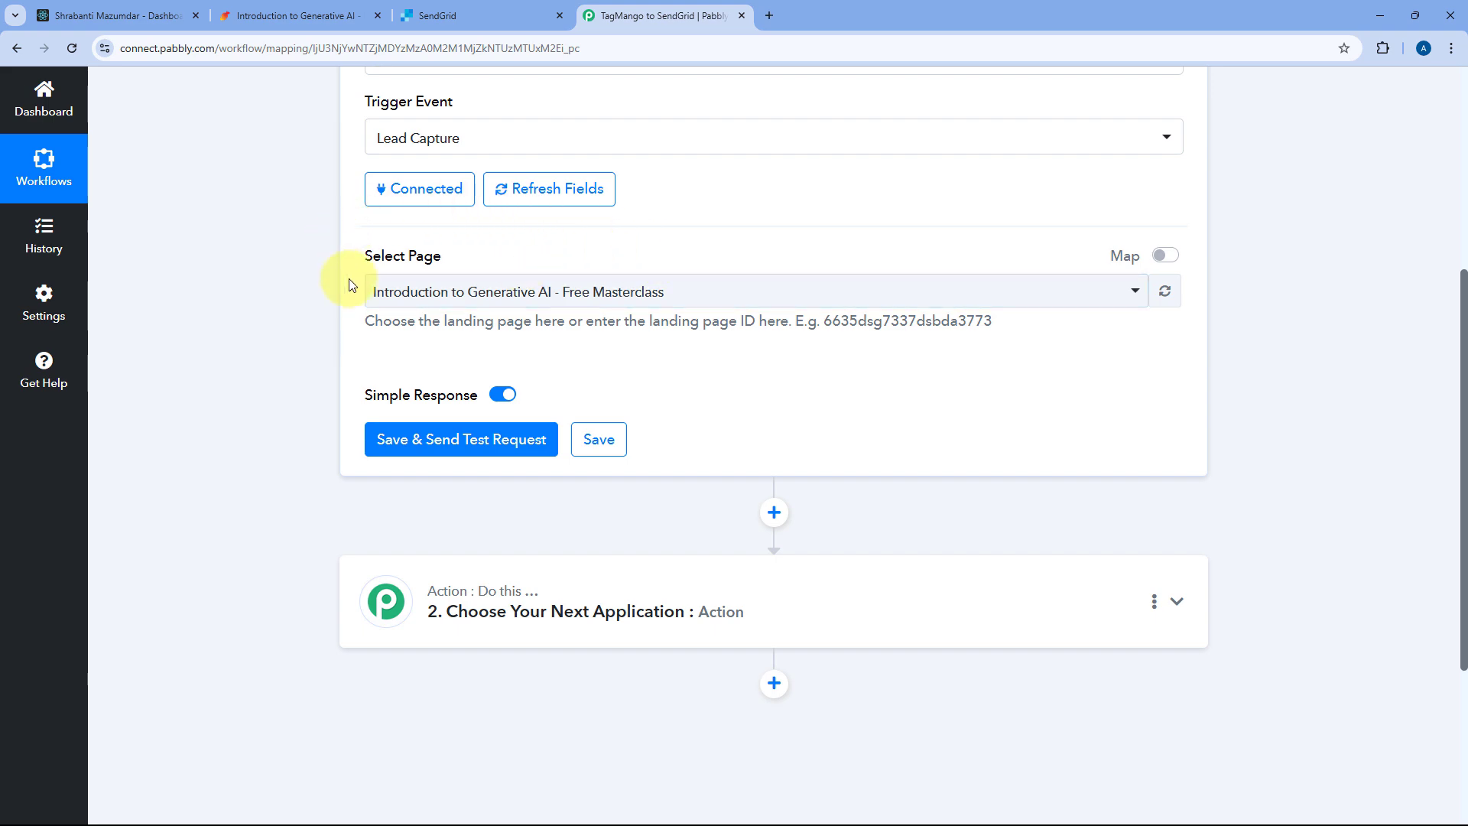
Look at the GenerativeAI 101 Workshop landing page and return to the workflow in Pabbly Connect
click(298, 15)
scroll(241, 177, up, 4)
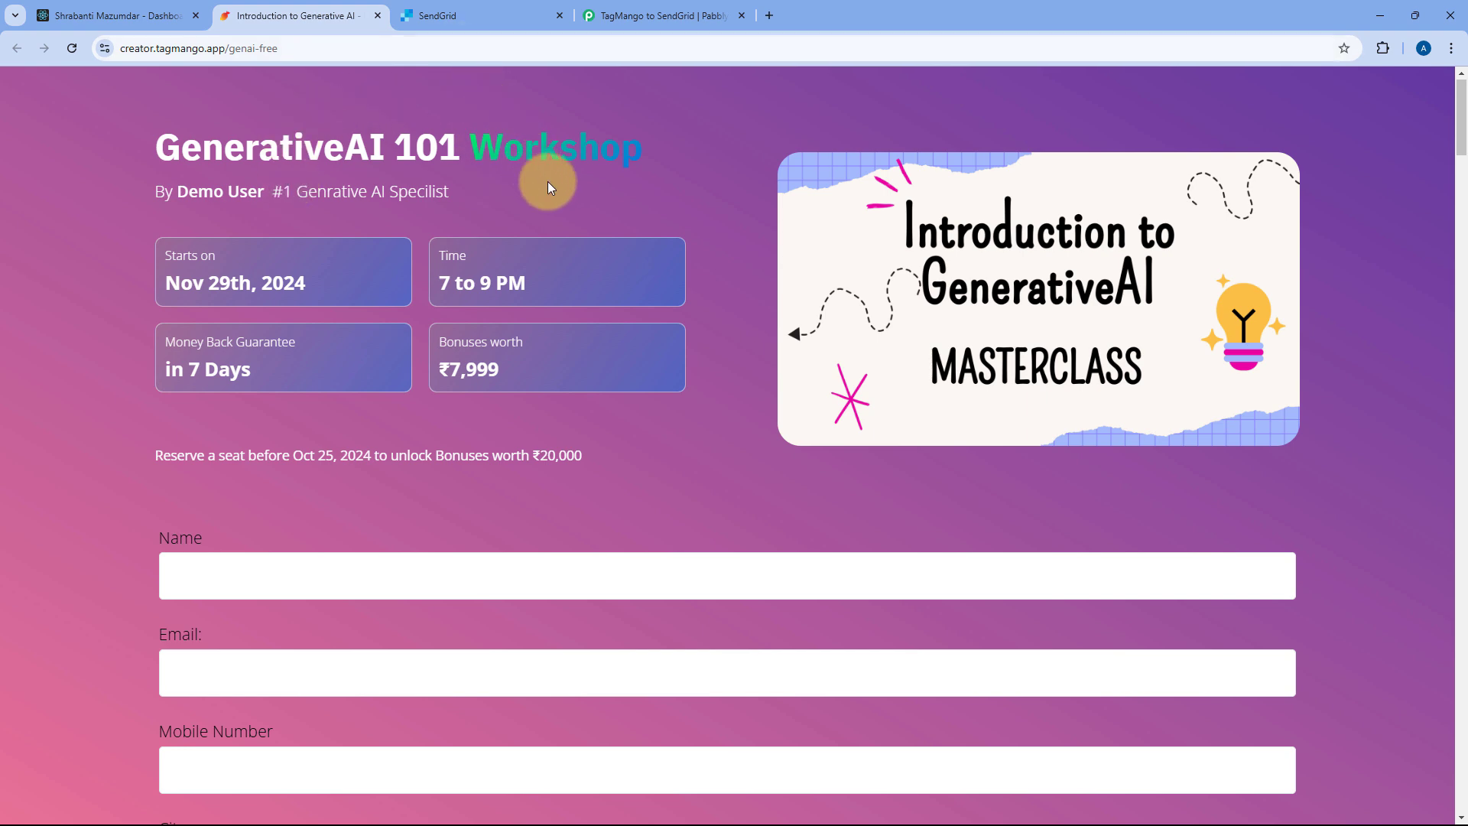
click(645, 16)
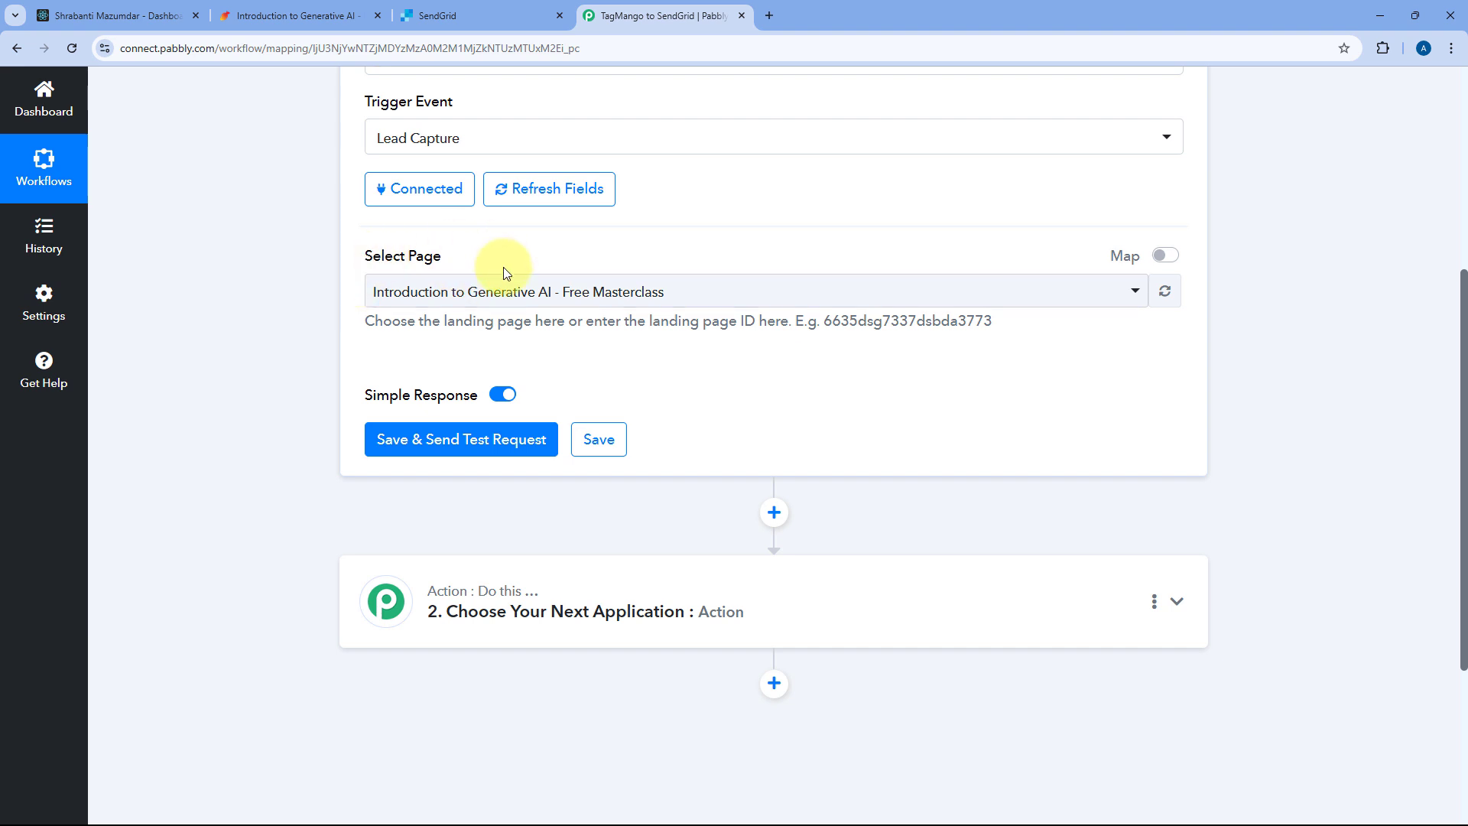
Save the trigger with a test request, and start re-capturing the webhook response for a fresh lead
click(465, 450)
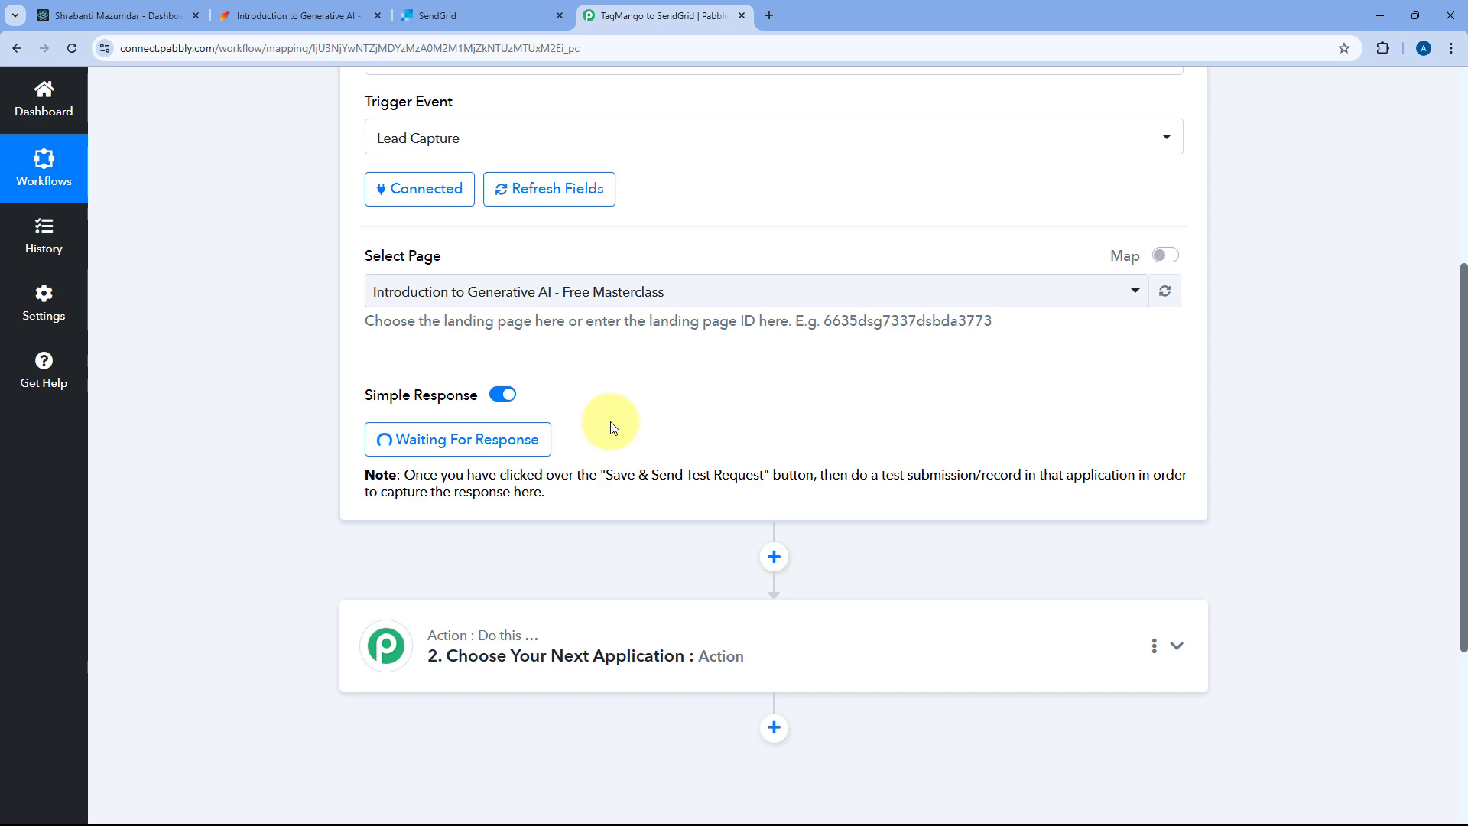
scroll(699, 443, down, 3)
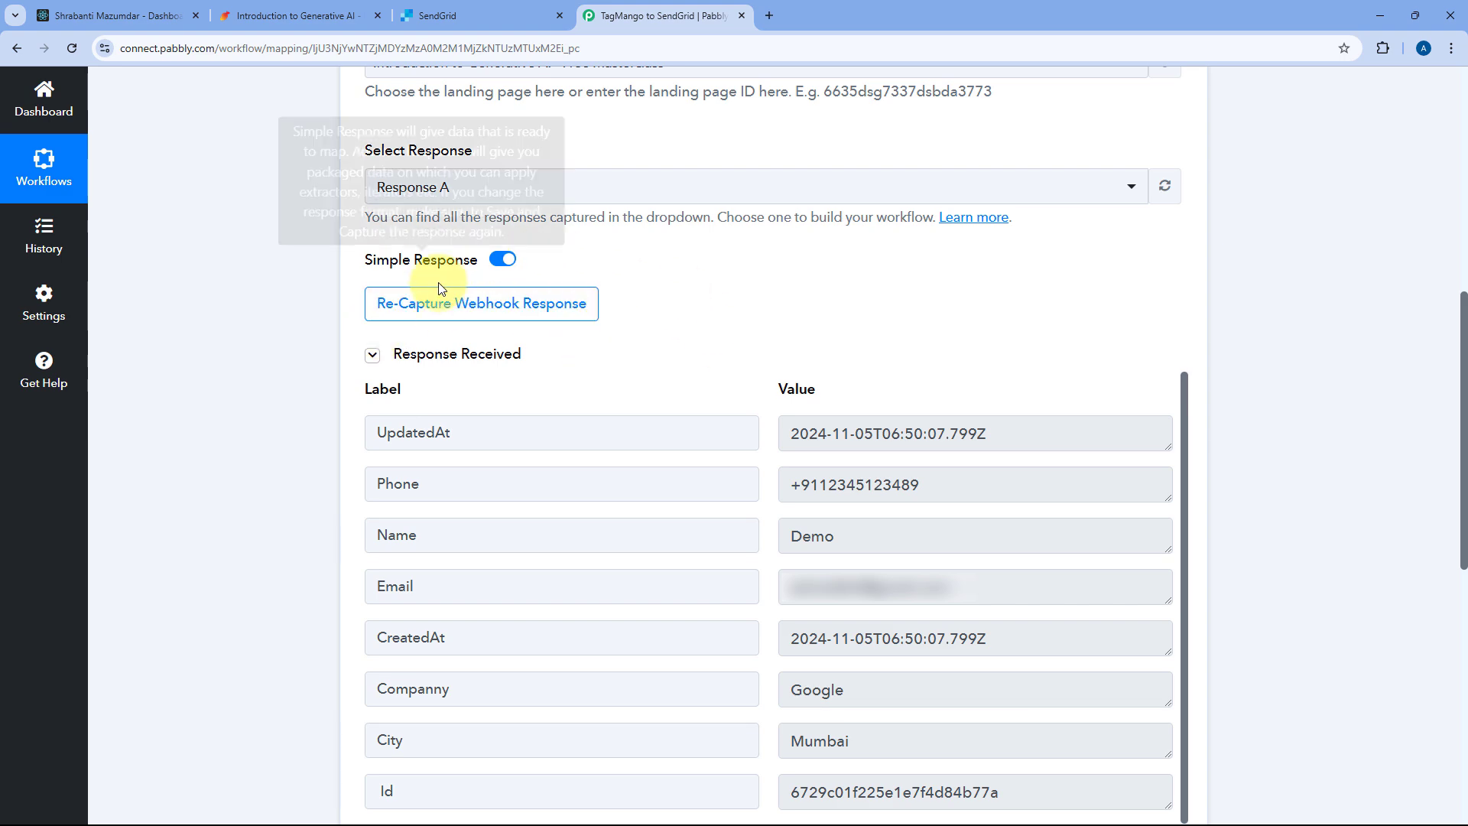
click(443, 313)
click(661, 561)
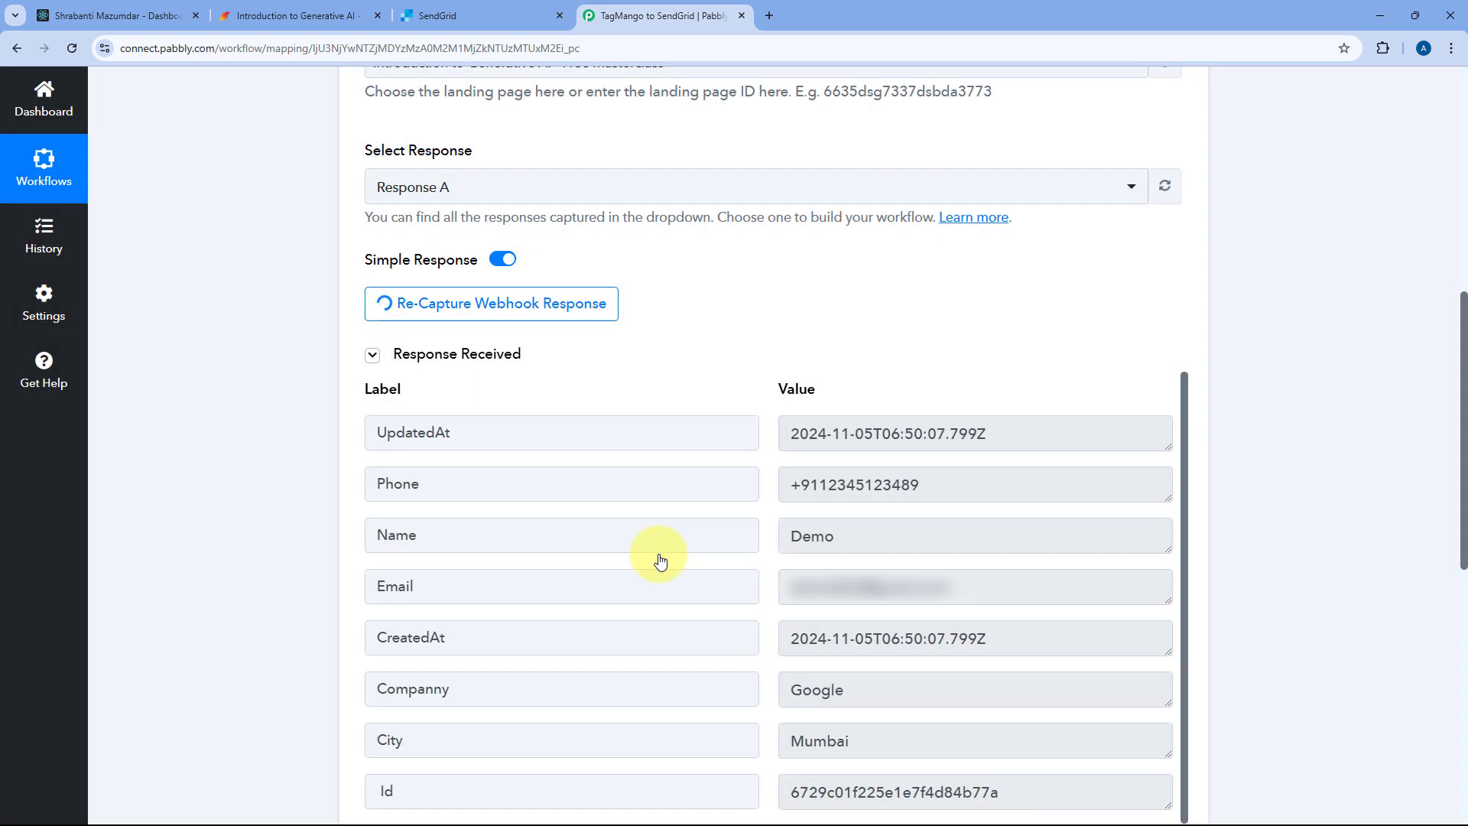
scroll(437, 417, up, 2)
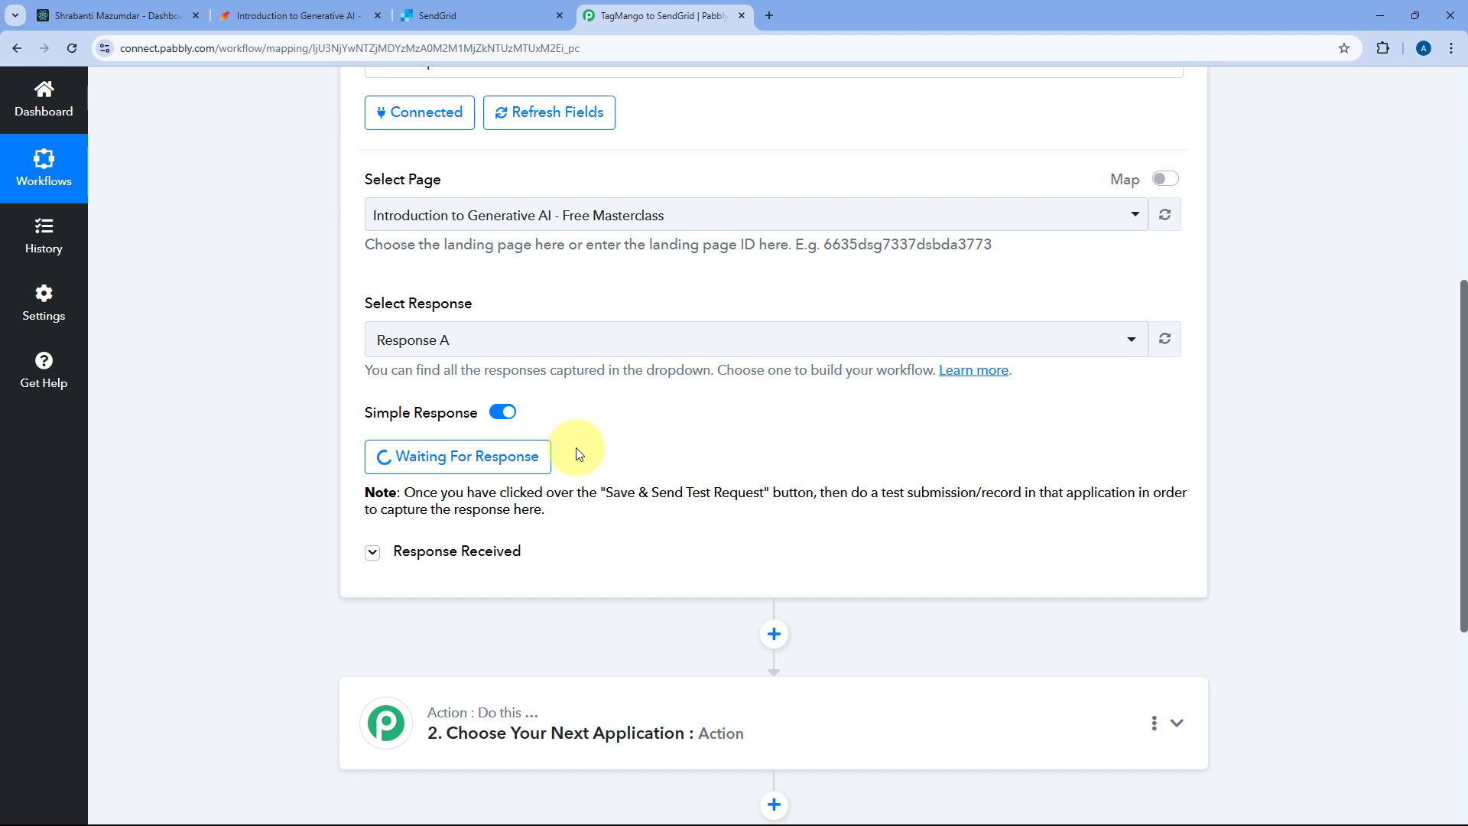
Switch to the workshop landing page and enter the test lead's name and email in the registration form
click(303, 7)
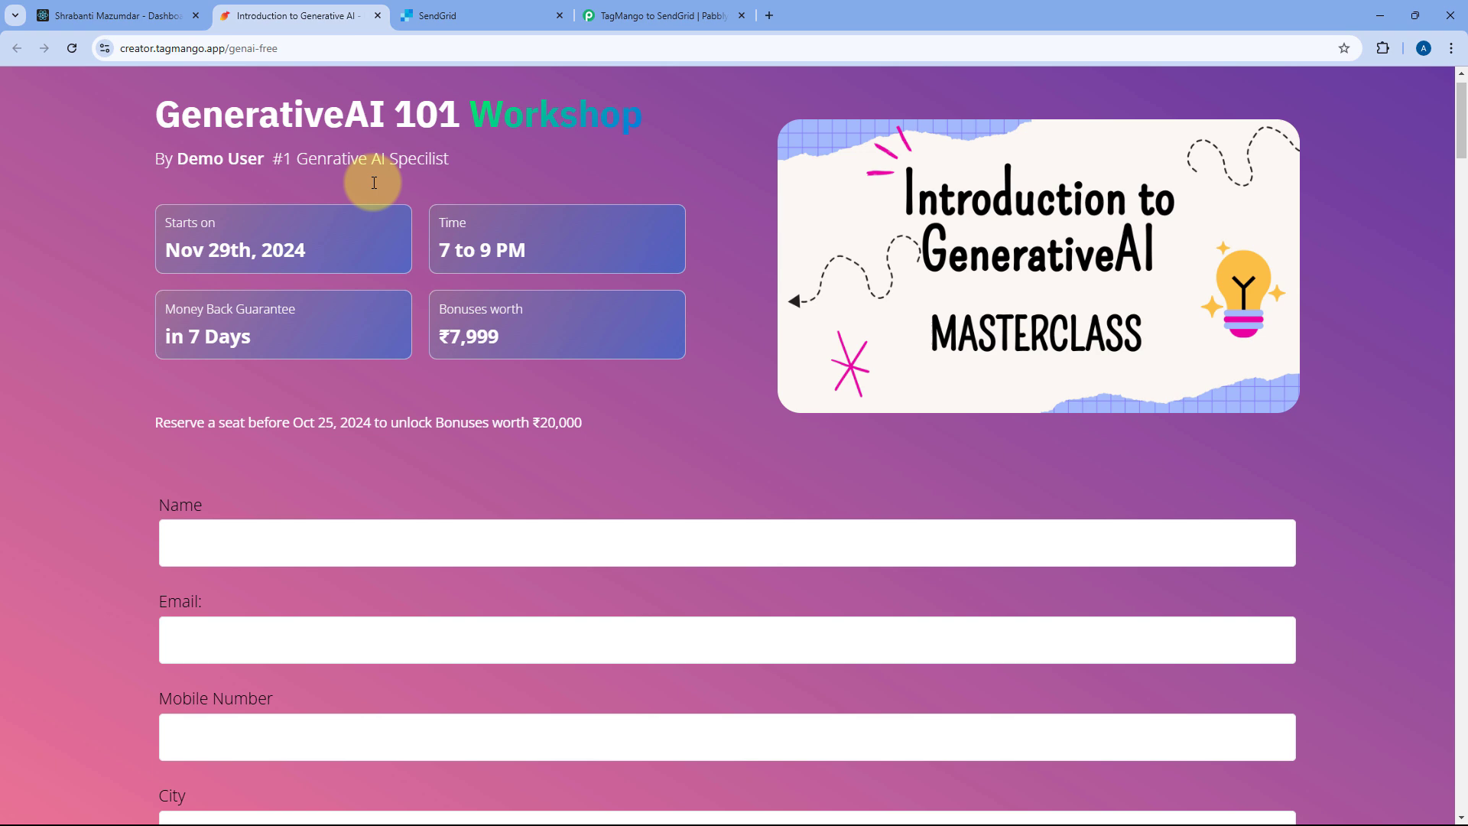
scroll(250, 305, down, 3)
click(257, 338)
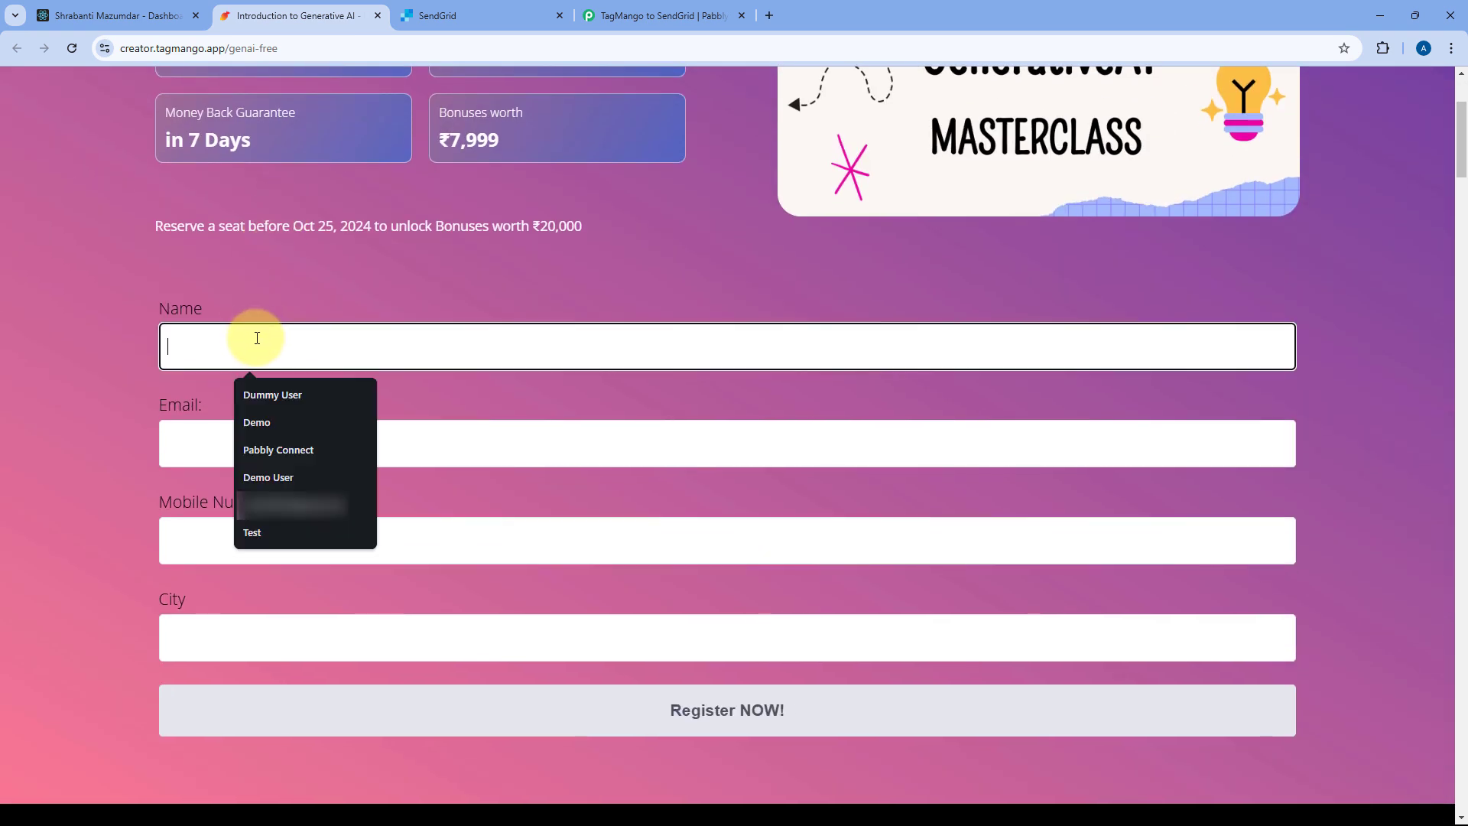
key(Down)
key(Return)
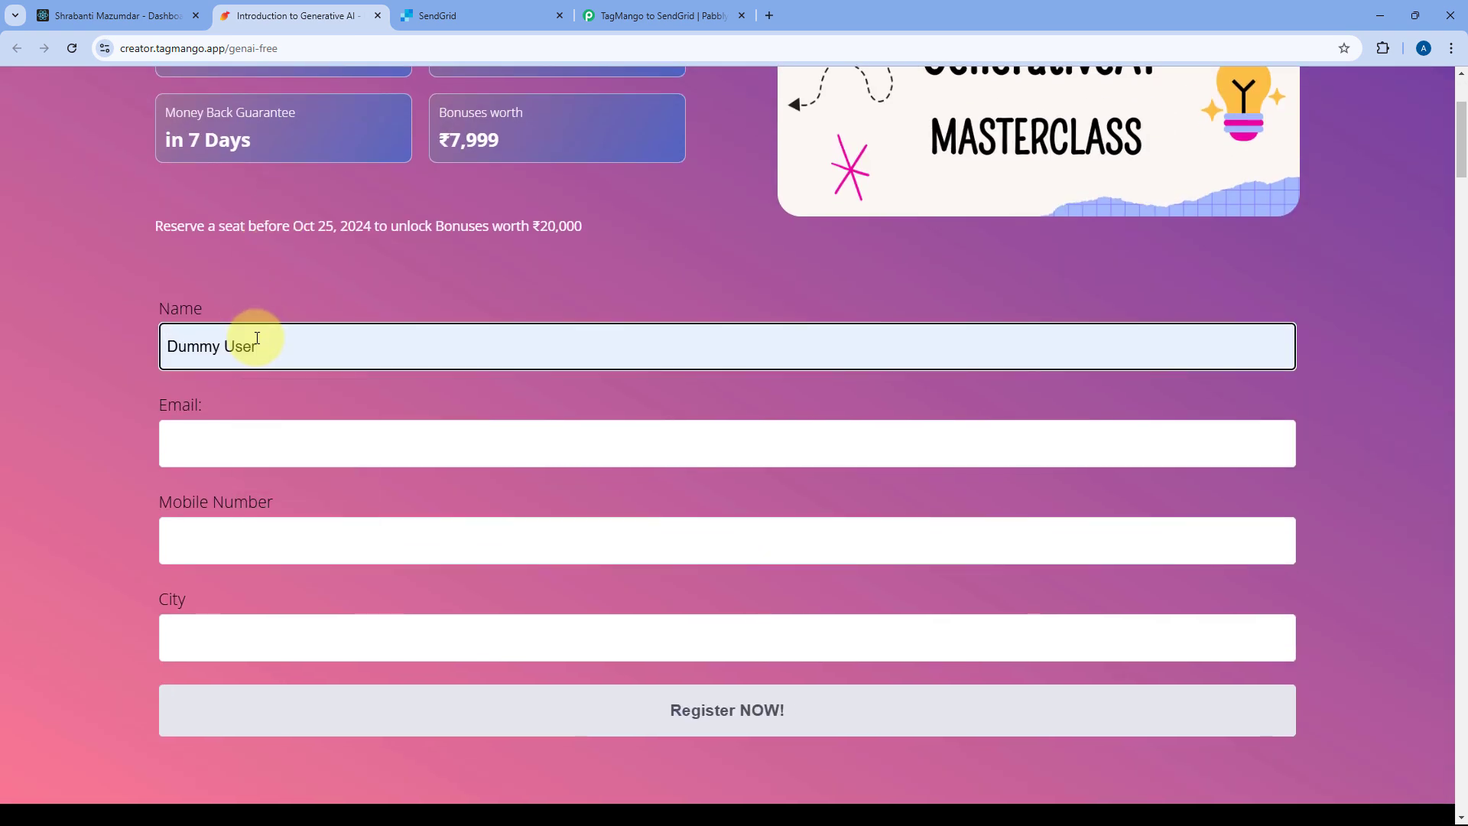
click(241, 434)
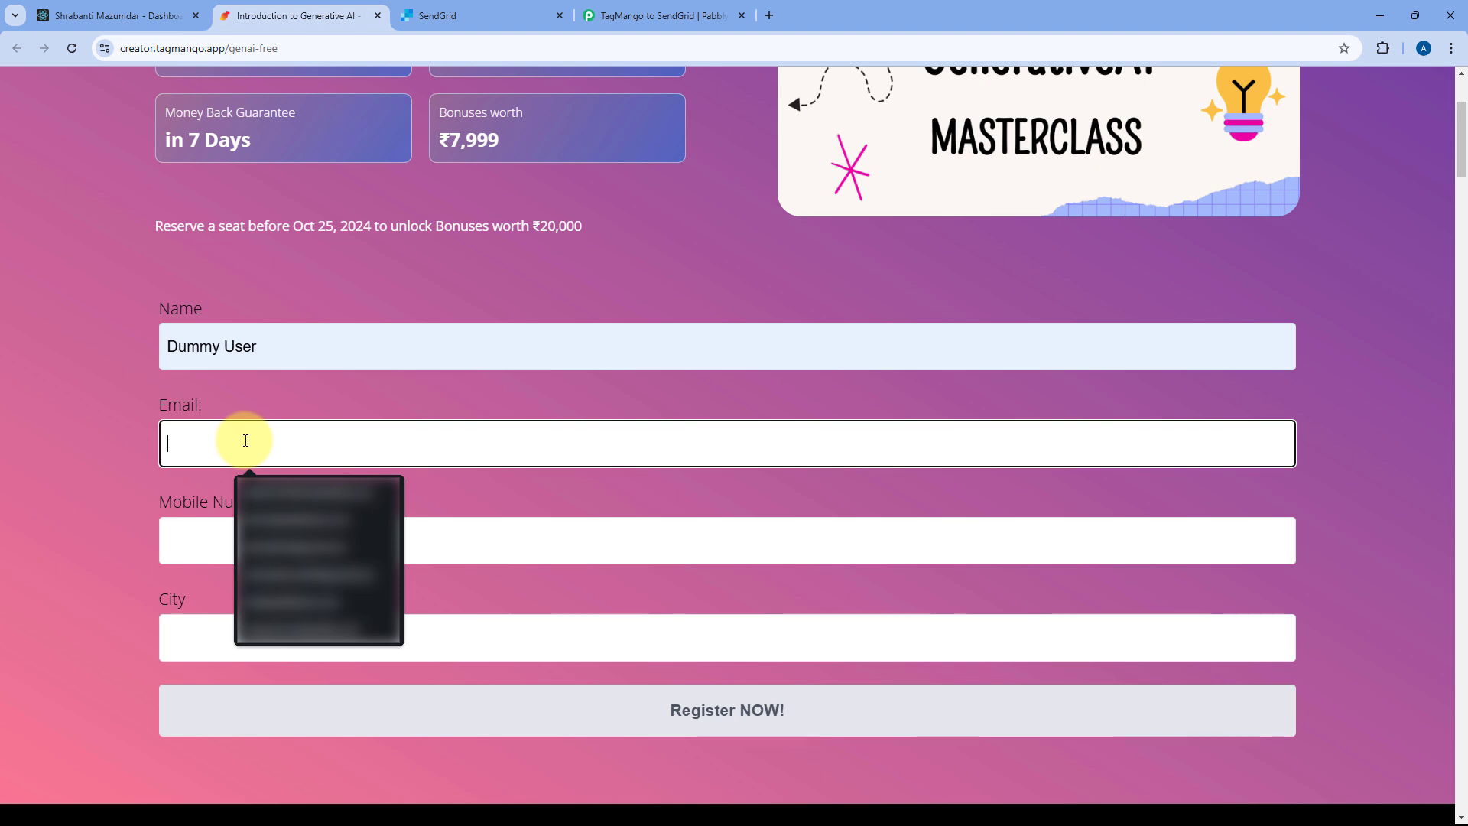
text(du)
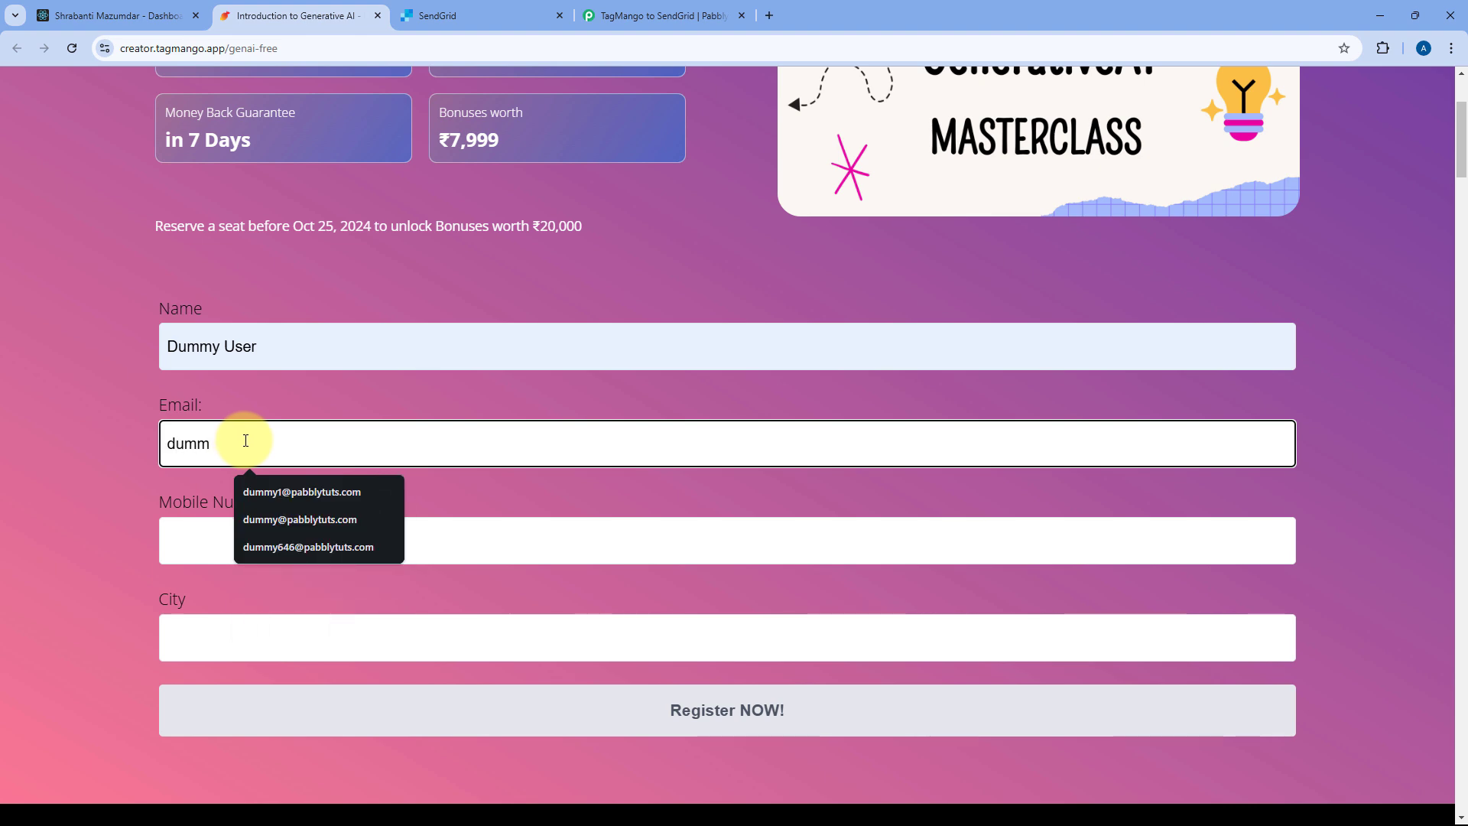
text(mm)
key(Down)
key(Down)
key(Return)
Enter the test lead's mobile number, set the city to Bhopal, and submit the registration form
click(258, 531)
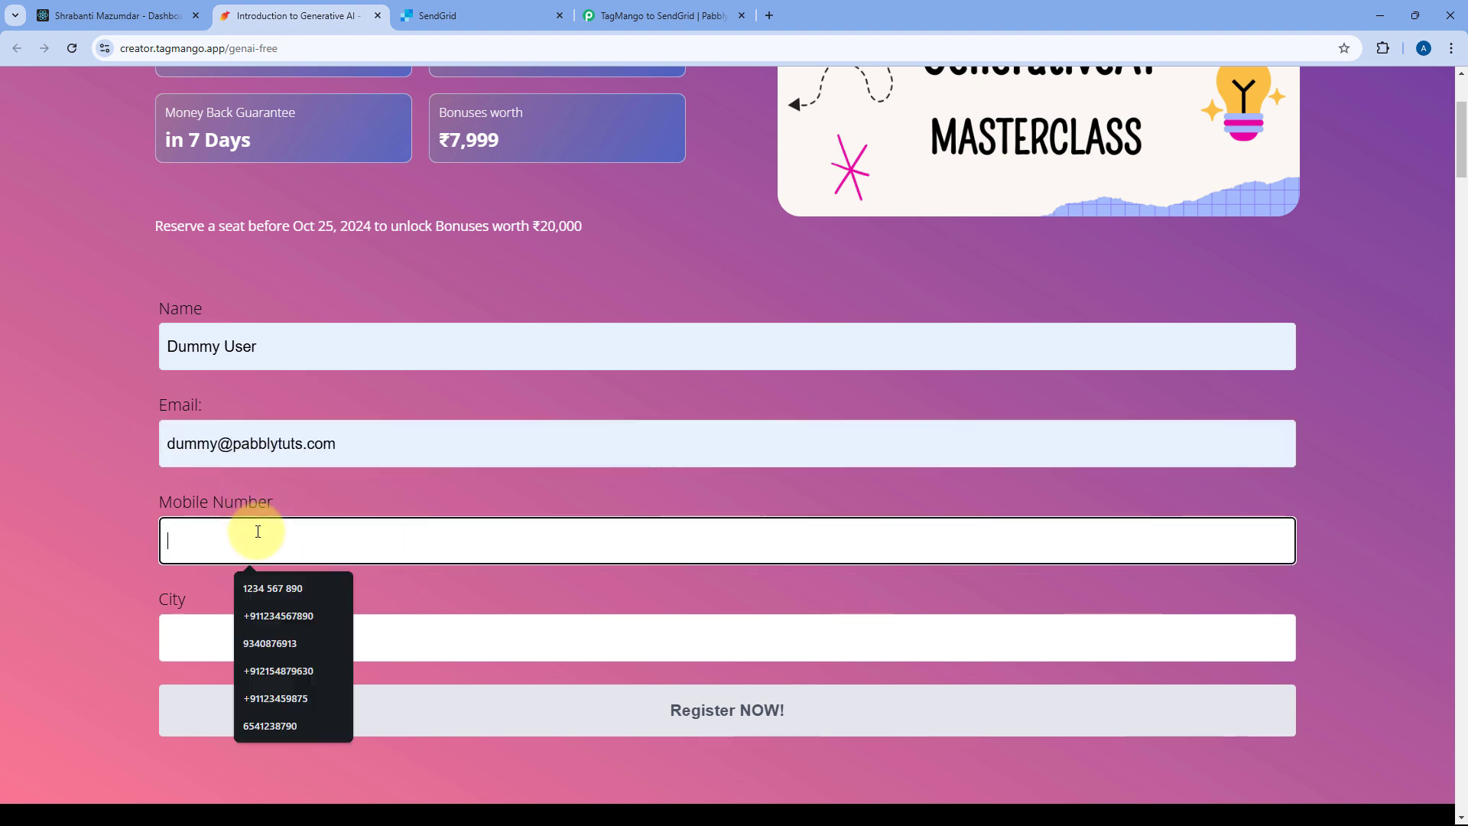
text(12365487)
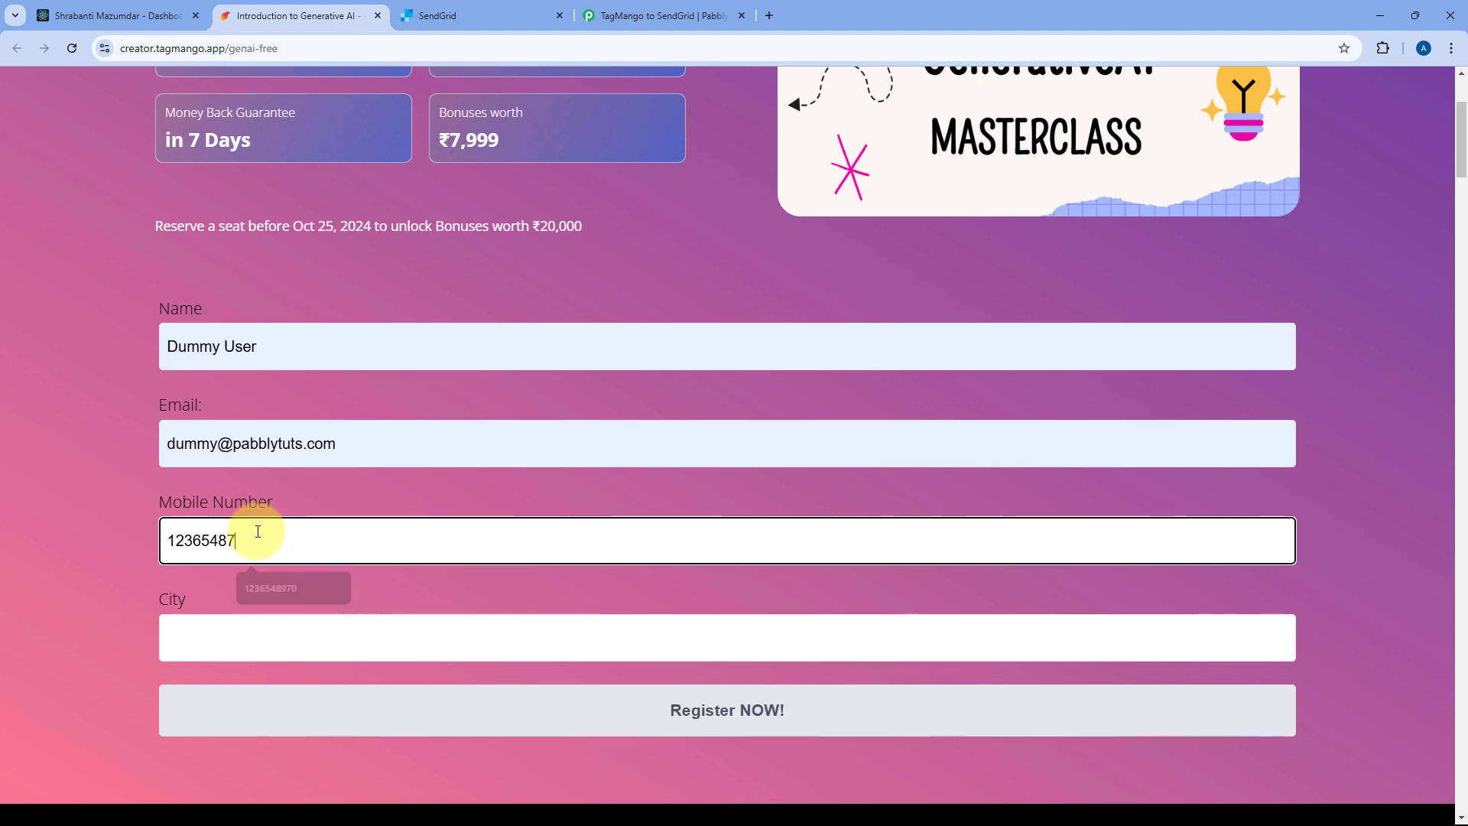
text(90)
click(252, 629)
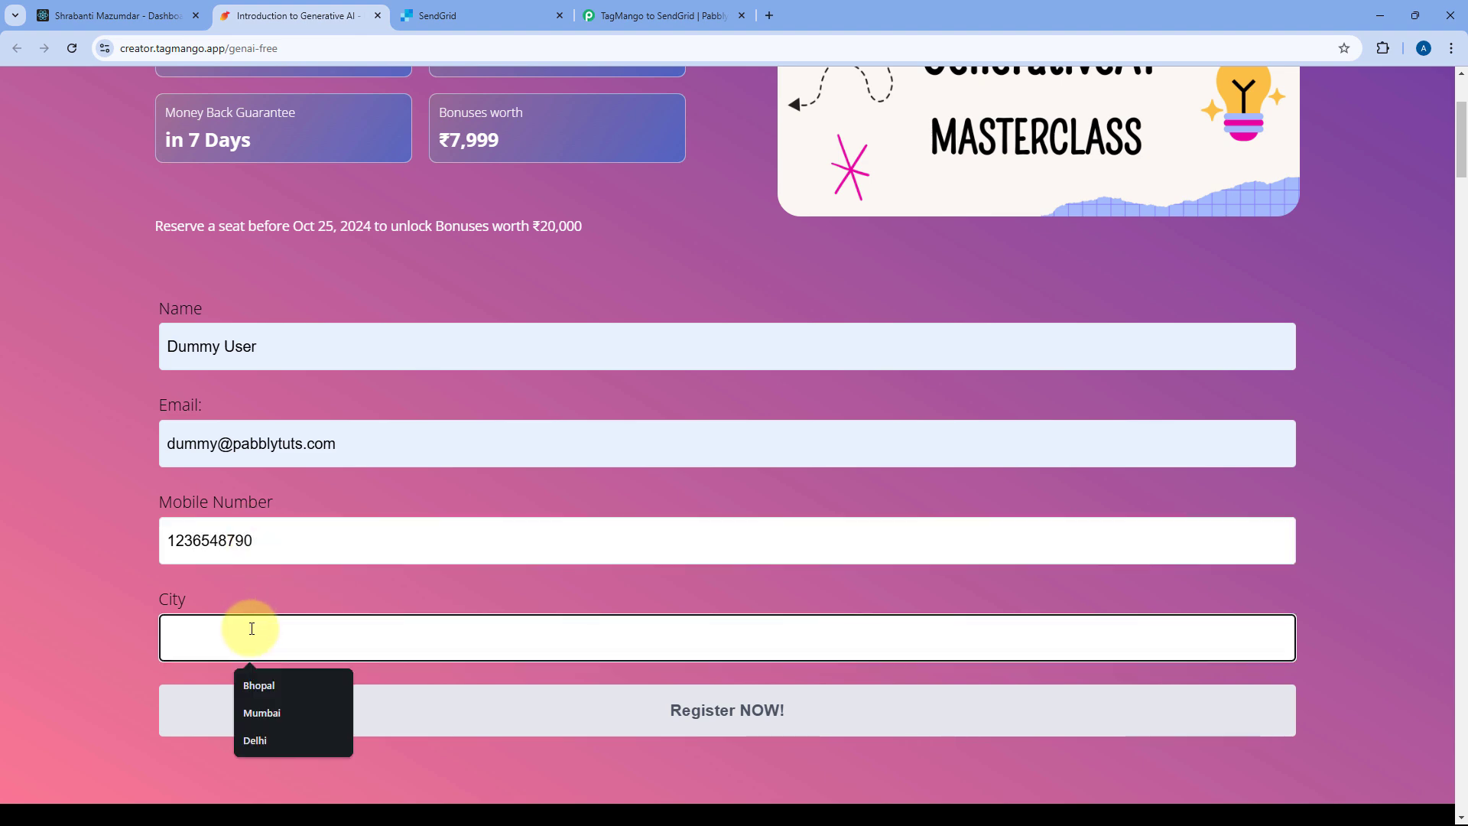
key(Down)
key(Return)
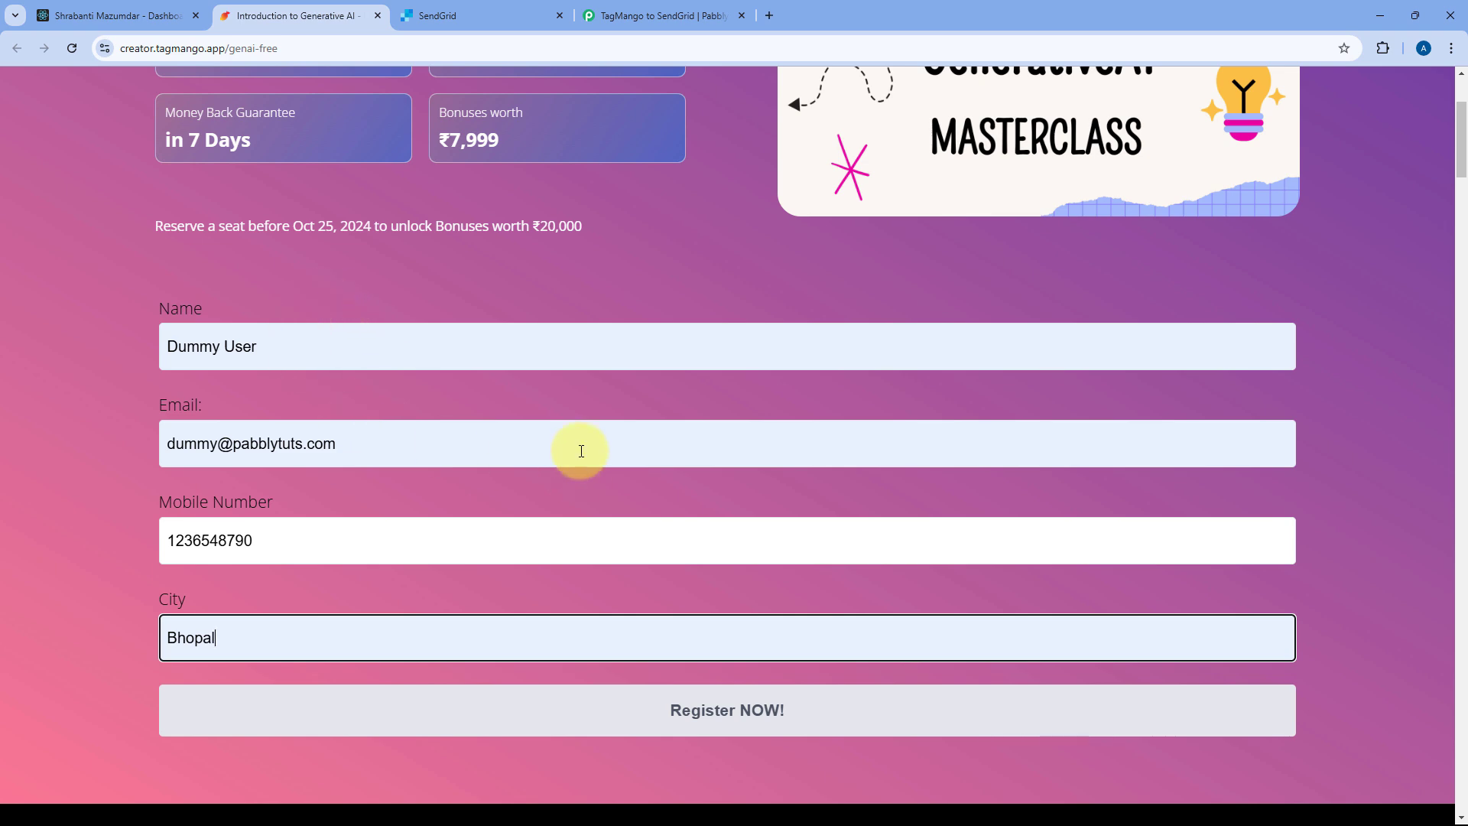
click(761, 710)
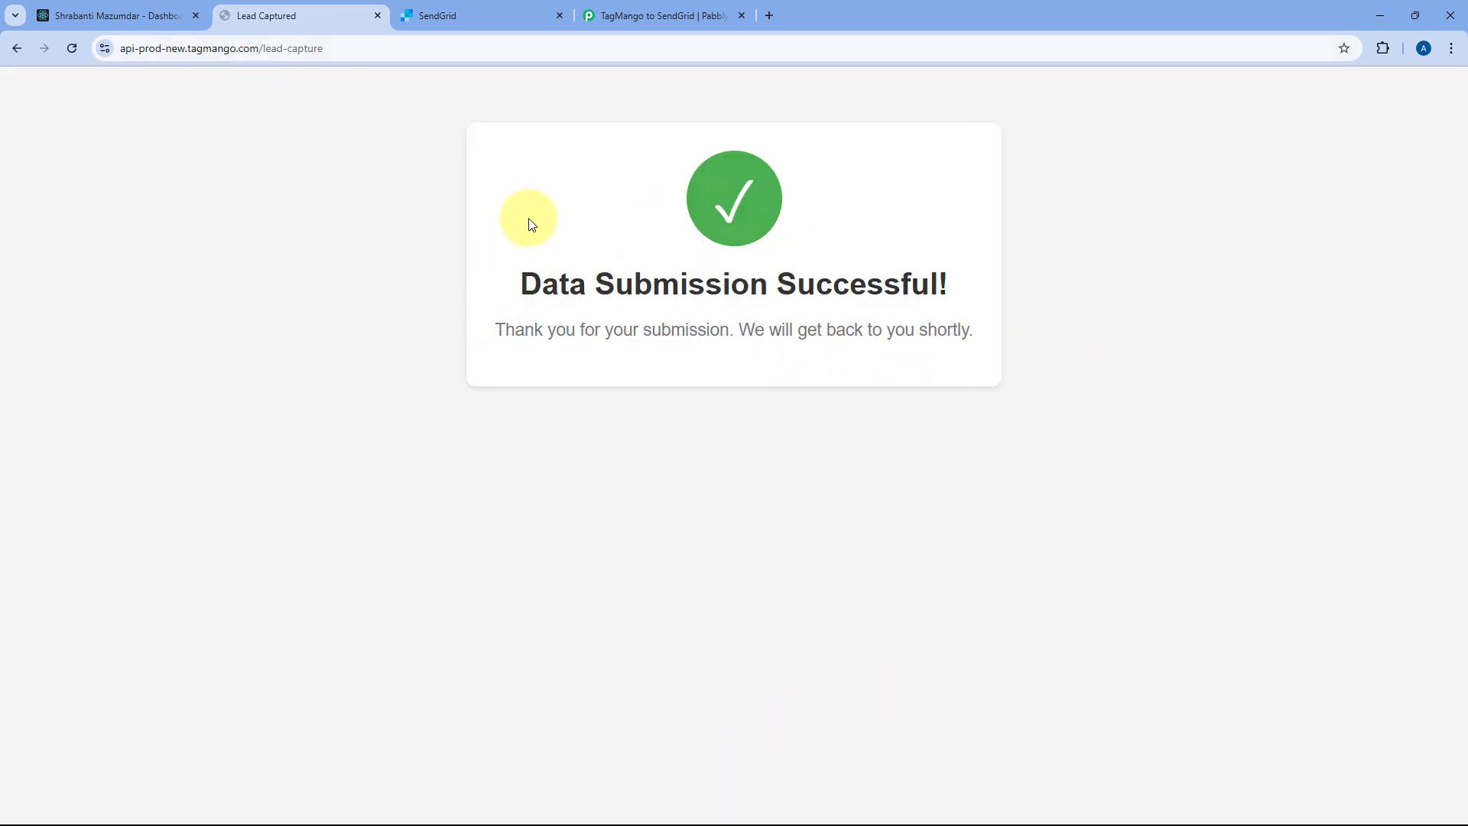
Switch to the TagMango dashboard and check the collected leads under Customers for the new submission
click(120, 15)
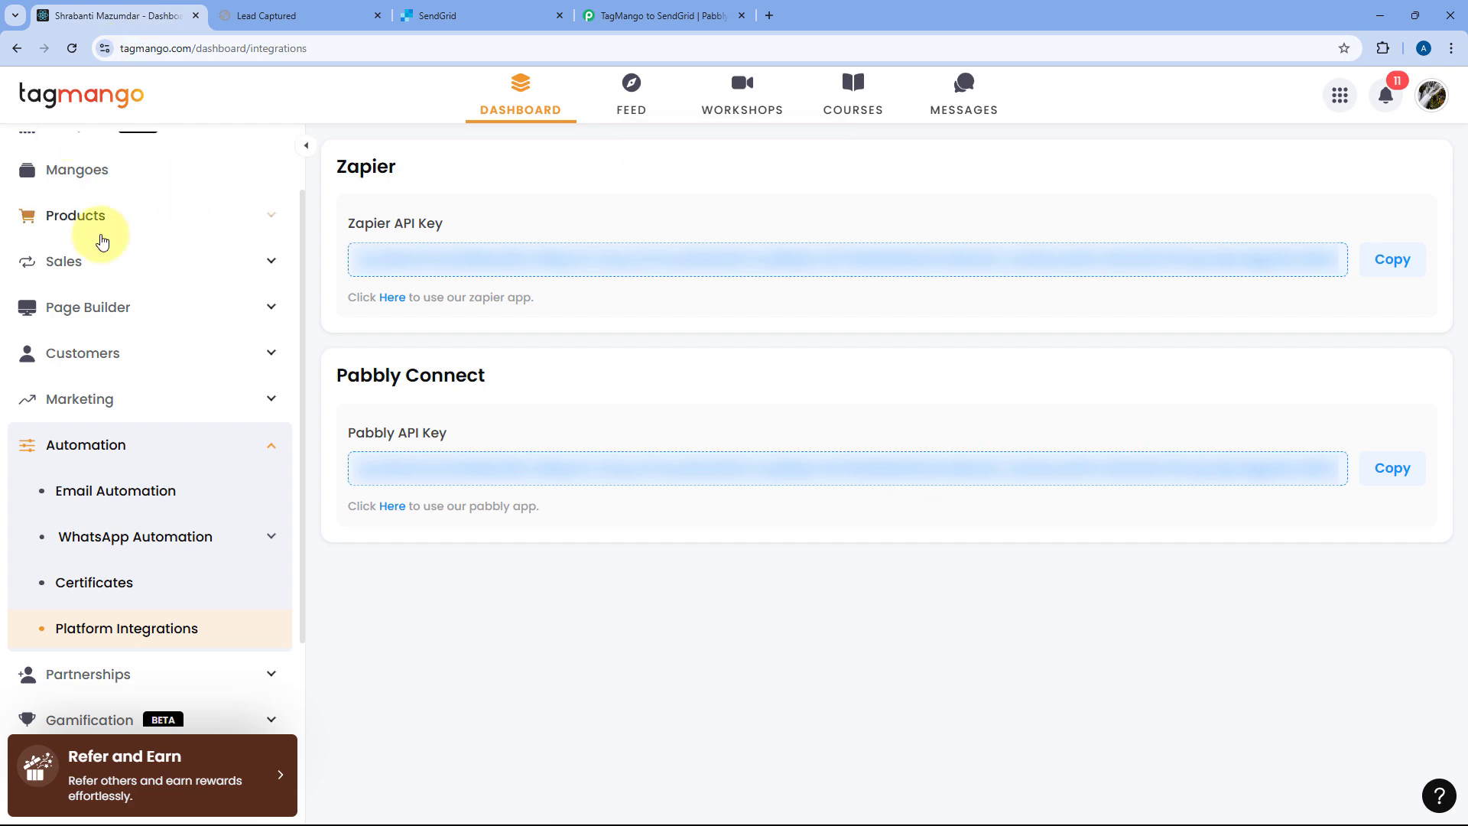
click(216, 357)
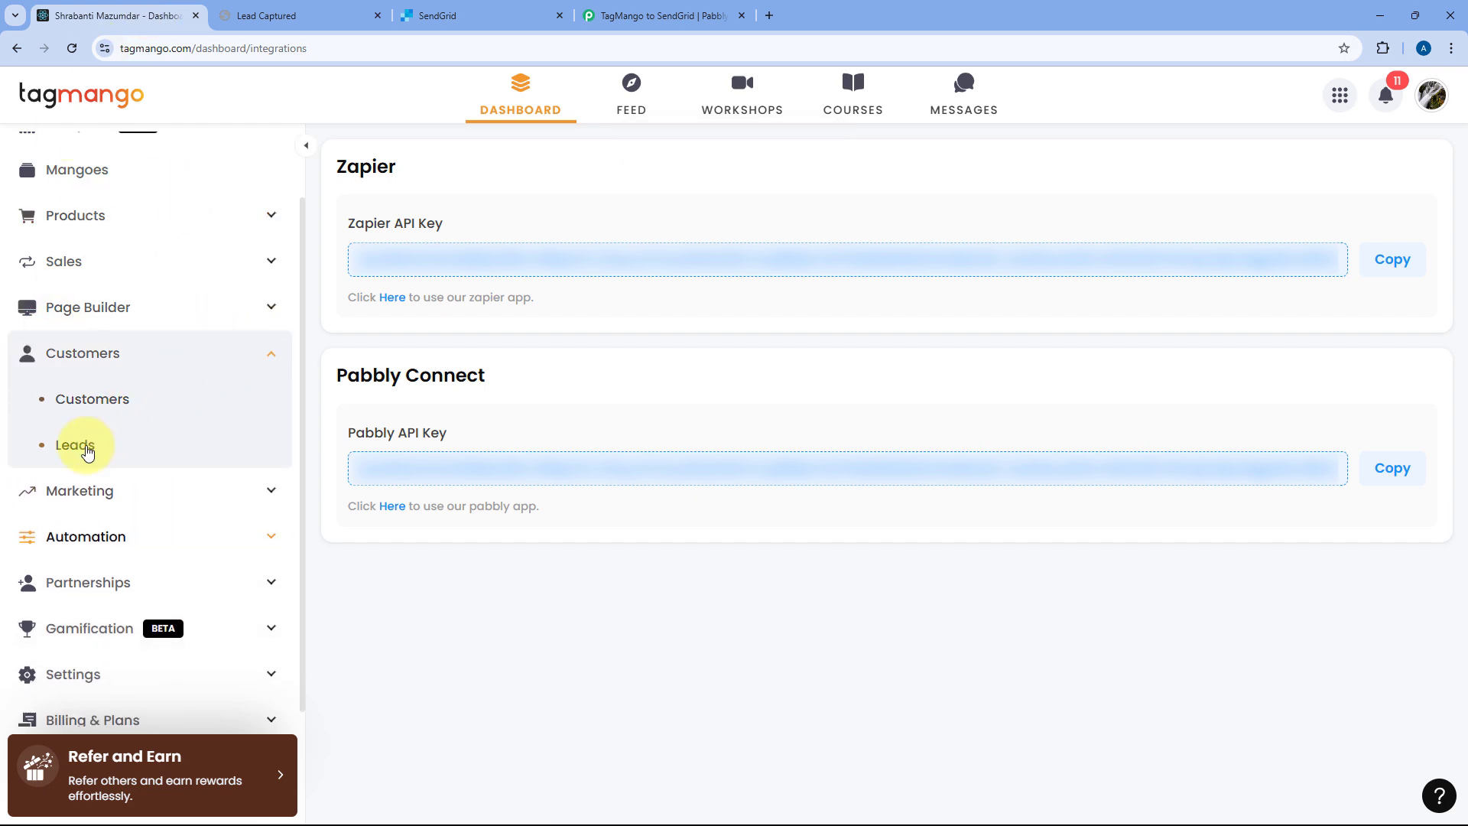
click(85, 448)
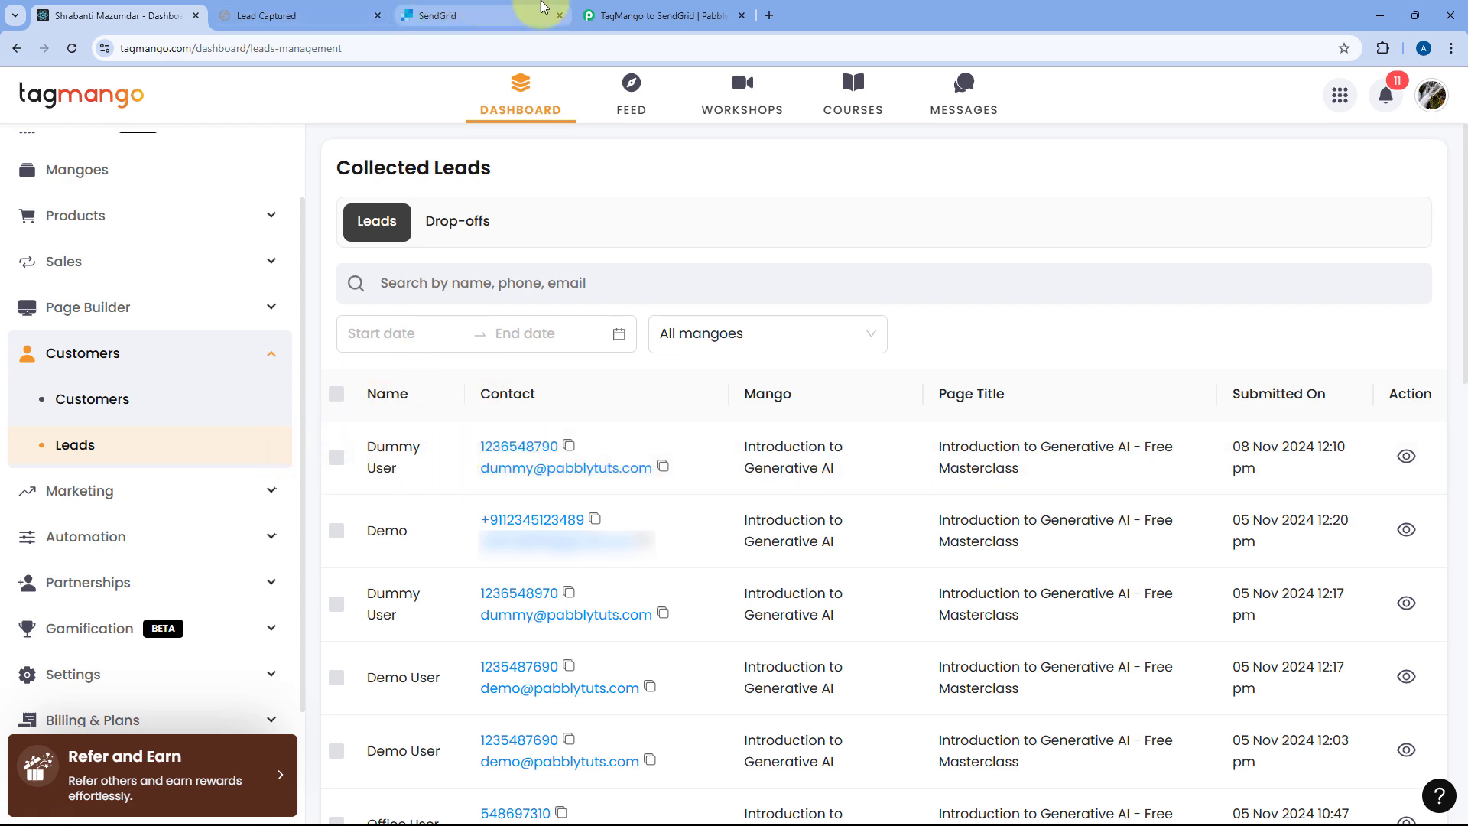
Return to Pabbly Connect and examine the phone, name, email and city values in the captured trigger response
click(643, 6)
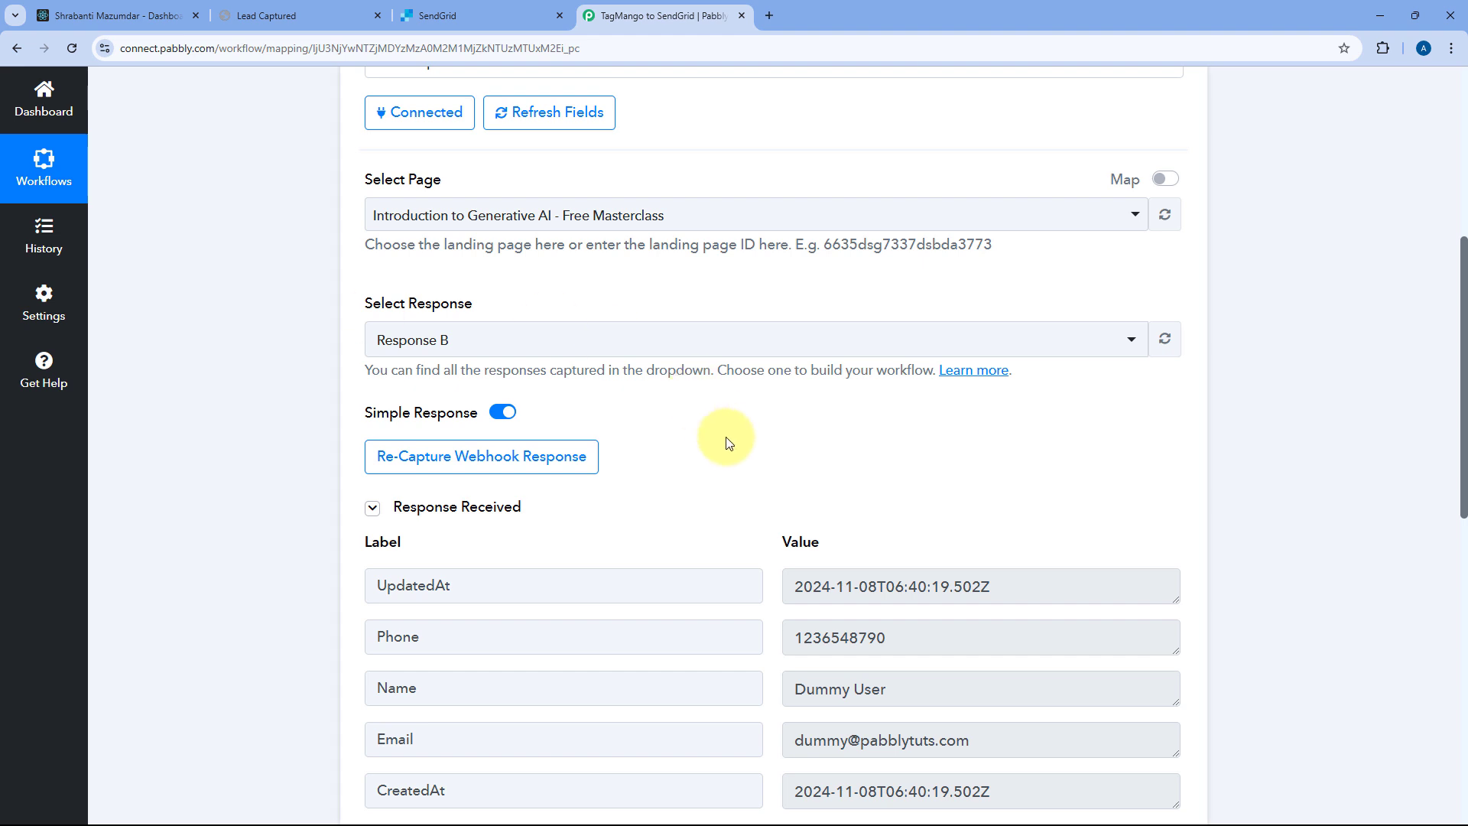
scroll(749, 380, down, 1)
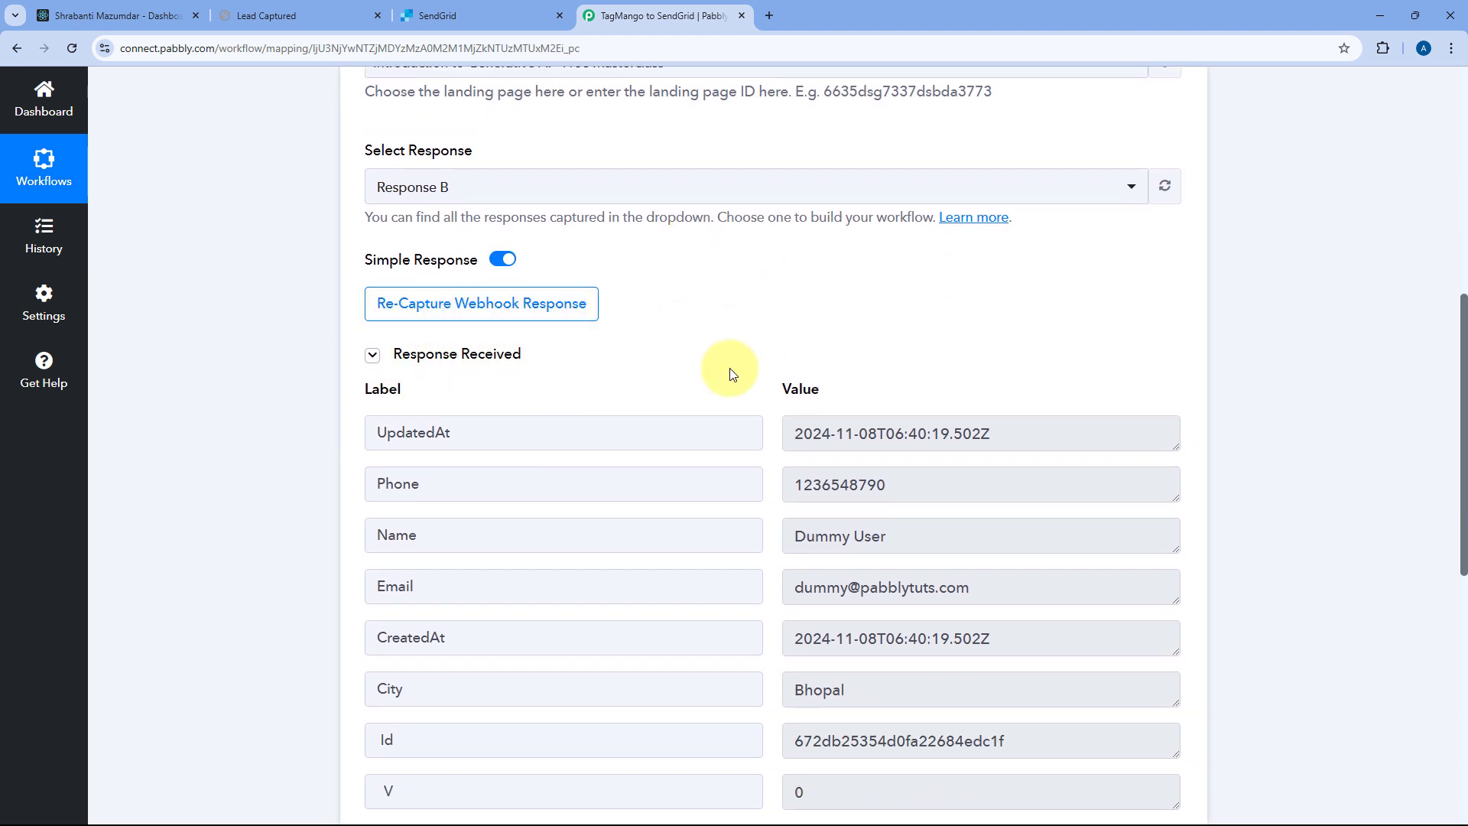
scroll(735, 374, down, 2)
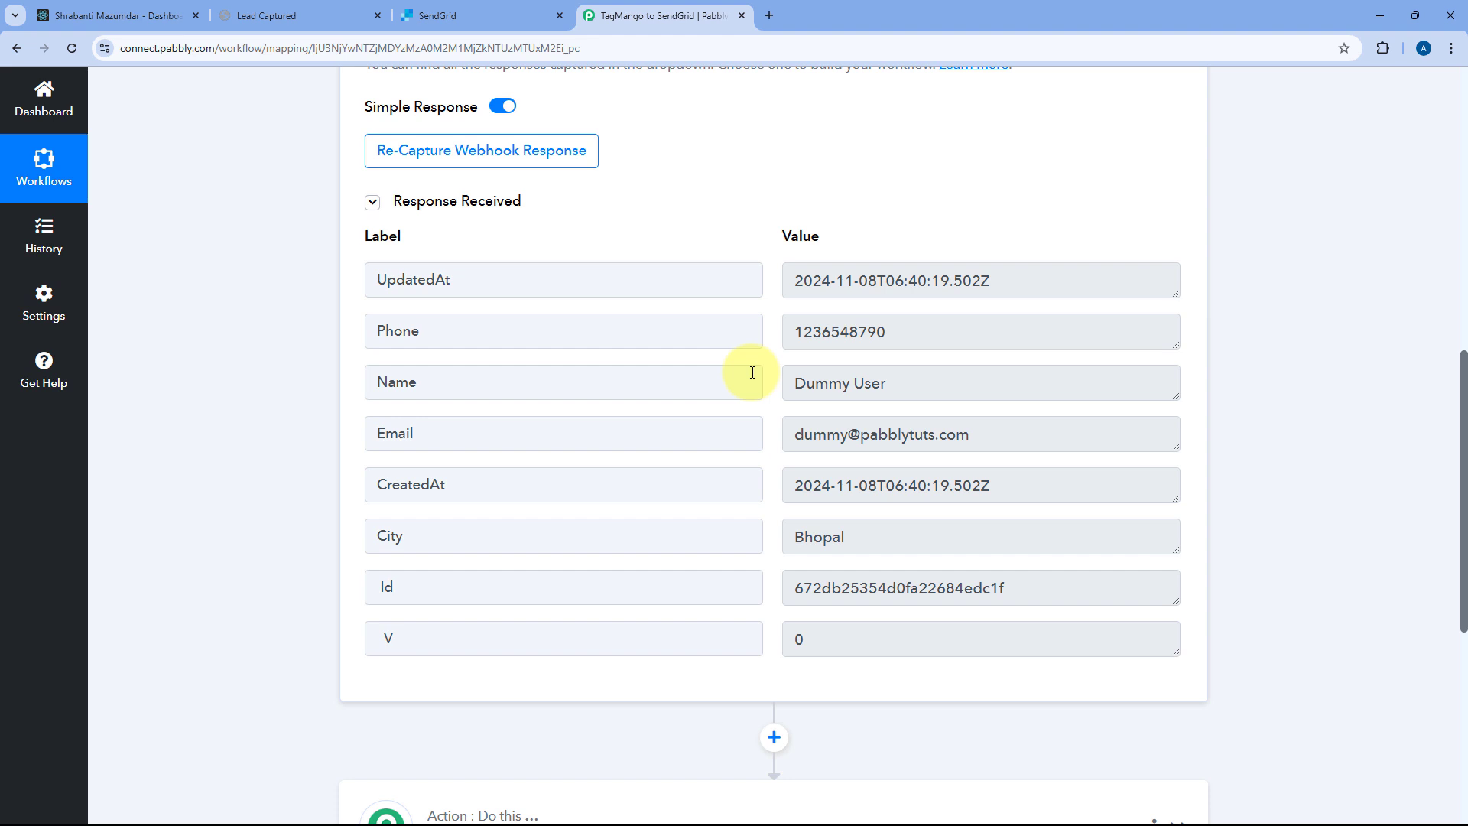
drag(927, 328, 774, 328)
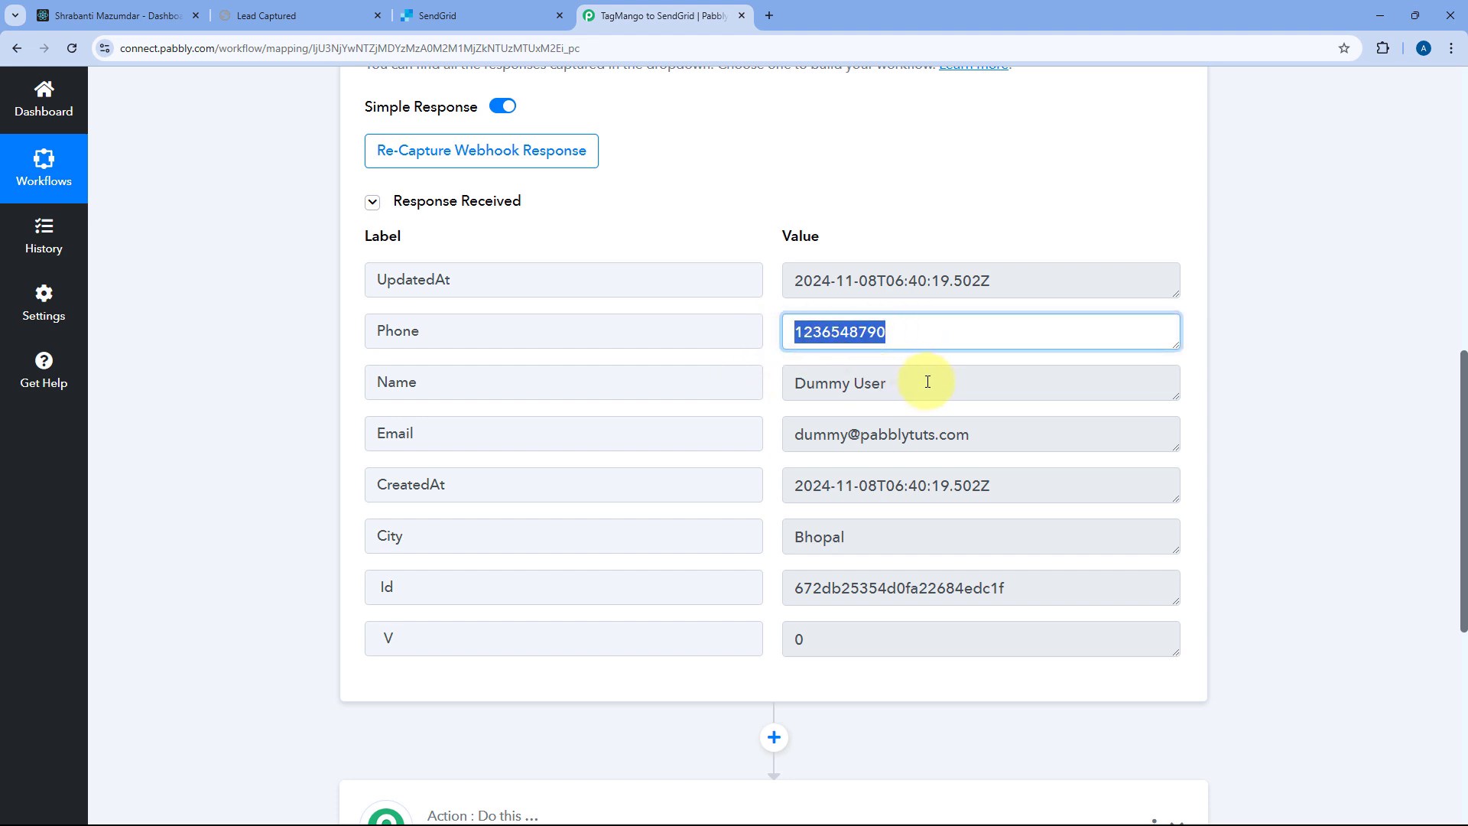
drag(927, 382, 734, 381)
drag(1017, 443, 760, 443)
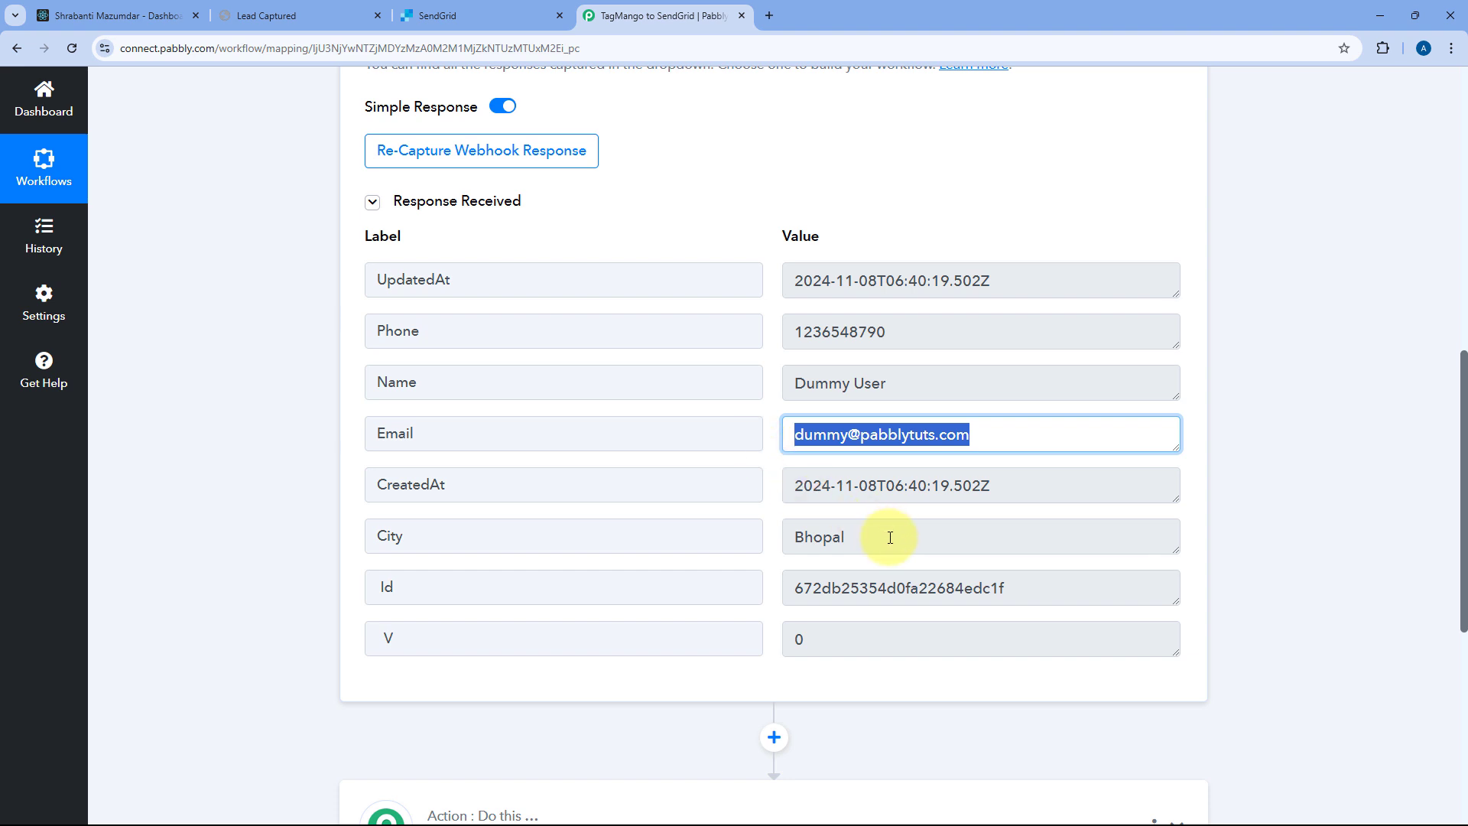
drag(890, 537, 787, 537)
click(773, 435)
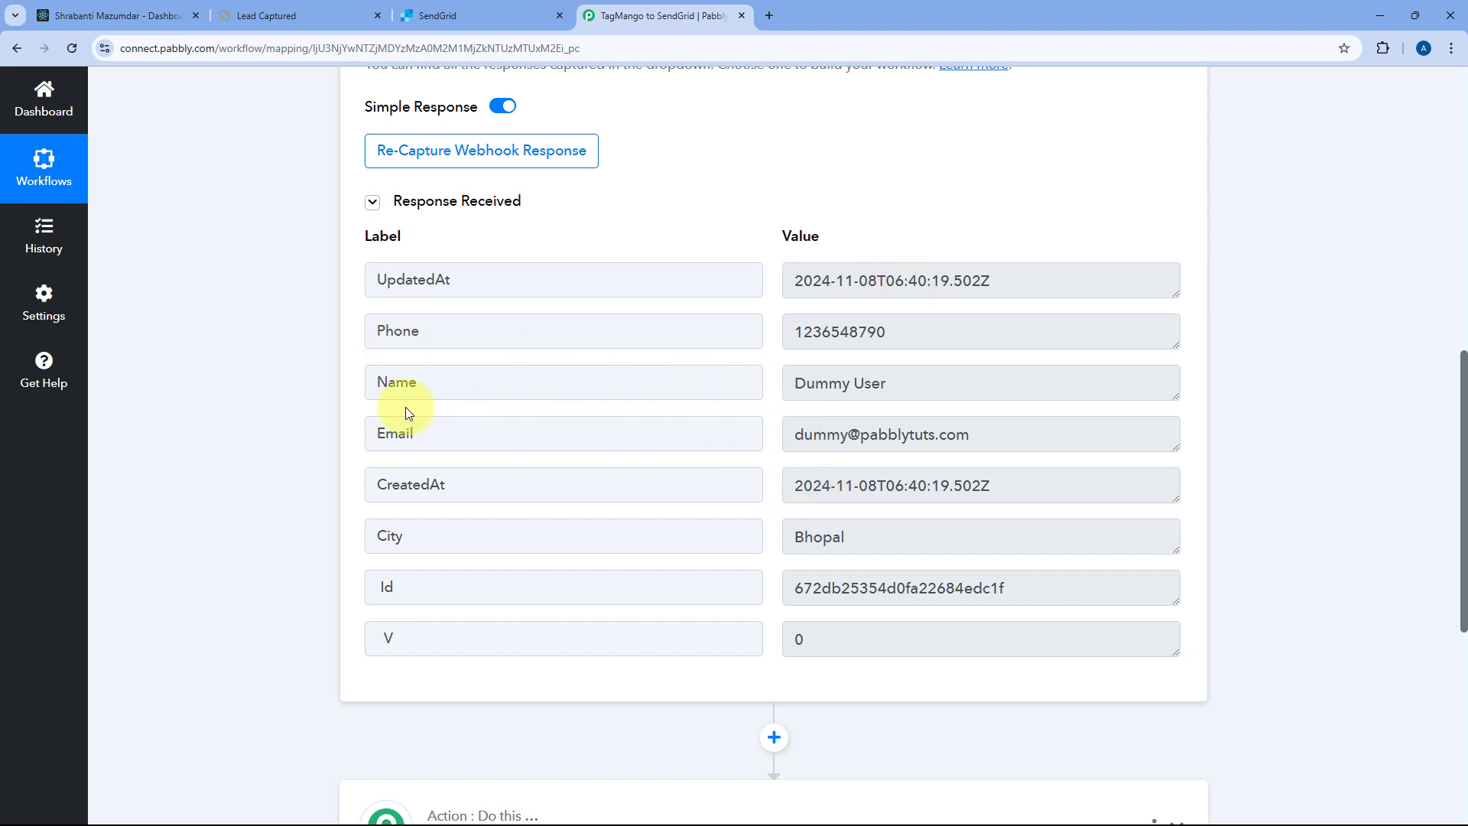
Set the workflow's action app to SendGrid with the action event Add or Update a Contact
scroll(531, 417, down, 5)
click(531, 417)
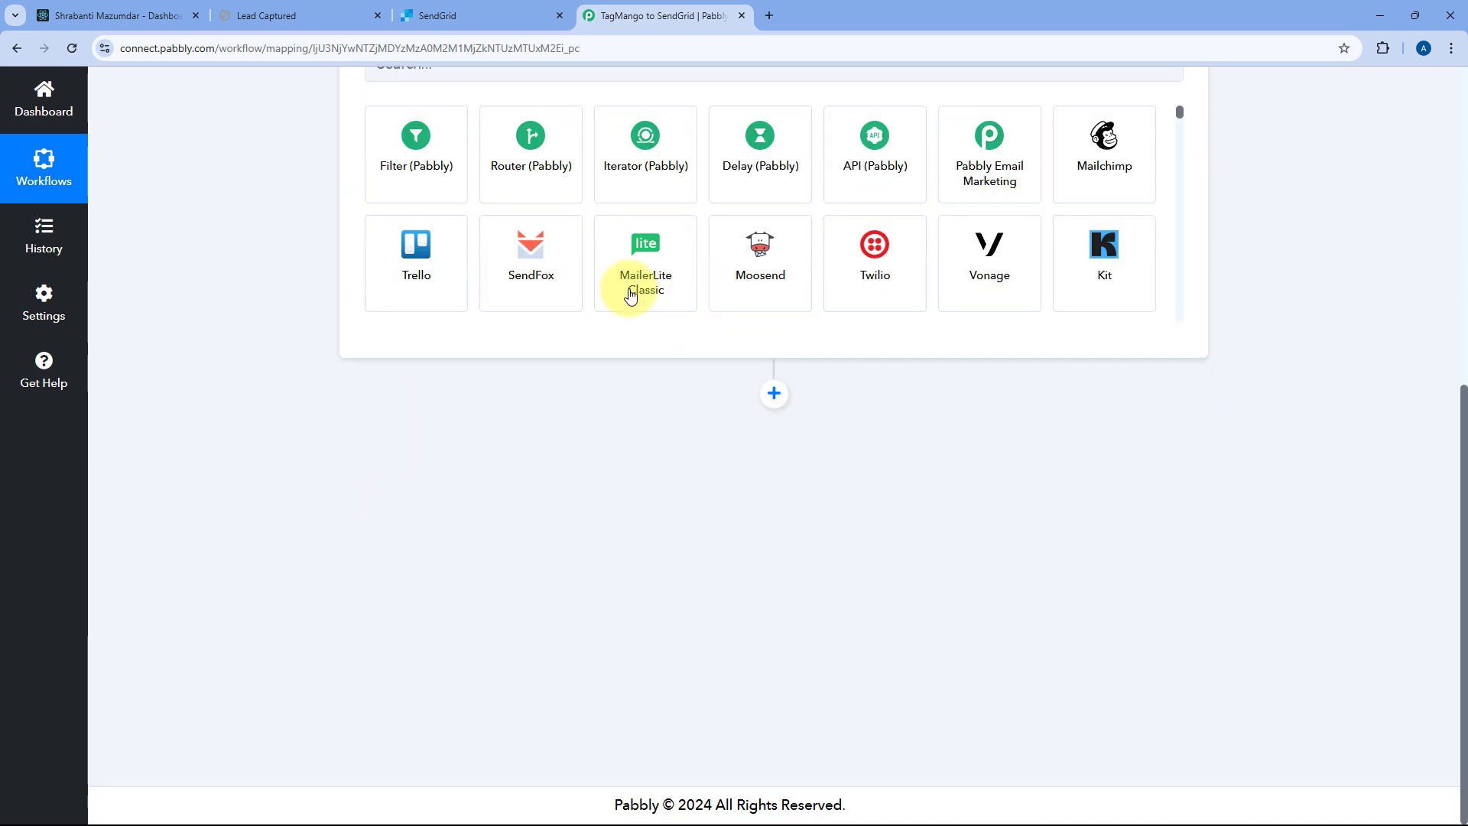
click(462, 388)
text(SendG)
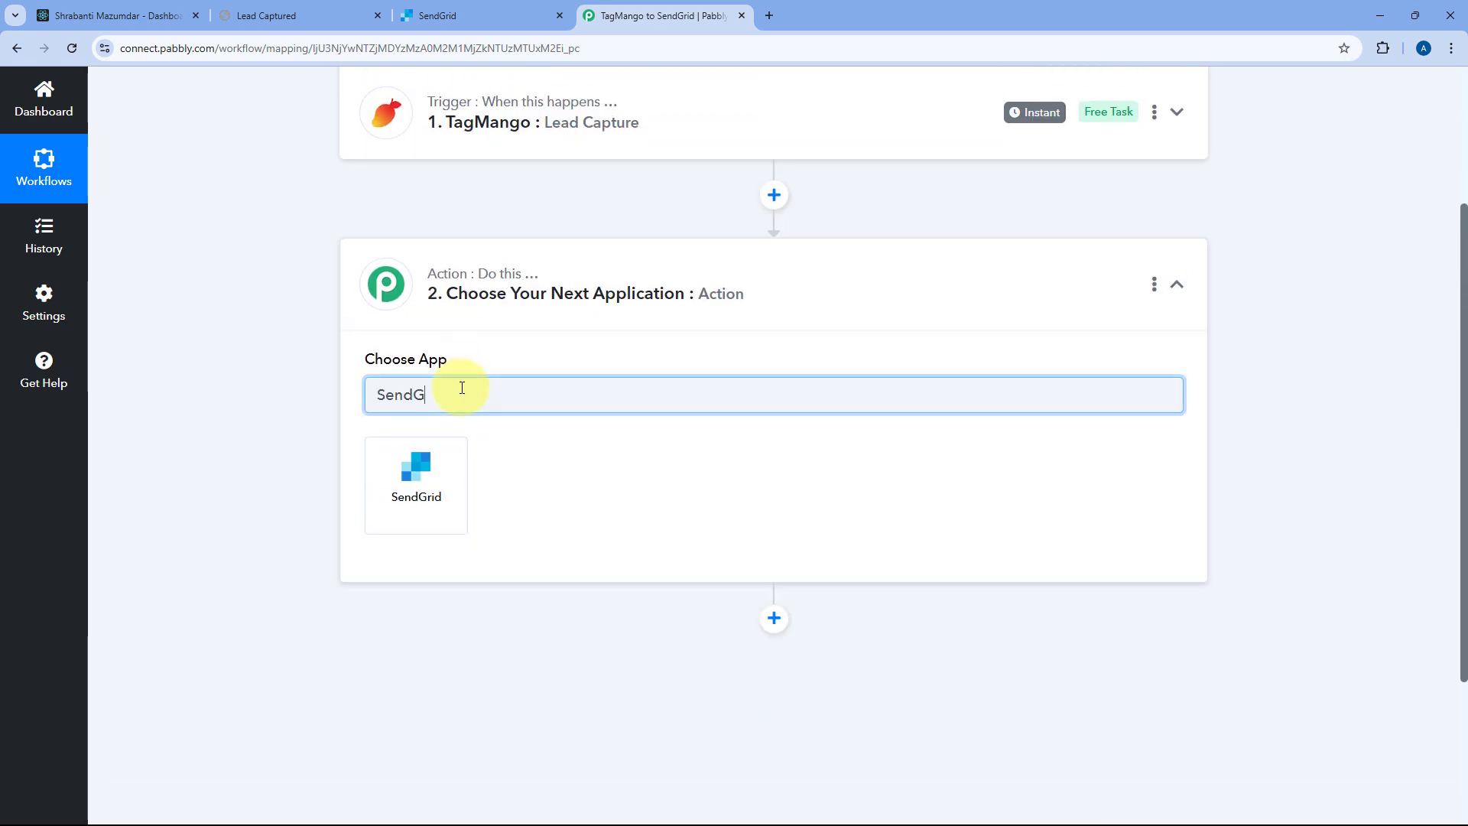
click(422, 480)
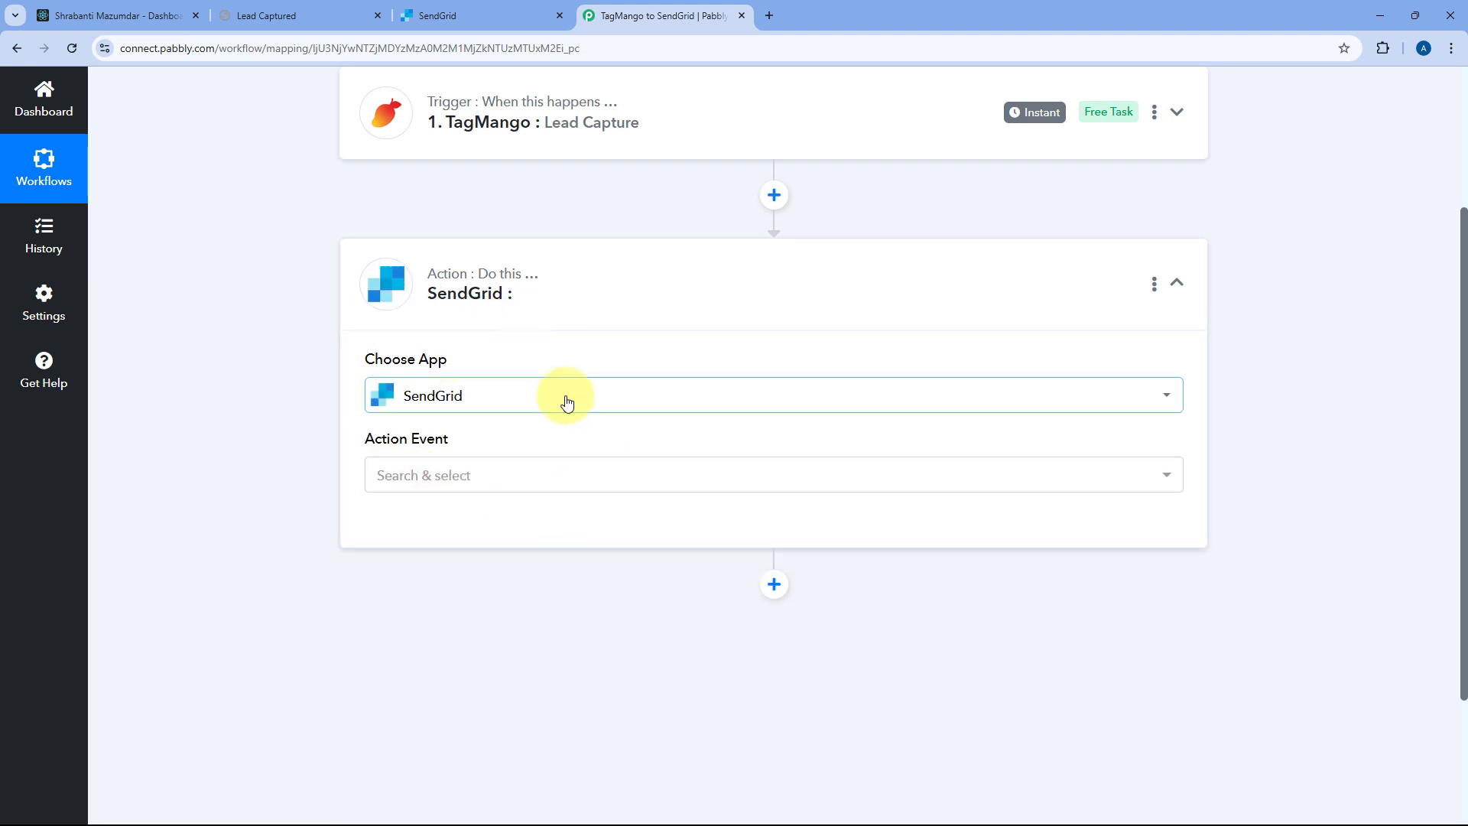
click(515, 477)
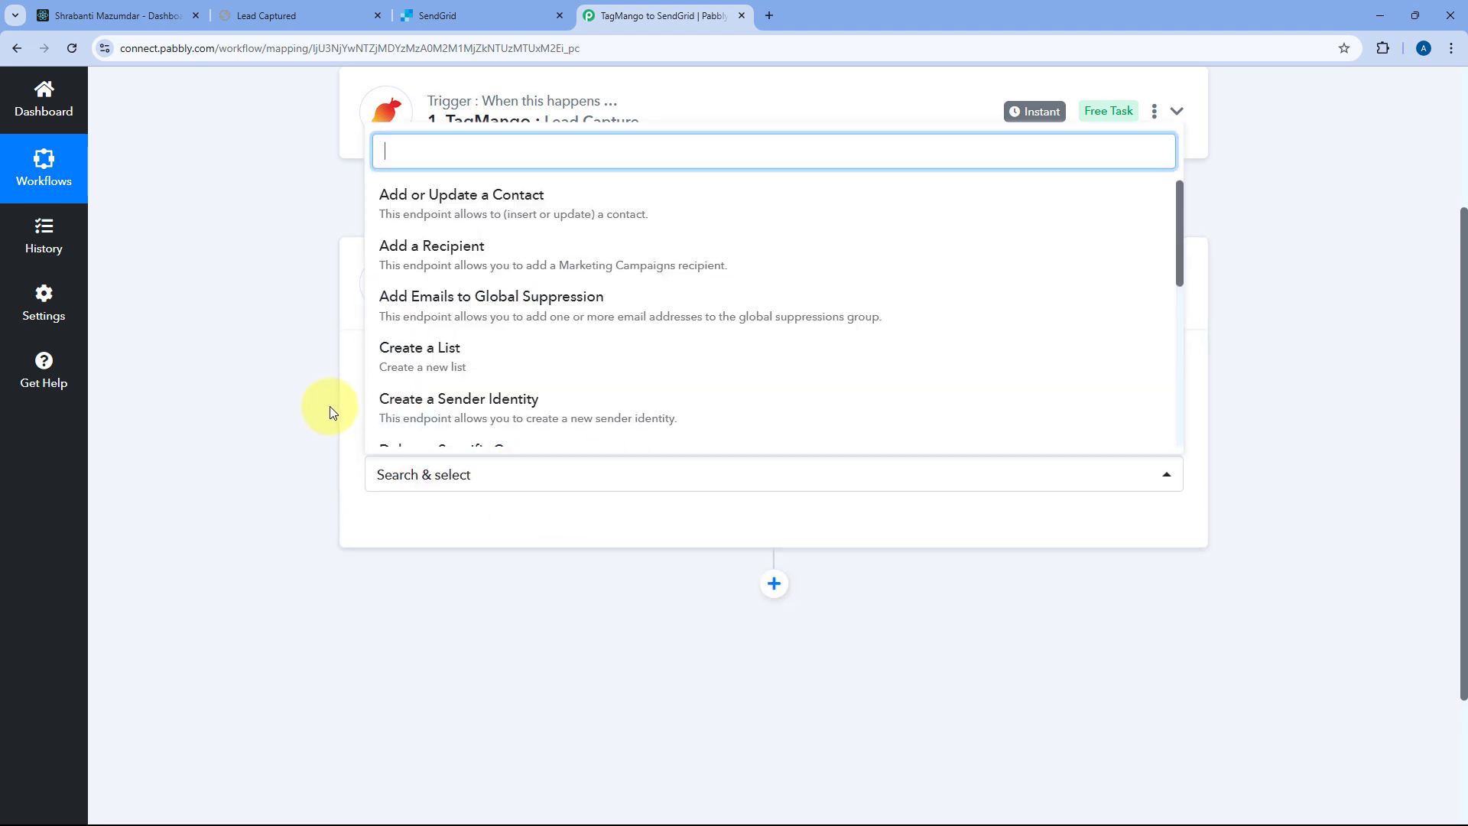
scroll(329, 407, down, 2)
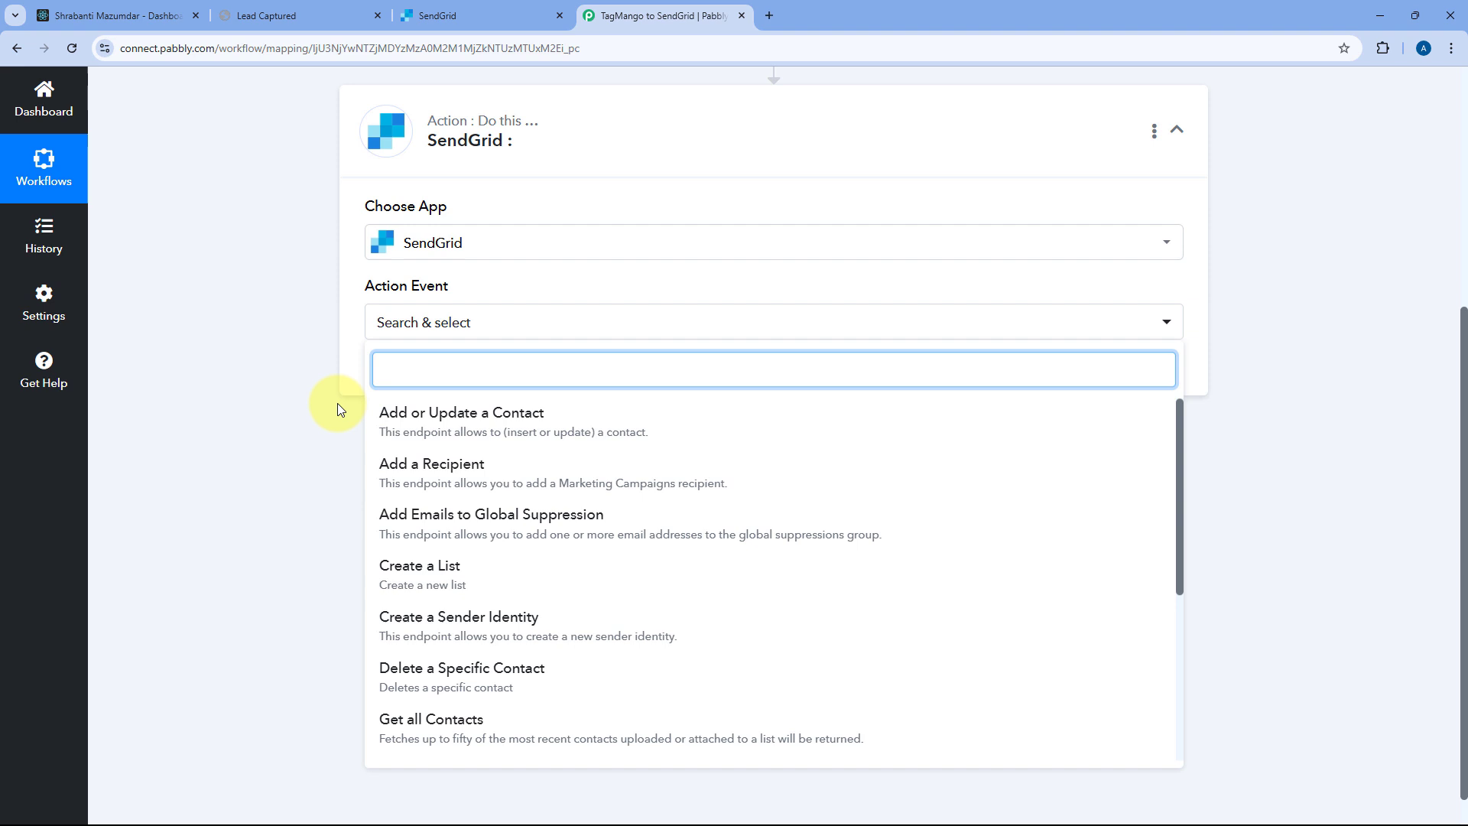
click(447, 423)
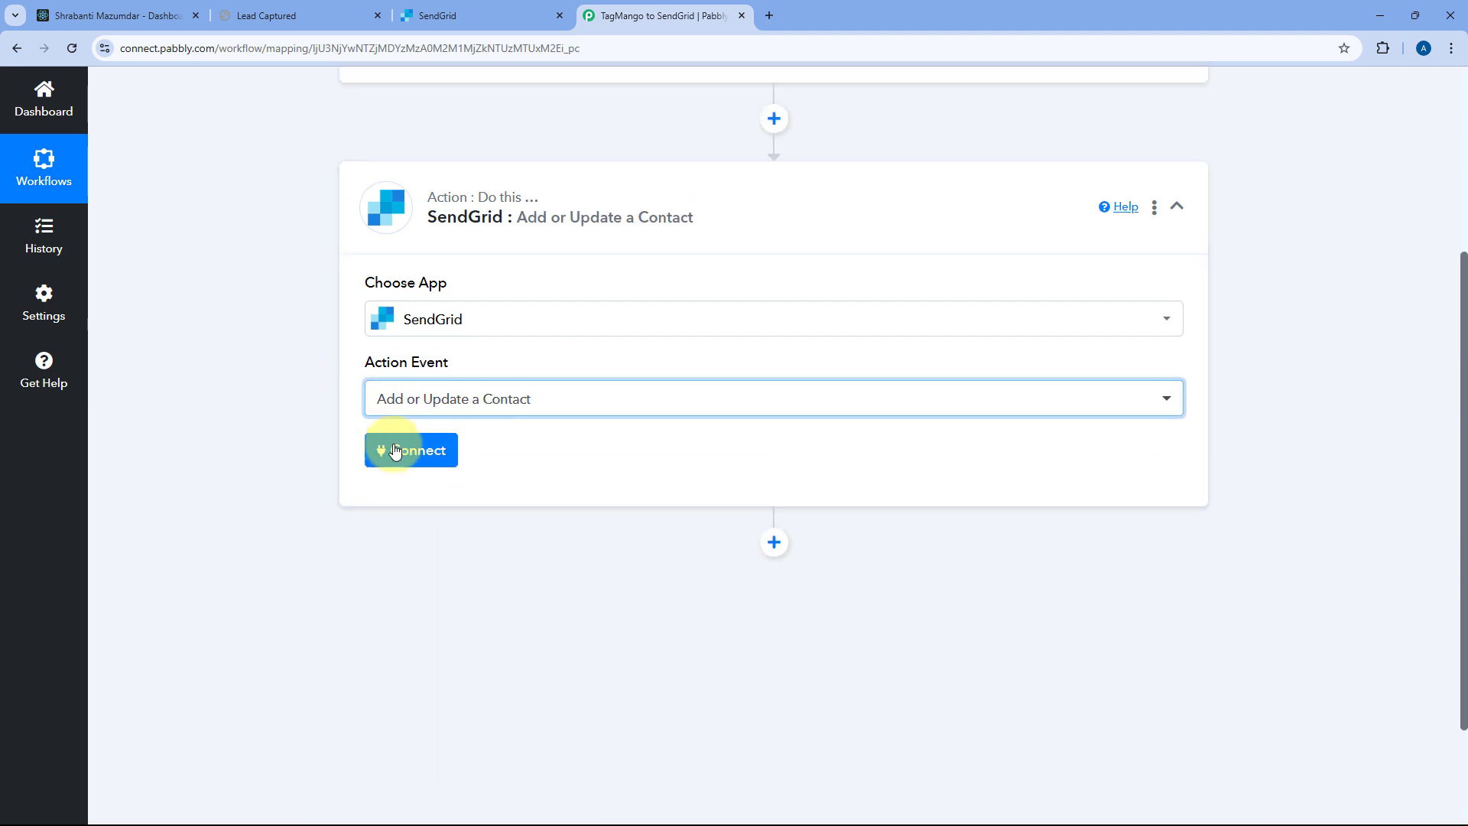
Start a new SendGrid connection for the action, and switch to SendGrid to open its API Keys settings
click(398, 453)
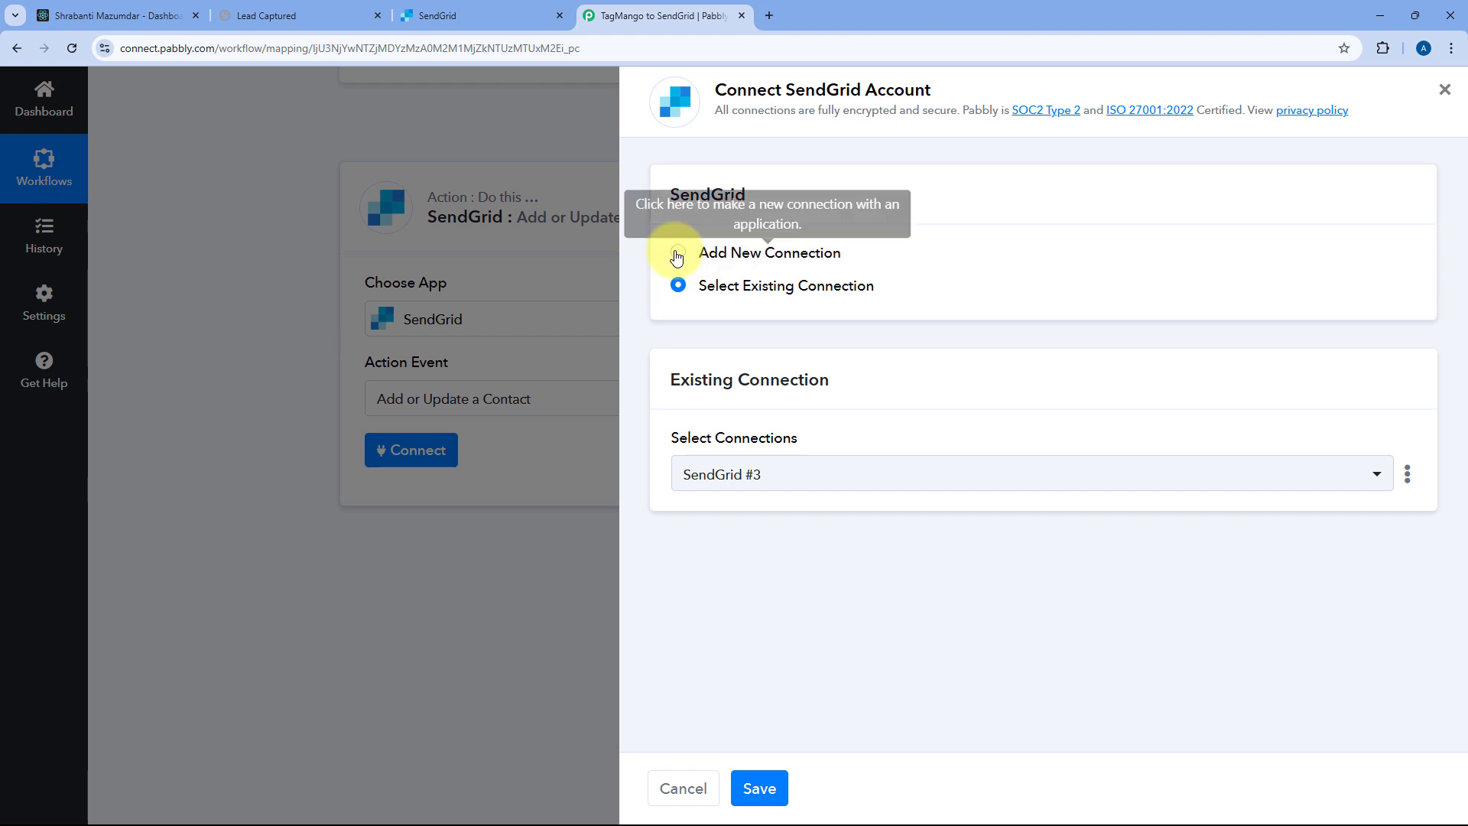
click(677, 253)
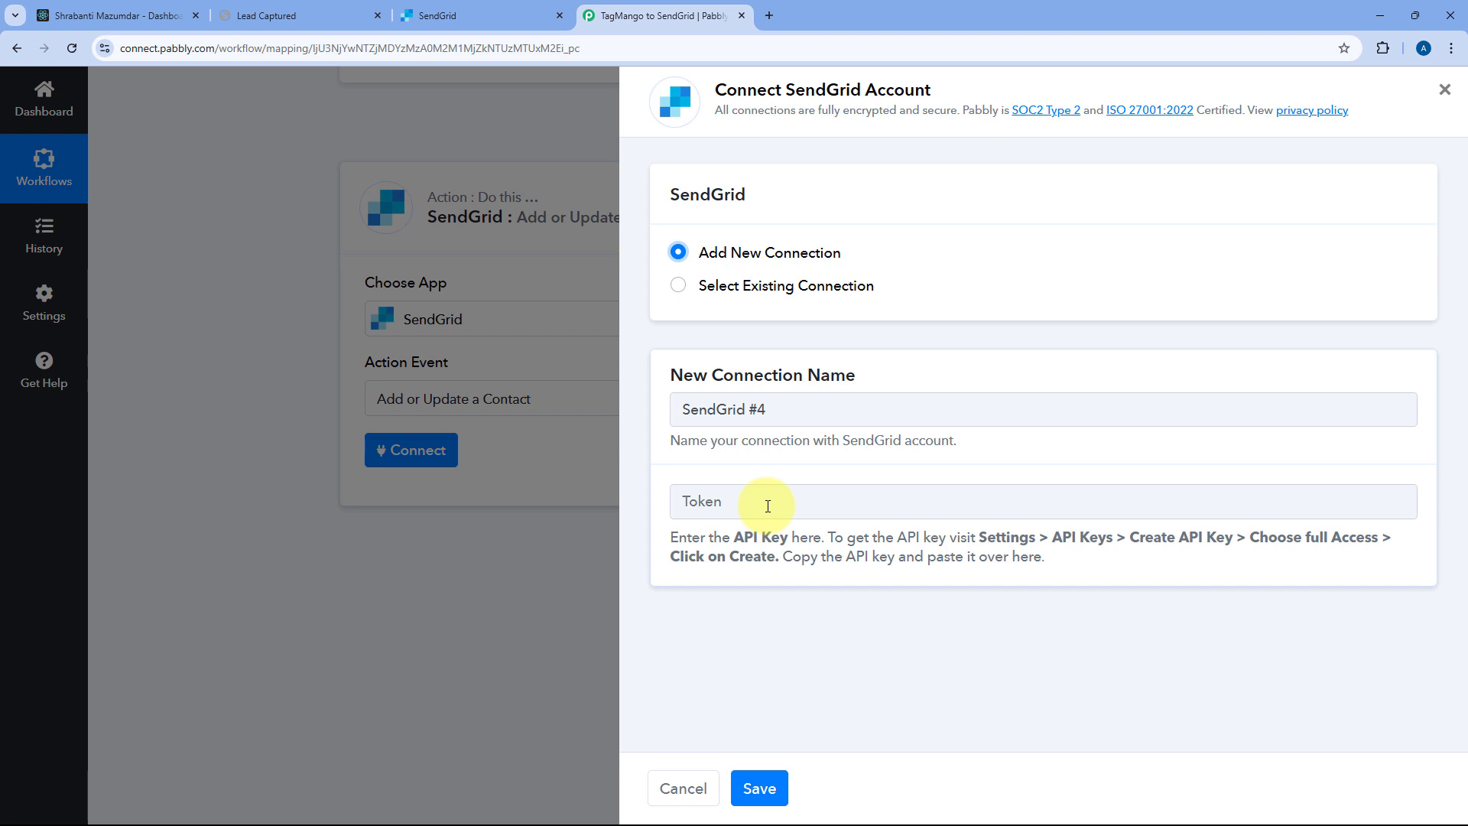
click(476, 12)
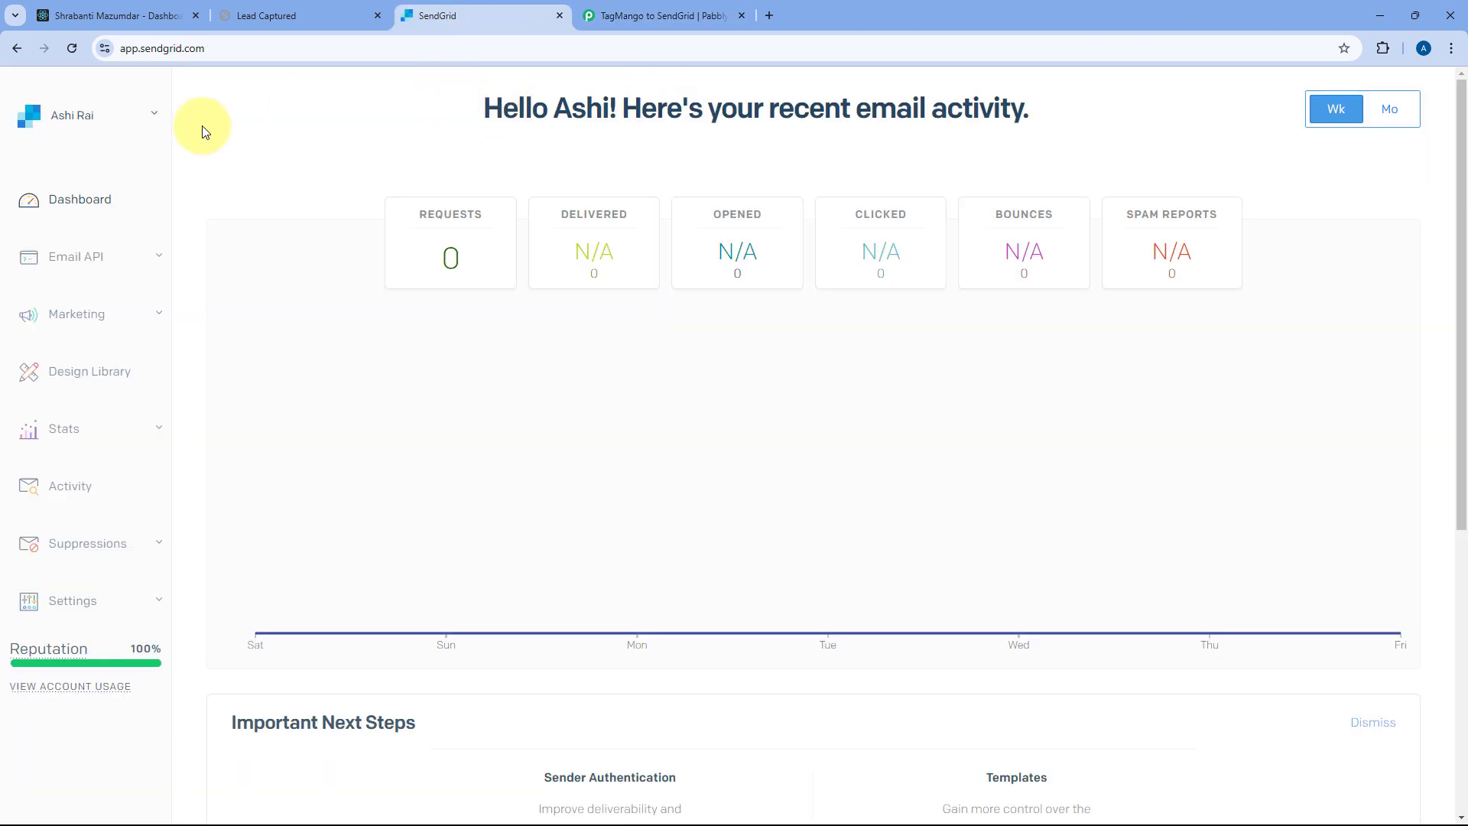
click(154, 605)
scroll(91, 600, down, 1)
click(38, 620)
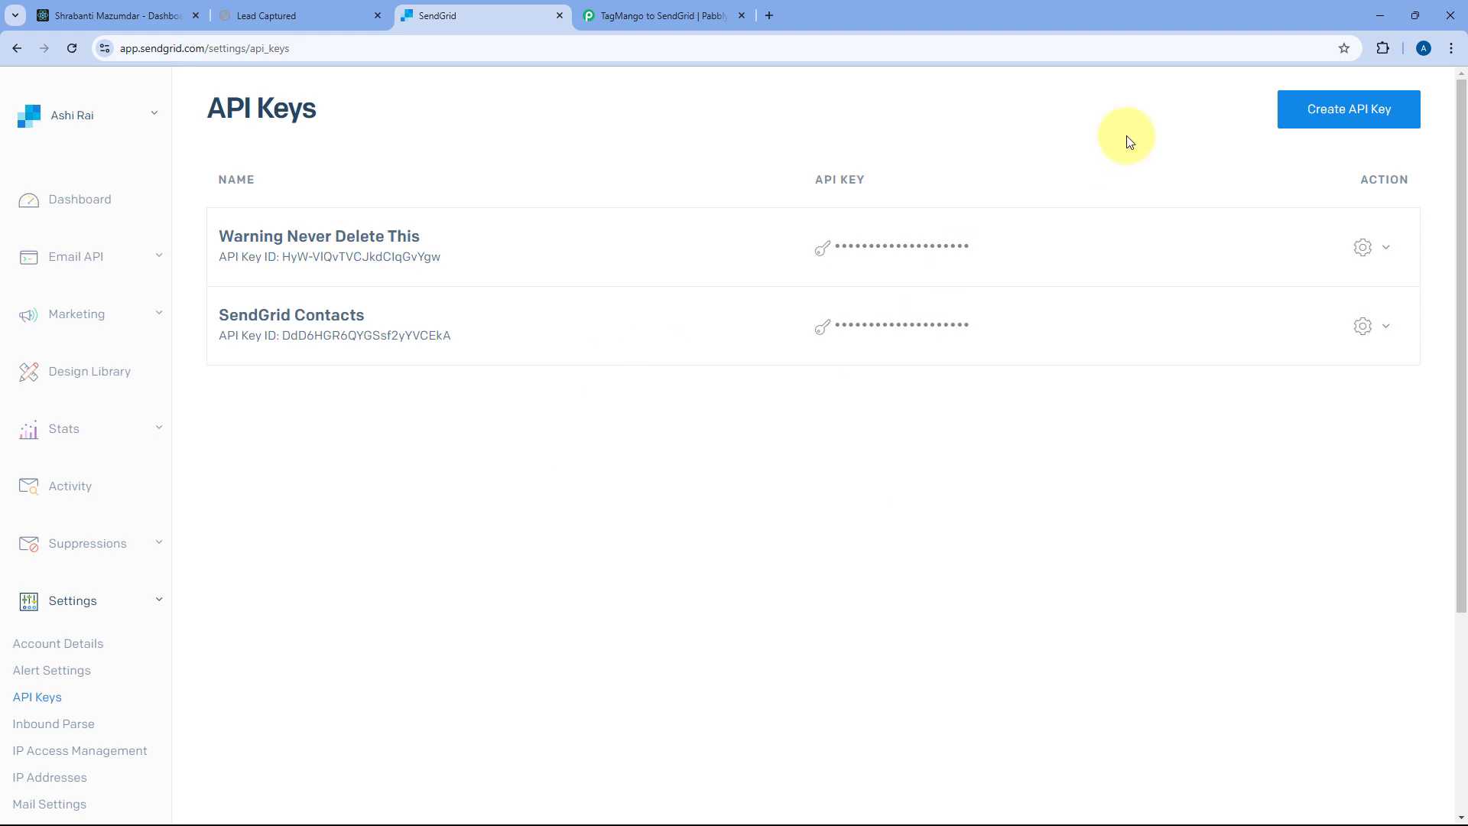
Create a Full Access API key named Pabbly Connect and copy the generated key
click(1336, 116)
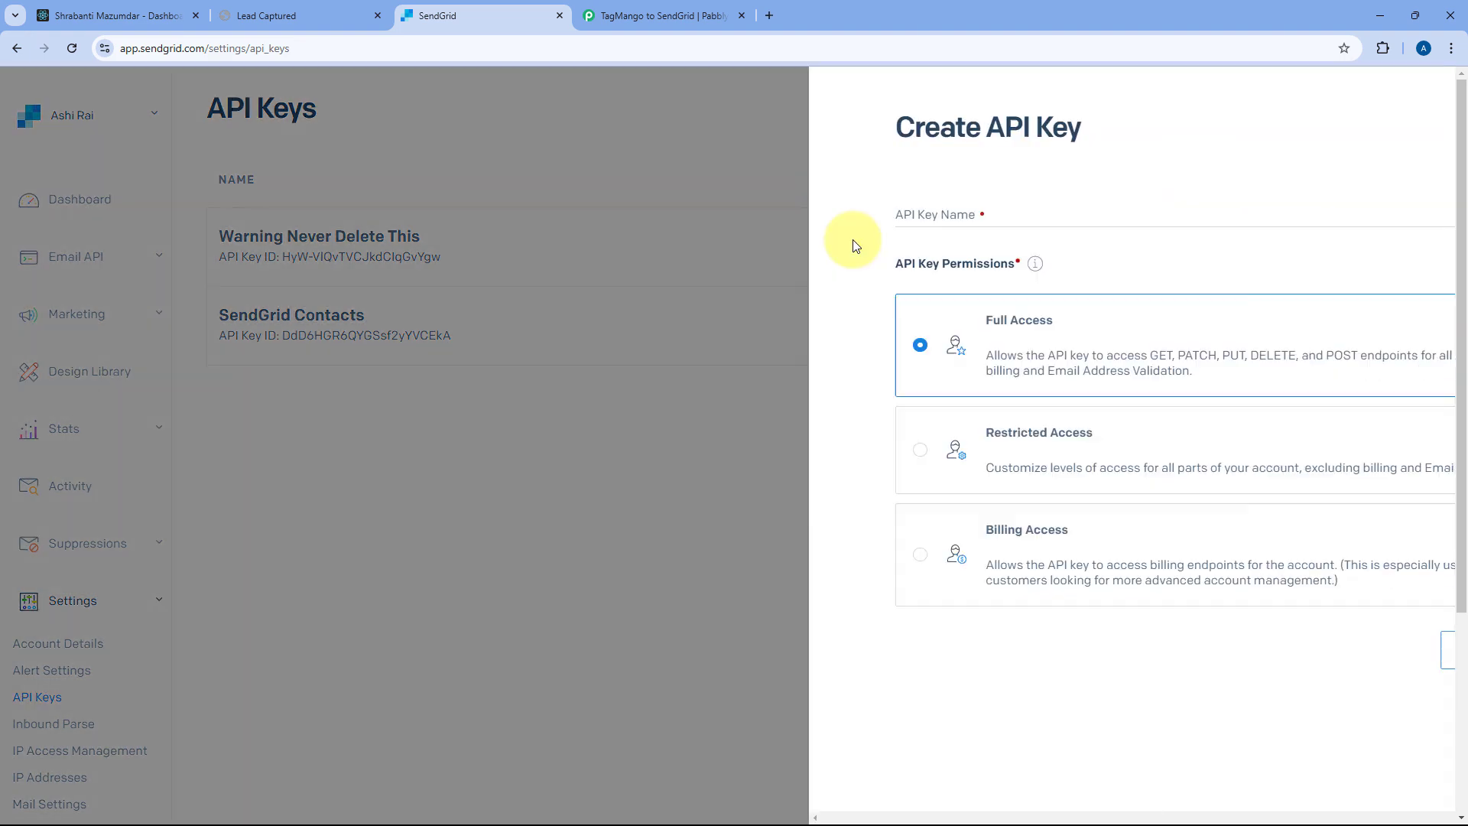
click(660, 202)
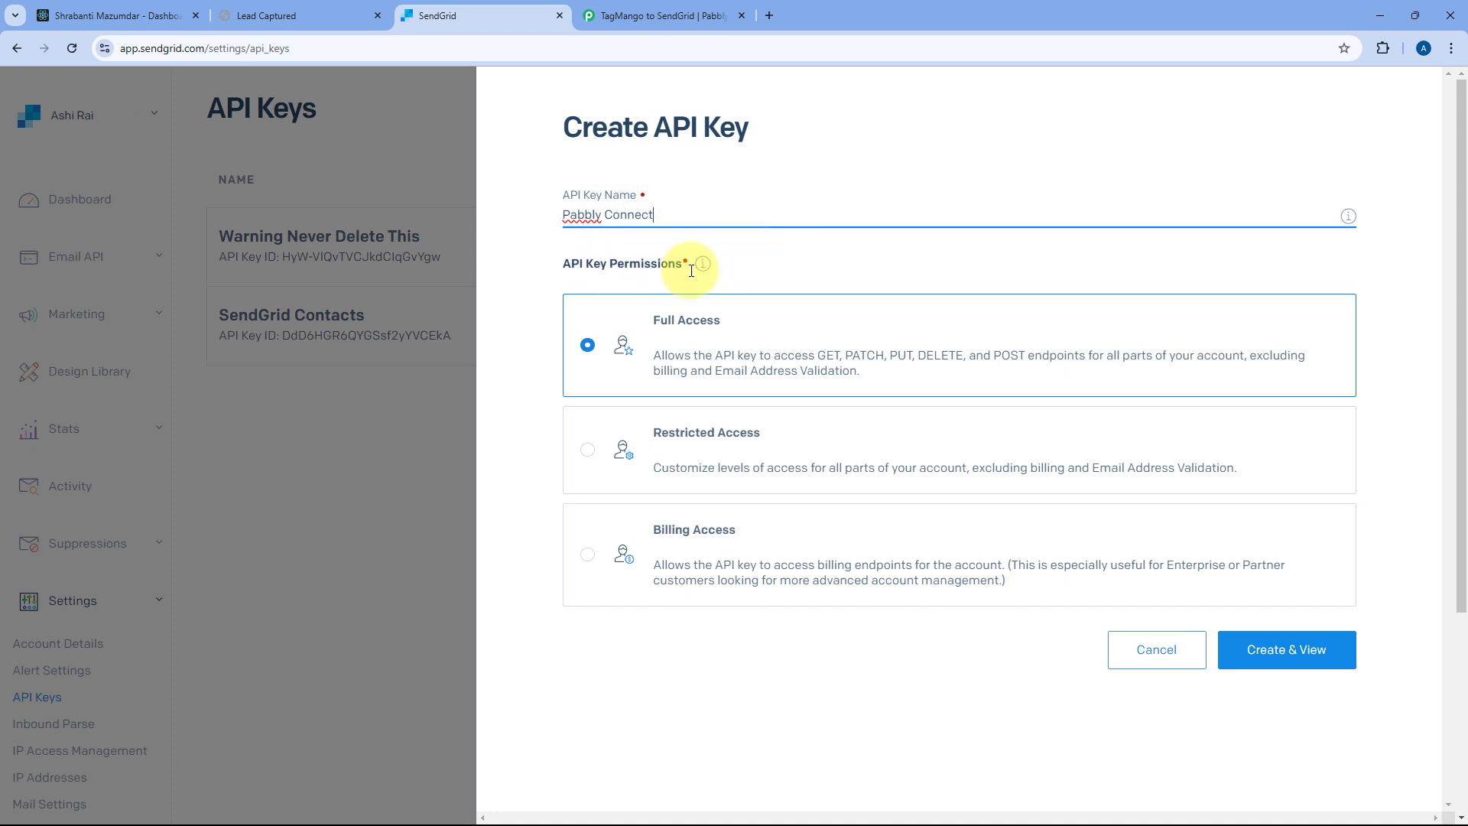
click(1327, 649)
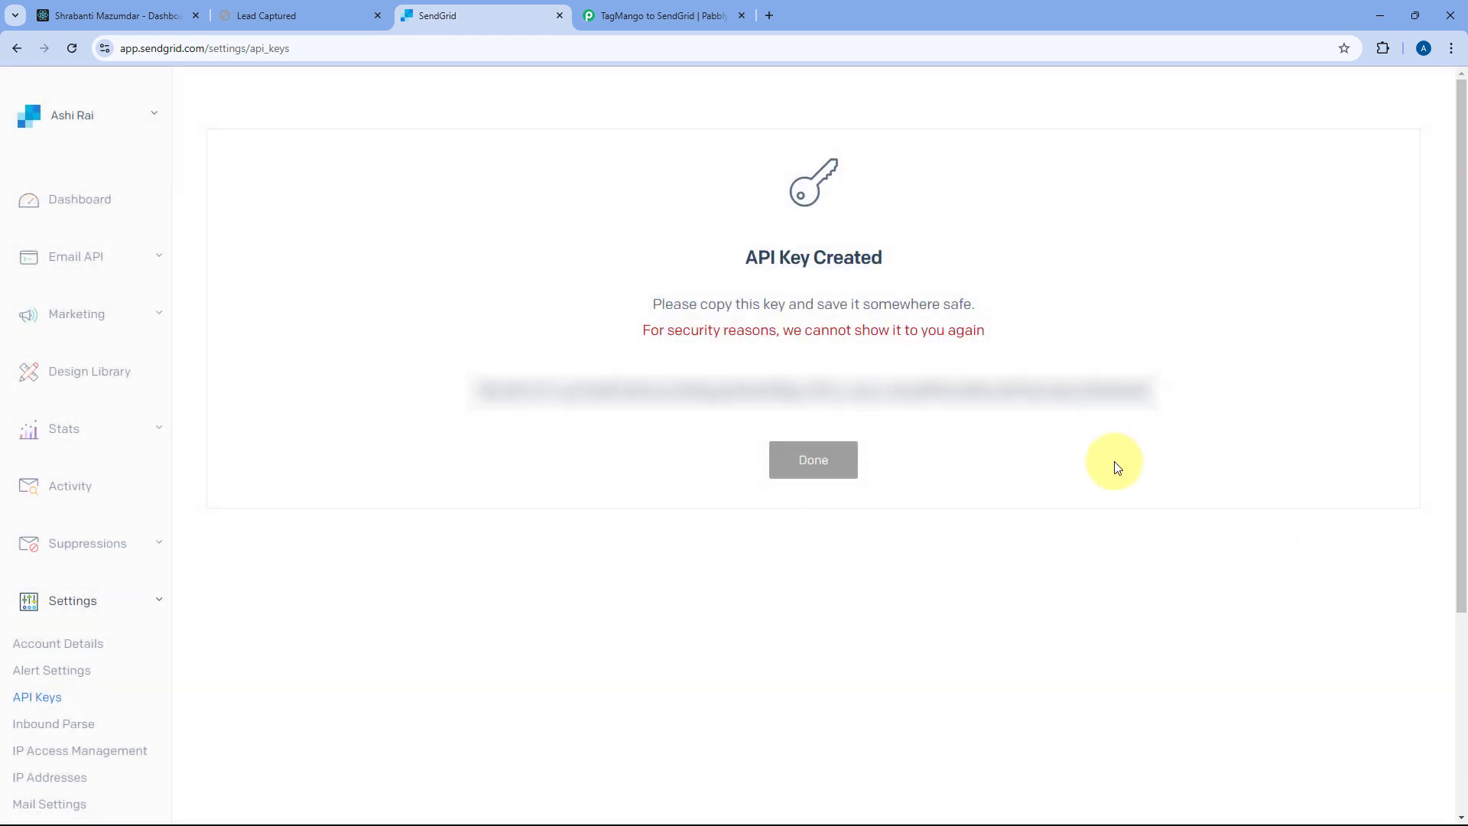
click(777, 392)
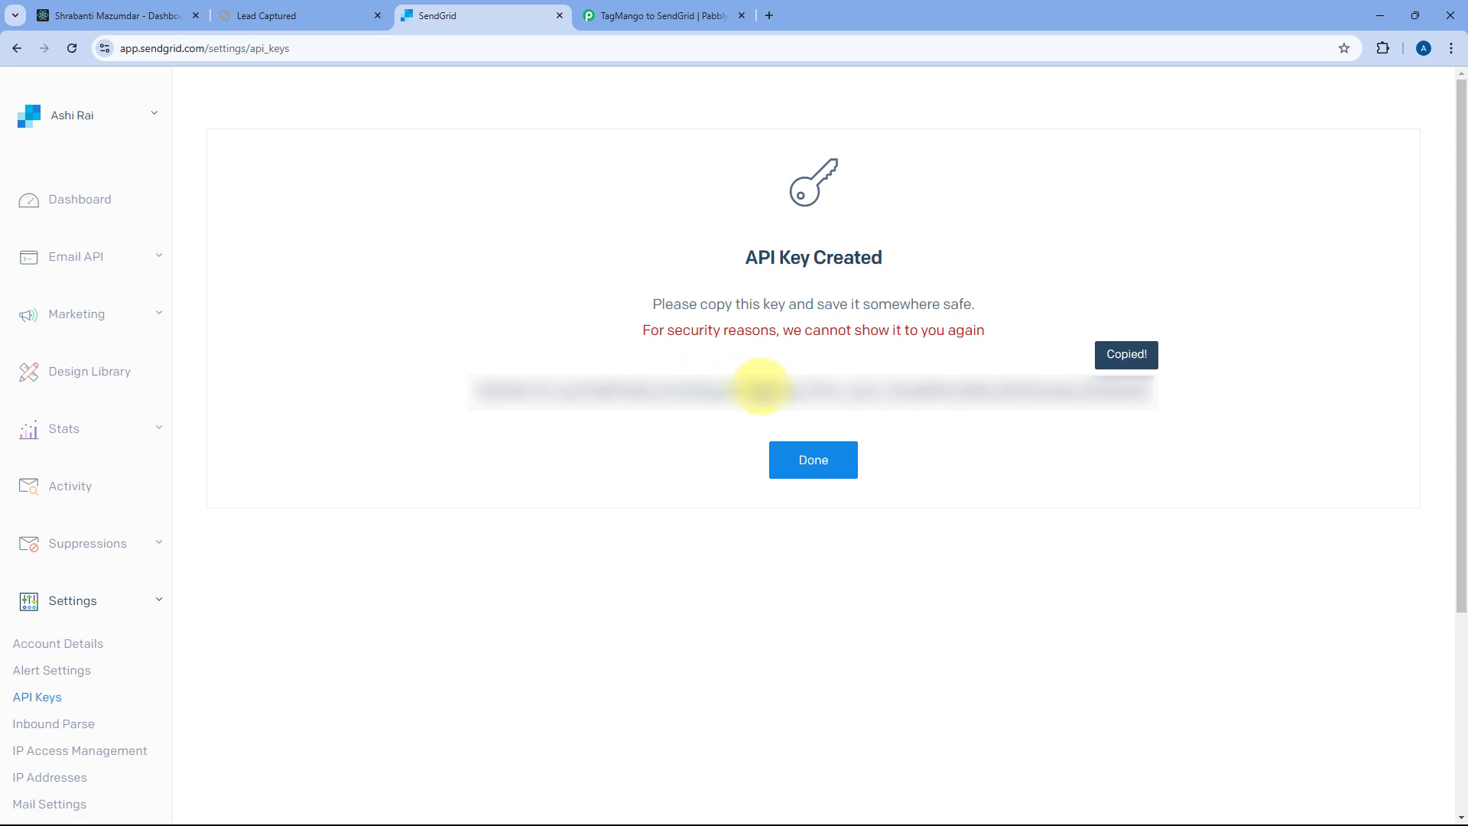
Return to Pabbly Connect, paste the API key into the new SendGrid connection's Token field and save the connection
click(659, 8)
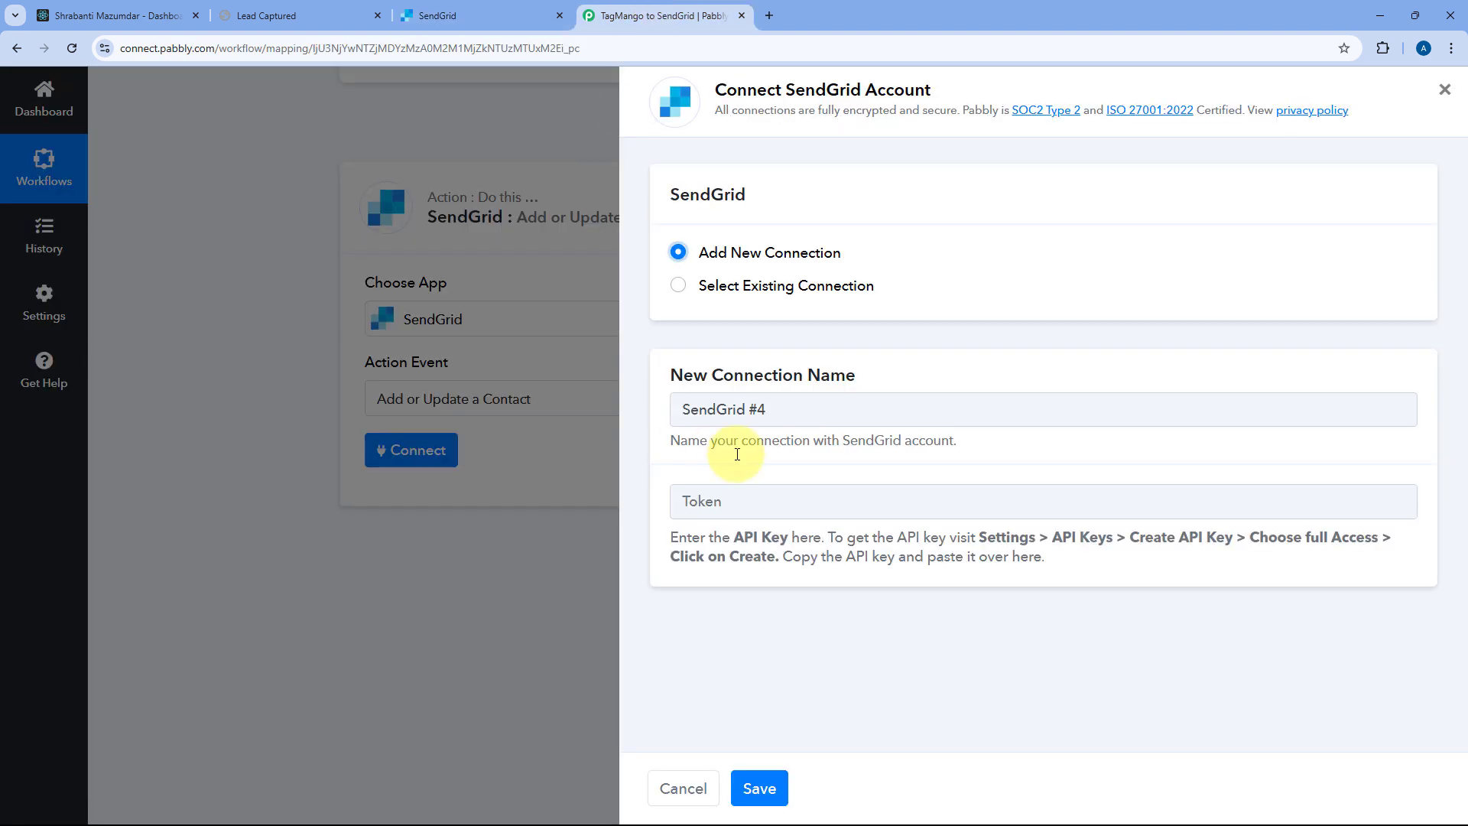
click(742, 502)
right_click(742, 502)
click(786, 286)
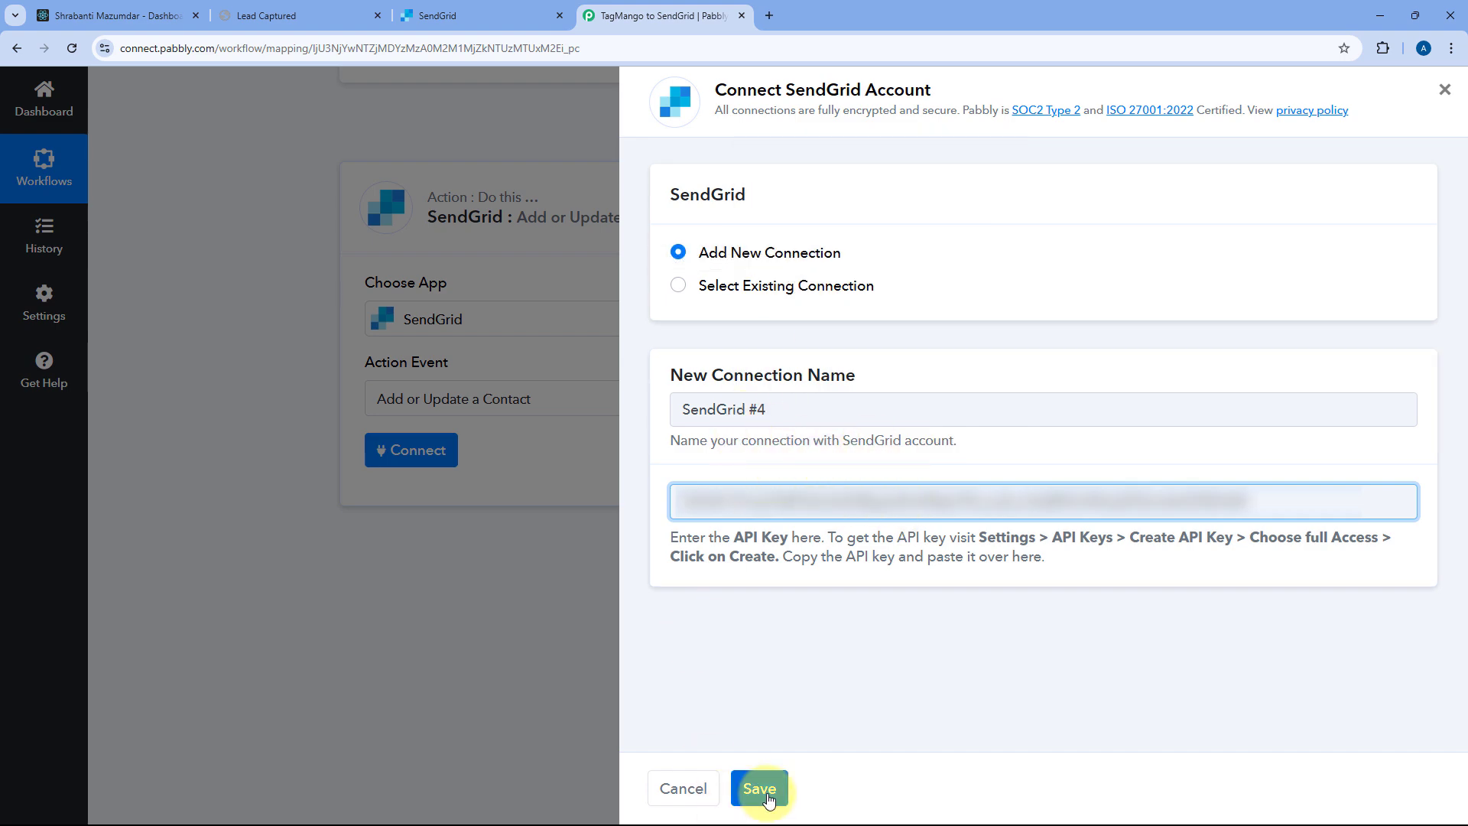
click(757, 790)
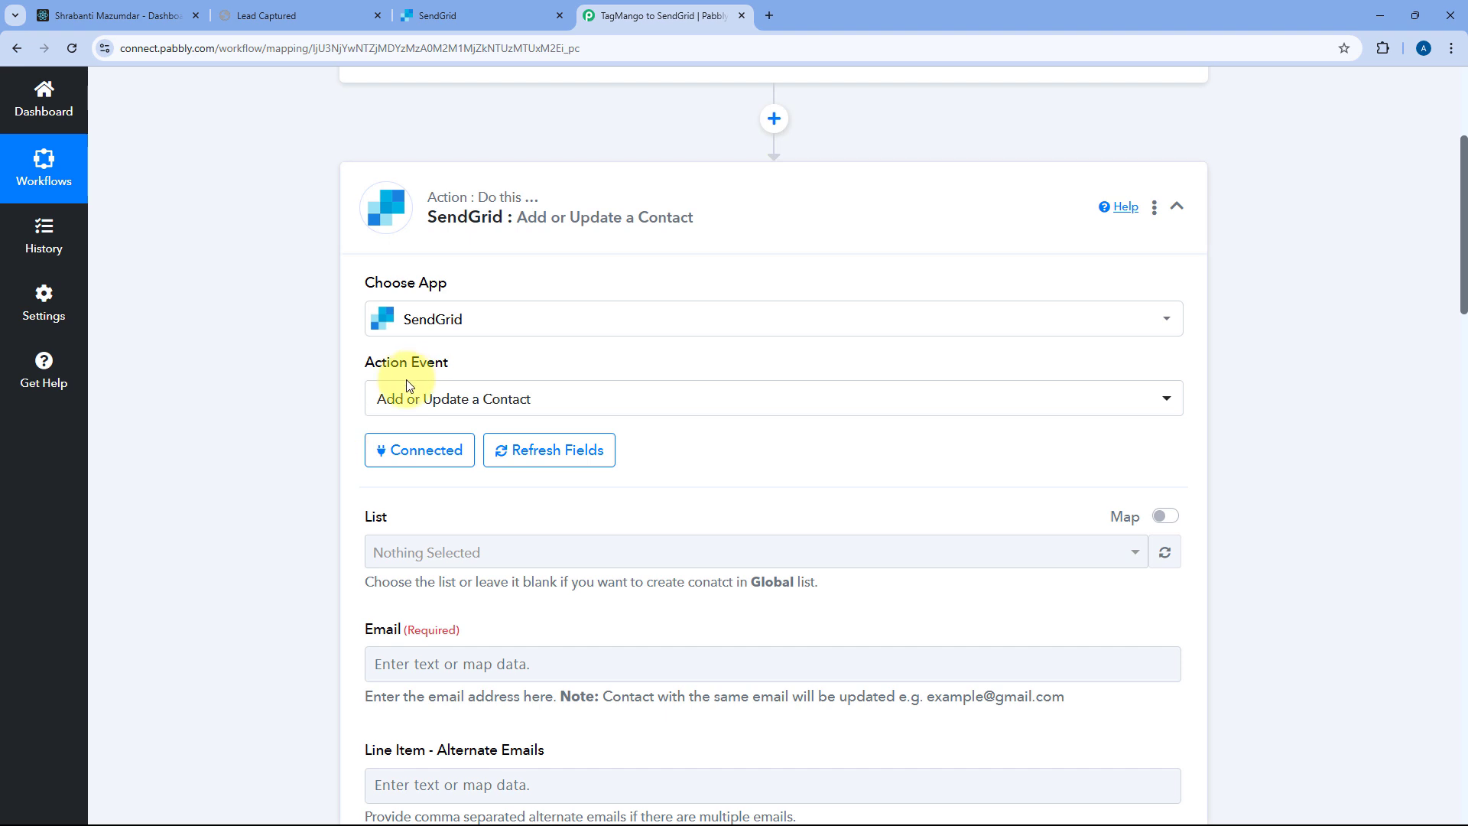
Open the action's List choices and compare them with the contact lists in SendGrid's Marketing contacts
scroll(358, 439, down, 3)
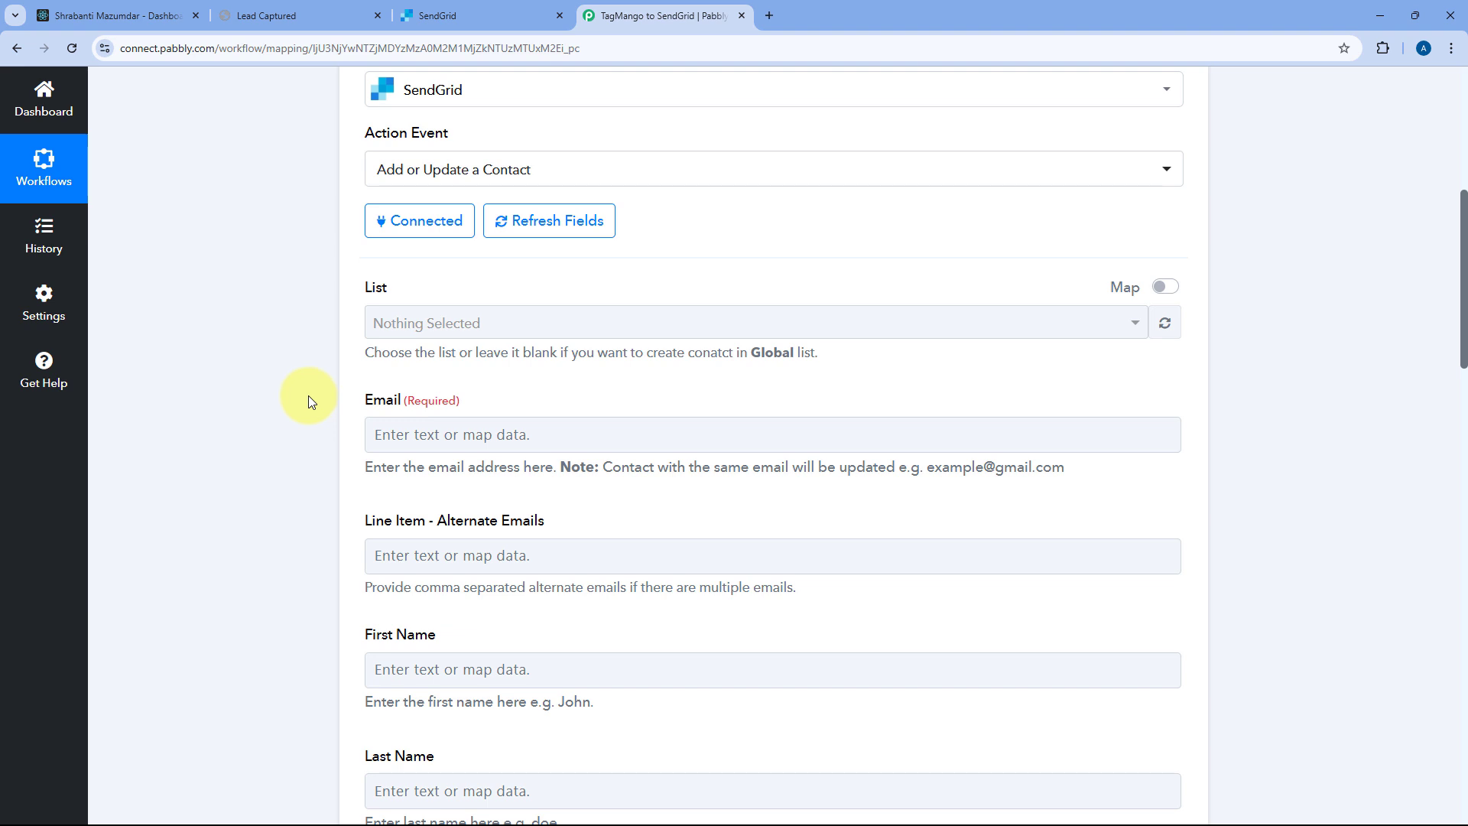
click(602, 320)
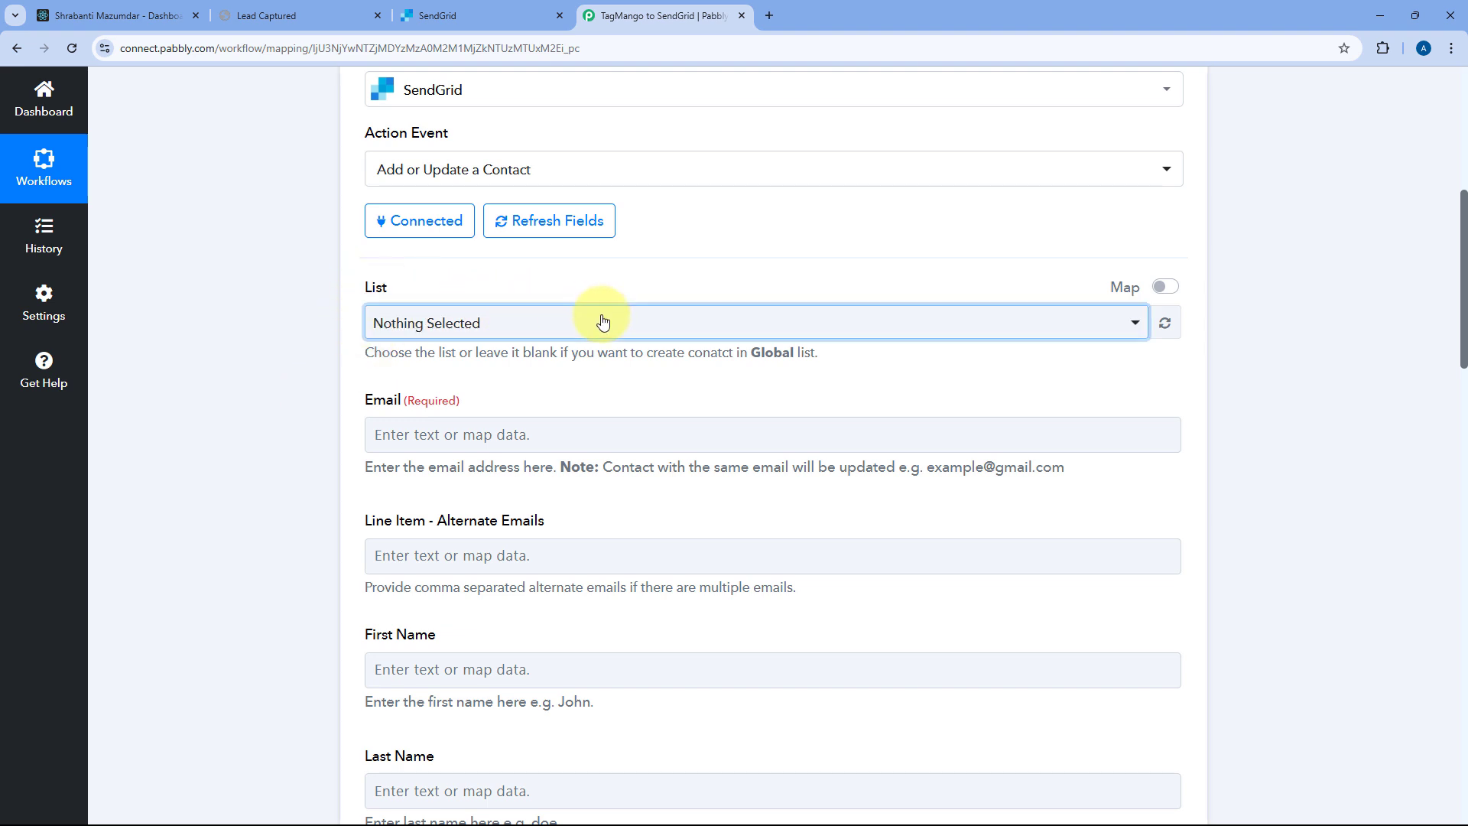
scroll(310, 351, down, 1)
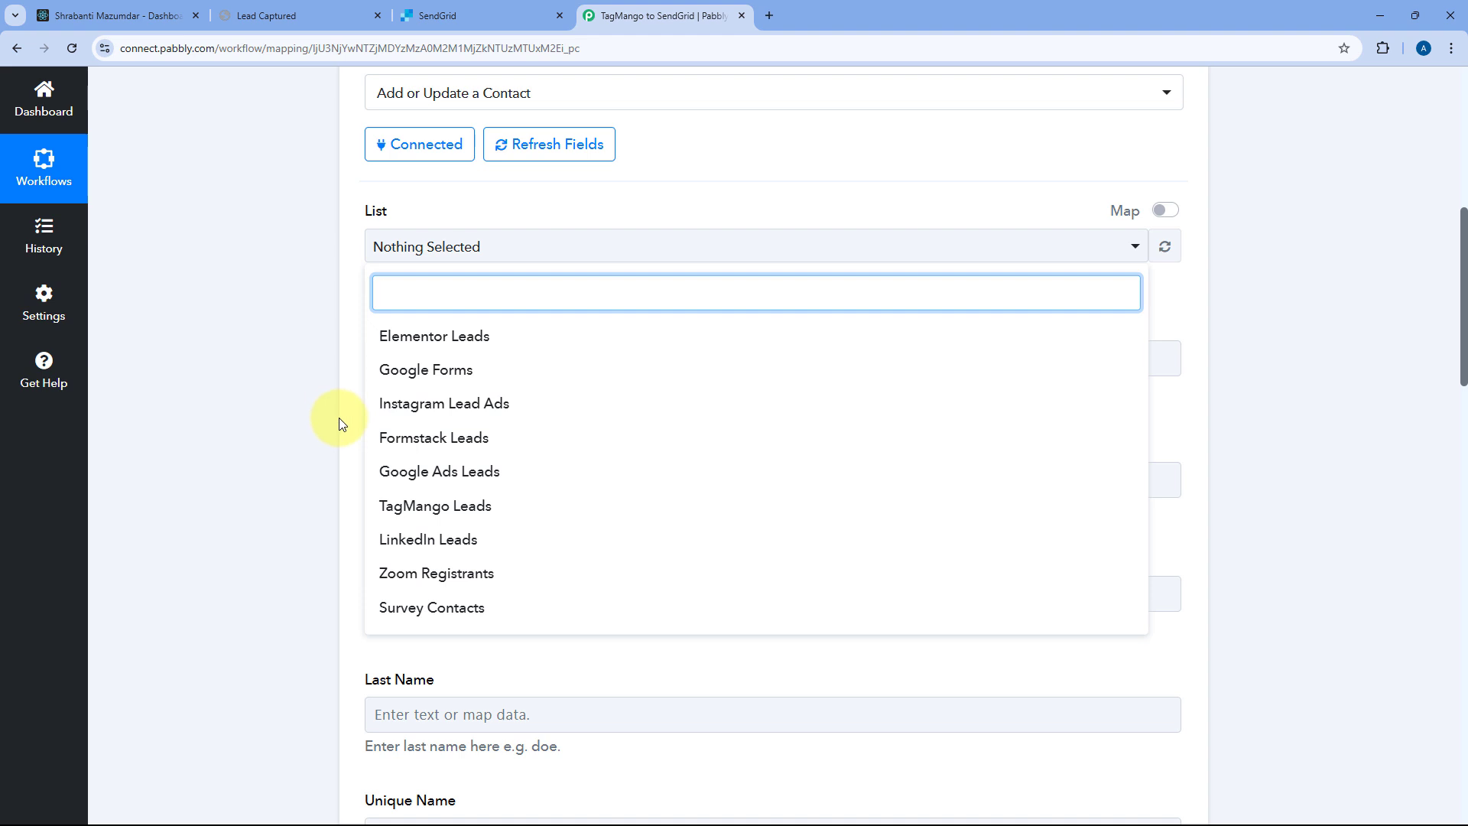
click(451, 17)
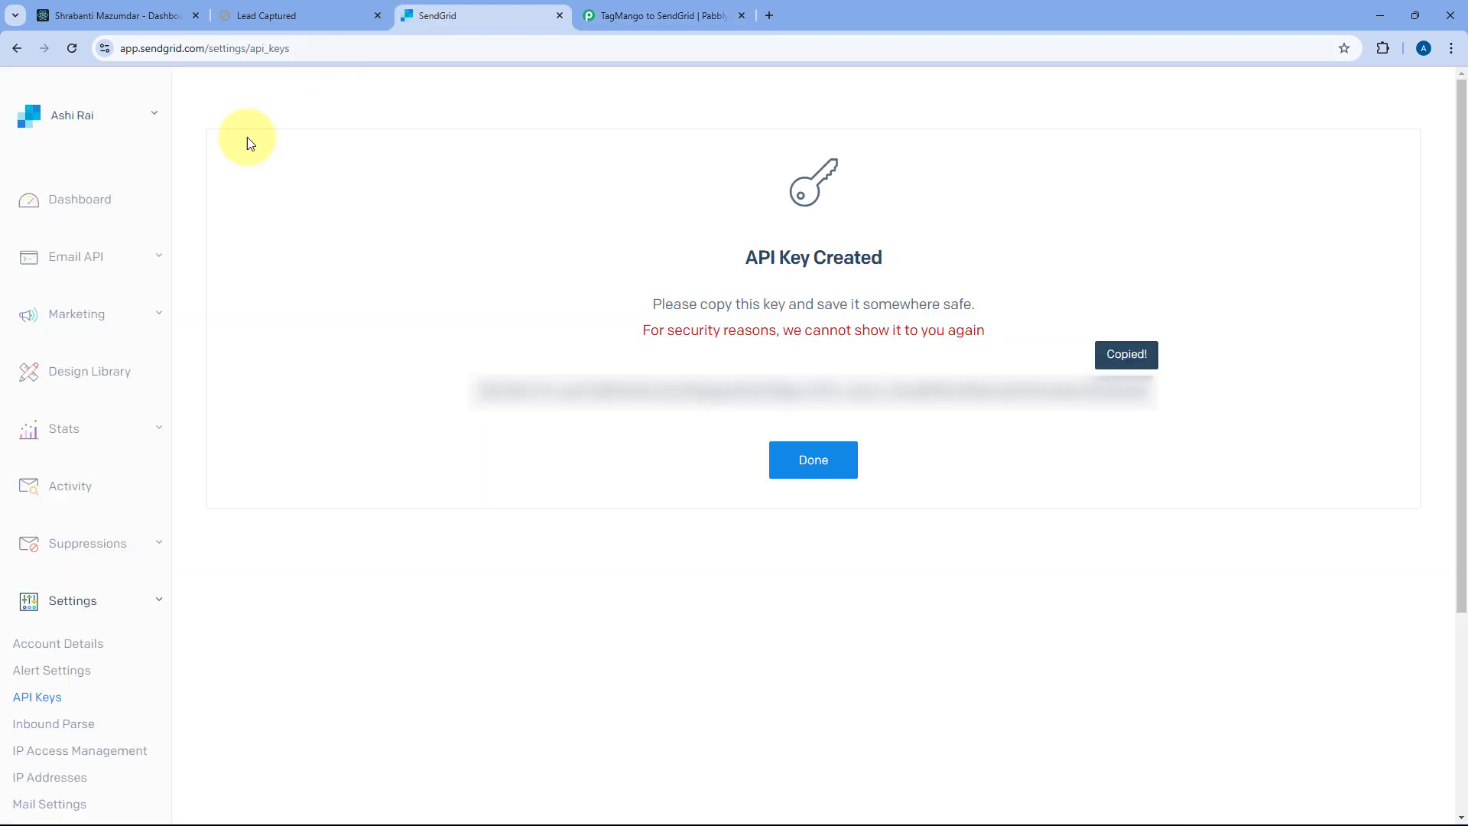
click(153, 314)
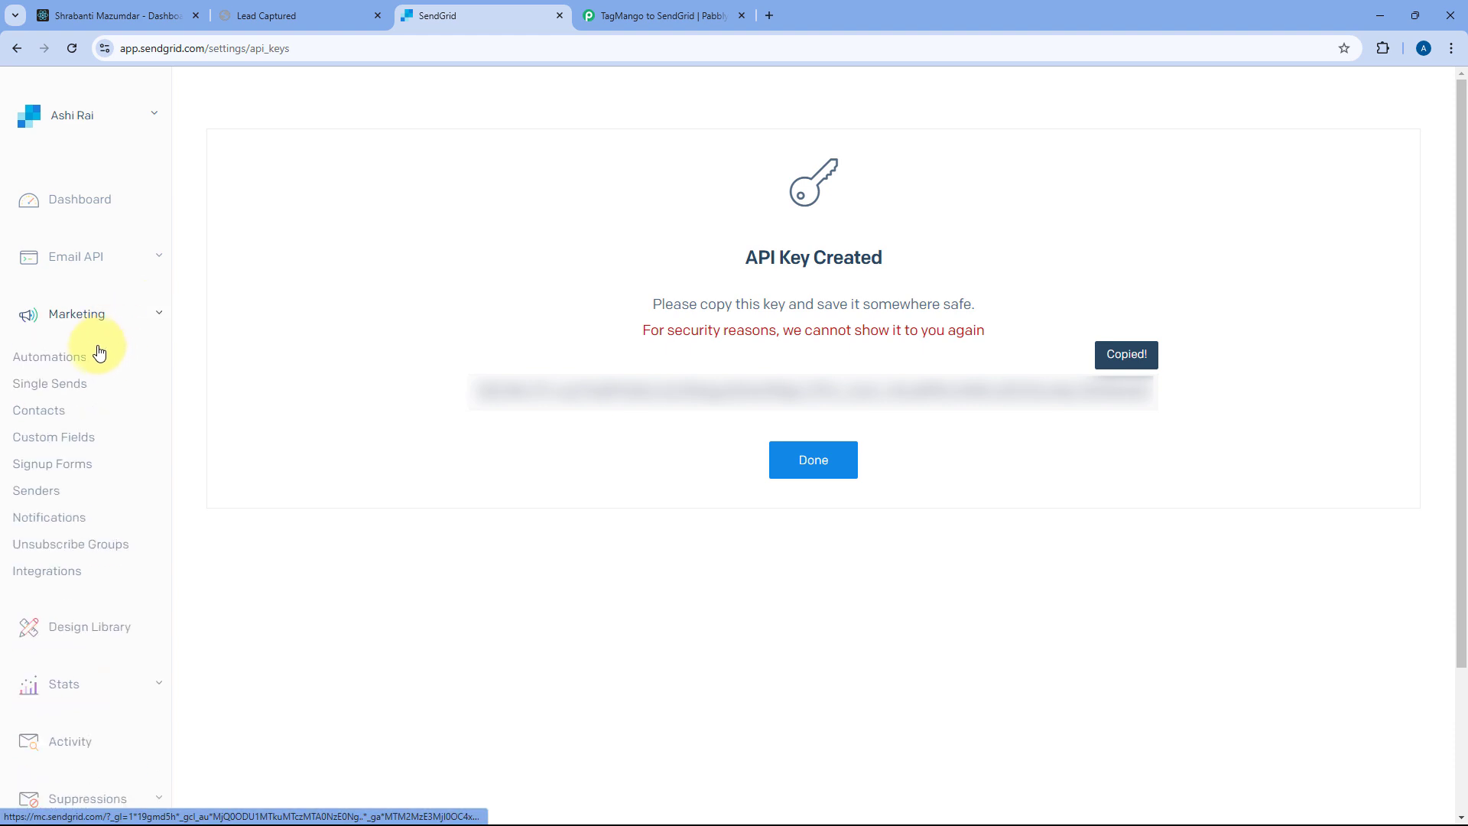
click(53, 418)
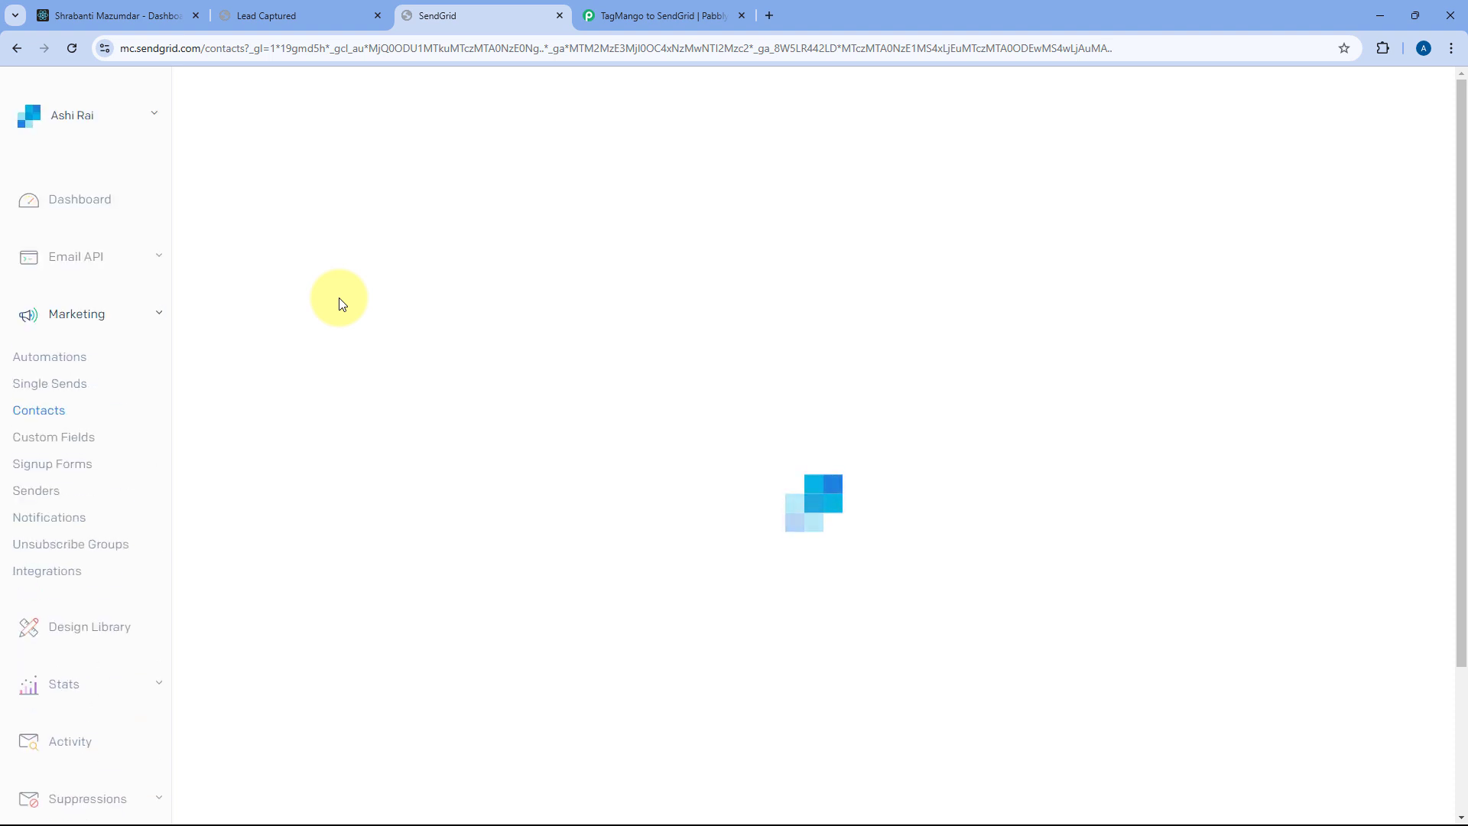
scroll(539, 394, down, 1)
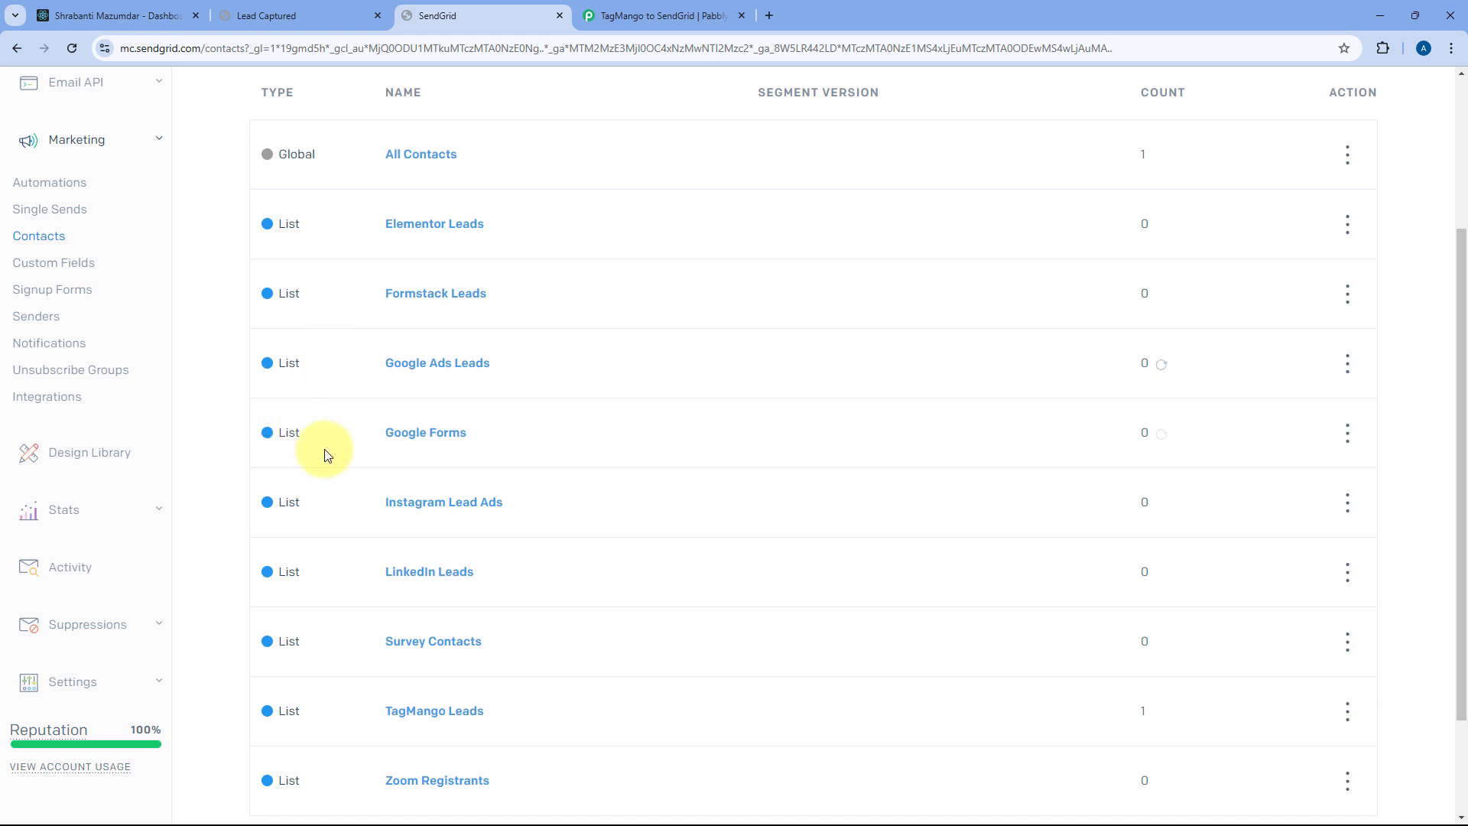
scroll(328, 451, down, 1)
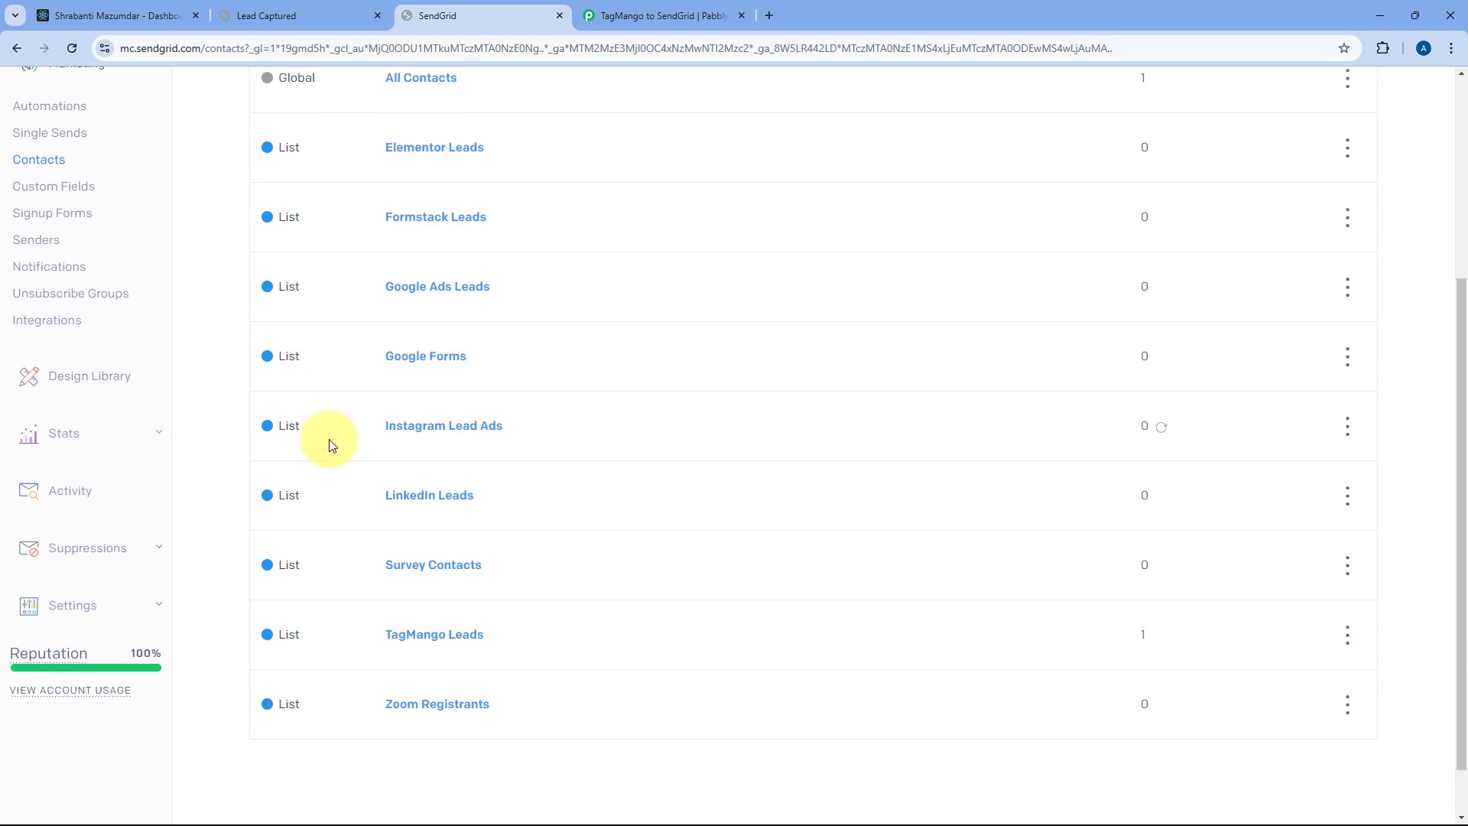
Return to Pabbly Connect and select TagMango Leads as the contact list for the SendGrid action
click(612, 15)
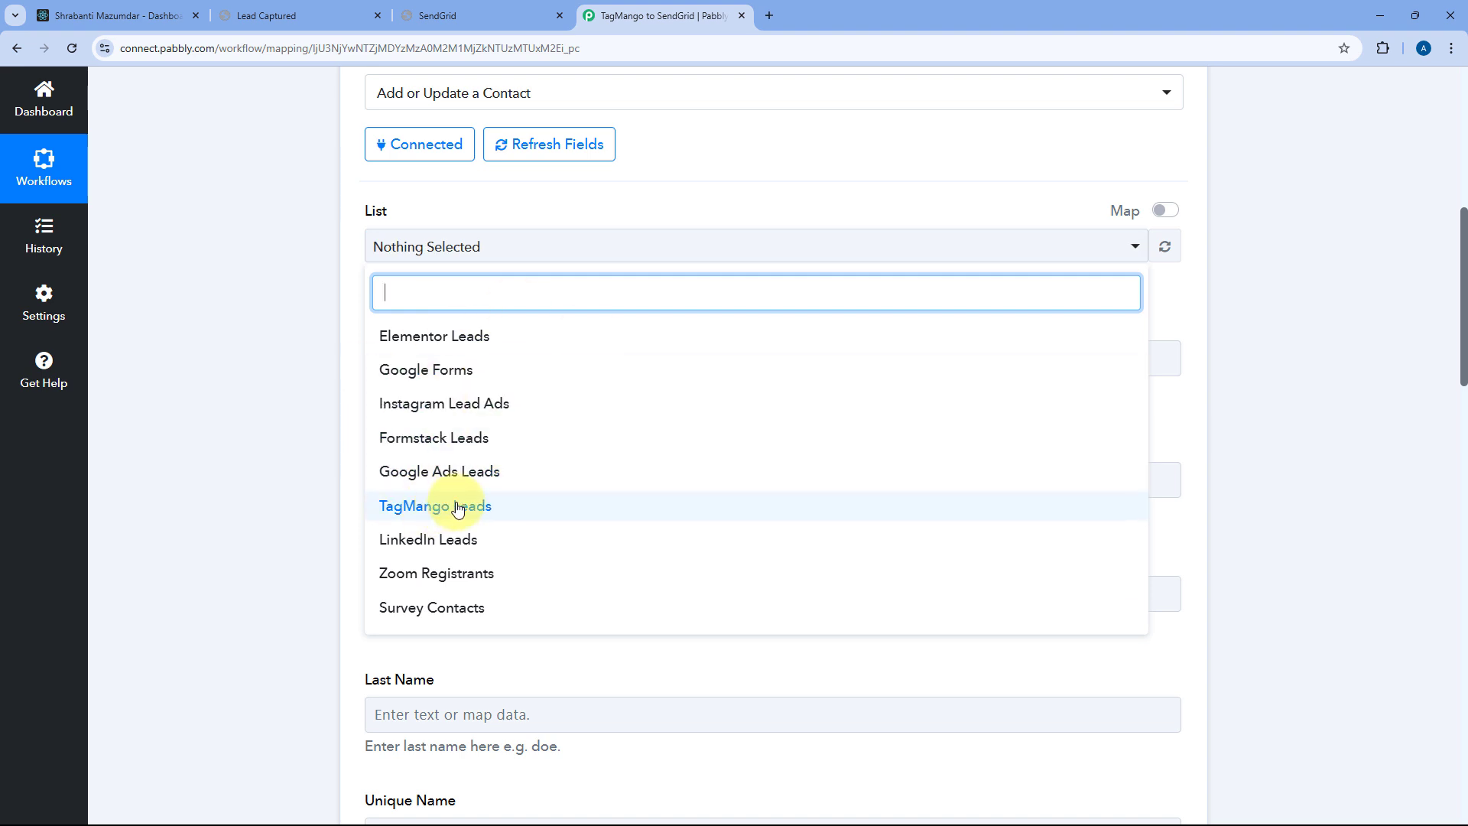
click(419, 508)
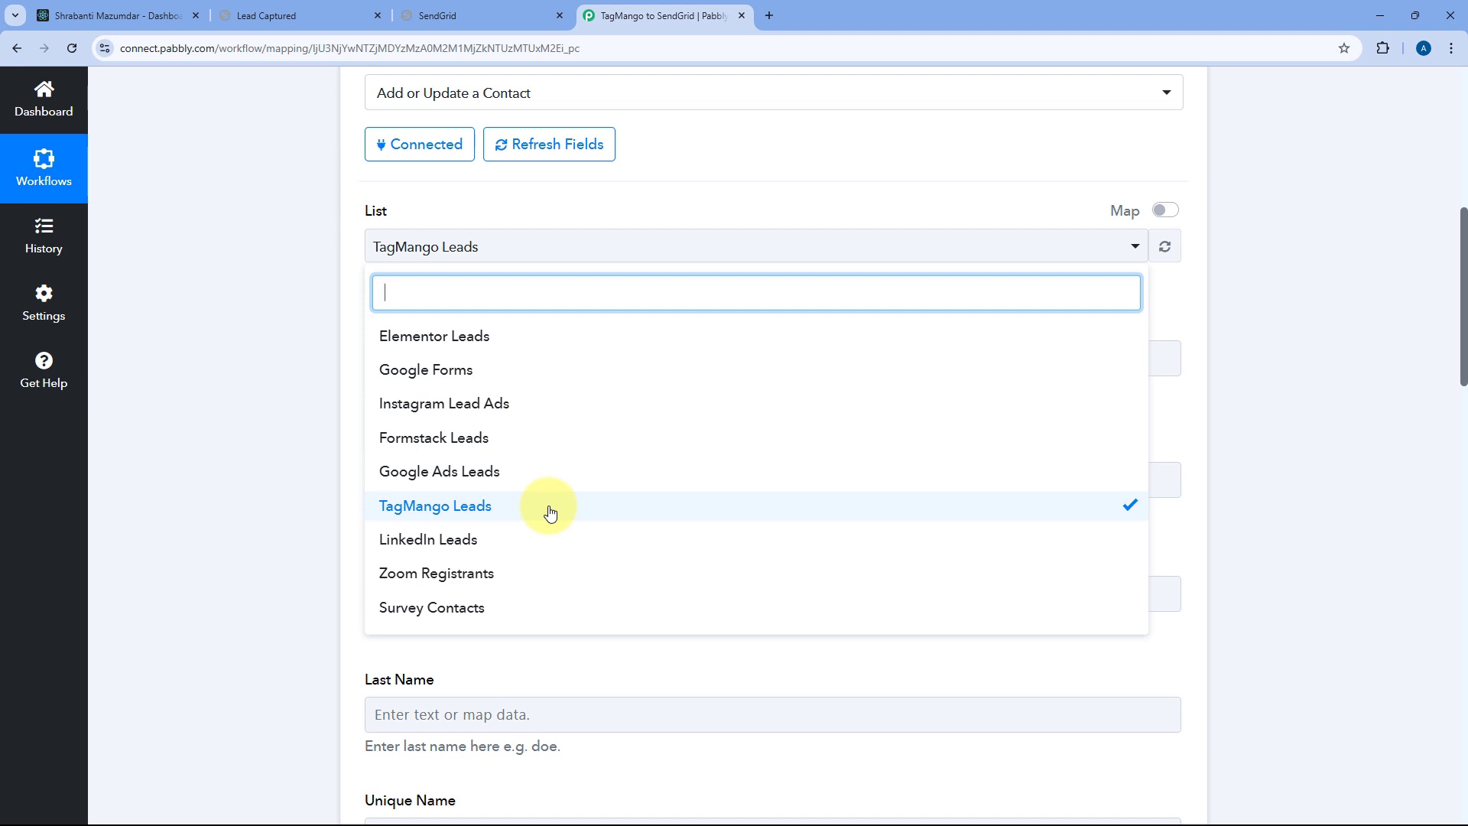
Try selecting Google Ads Leads, Formstack Leads and Instagram Lead Ads as additional lists, deselect them again and close the choices
click(482, 473)
click(471, 437)
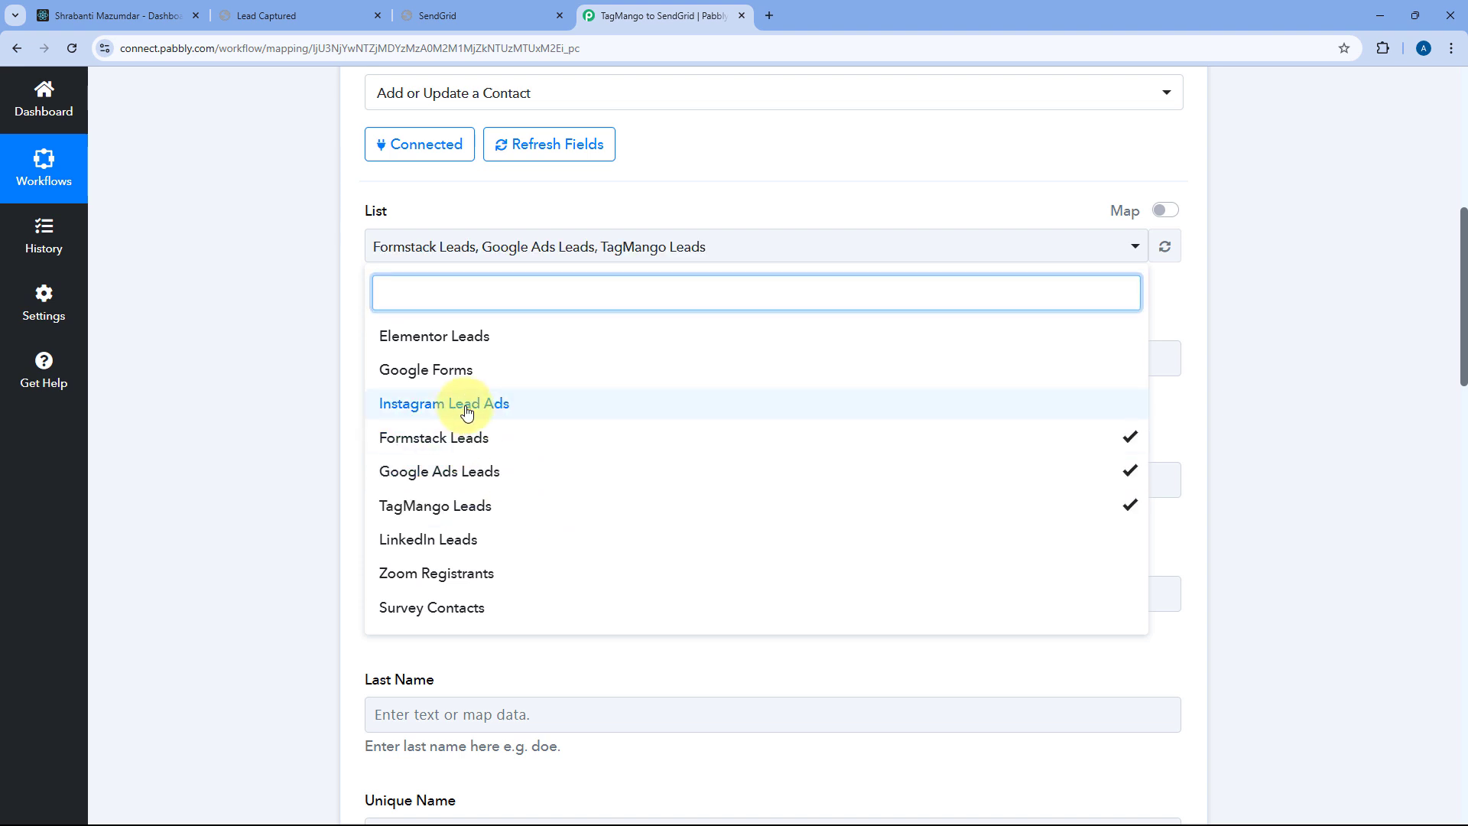
click(466, 412)
click(467, 408)
click(469, 434)
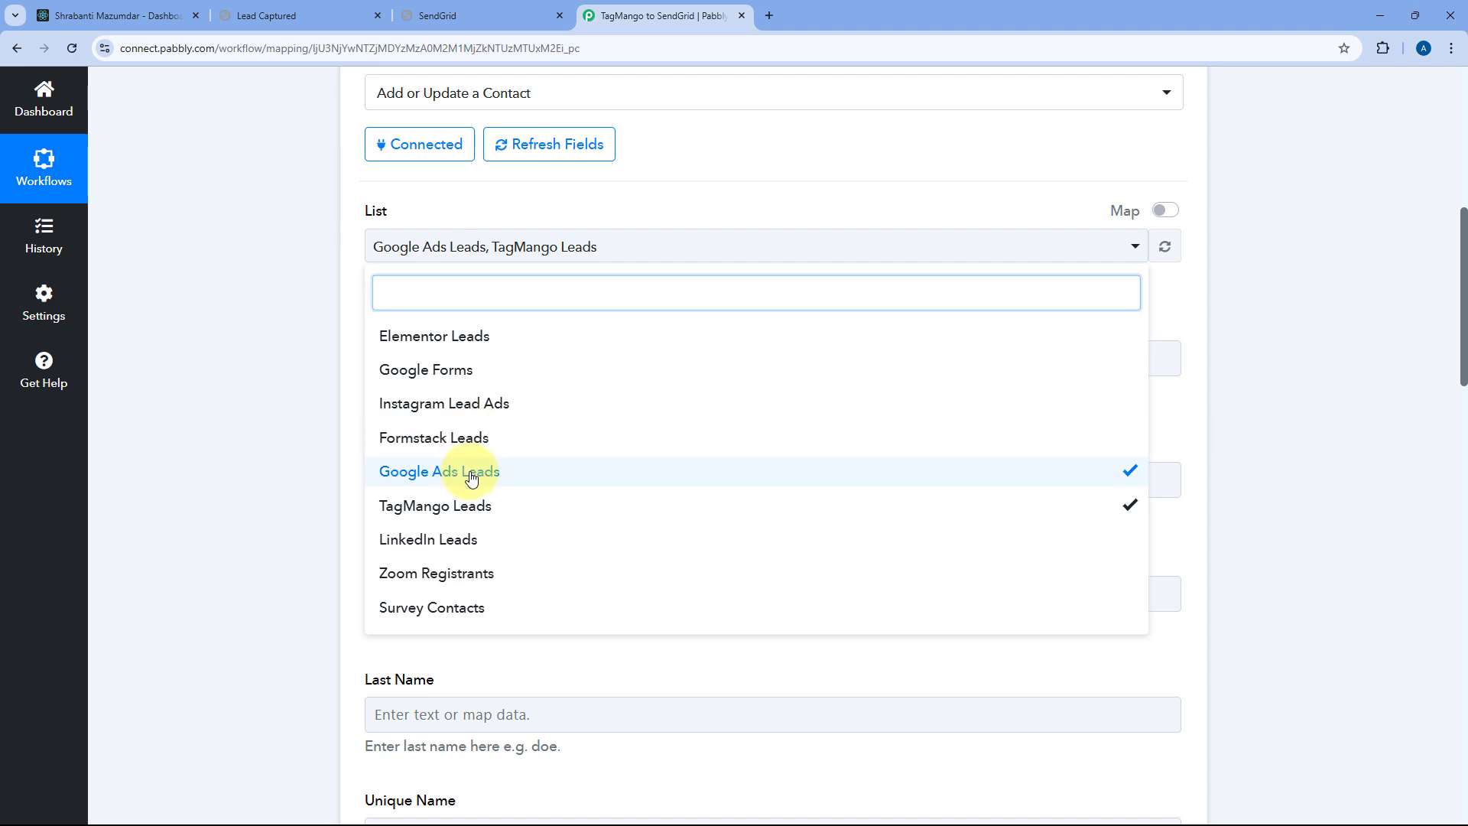
click(471, 476)
click(471, 440)
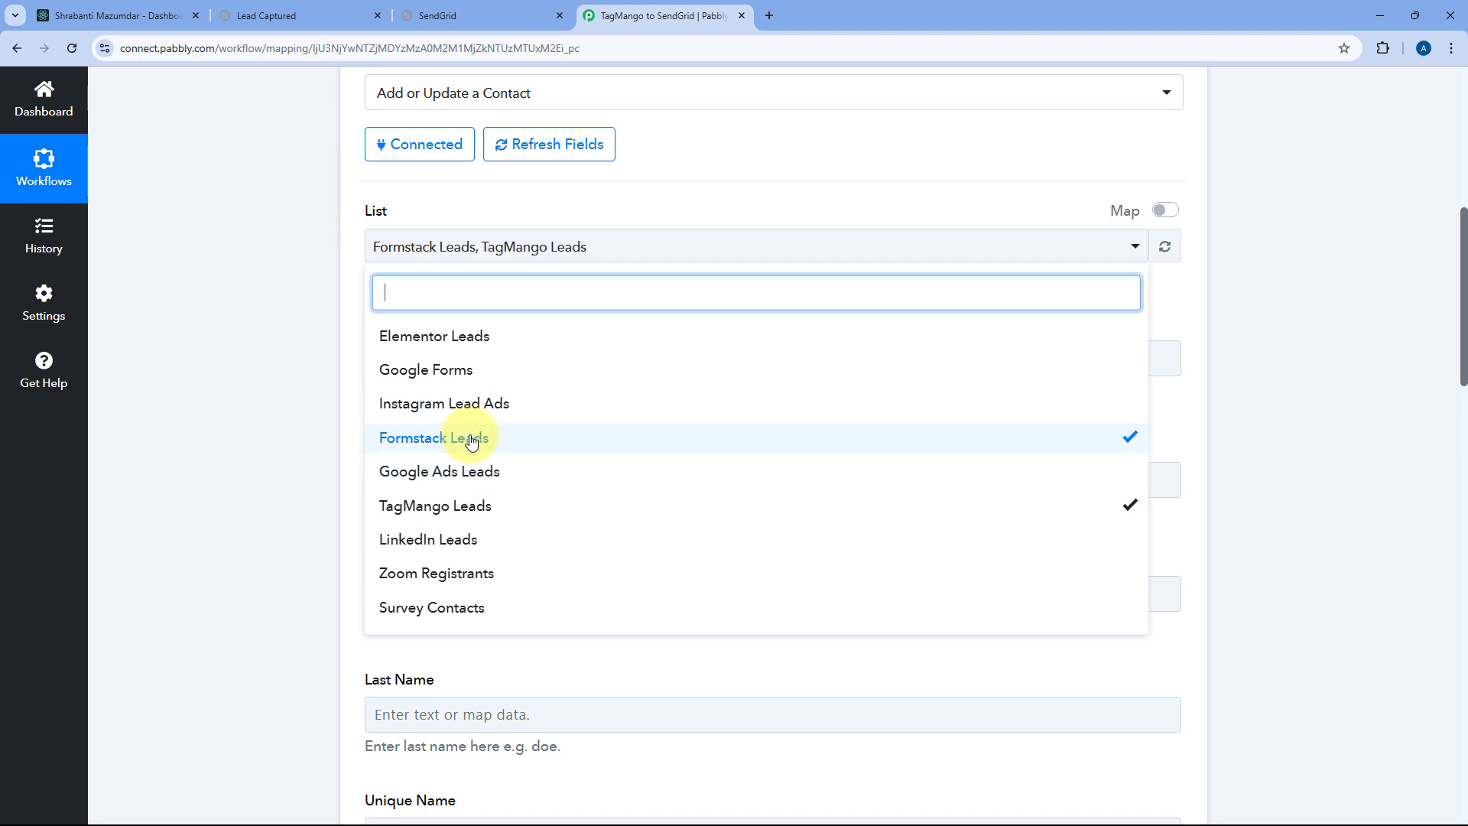
click(471, 440)
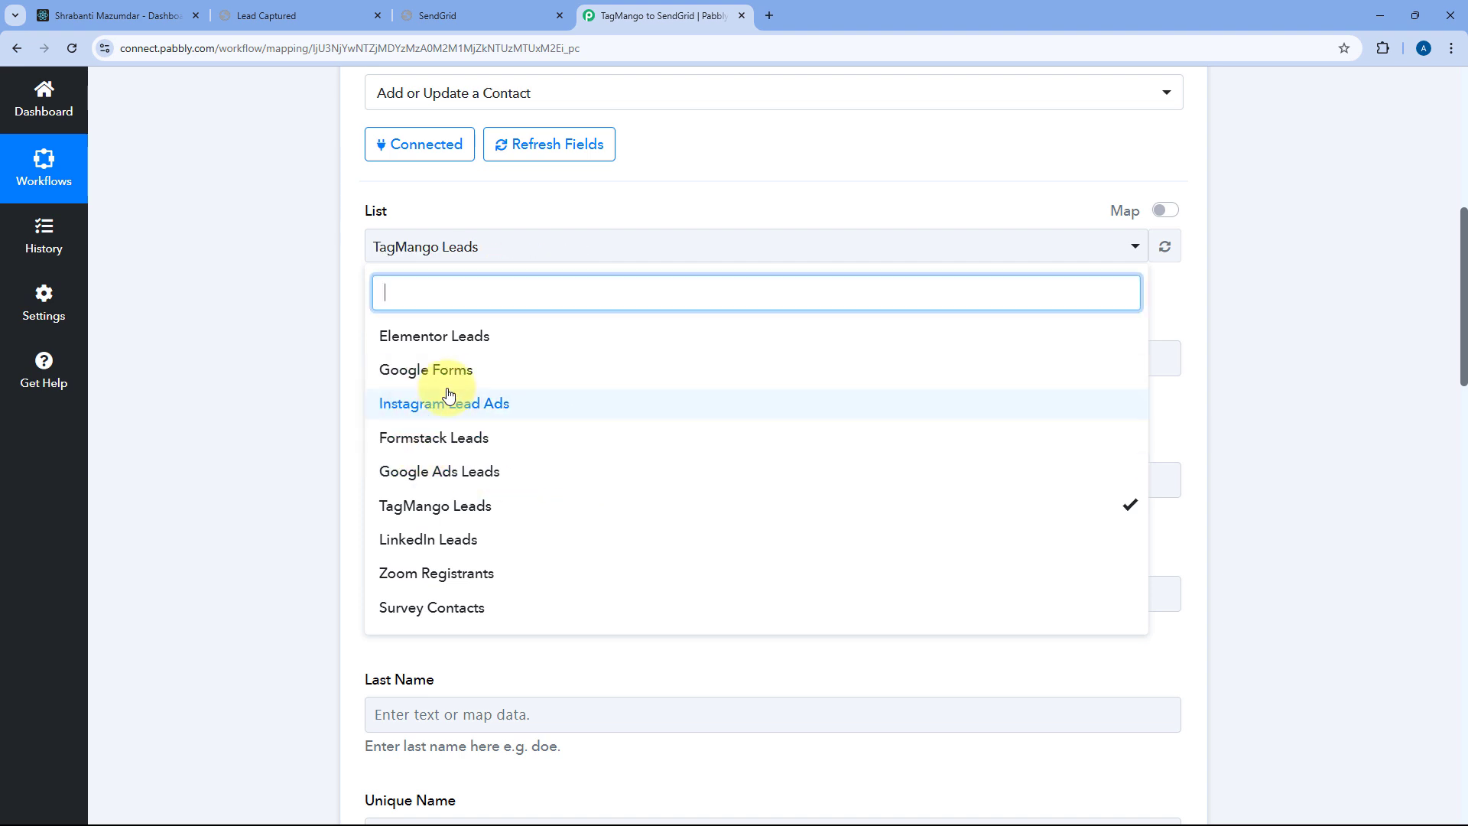
click(356, 303)
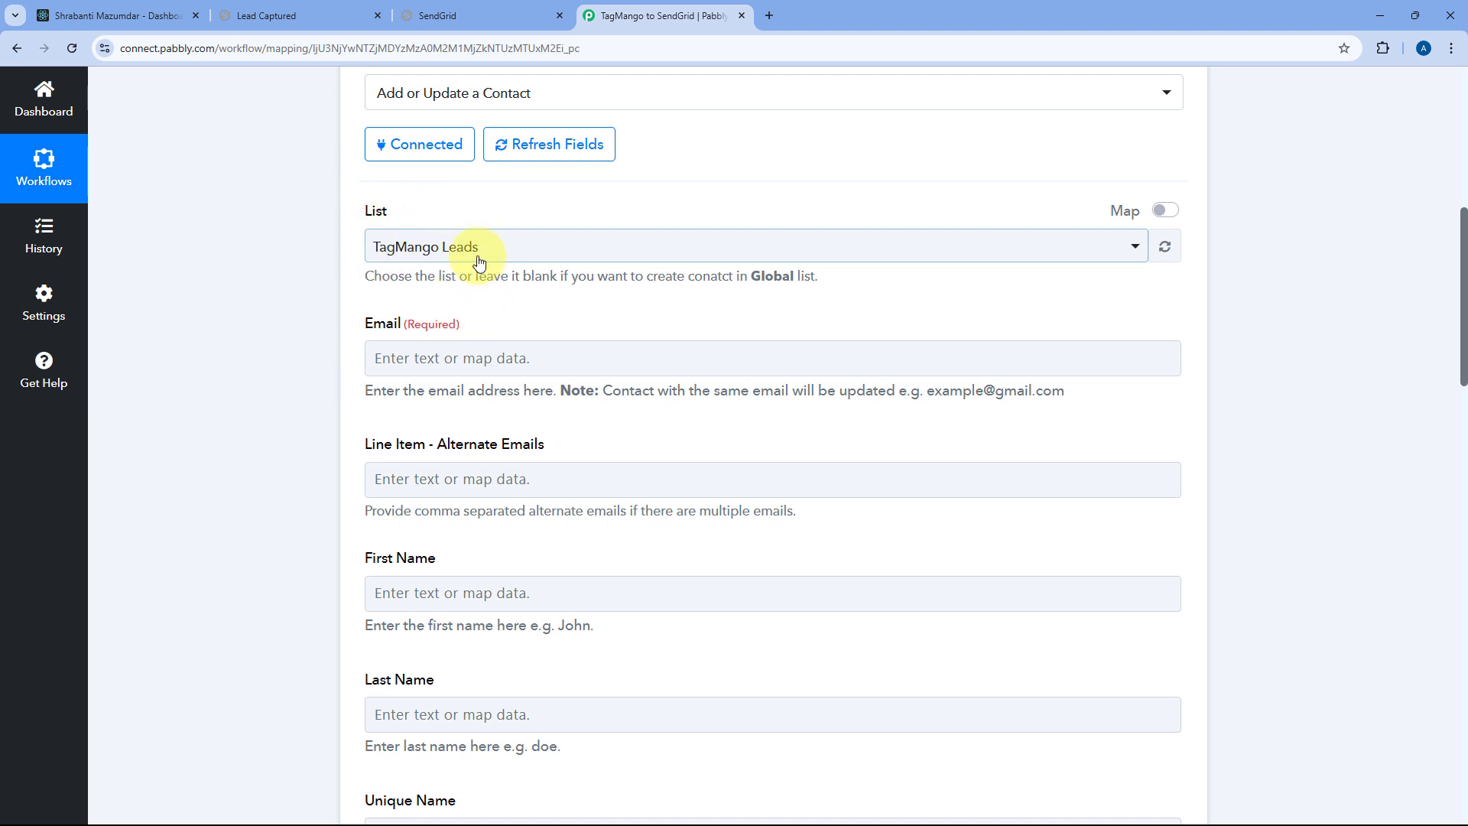
Reopen the TagMango Lead Capture trigger step and review the lead details in its received response
scroll(407, 226, down, 1)
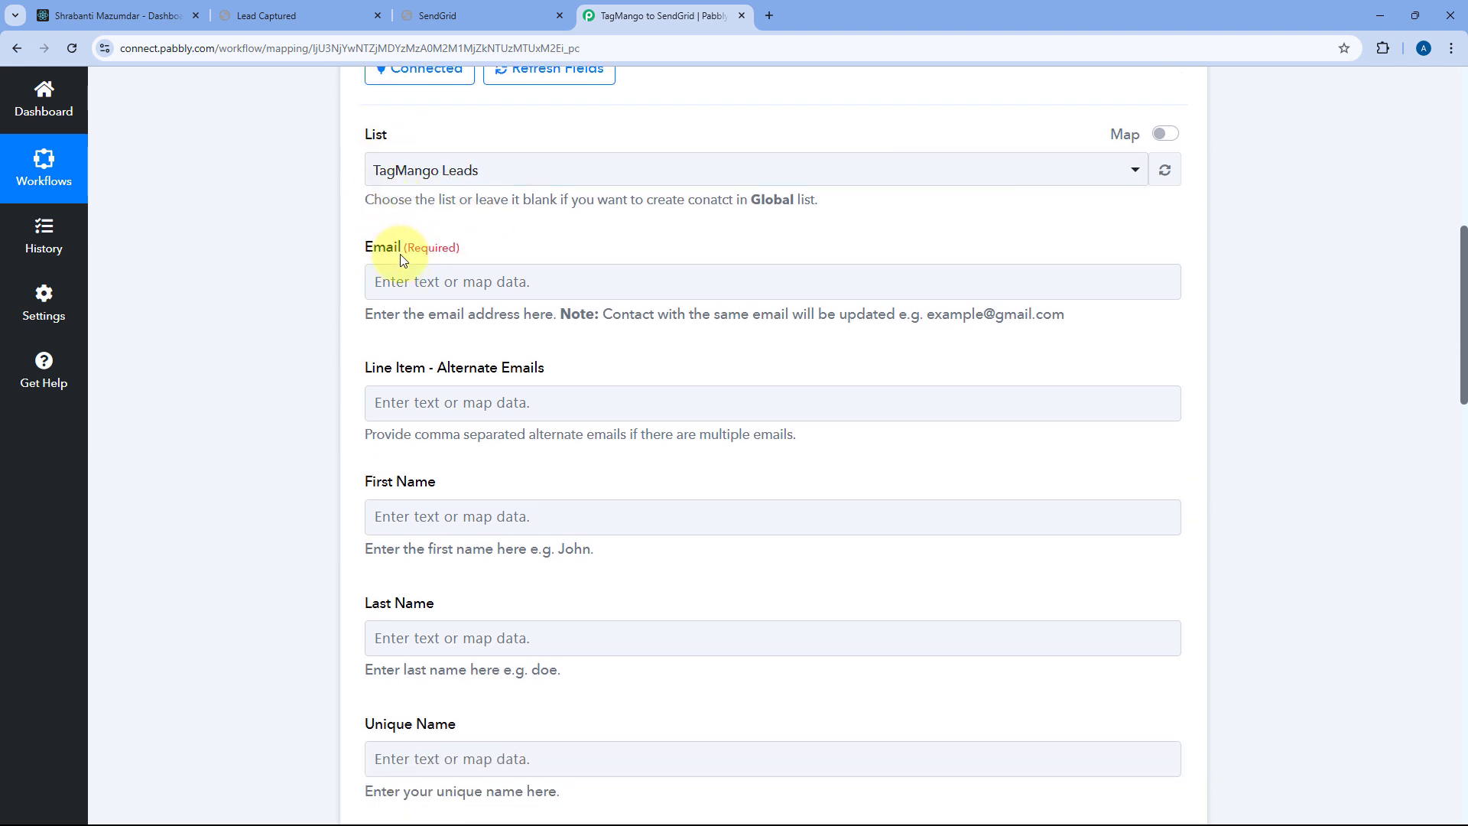
click(453, 283)
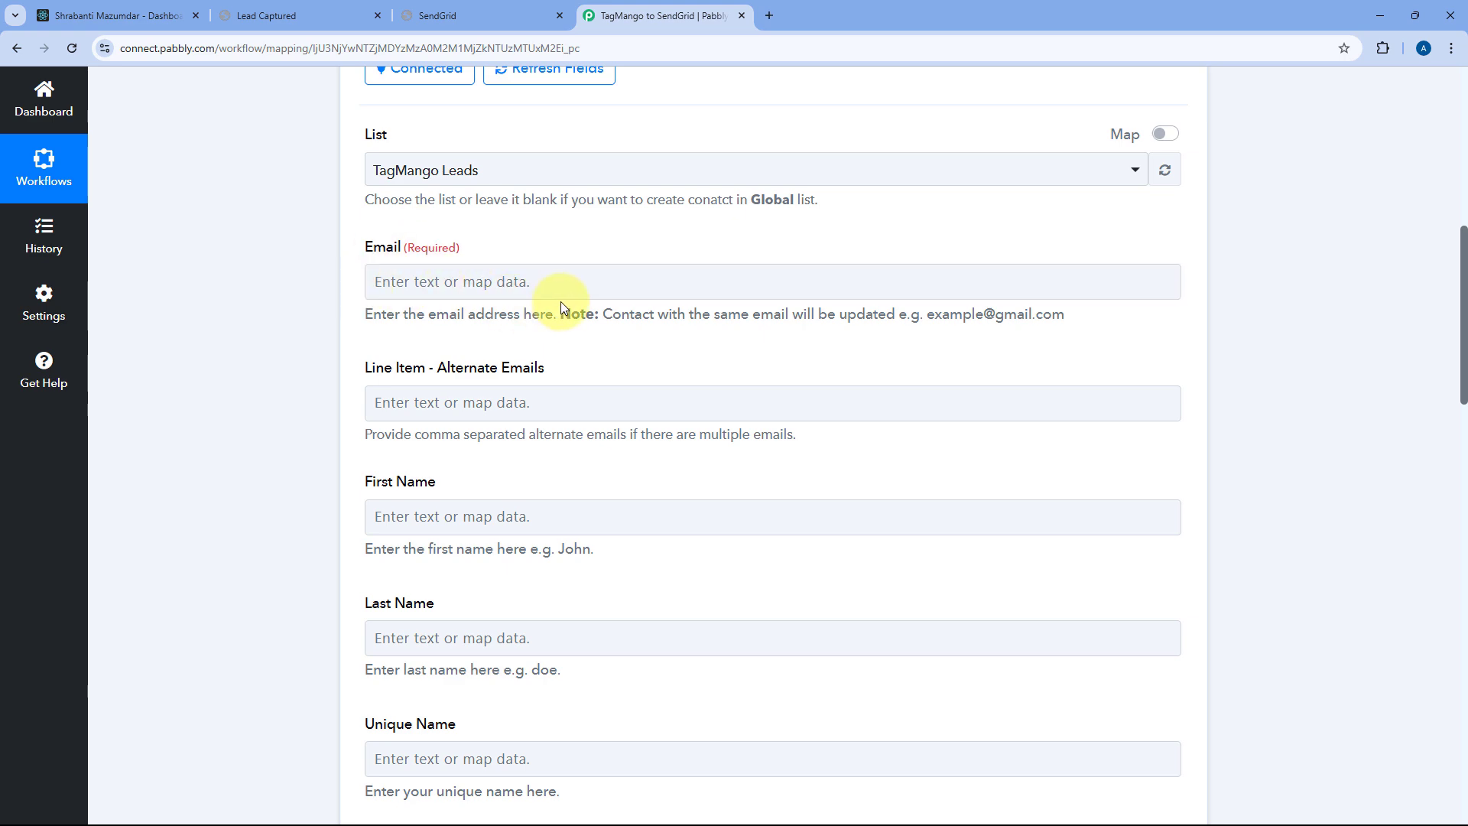
scroll(564, 299, up, 6)
click(653, 136)
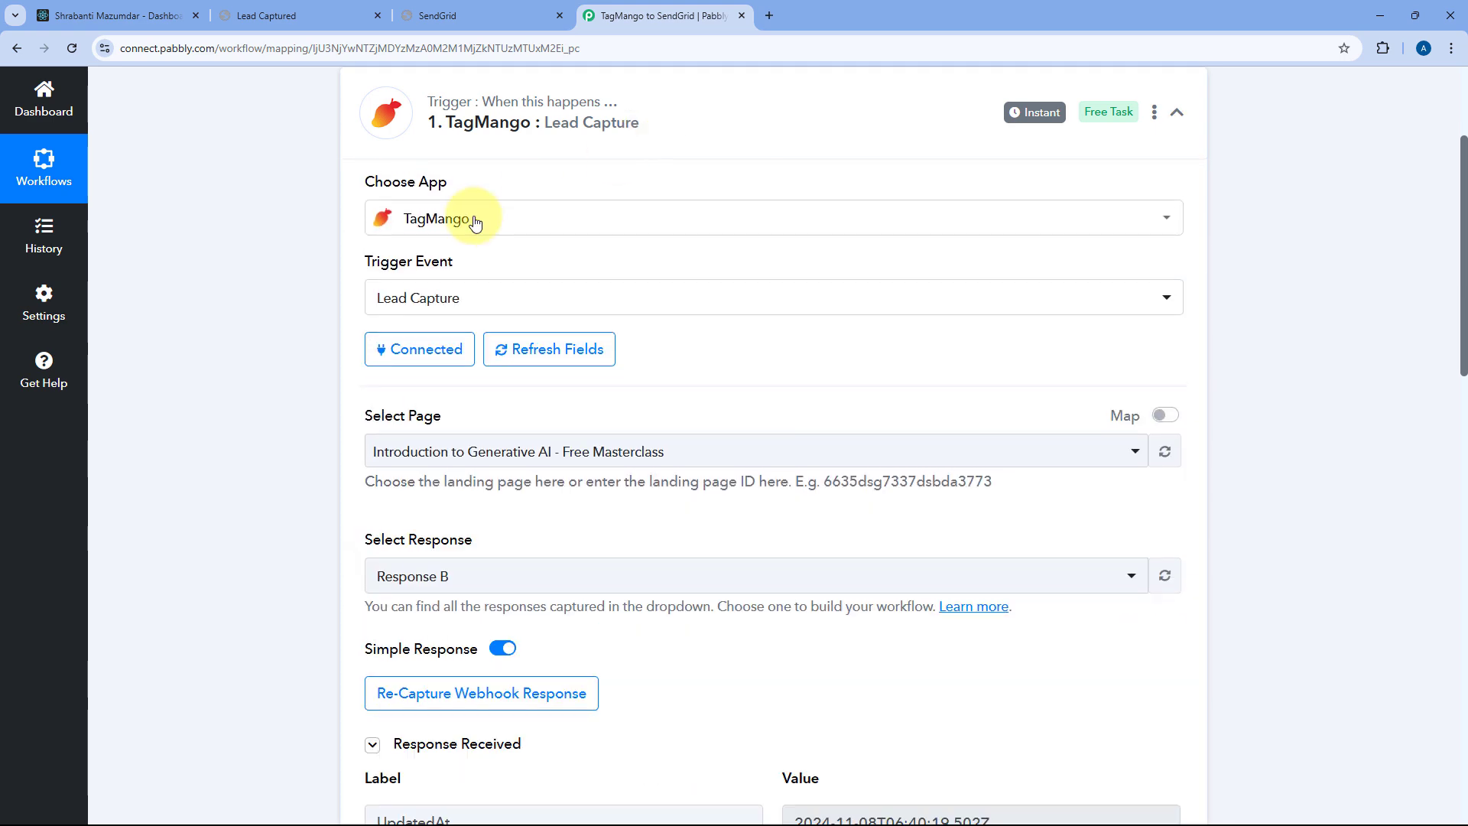
scroll(306, 248, up, 3)
scroll(298, 318, down, 6)
scroll(298, 321, down, 3)
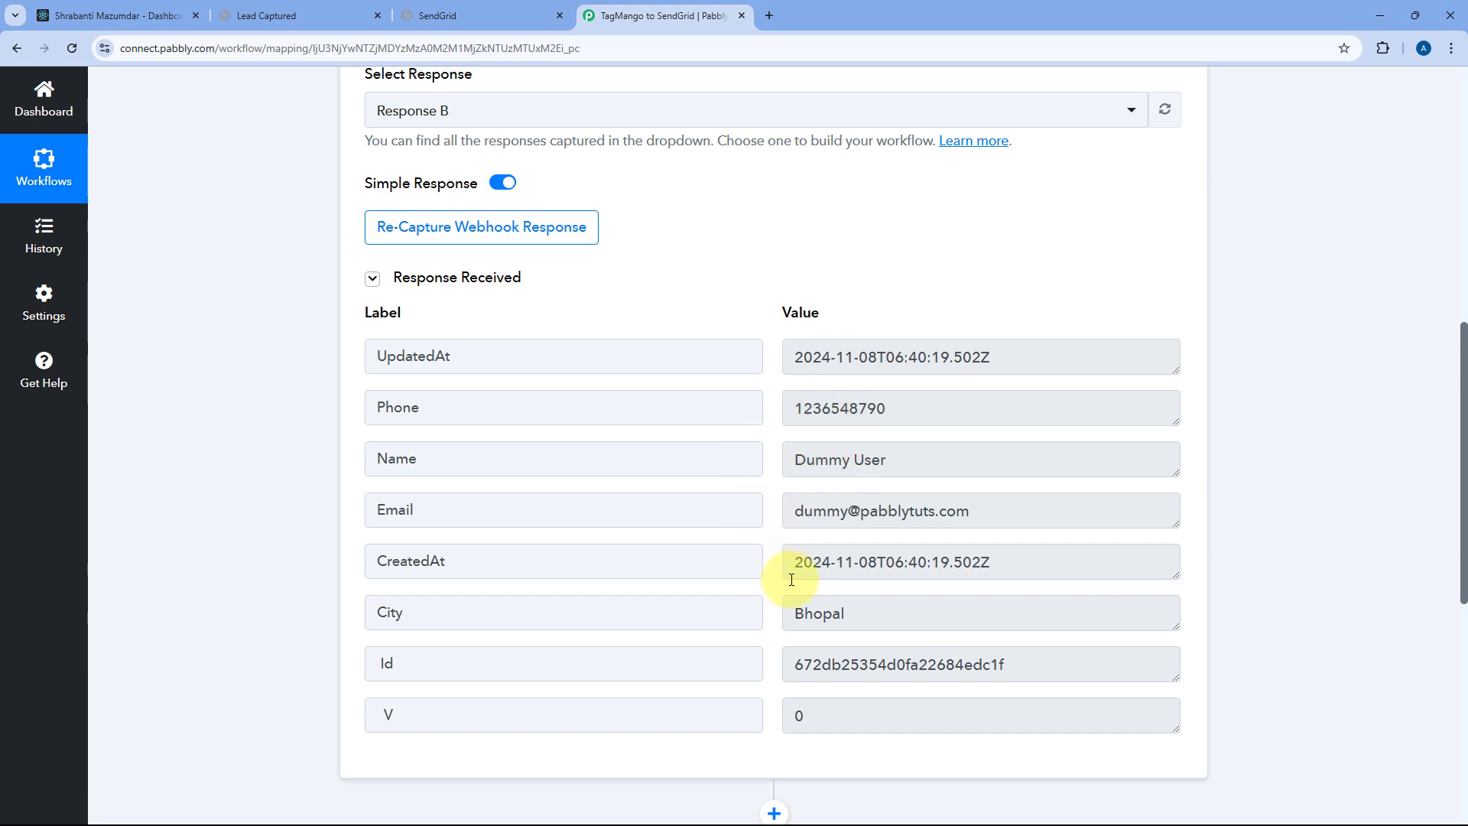
scroll(275, 505, down, 2)
scroll(273, 502, down, 5)
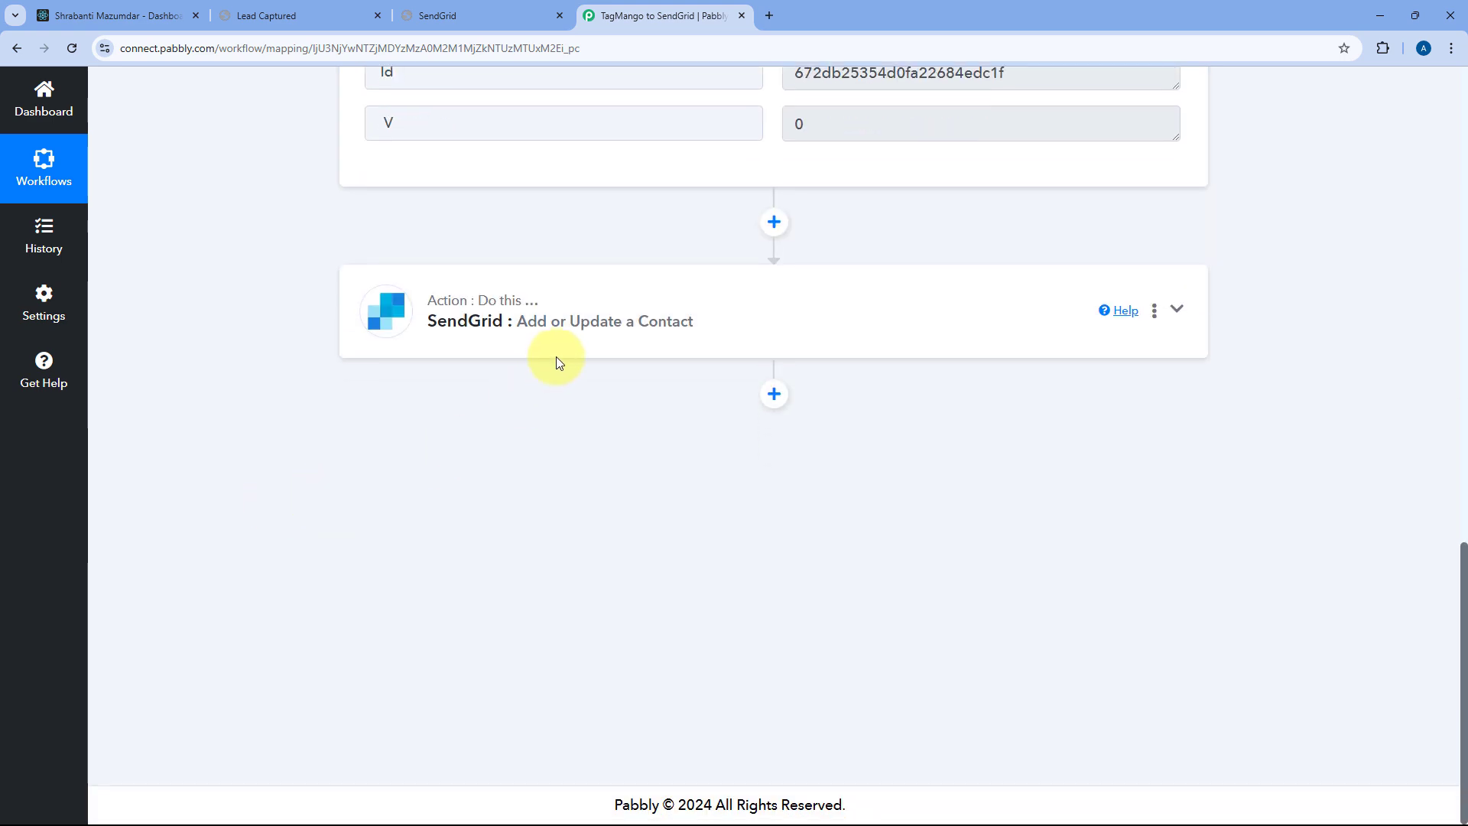
Reopen the SendGrid action and map its Email field to the Email value from the TagMango Lead Capture response
click(596, 327)
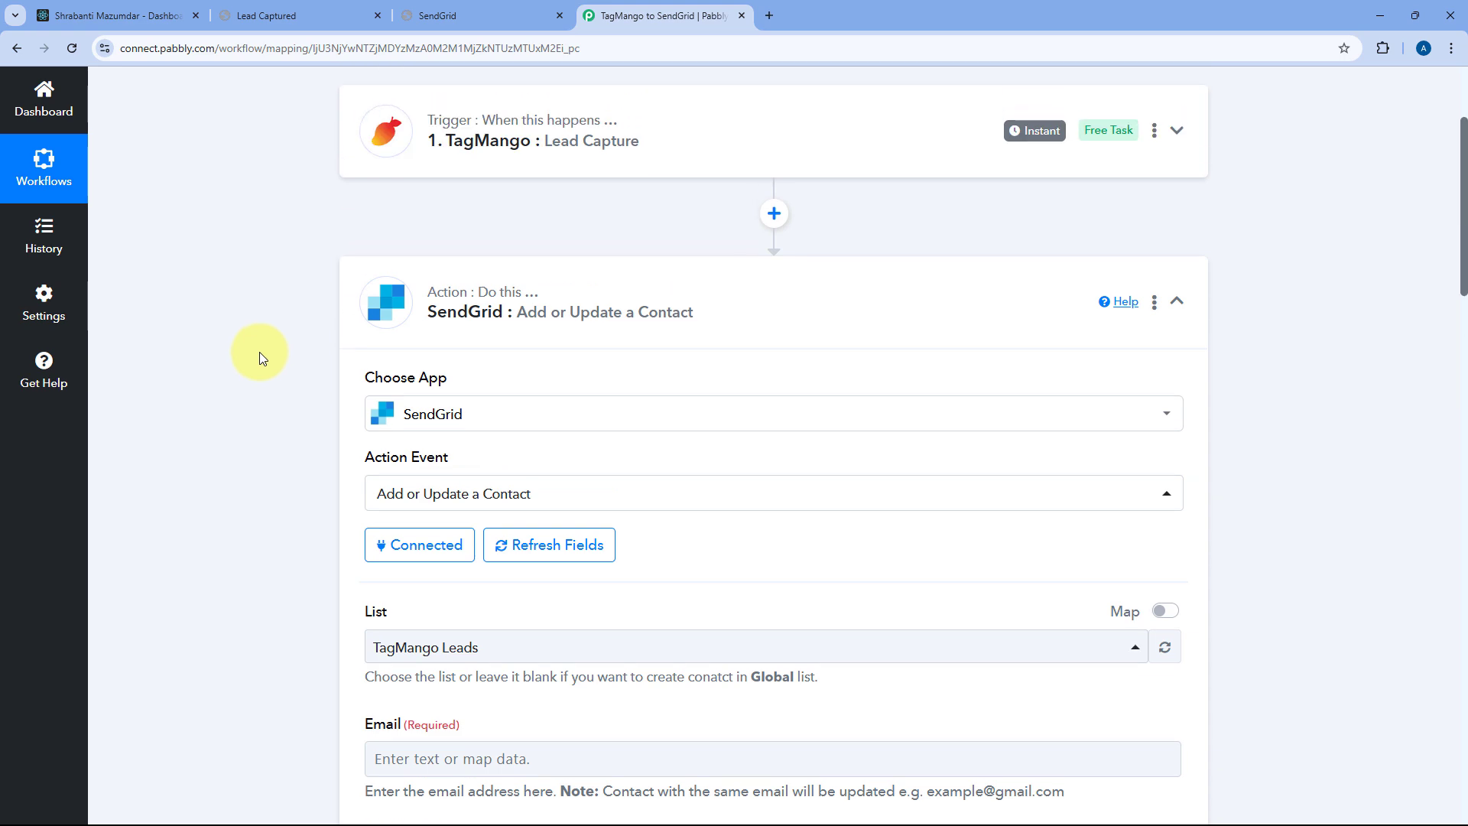
scroll(597, 329, down, 7)
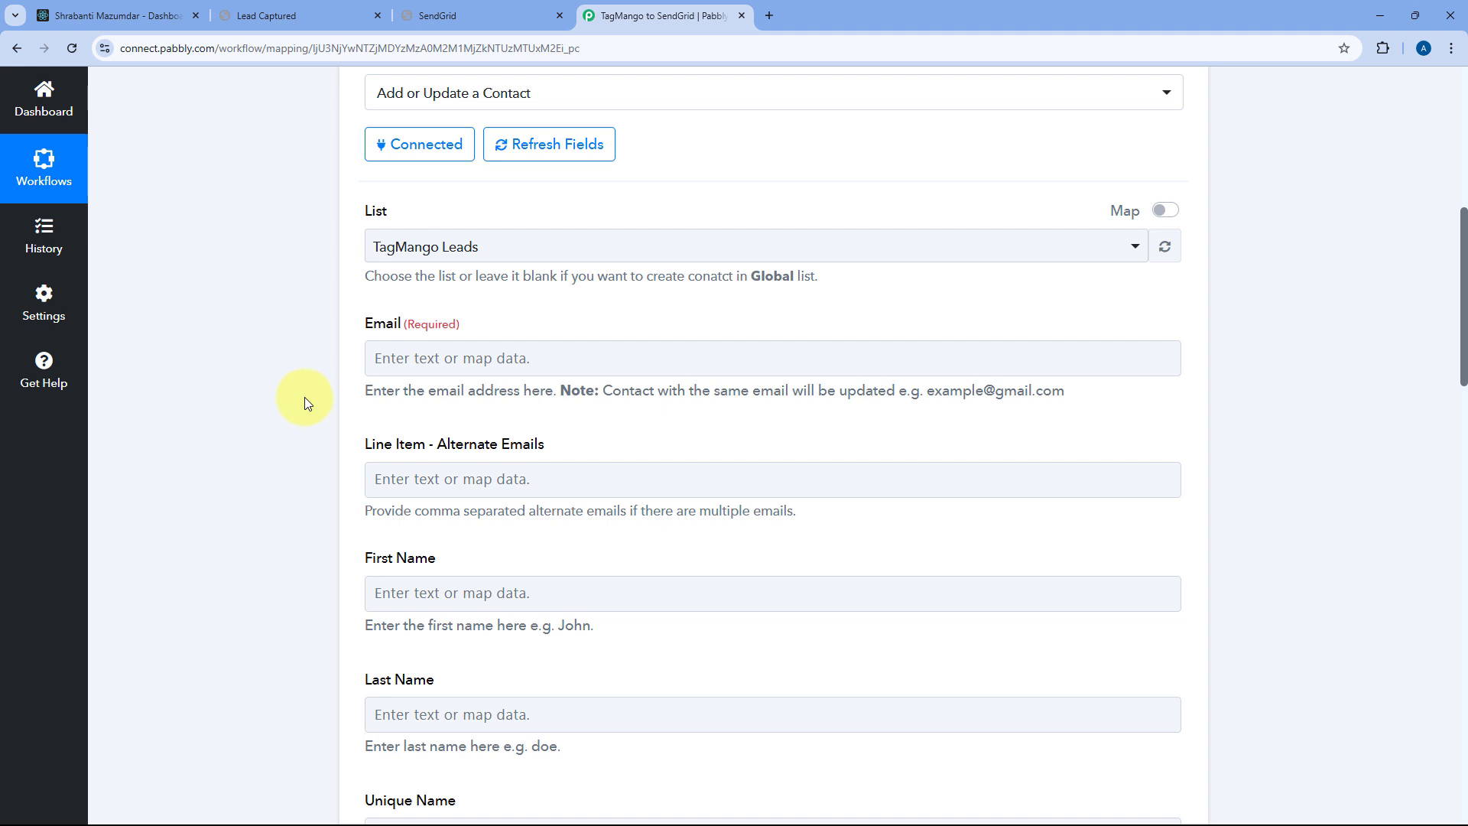
click(398, 355)
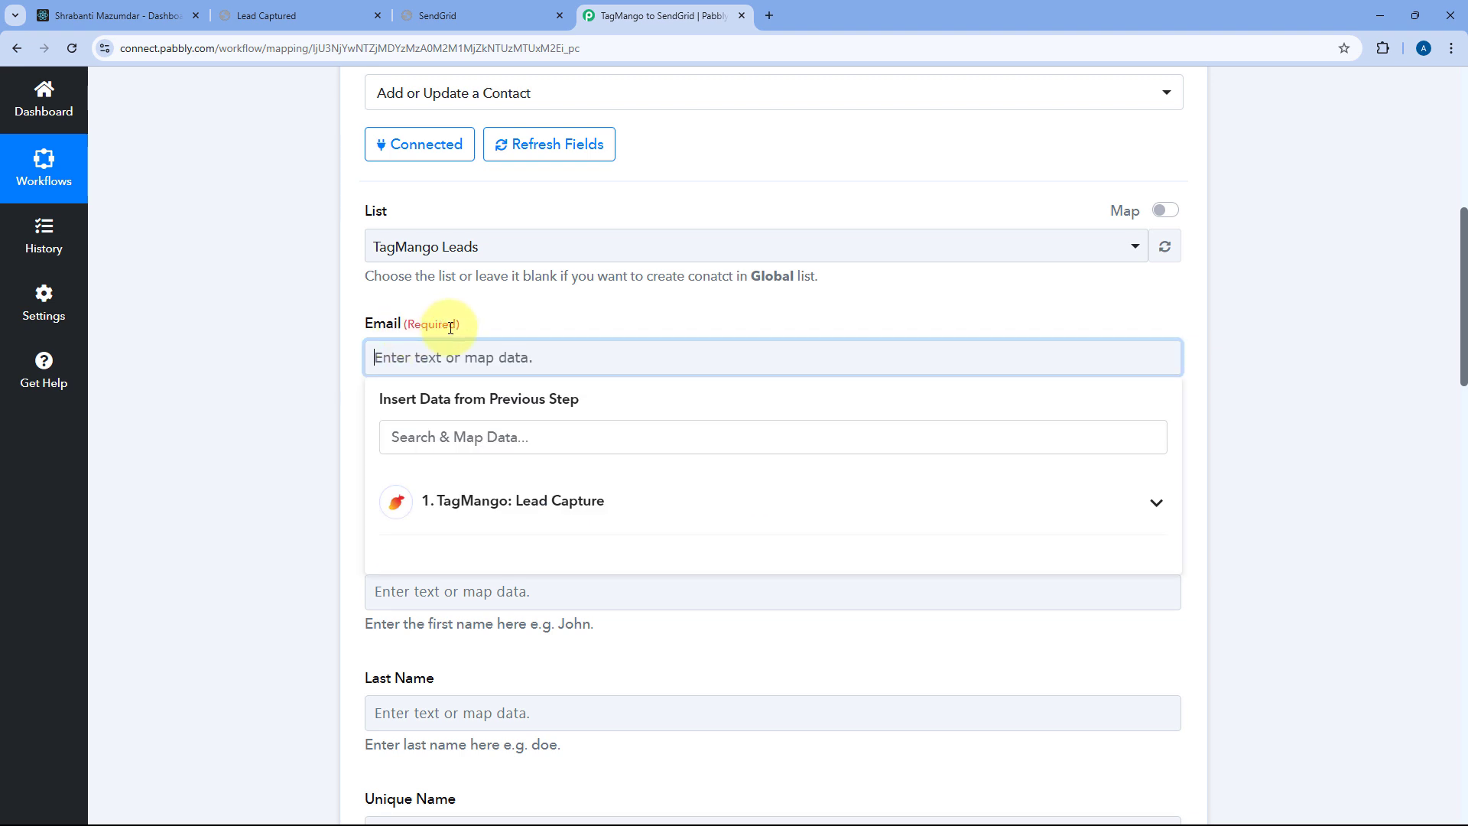
scroll(426, 462, down, 1)
click(616, 425)
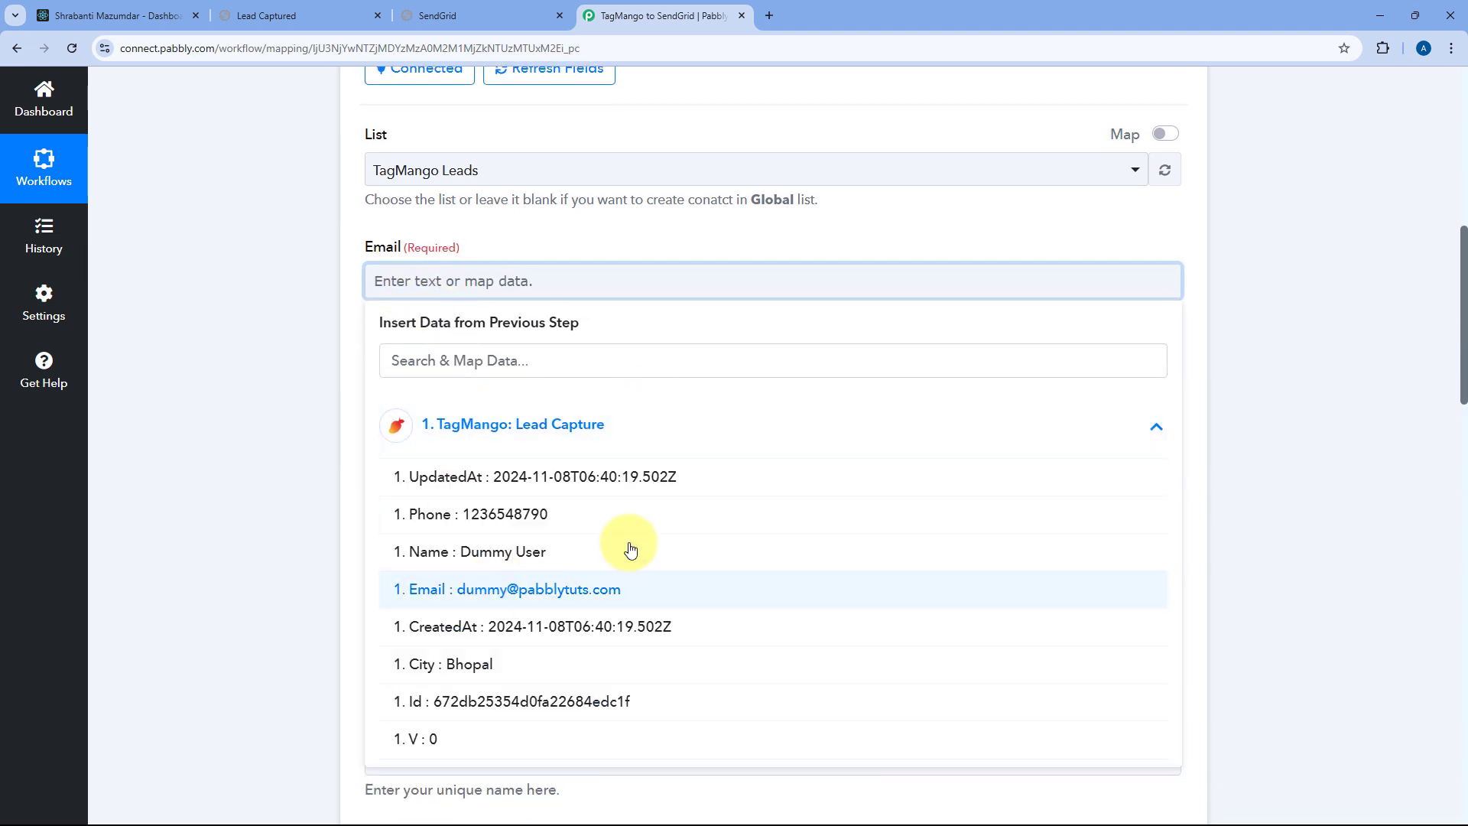
scroll(567, 498, down, 1)
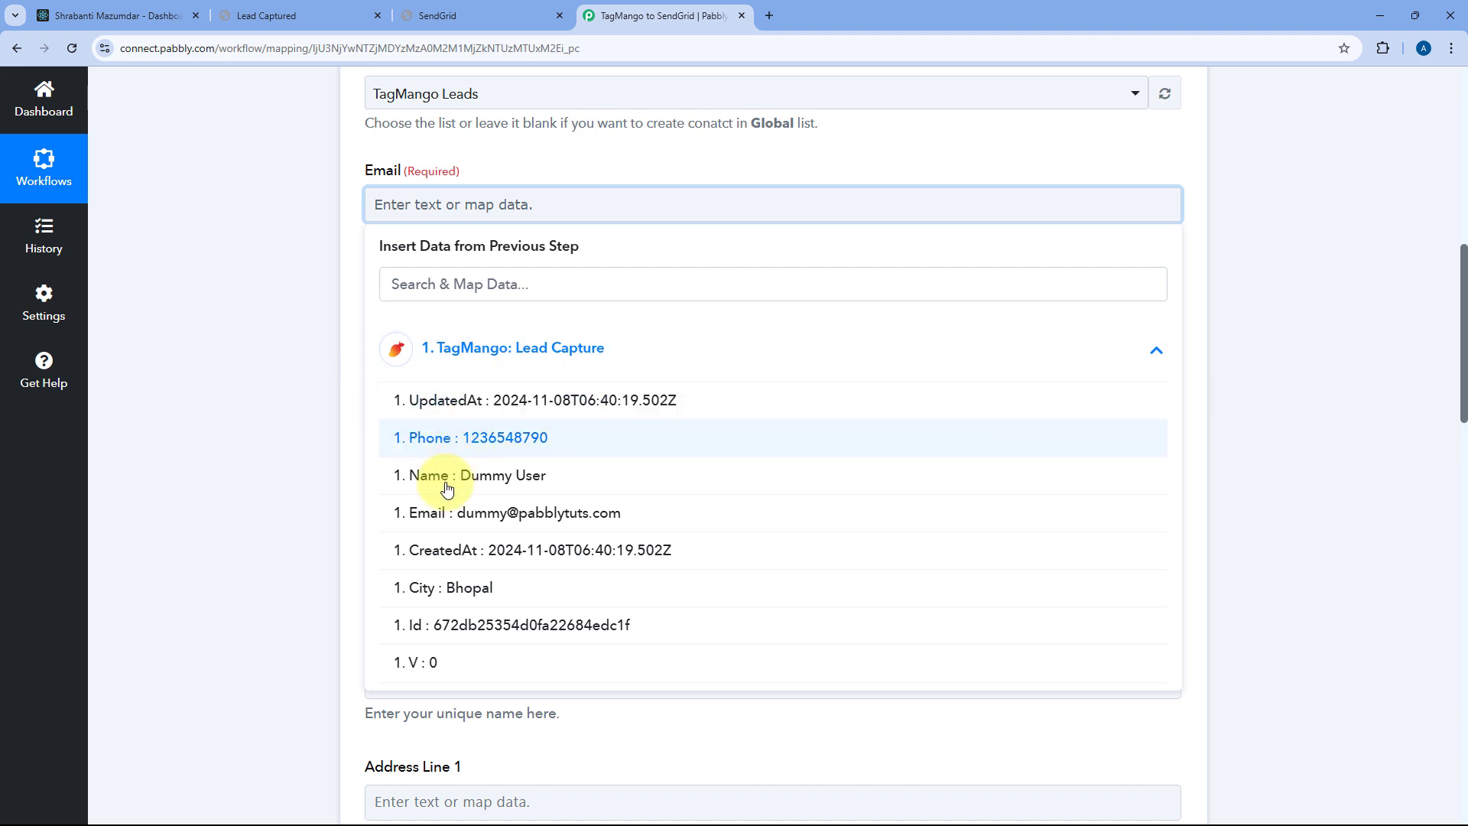
click(451, 516)
click(334, 284)
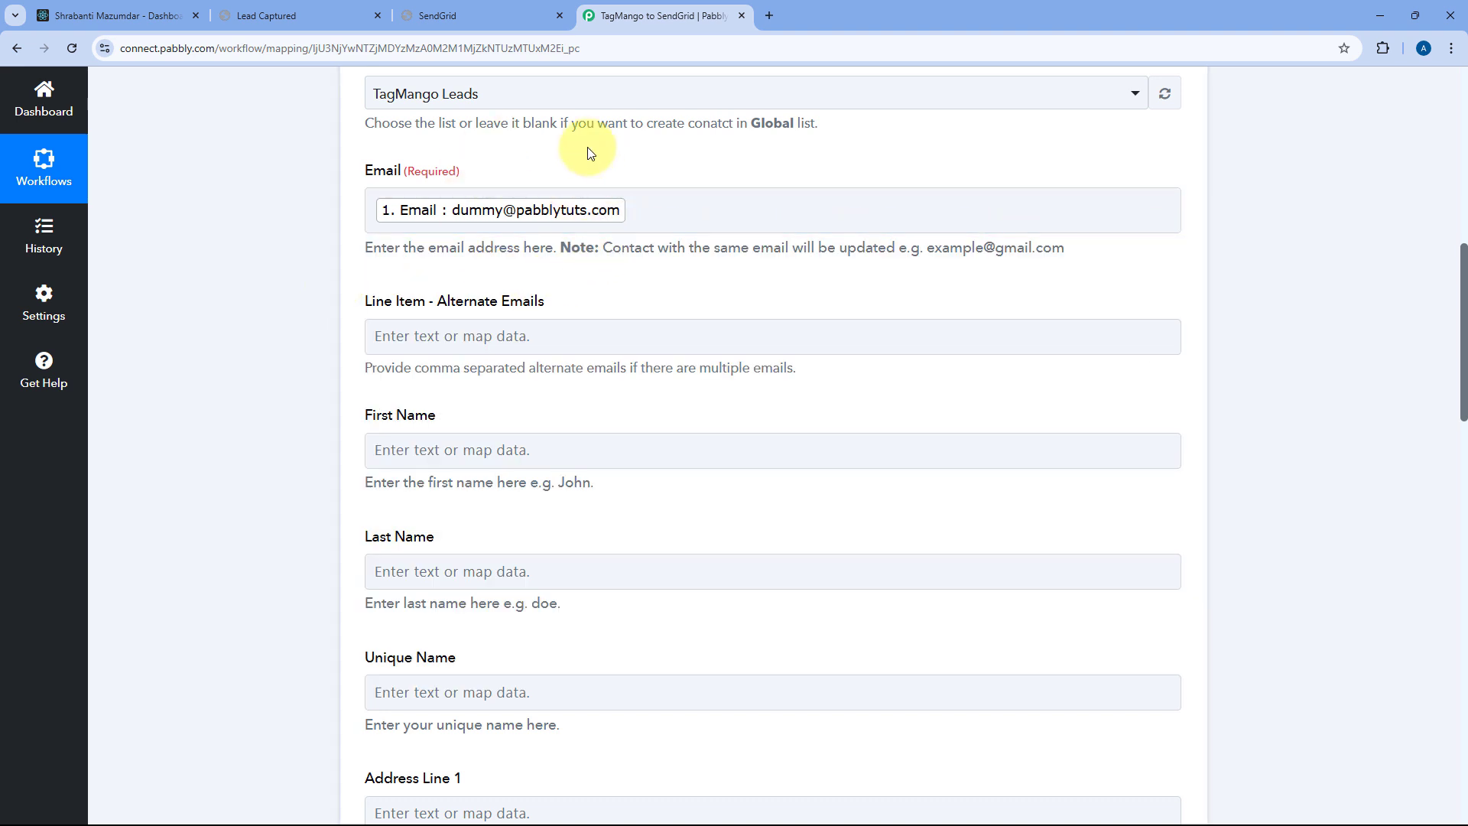
Check the TagMango lead submission page, return to Pabbly Connect and review the SendGrid action's Alternate Emails, First Name and Last Name fields
click(302, 9)
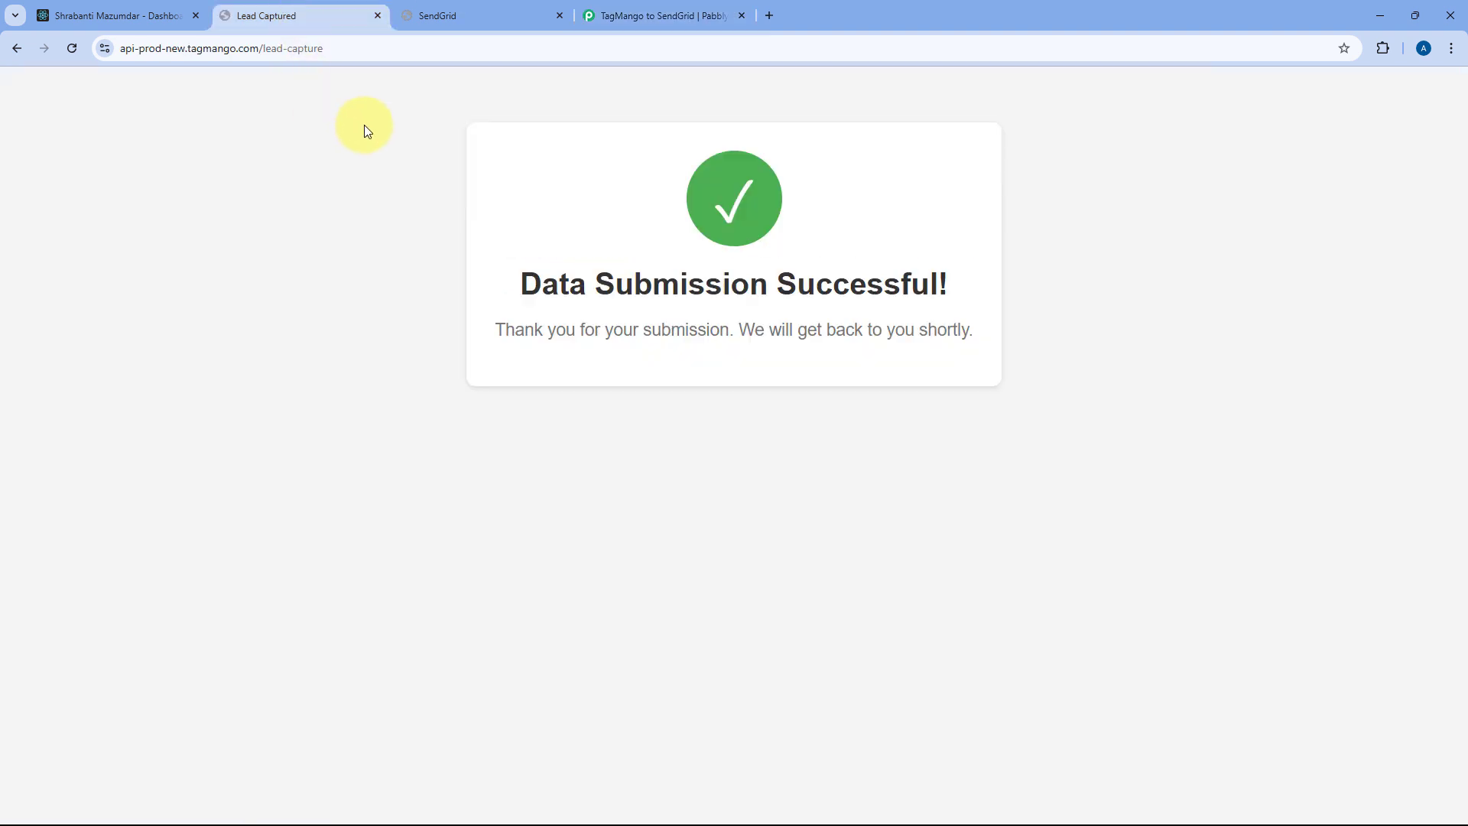
click(656, 16)
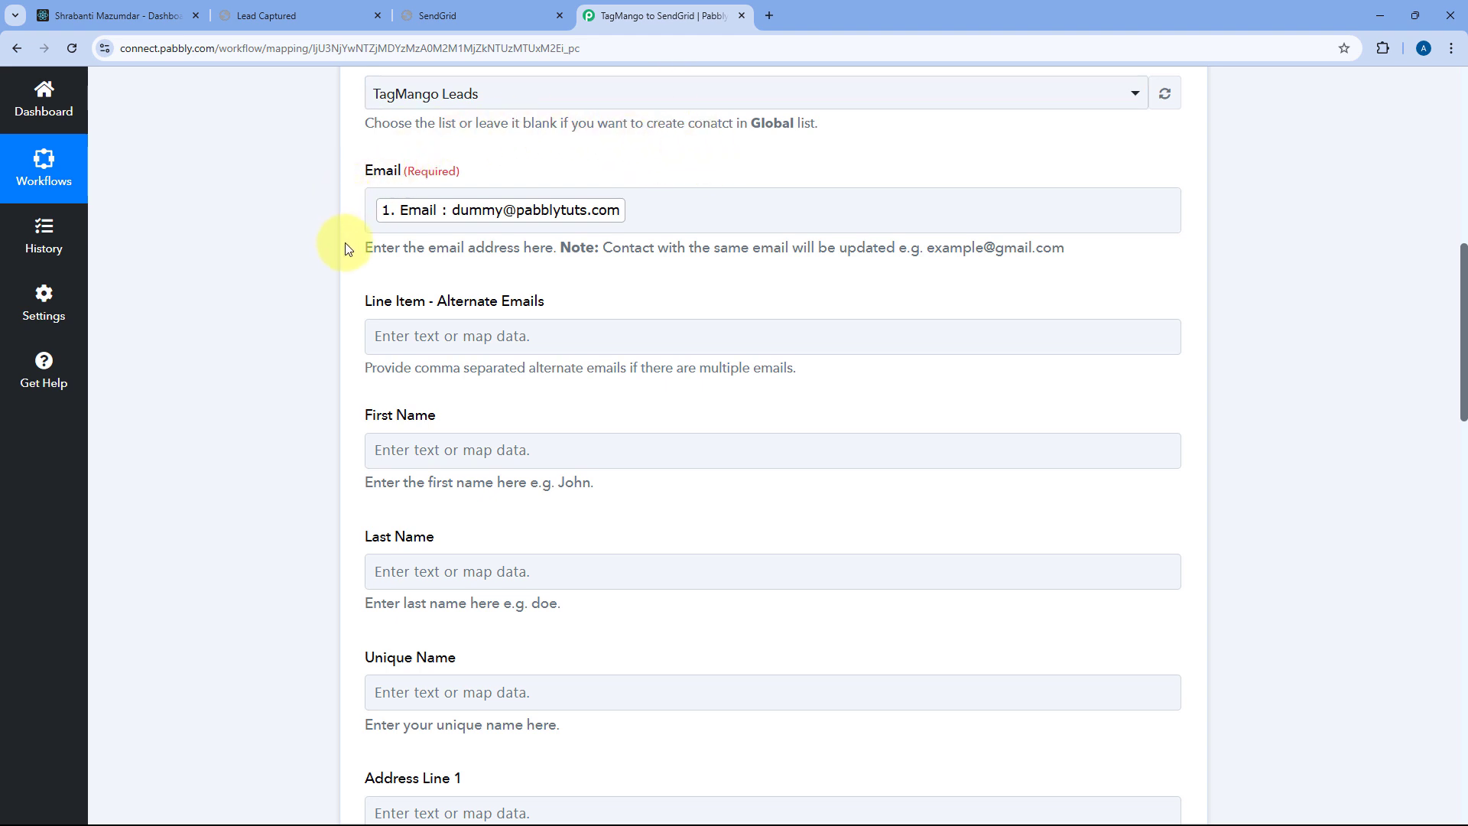
scroll(421, 230, down, 1)
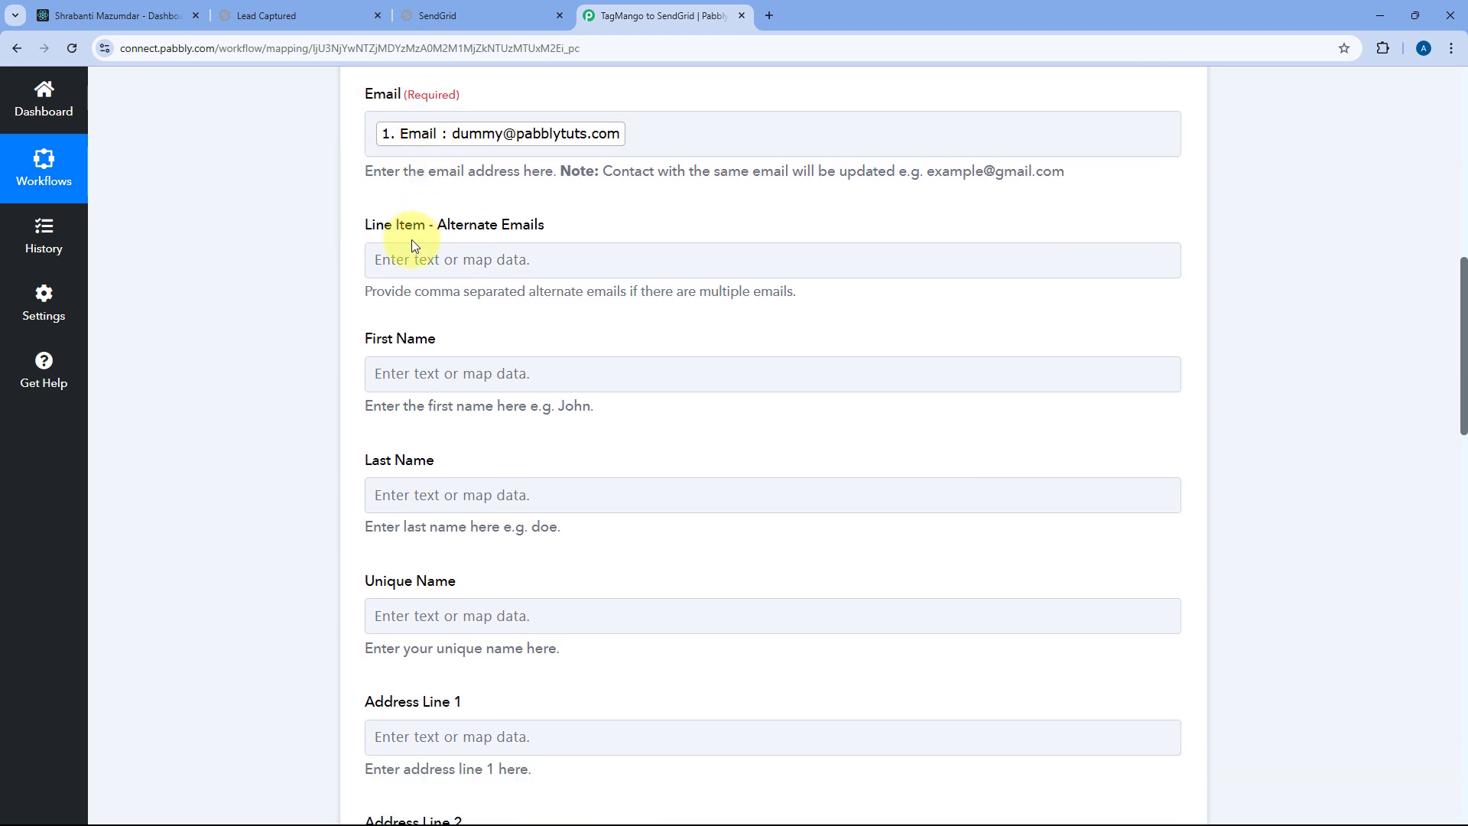
drag(570, 229, 432, 227)
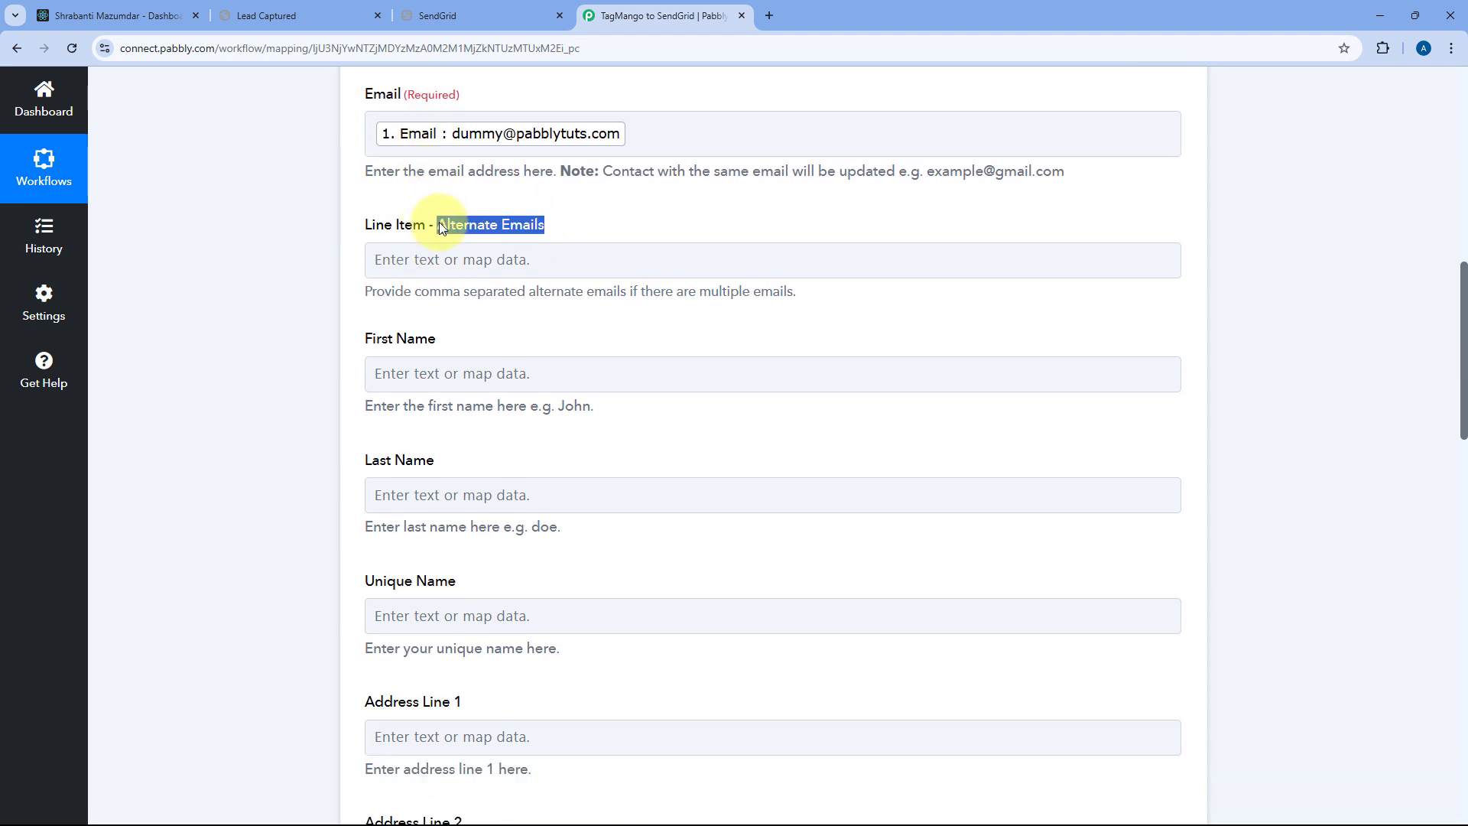
click(585, 228)
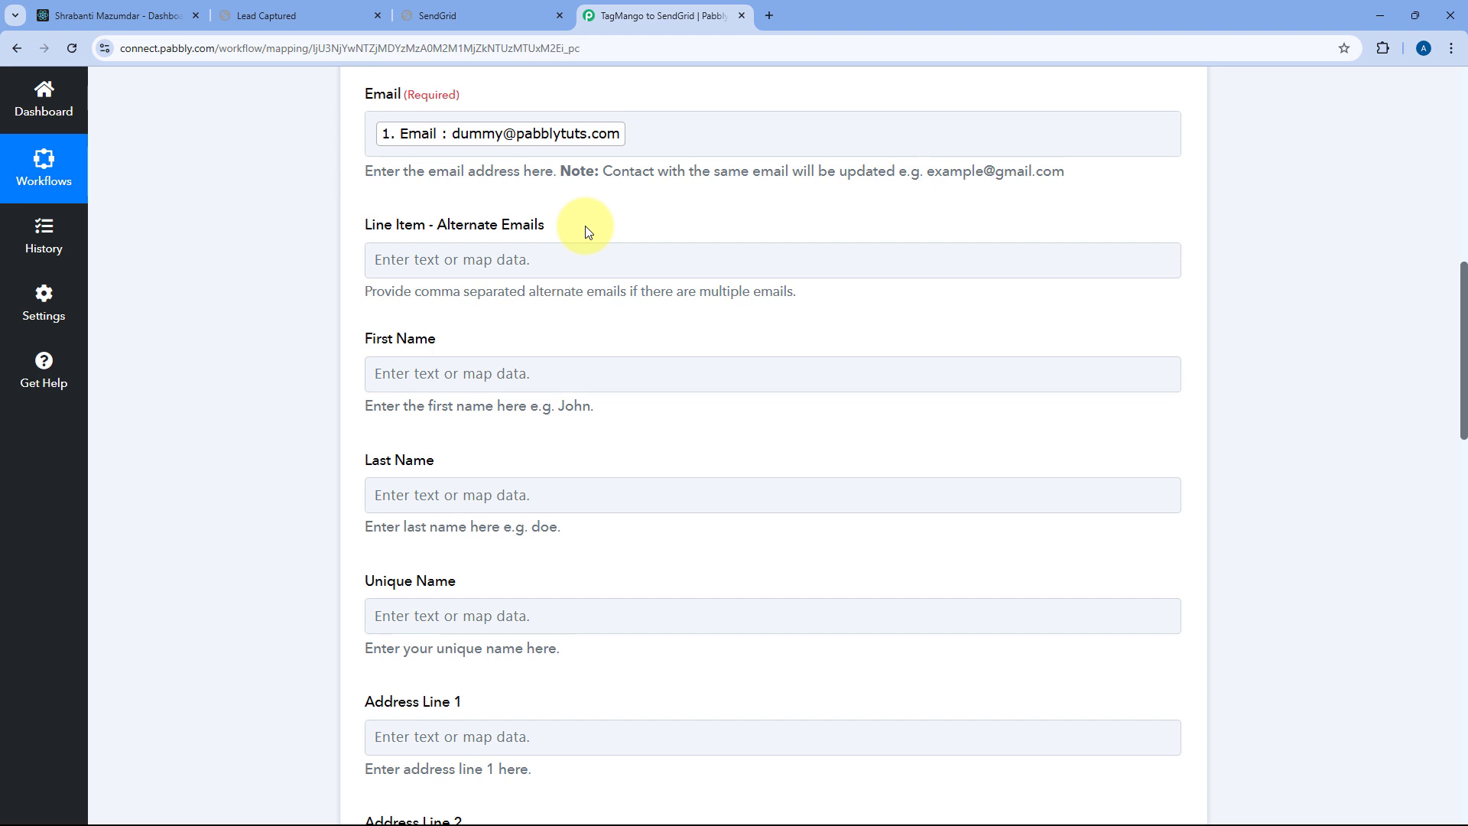
drag(586, 232, 354, 236)
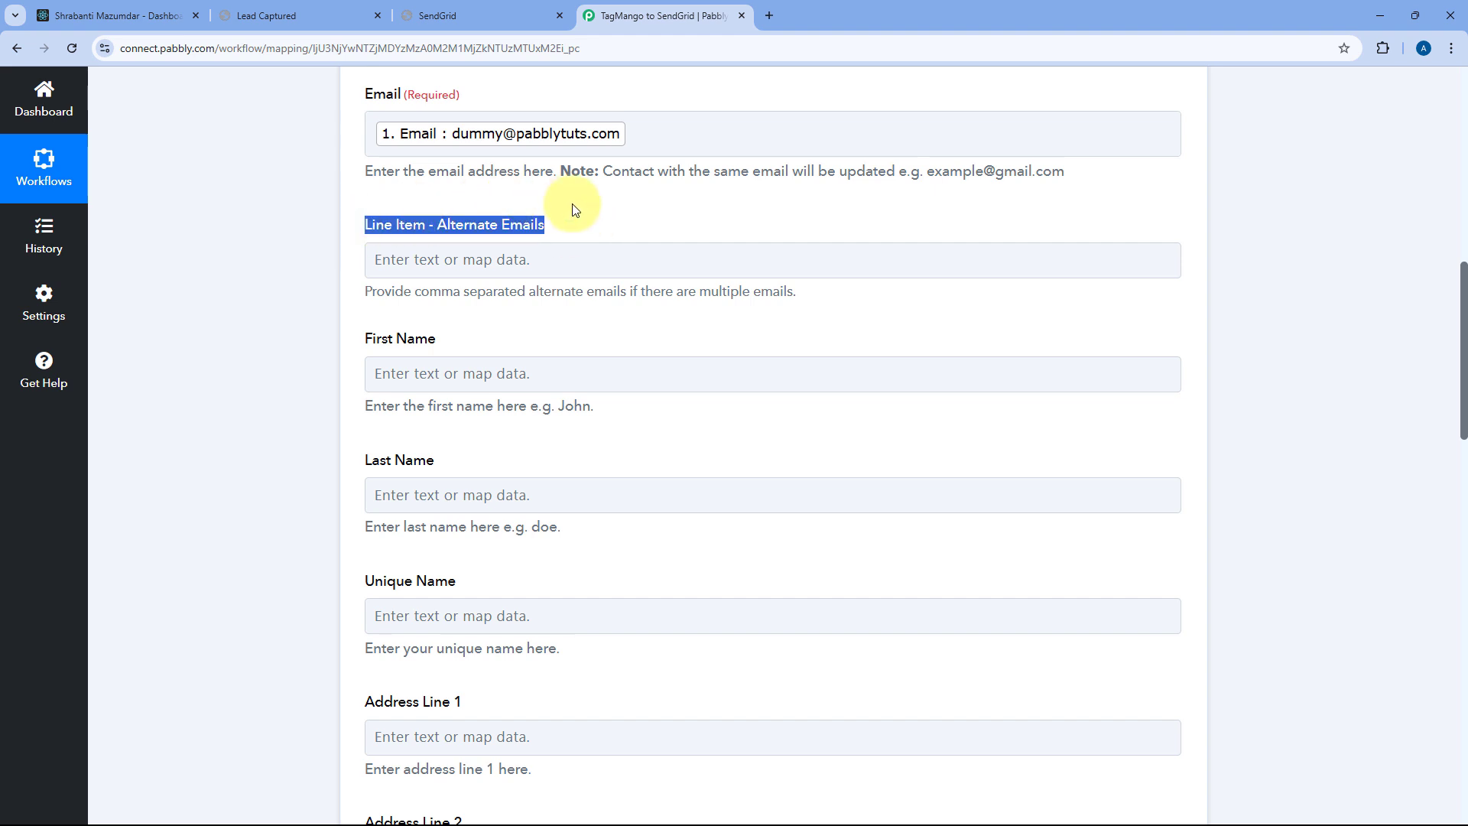
click(570, 223)
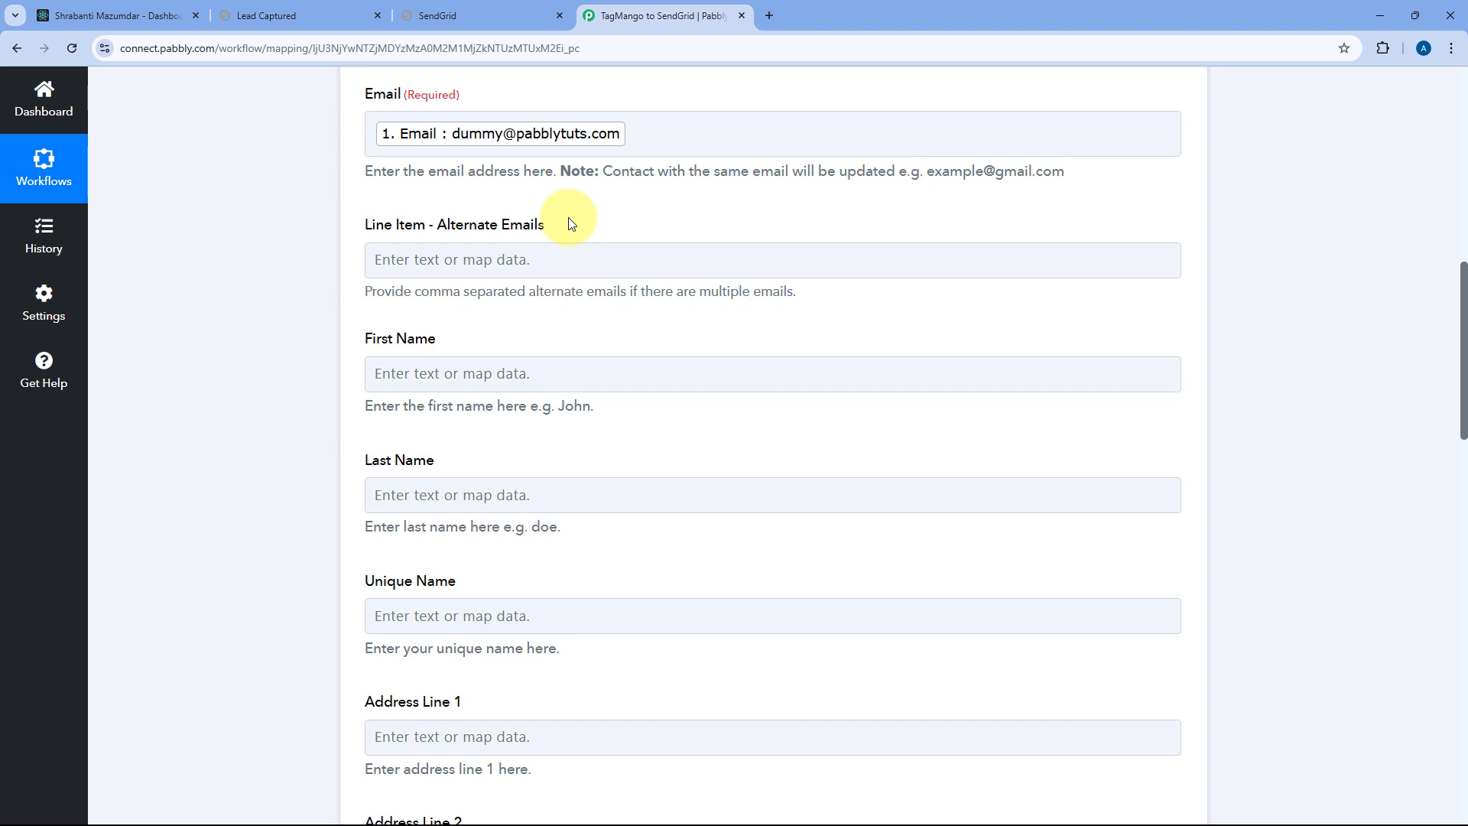
scroll(564, 219, down, 1)
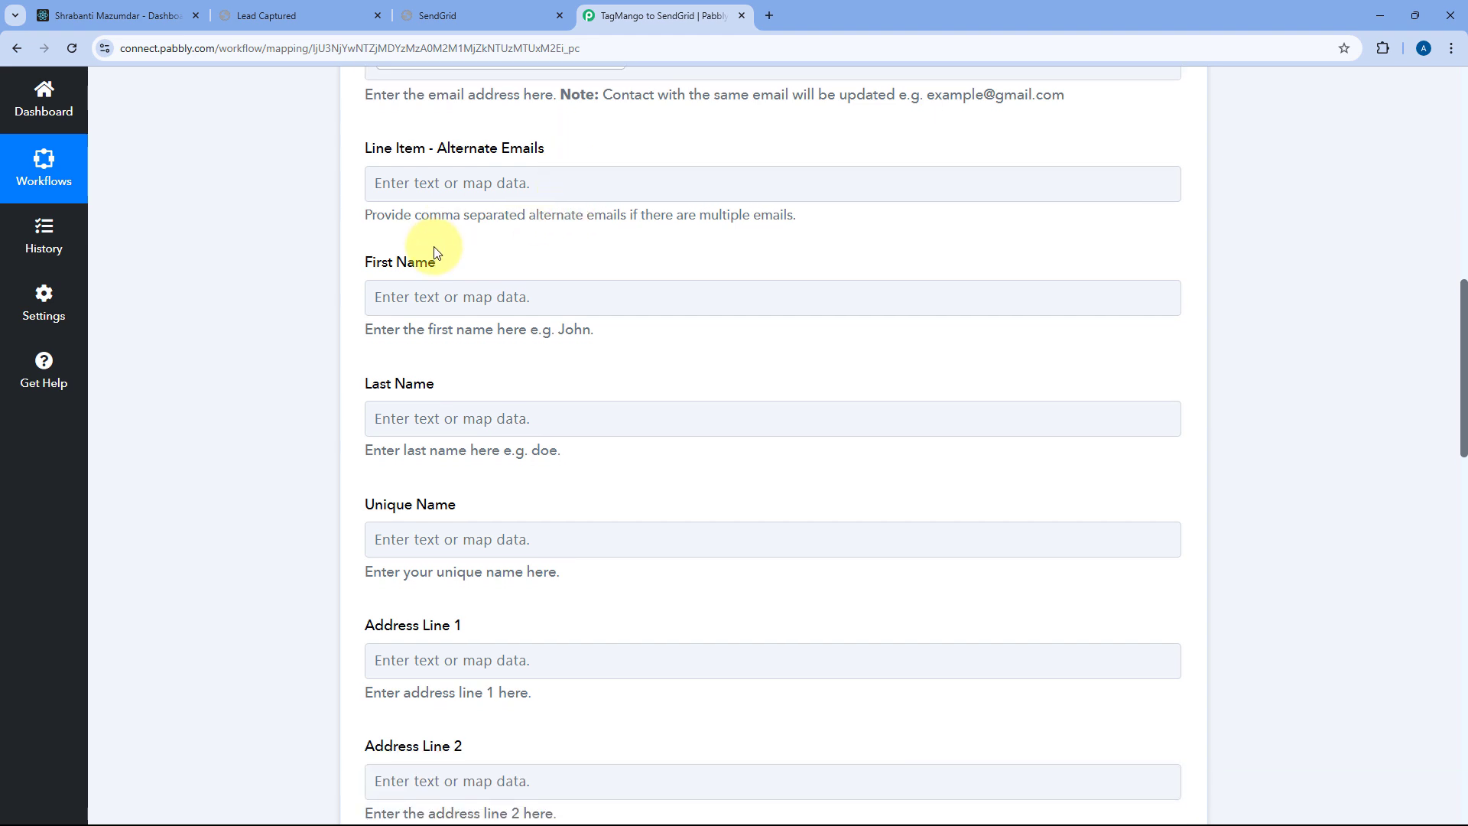
drag(437, 263, 348, 263)
drag(440, 383, 361, 380)
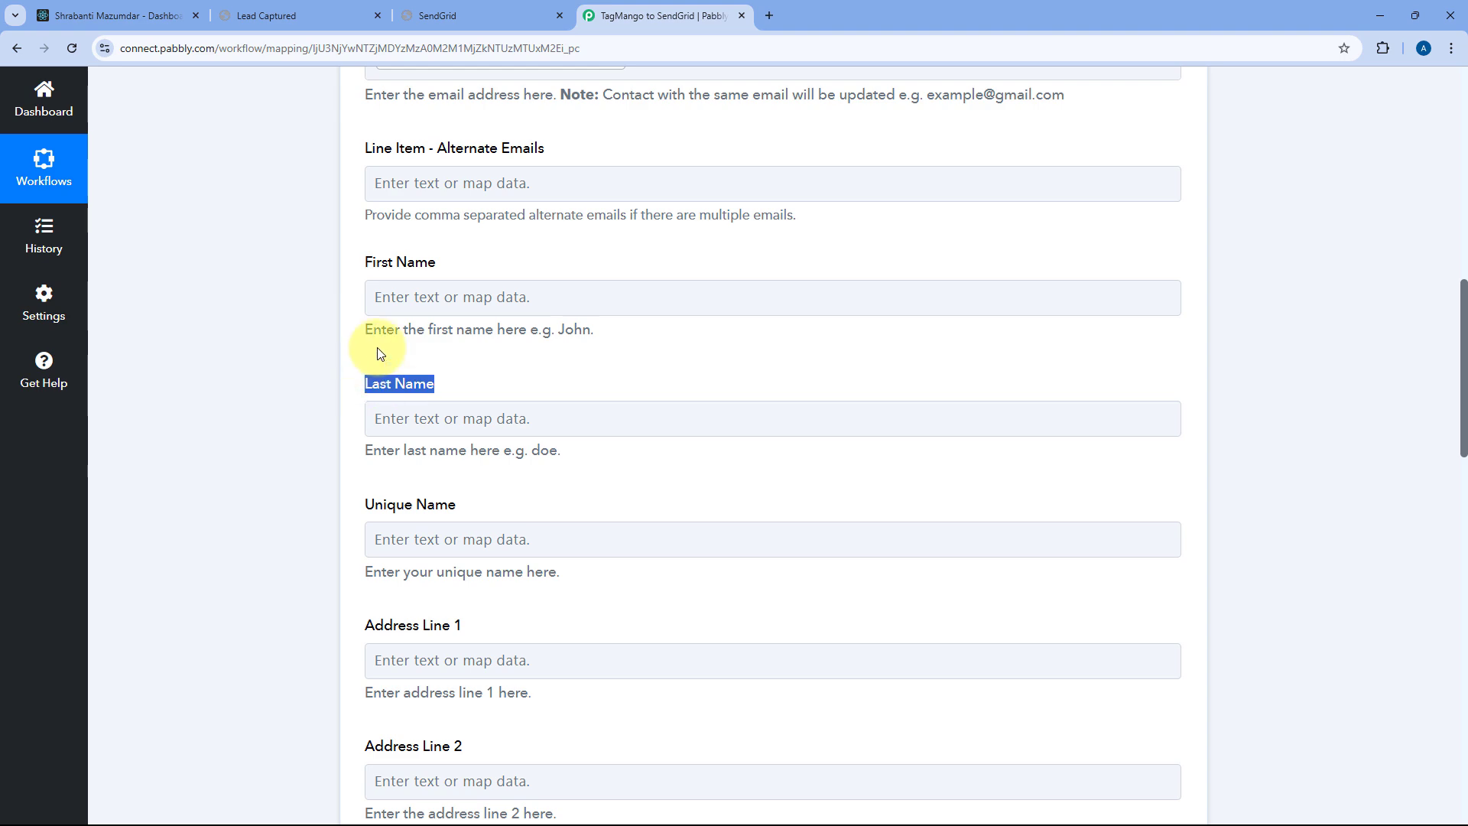
click(495, 257)
Reopen the TagMango trigger step and examine the Name value in its received response
scroll(497, 263, up, 12)
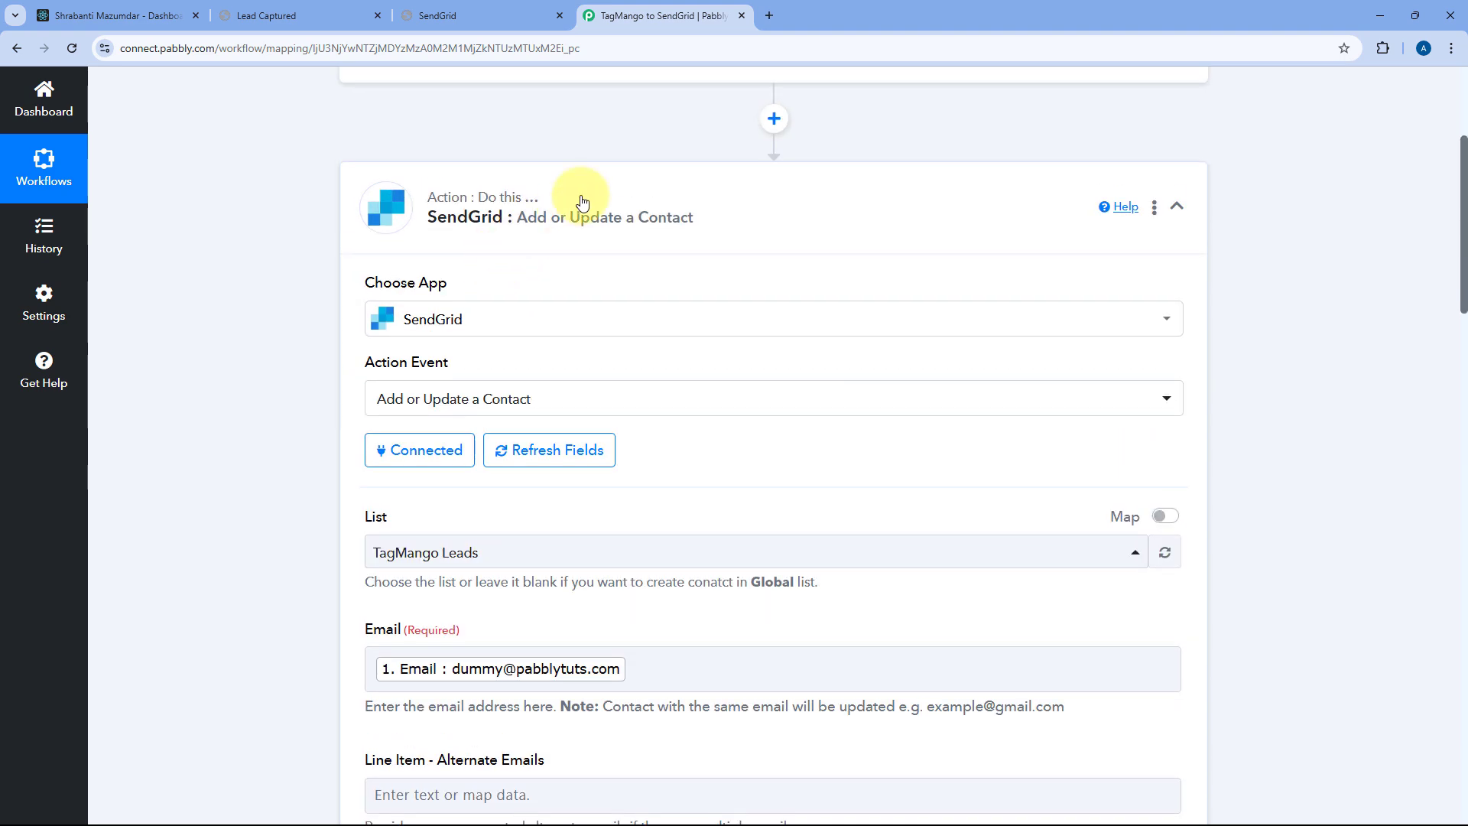
scroll(275, 313, down, 8)
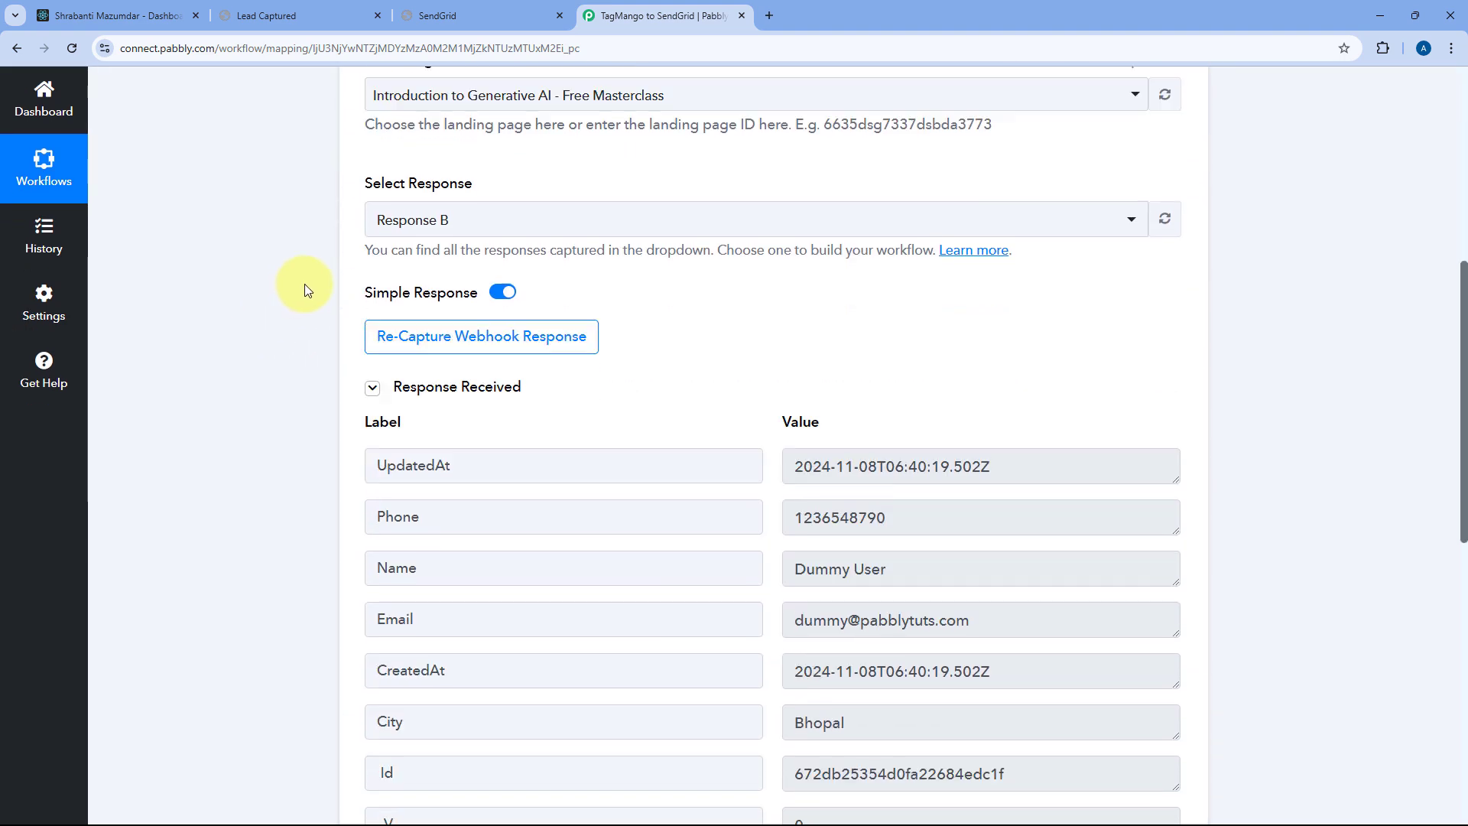
drag(910, 342, 777, 327)
click(771, 327)
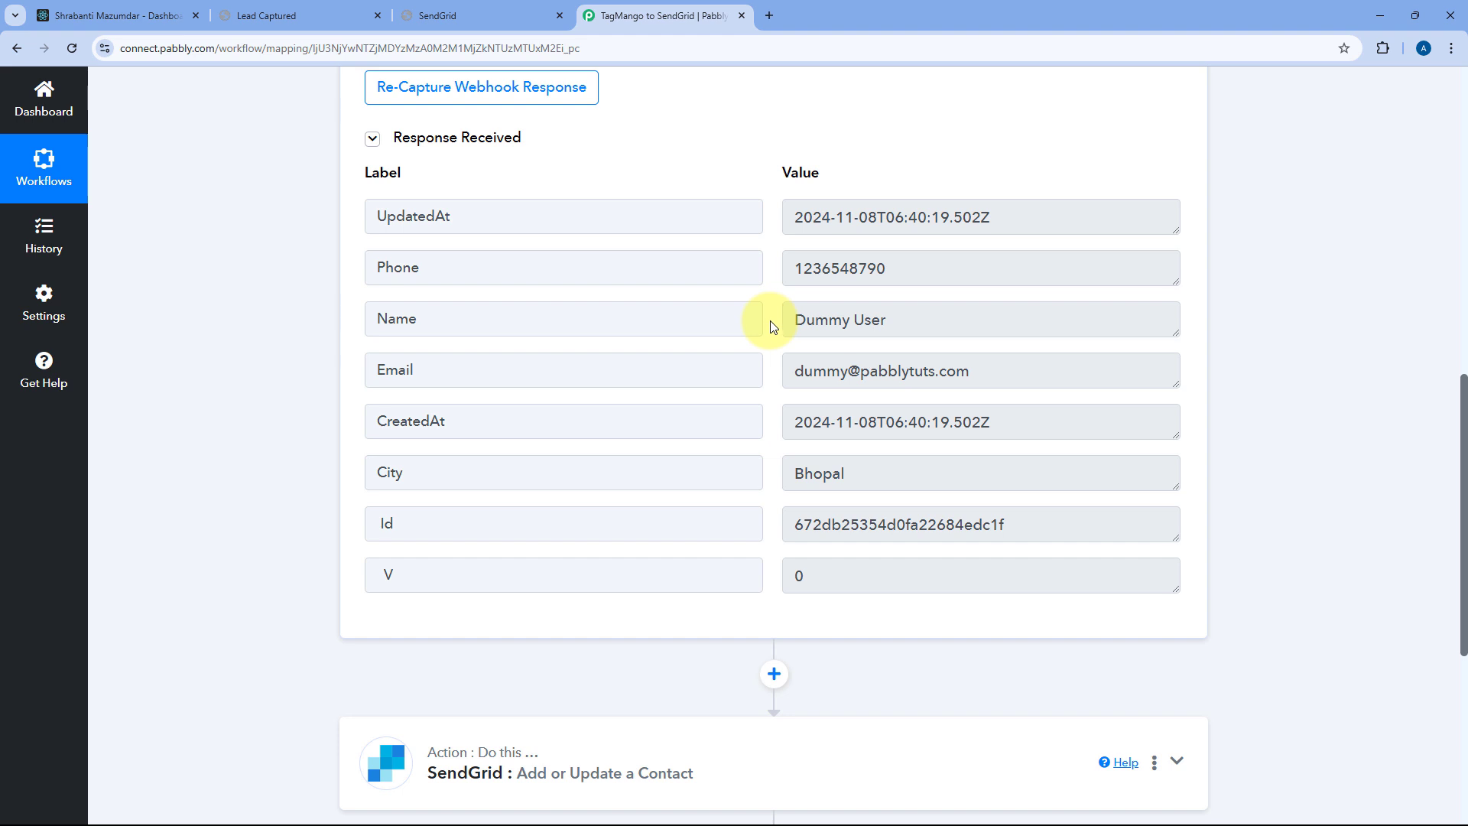
drag(773, 324, 913, 335)
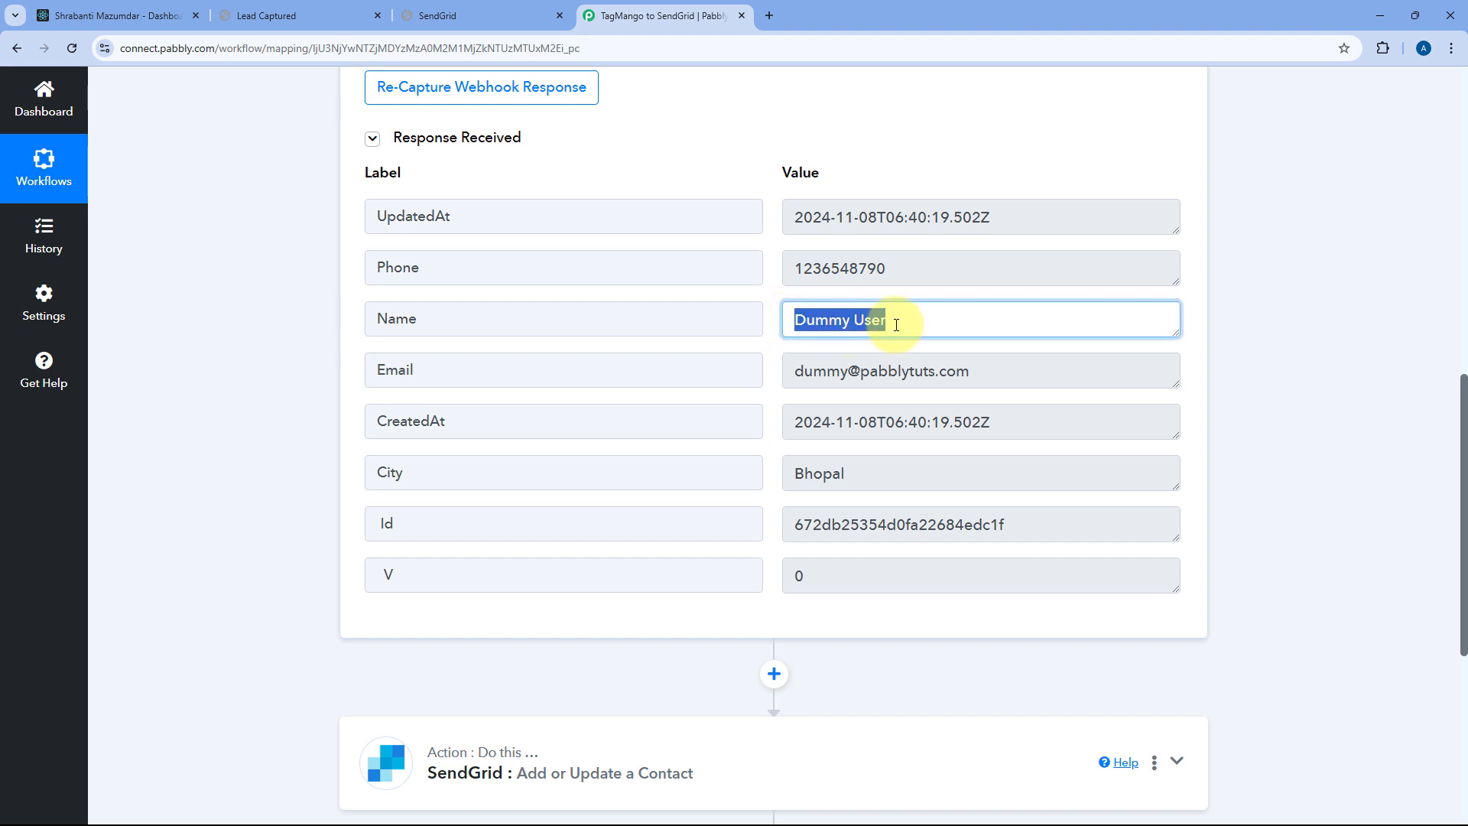
click(790, 320)
click(771, 324)
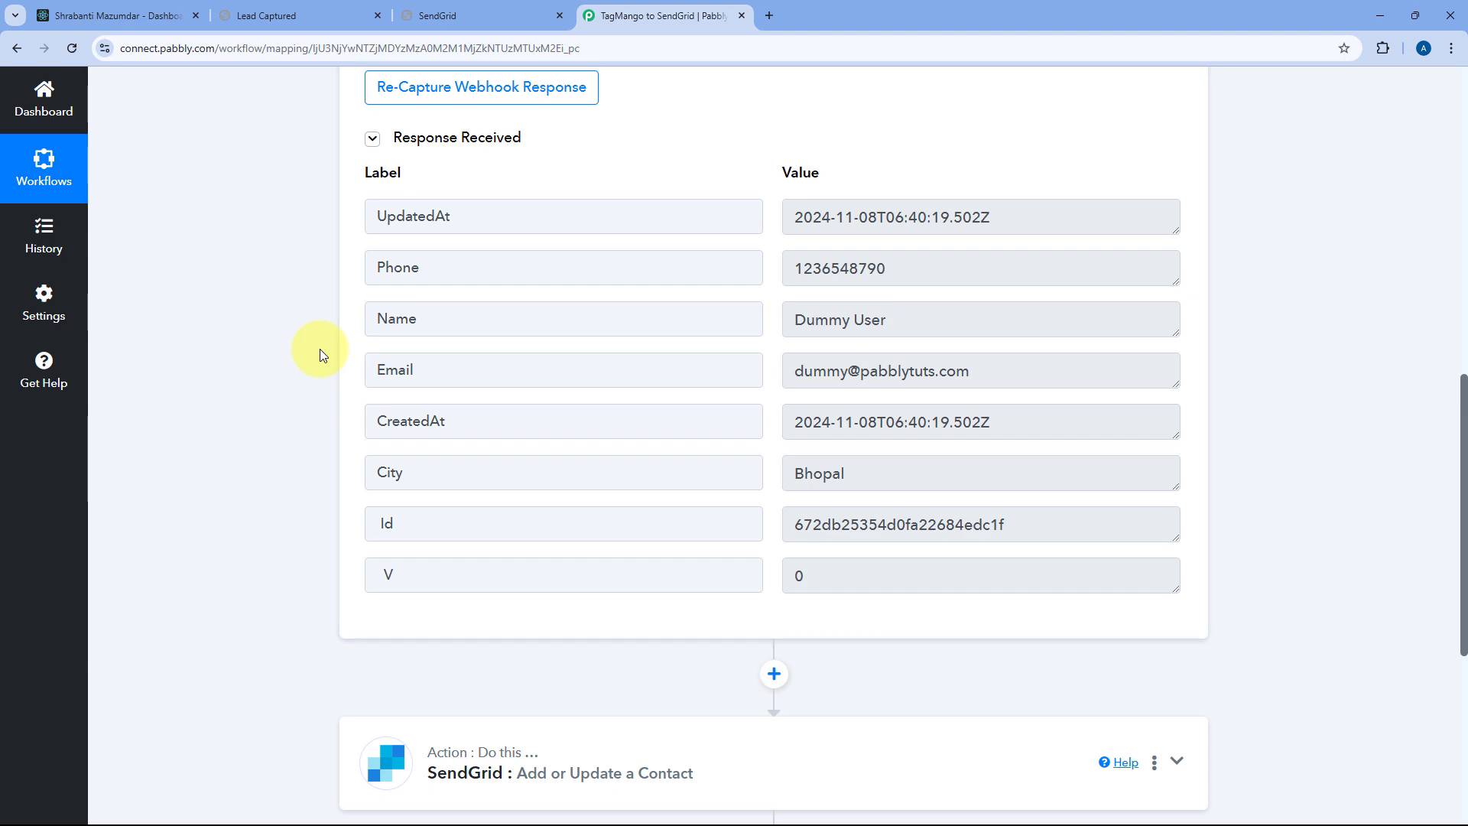
Insert a Text Formatter (Pabbly) action step between the TagMango trigger and the SendGrid action
scroll(366, 407, down, 3)
click(773, 368)
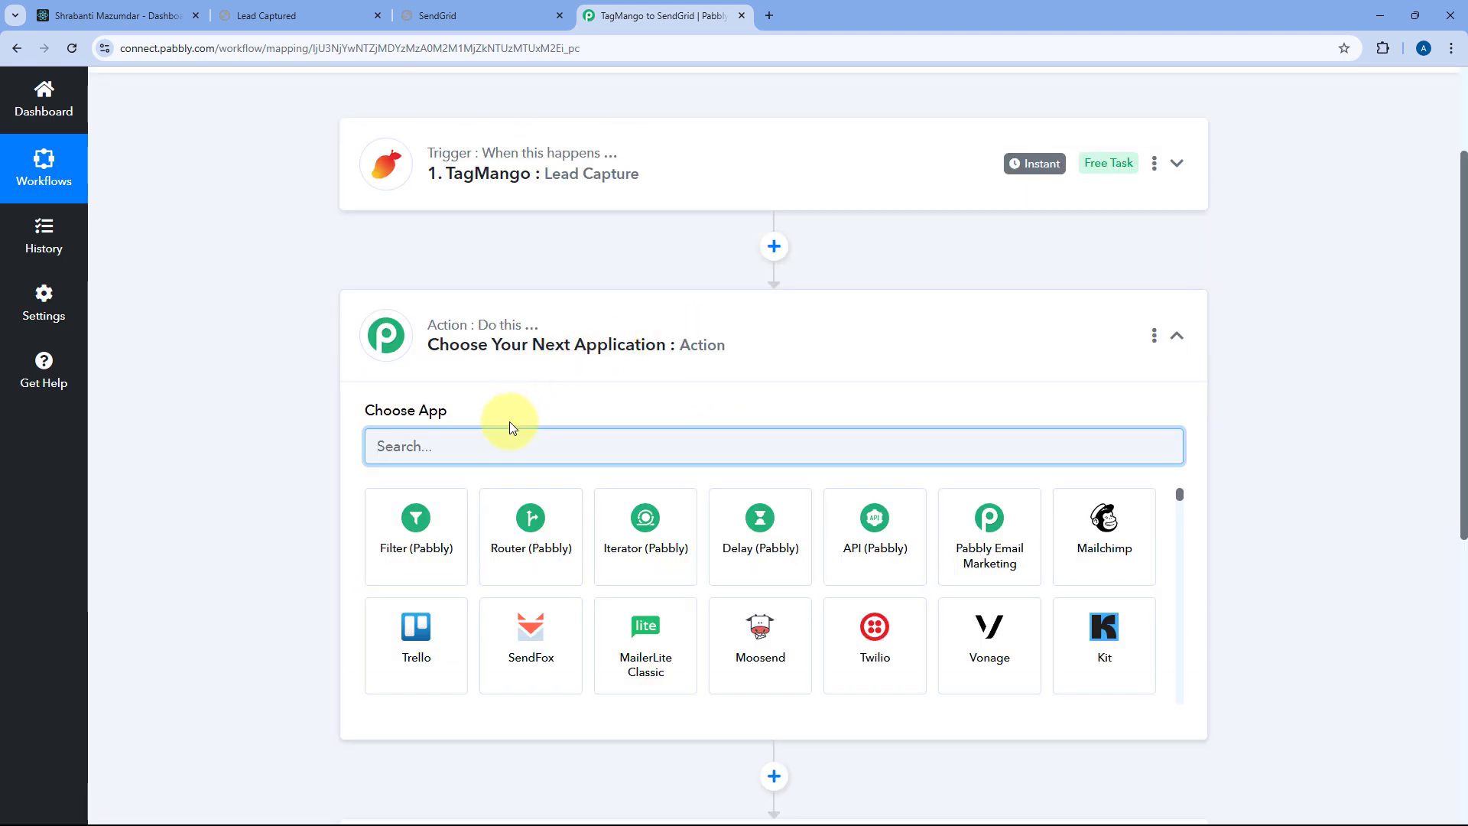
text(Text)
click(442, 529)
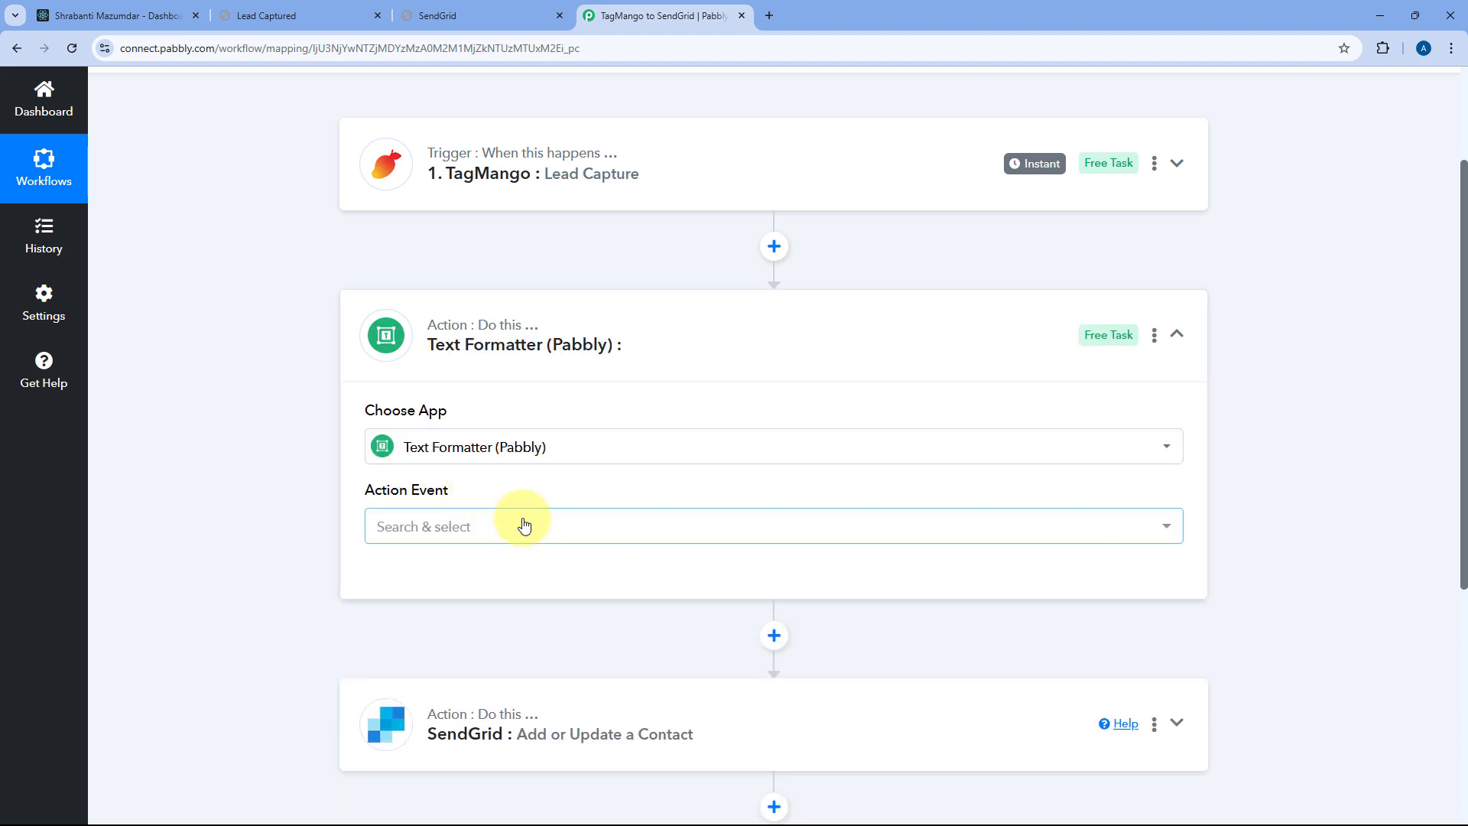
Set the Text Formatter's action event to Split Text and connect it
click(524, 526)
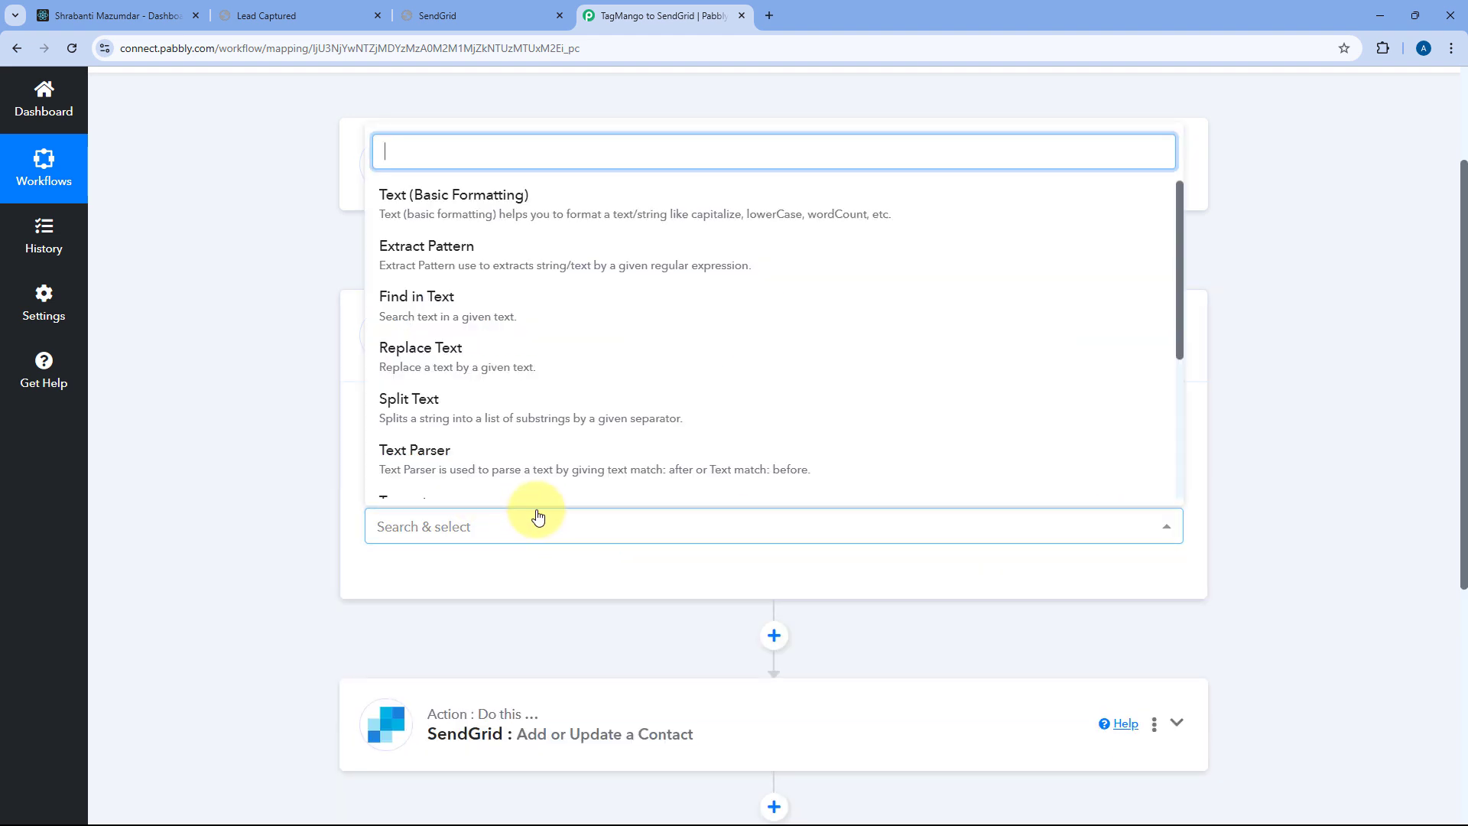
click(469, 403)
scroll(374, 444, down, 1)
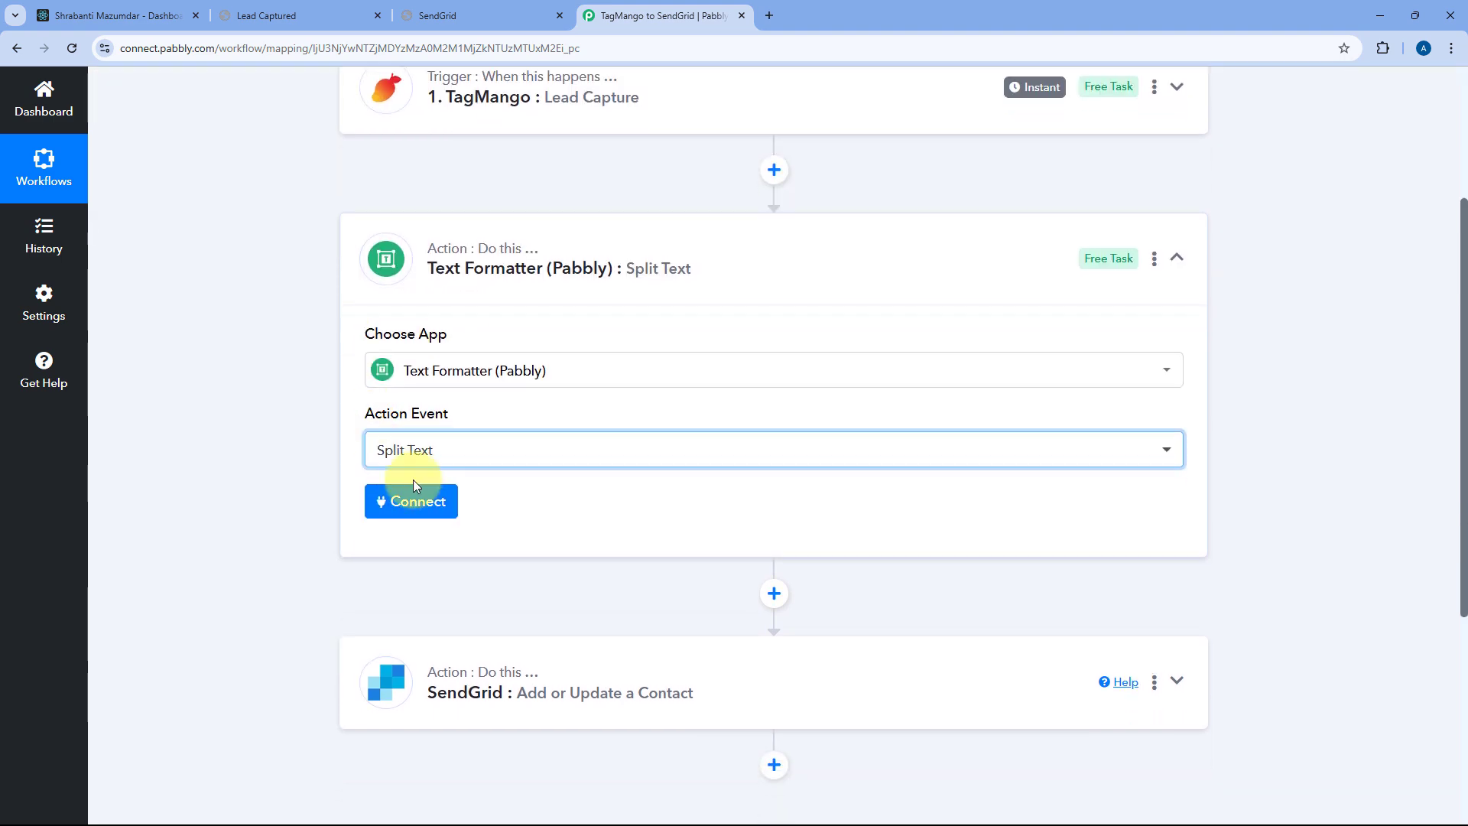
click(413, 489)
Map the Text to Split field to the Name value from the TagMango Lead Capture response
scroll(301, 438, down, 2)
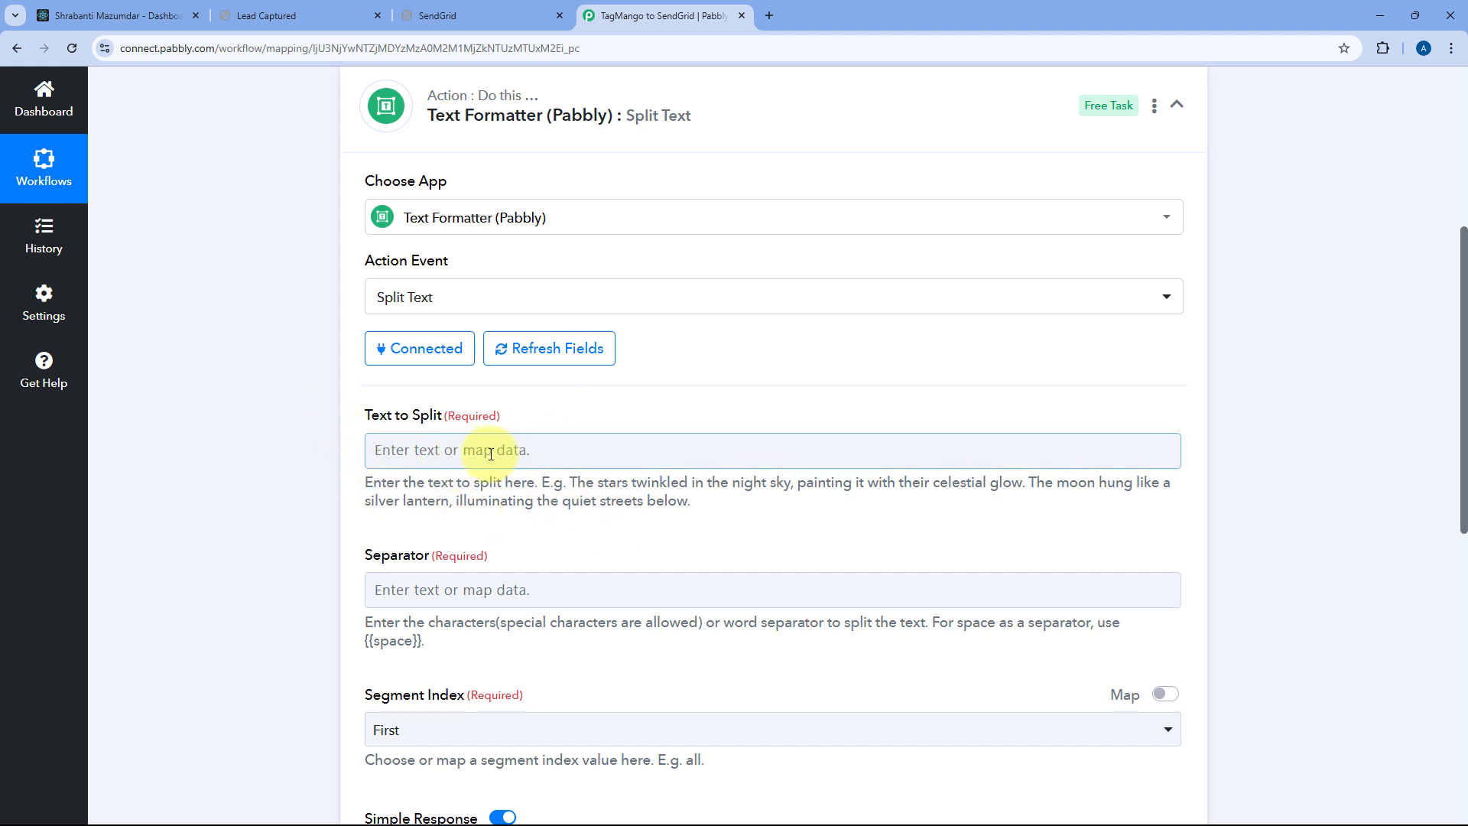
click(421, 451)
scroll(343, 451, down, 1)
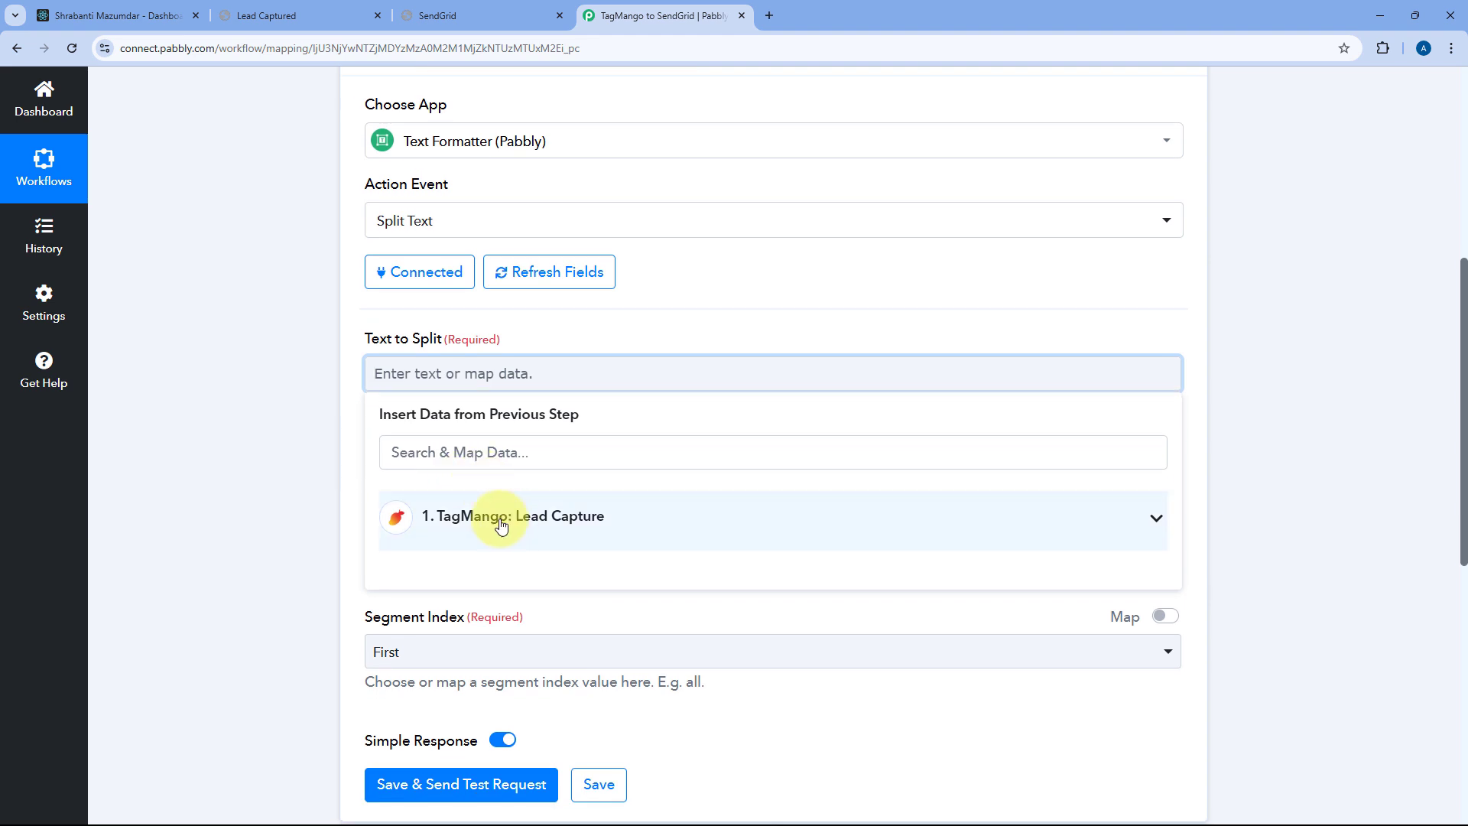
click(502, 515)
click(479, 642)
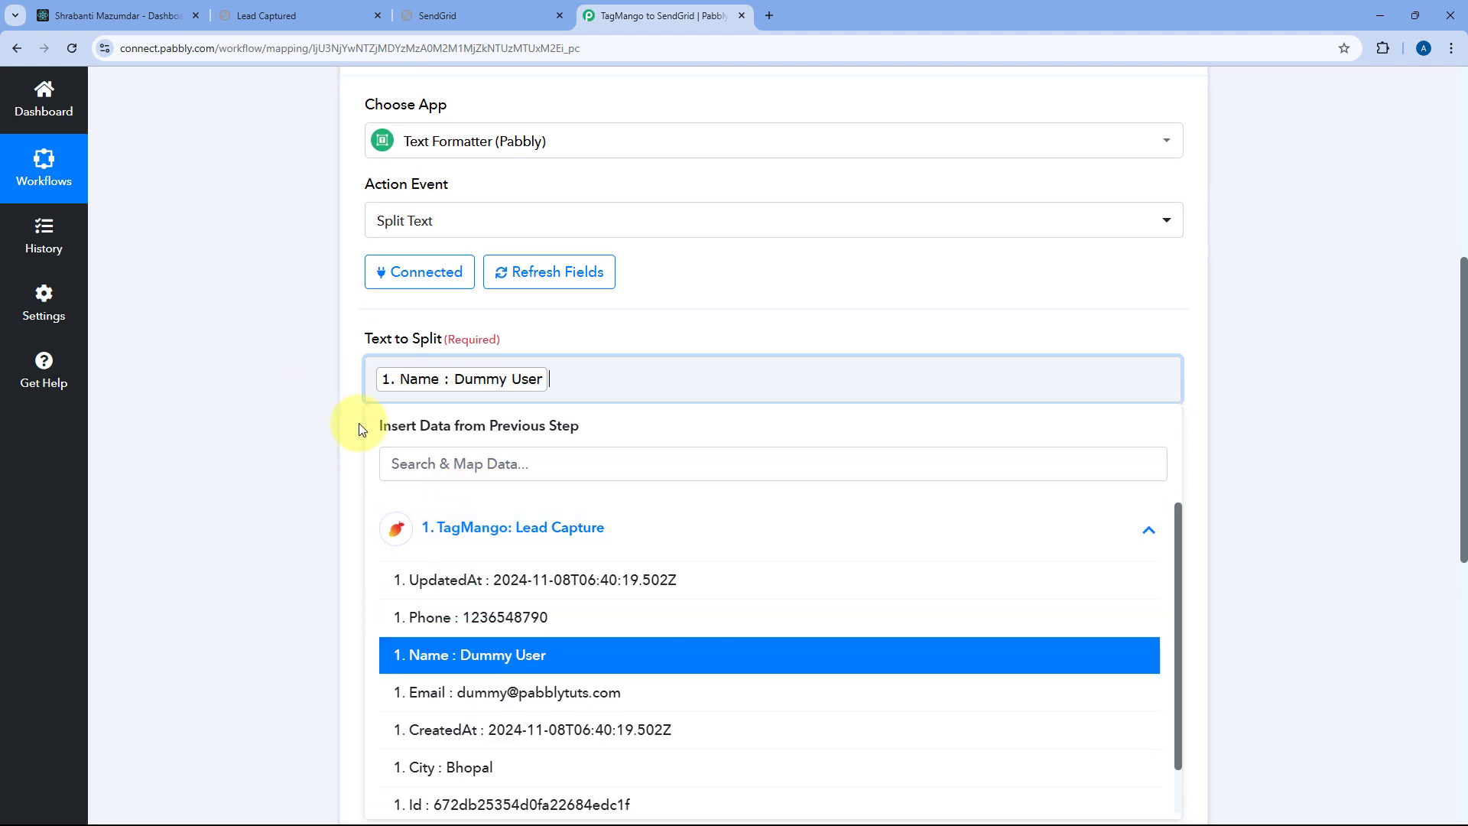
click(360, 424)
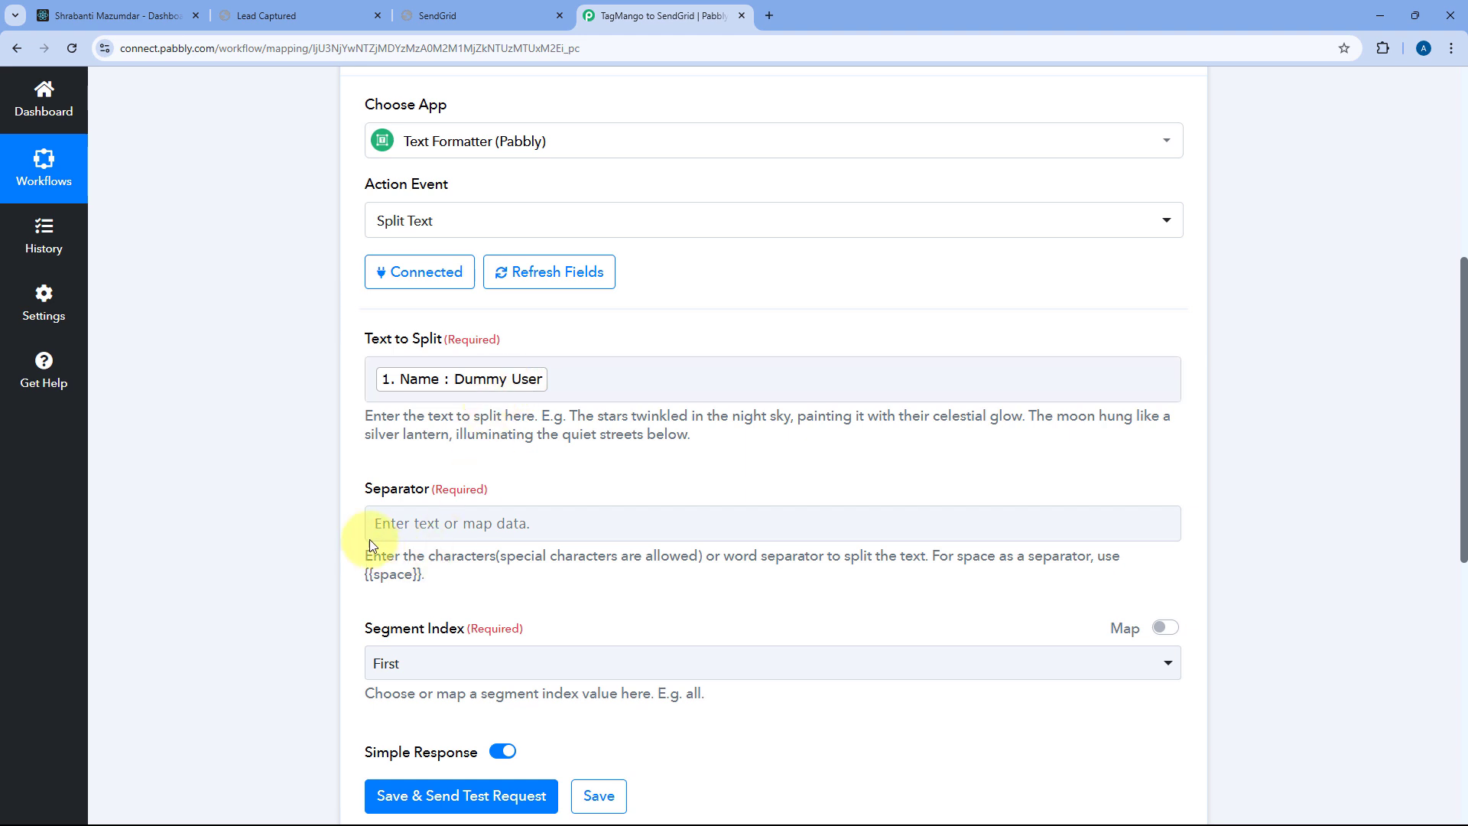
Copy {{space}} from the Separator field's help text and paste it in as the separator
drag(363, 574, 423, 575)
key(ctrl+c)
click(429, 533)
key(ctrl+v)
click(464, 490)
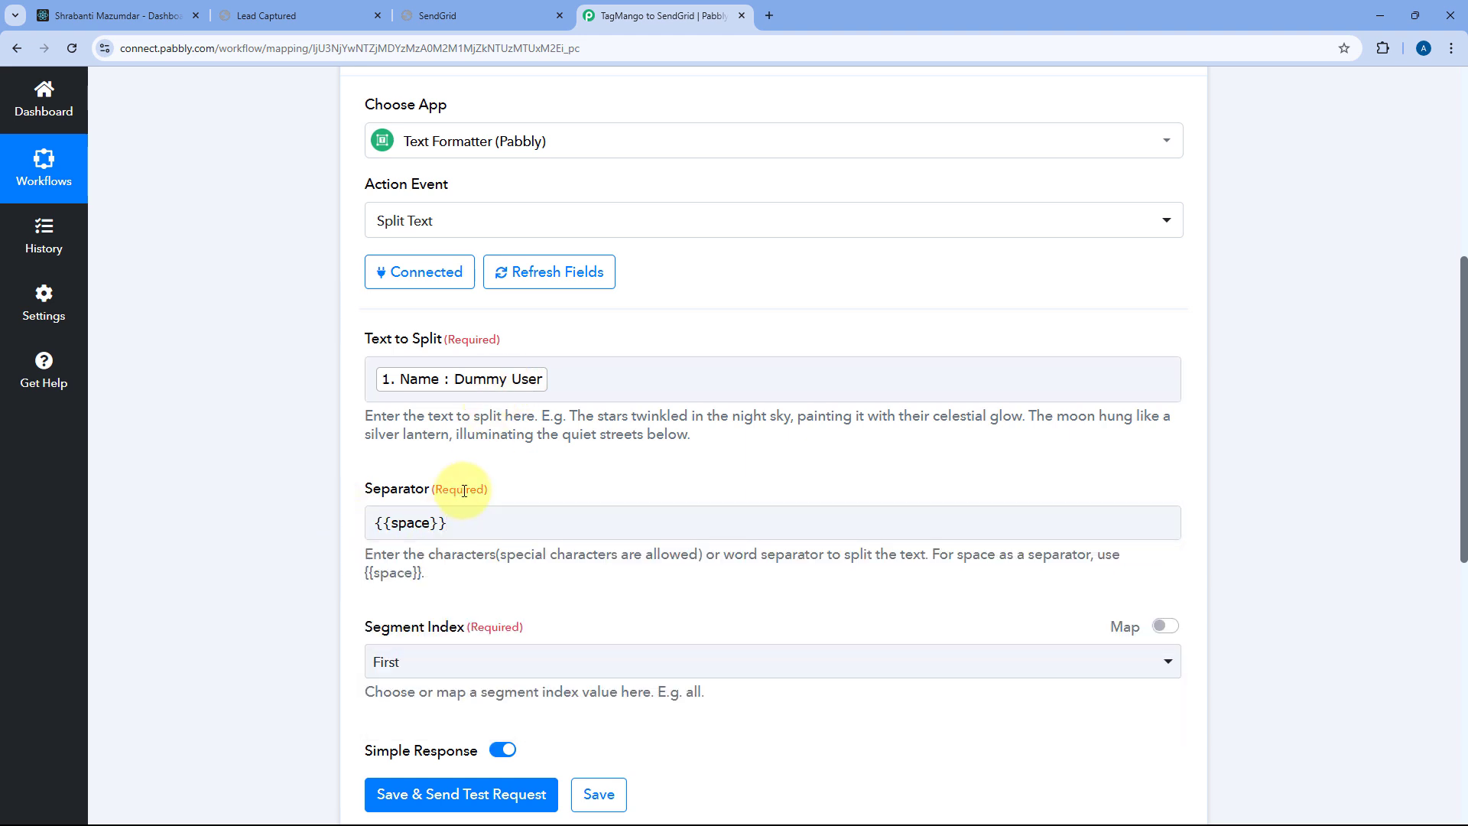
scroll(465, 490, down, 1)
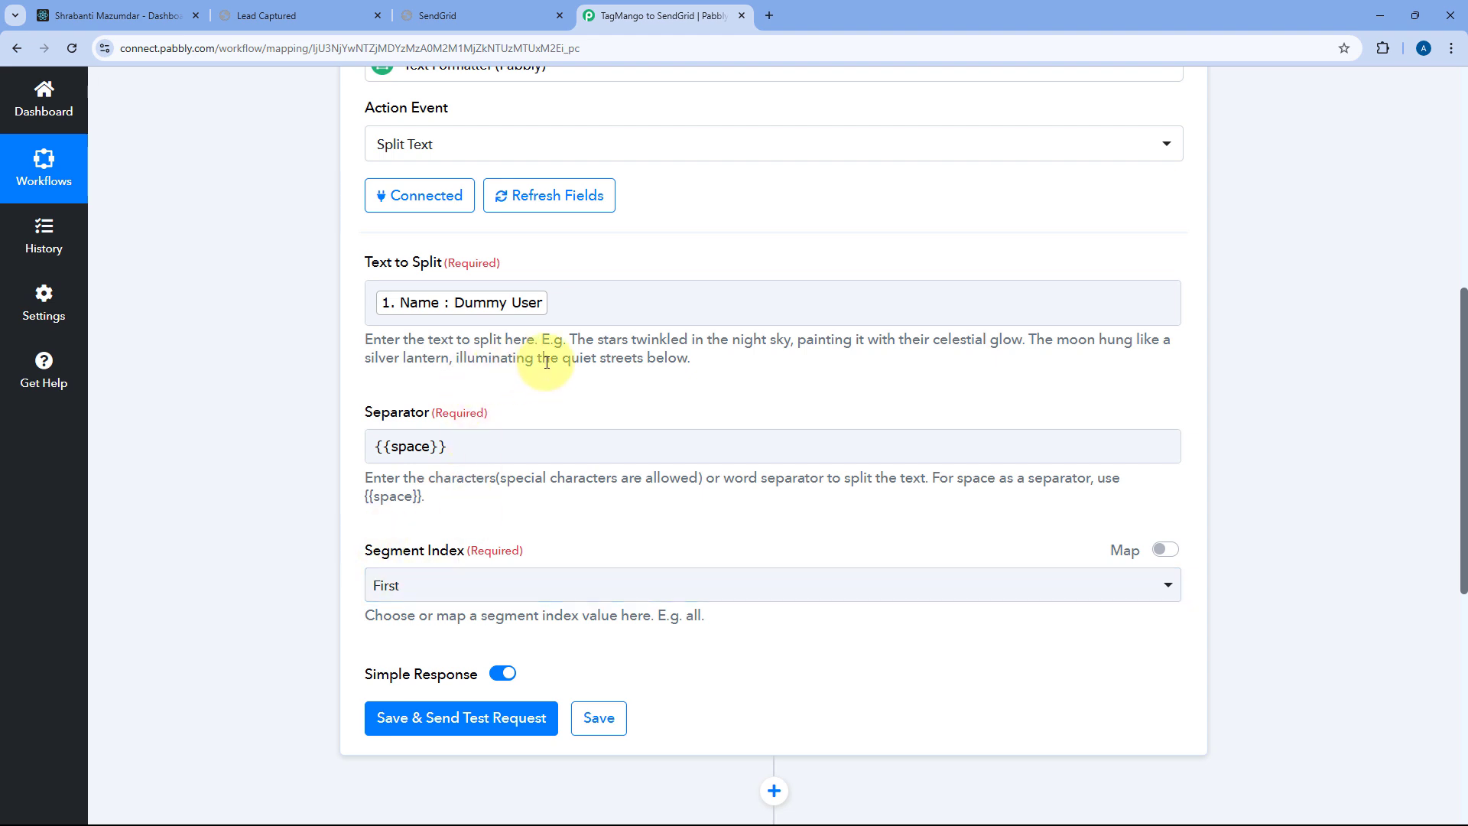
Set the Text Formatter's Segment Index to All, save the step and send a test request
click(436, 588)
click(427, 538)
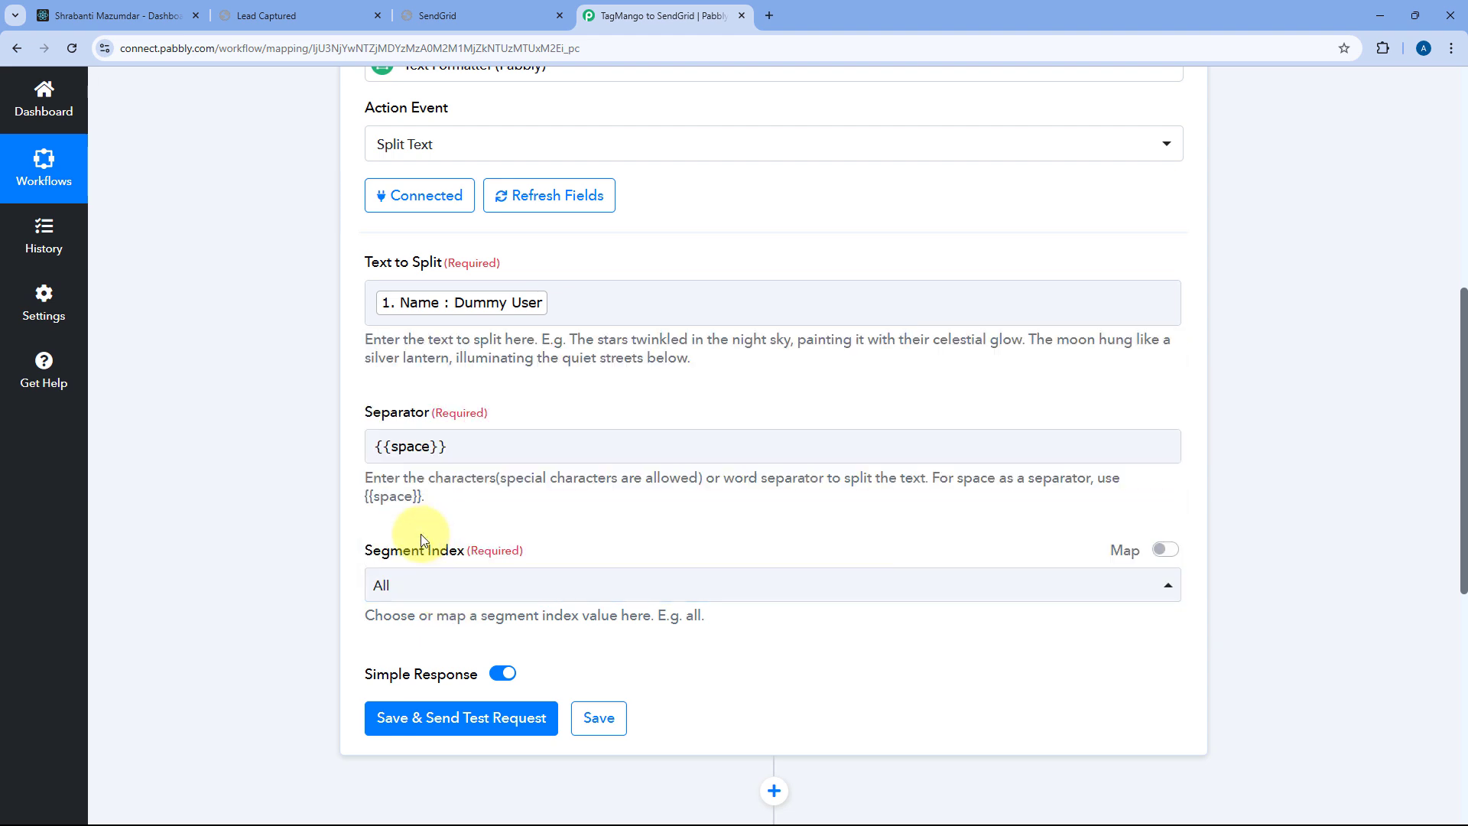
click(459, 725)
scroll(317, 491, down, 2)
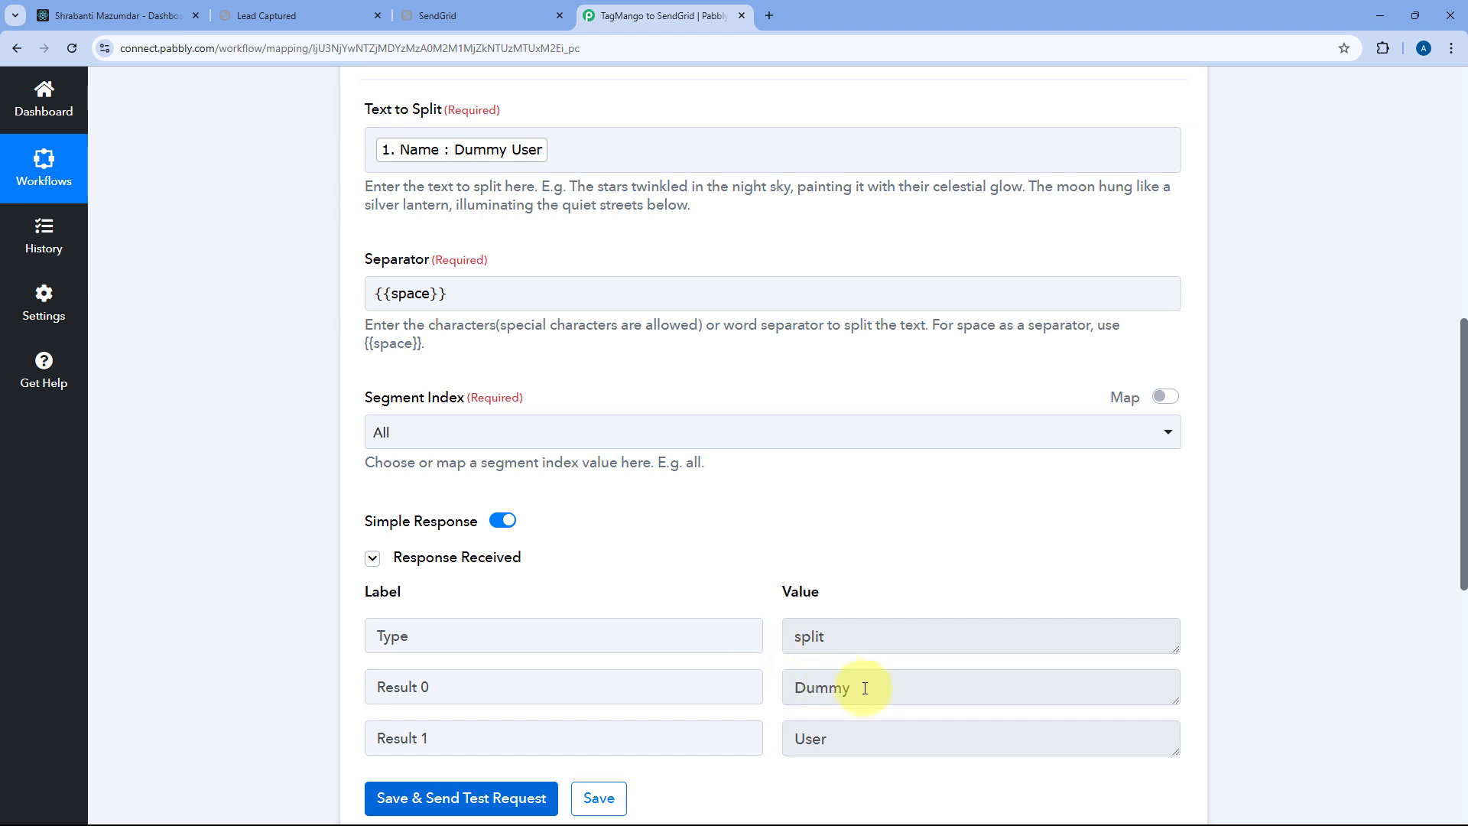
drag(871, 688, 770, 692)
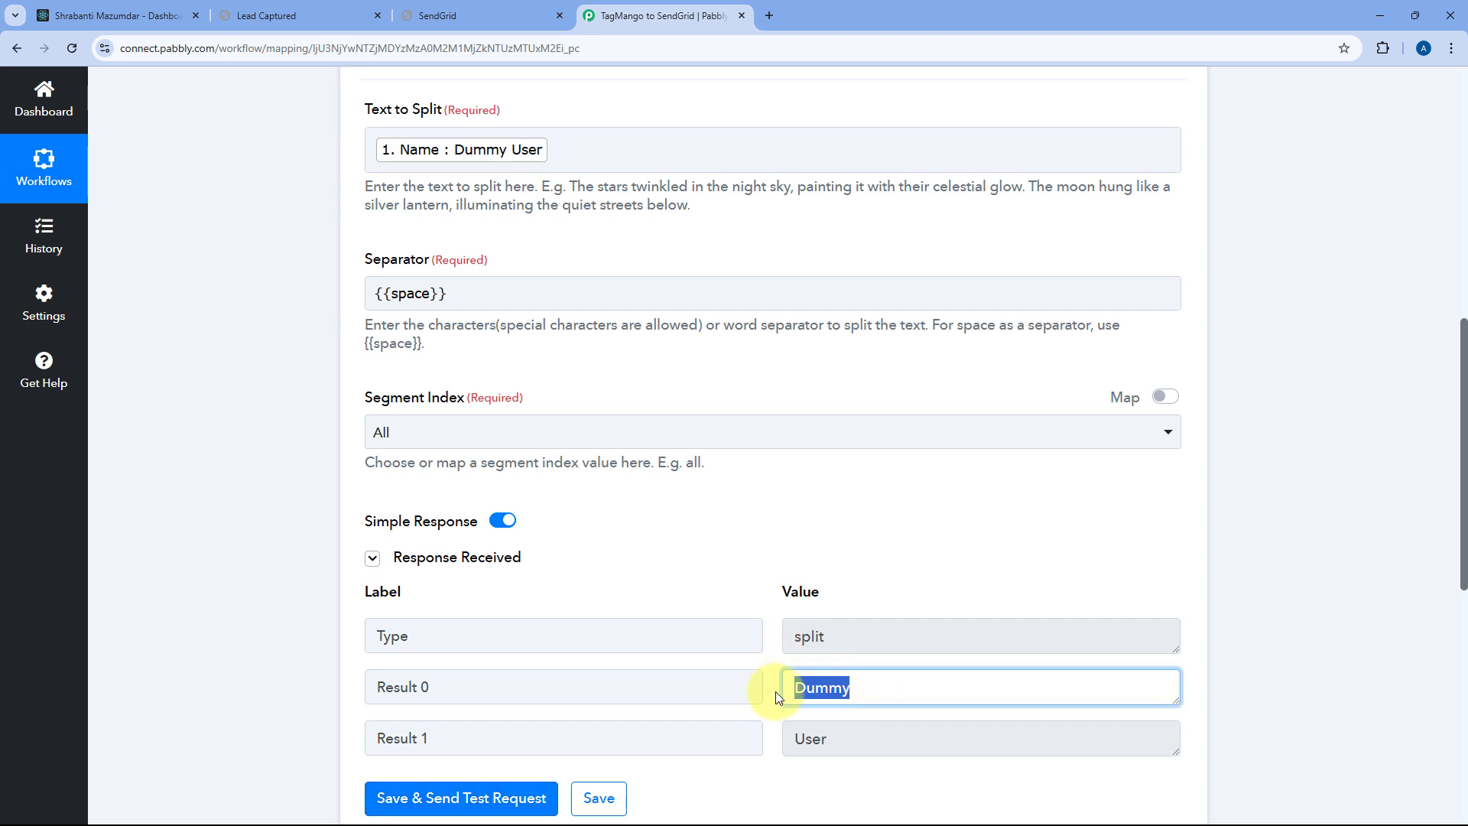
drag(859, 734, 754, 727)
click(783, 706)
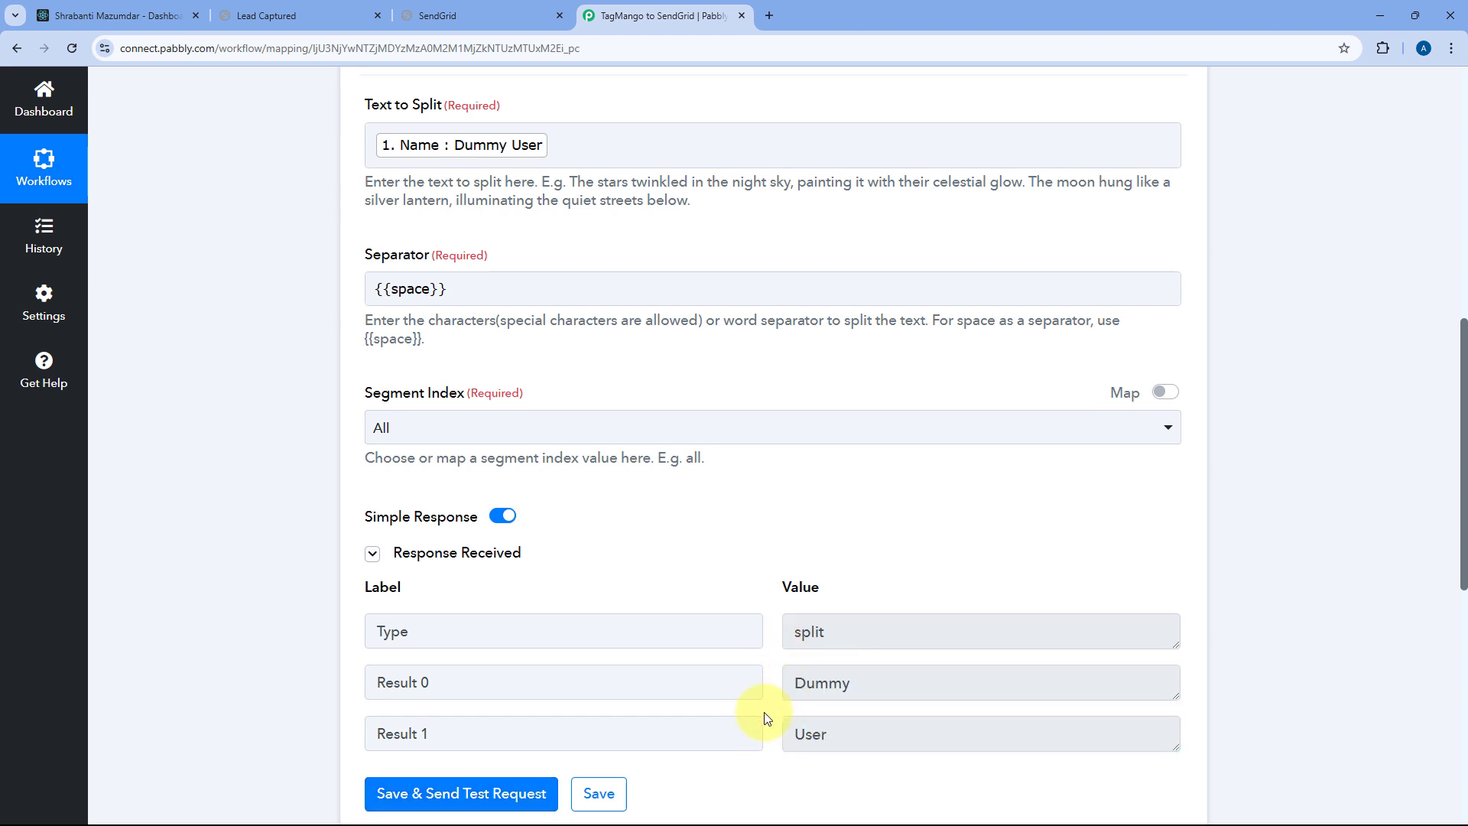
Expand the SendGrid action and map its First Name field to Result 0 from the Split Text response
scroll(757, 581, down, 3)
scroll(673, 528, down, 3)
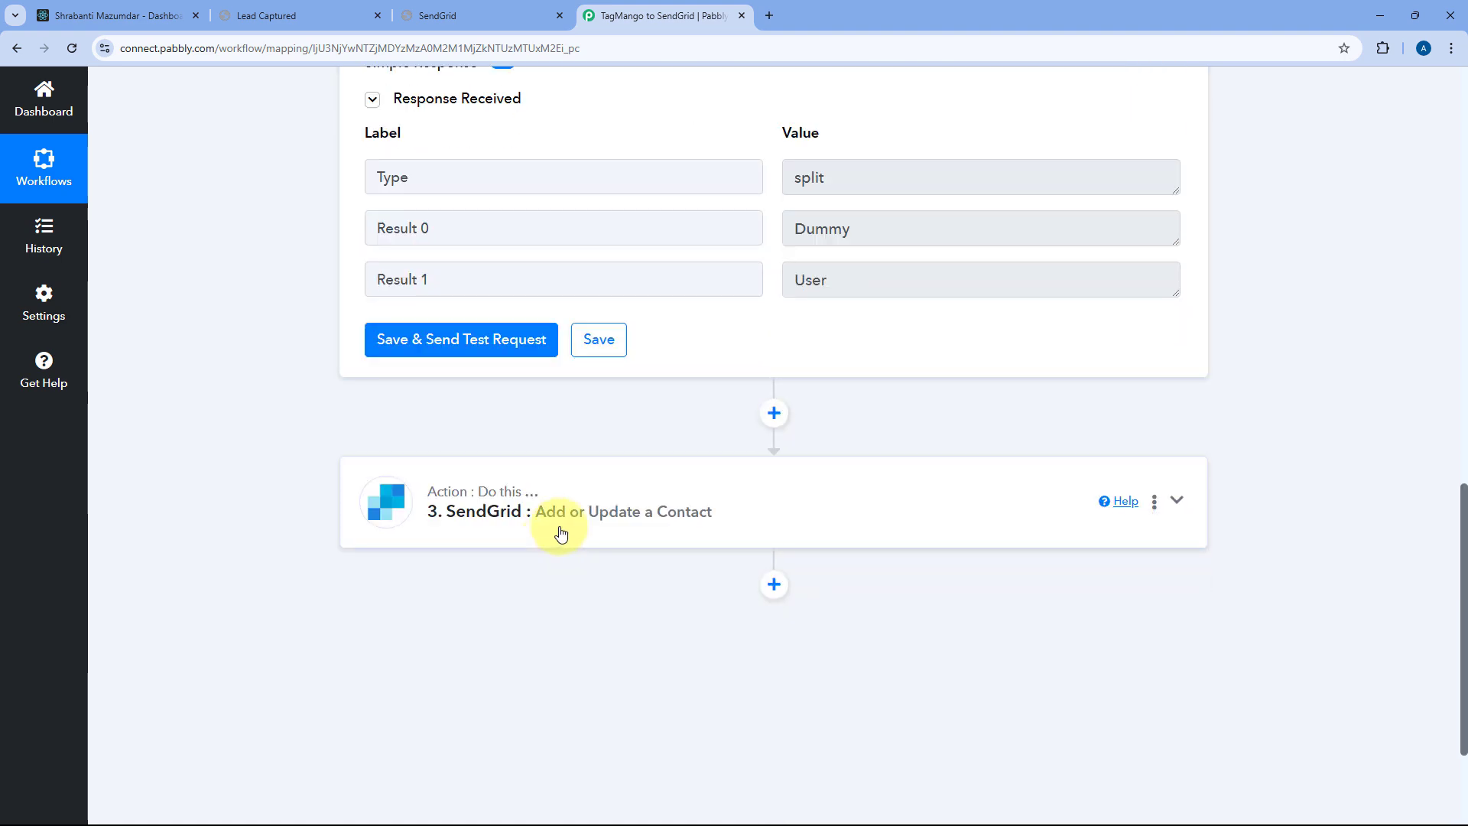
click(558, 530)
scroll(341, 531, down, 7)
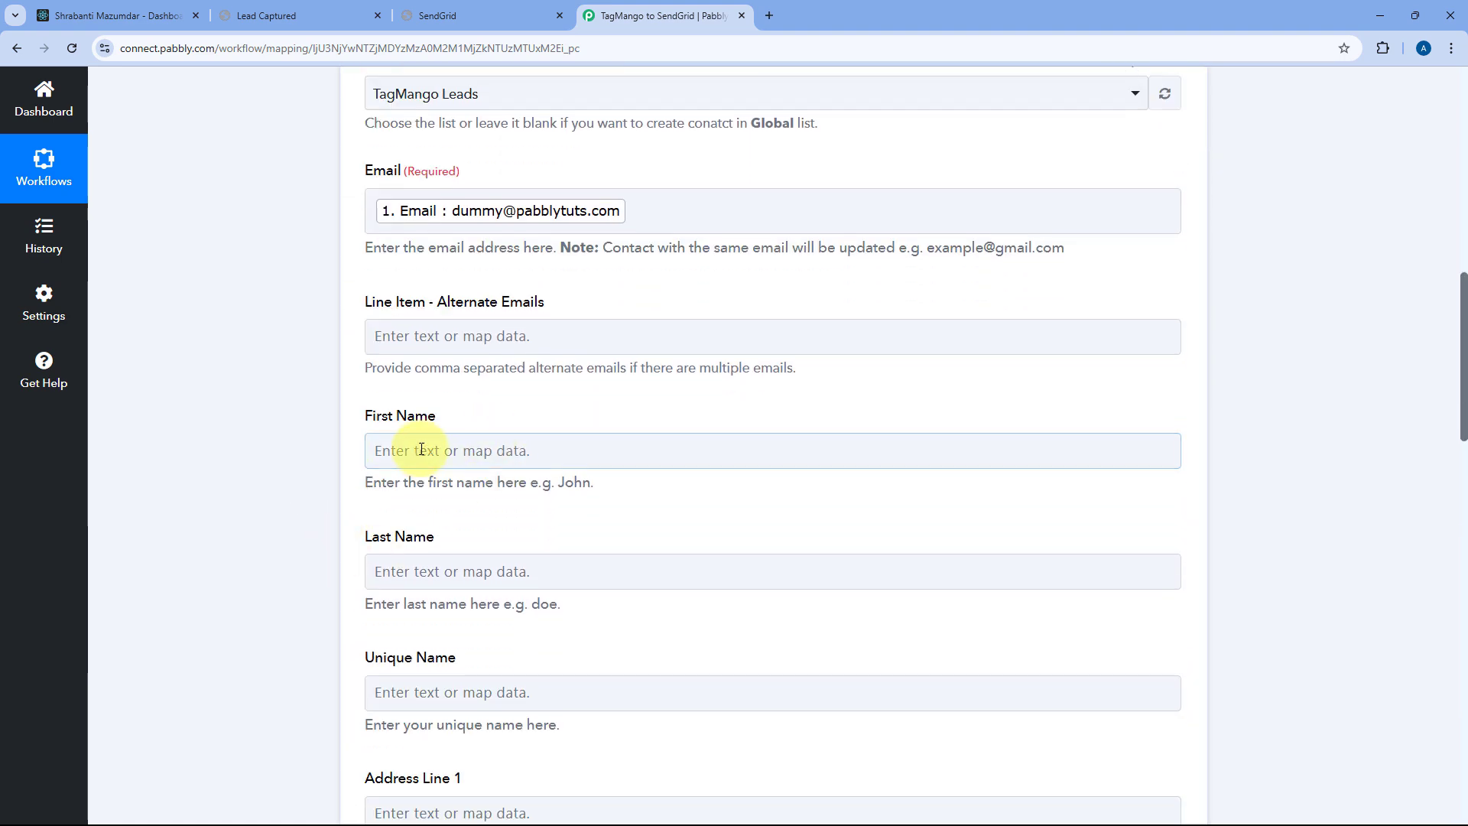
click(406, 449)
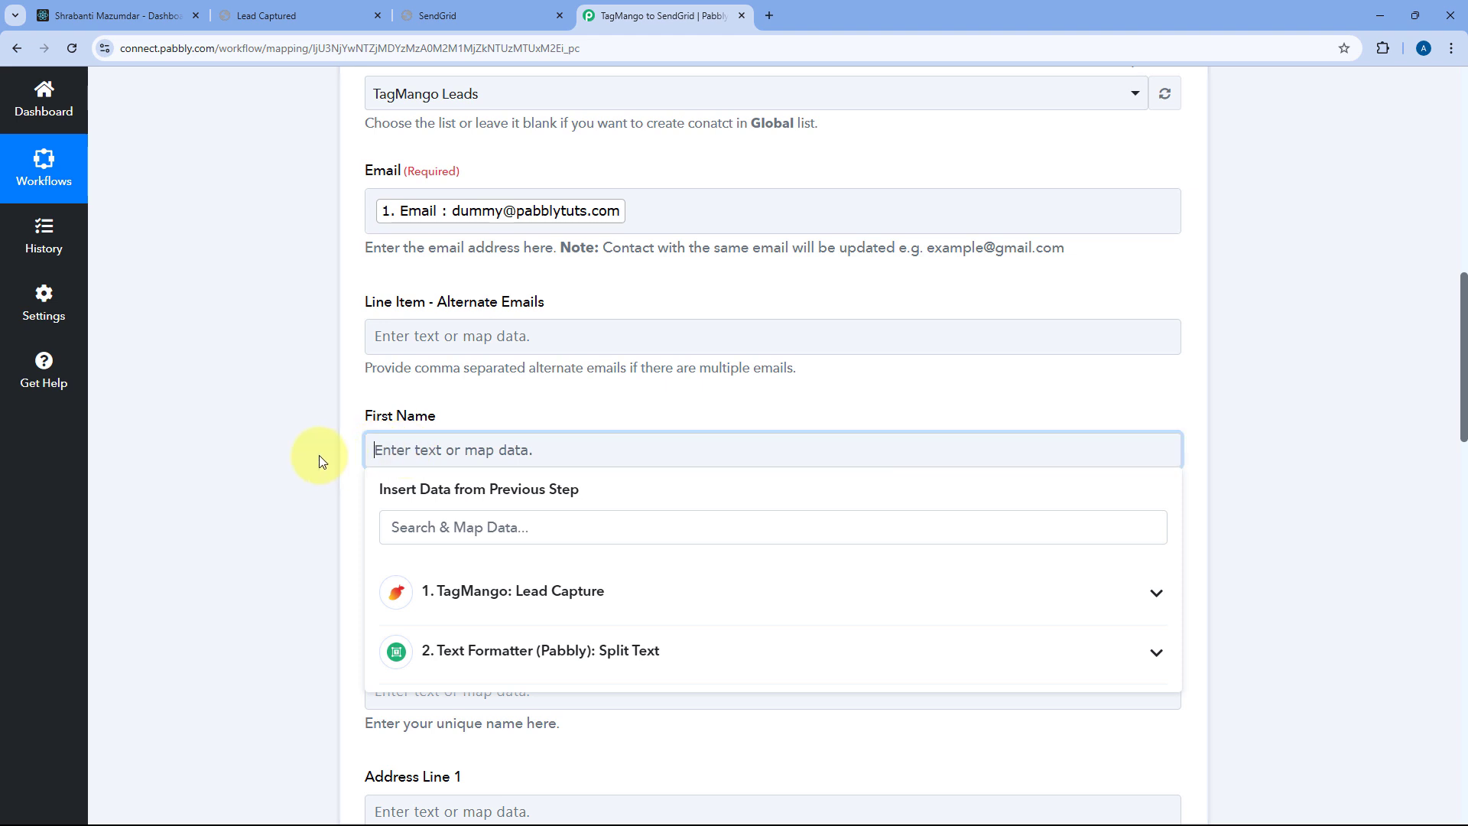
scroll(319, 456, down, 3)
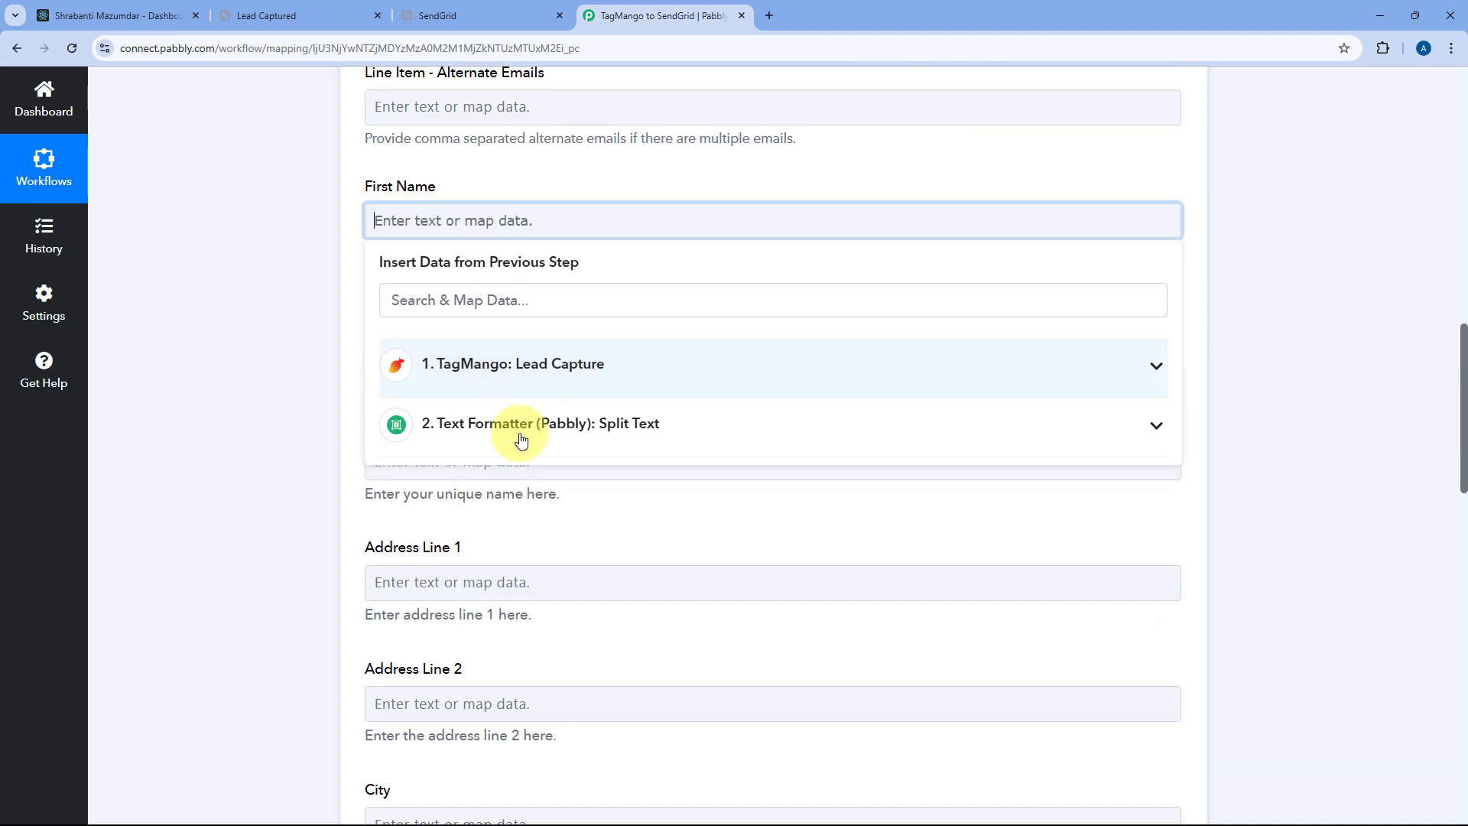
click(566, 423)
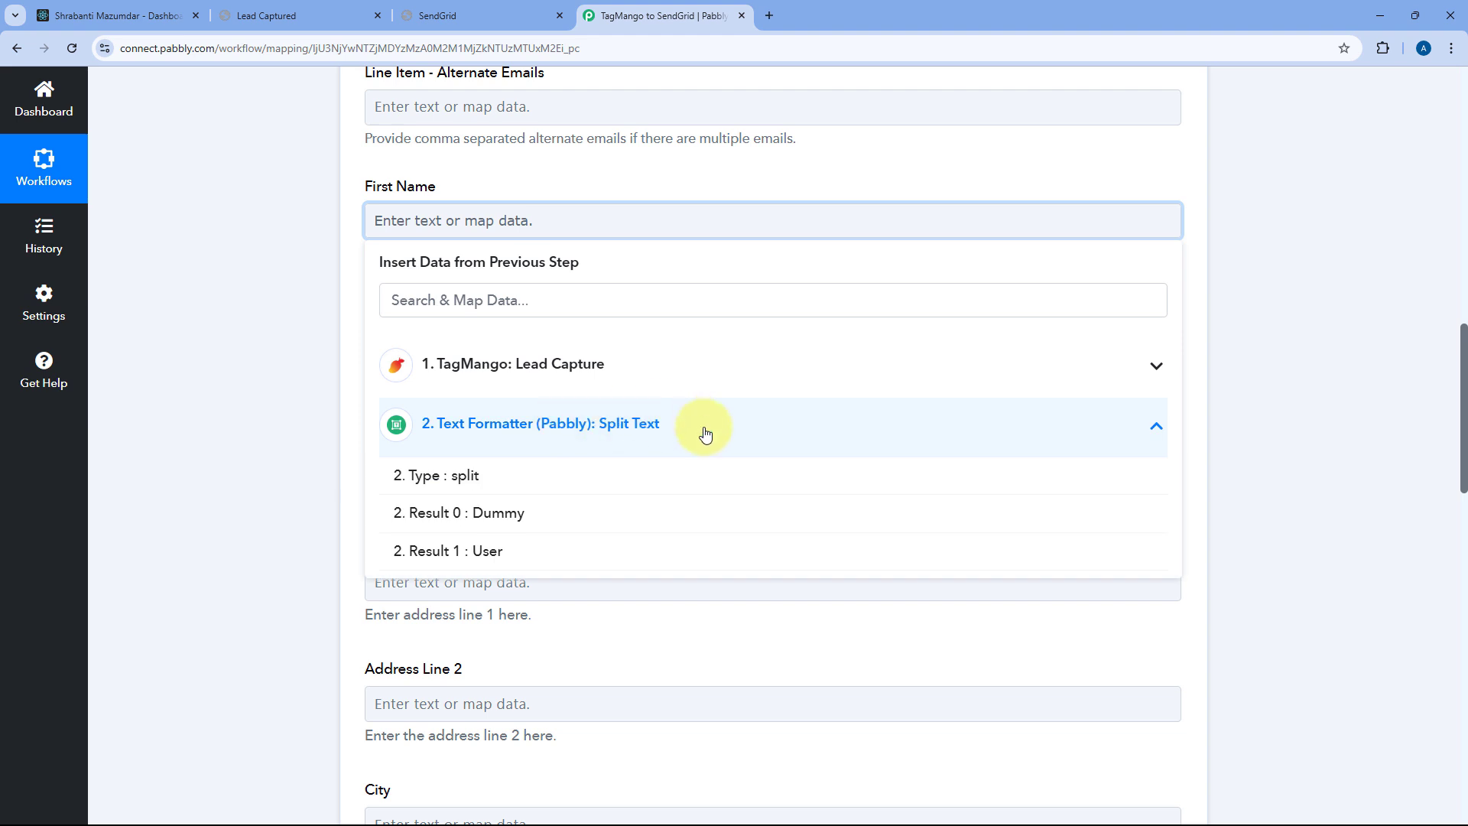
click(514, 520)
click(337, 310)
Map SendGrid's Last Name field to Result 1 from the Split Text response
click(417, 361)
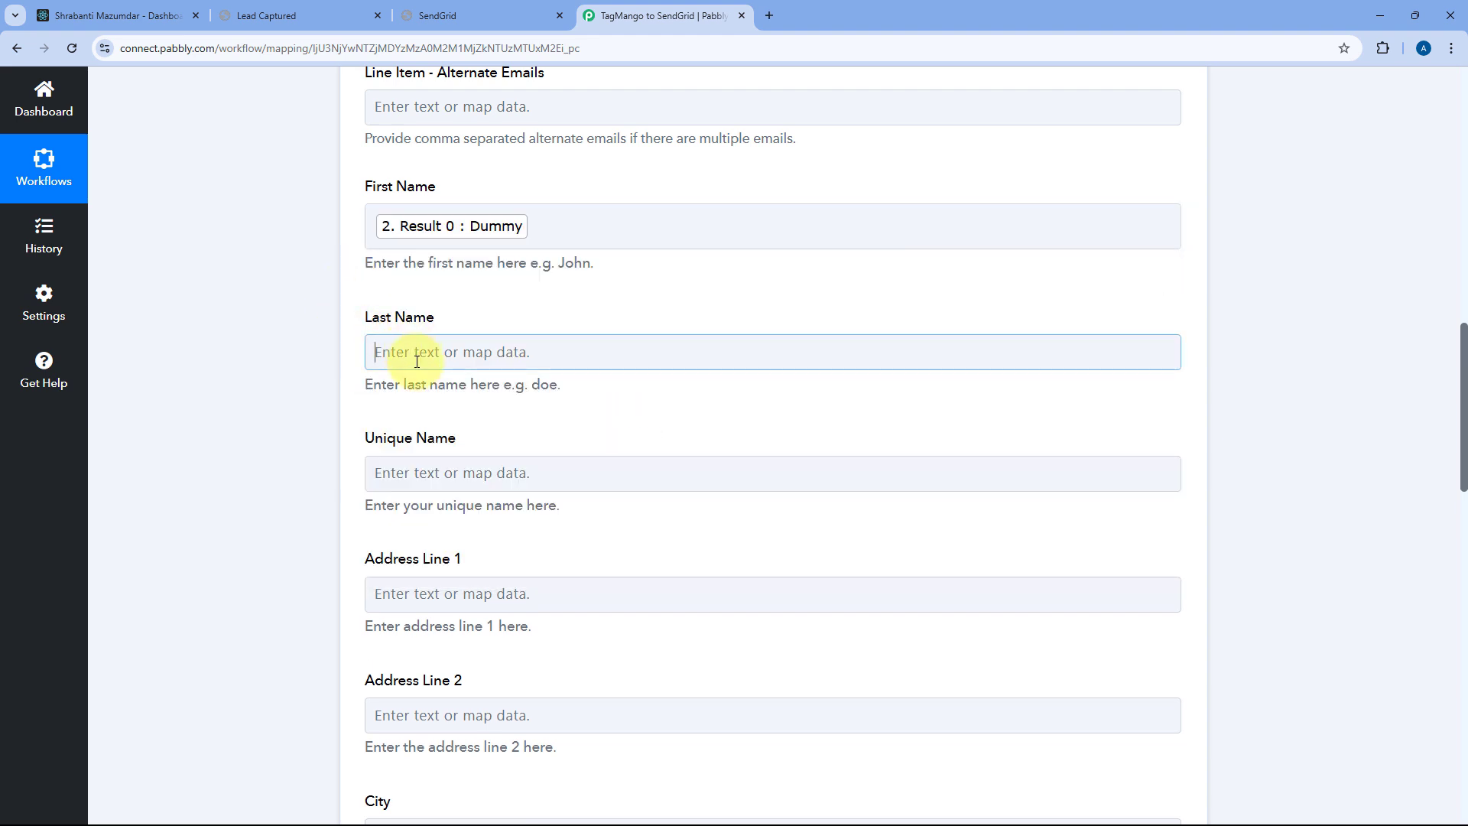
click(536, 556)
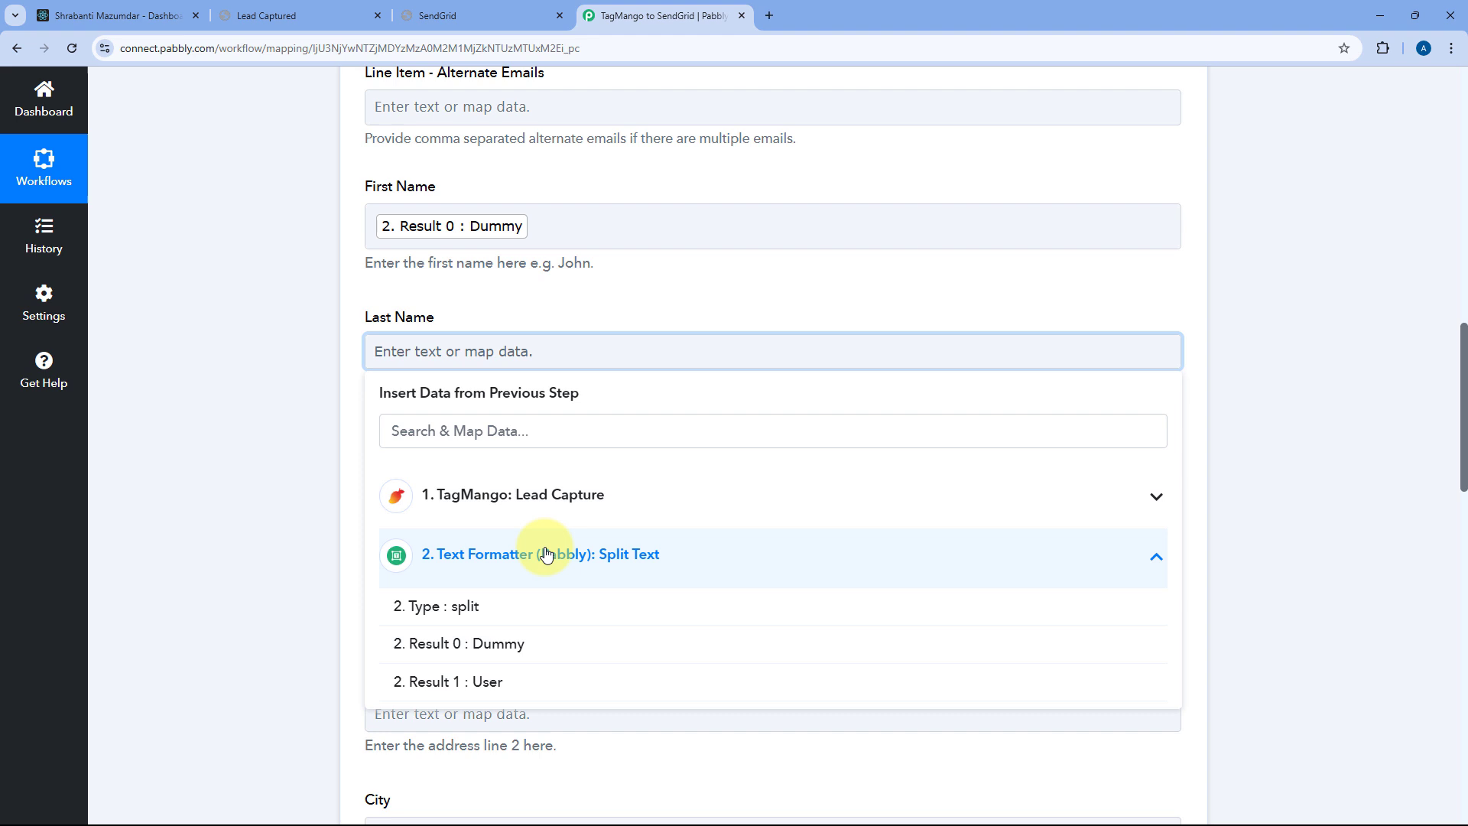
click(494, 683)
click(351, 366)
Map SendGrid's City field to the City value from the TagMango Lead Capture response
scroll(350, 369, down, 1)
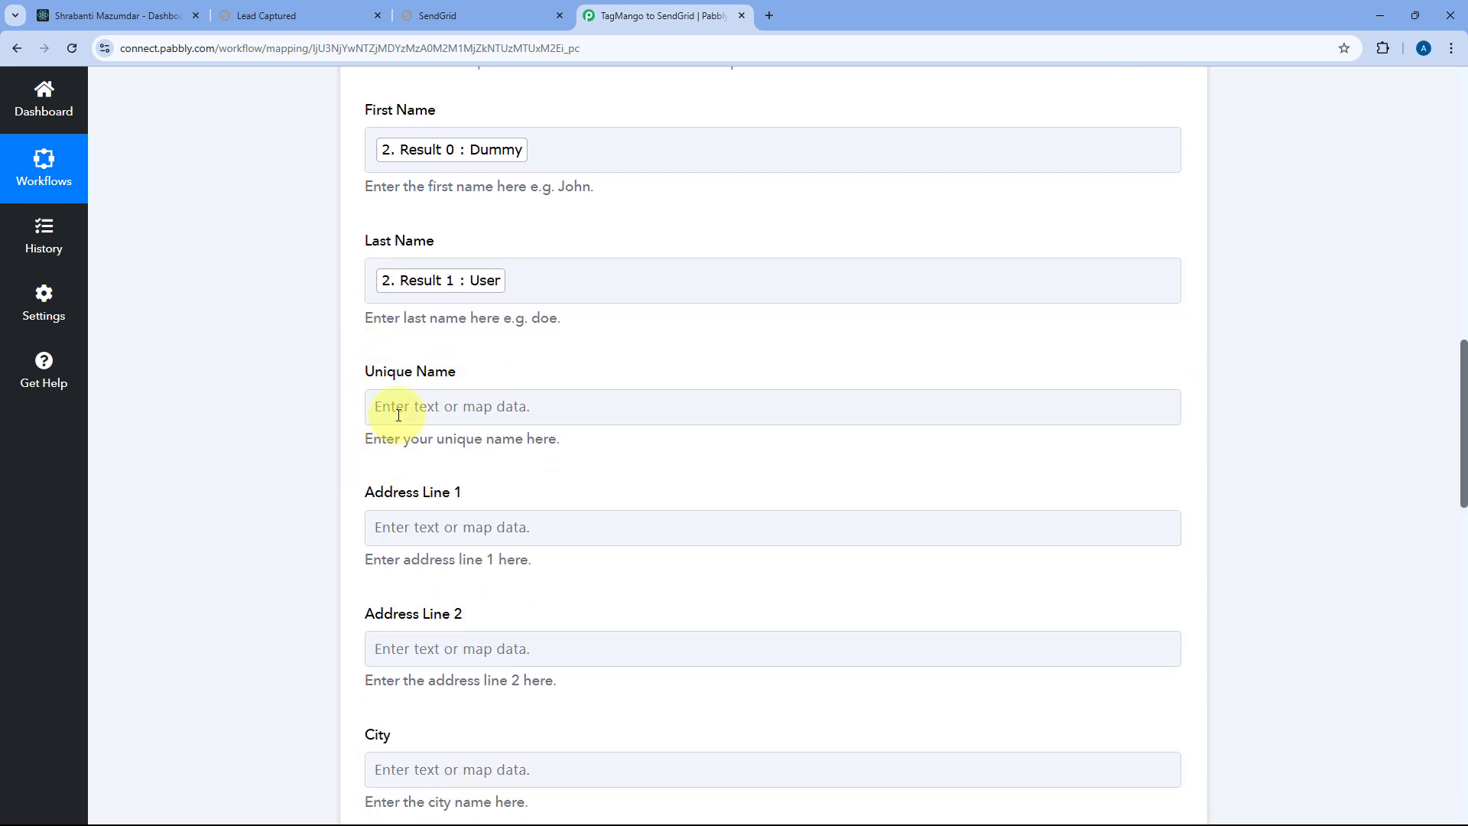
scroll(485, 387, down, 2)
click(484, 354)
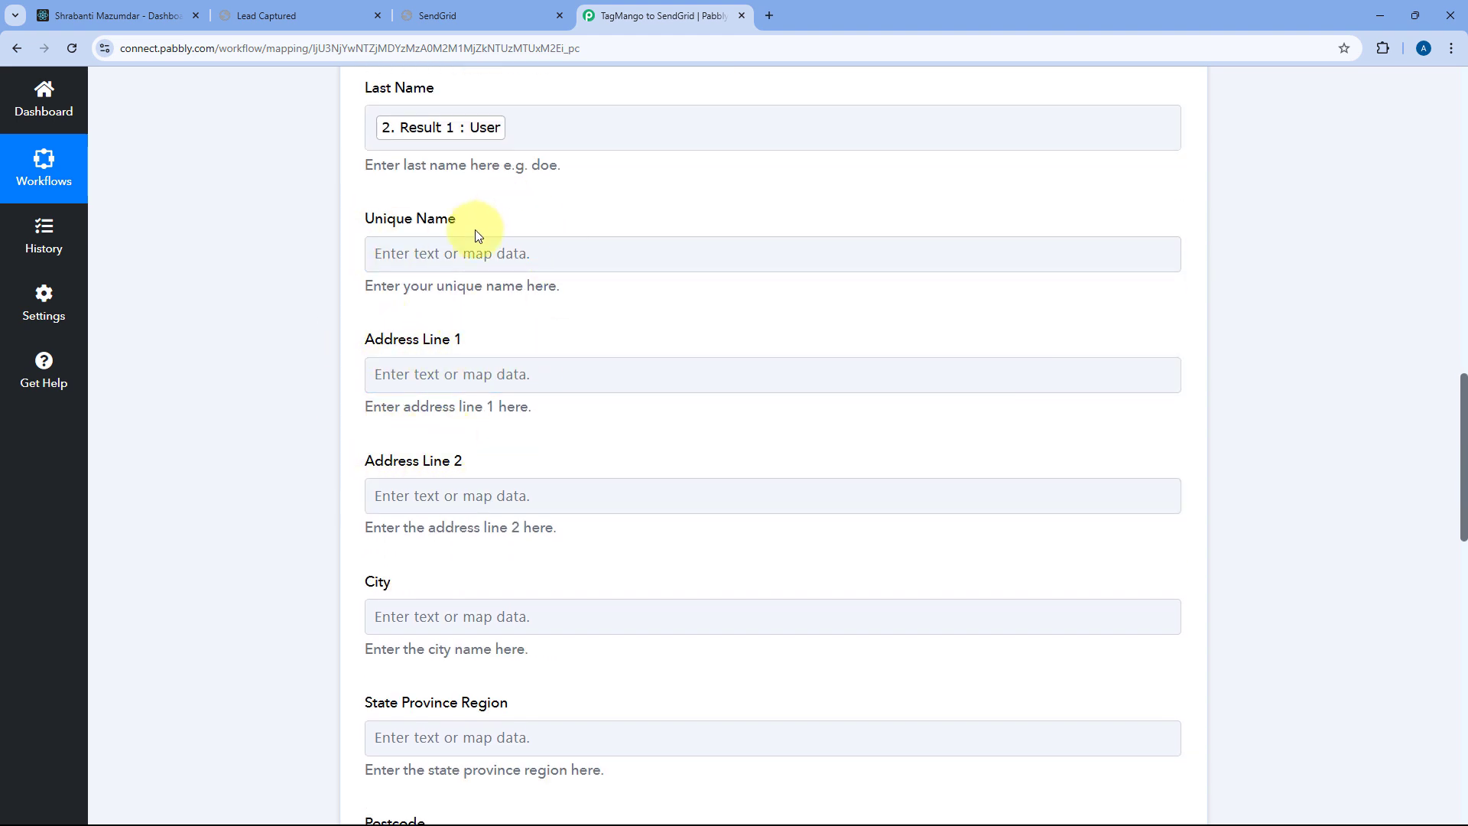
scroll(435, 405, down, 3)
click(433, 386)
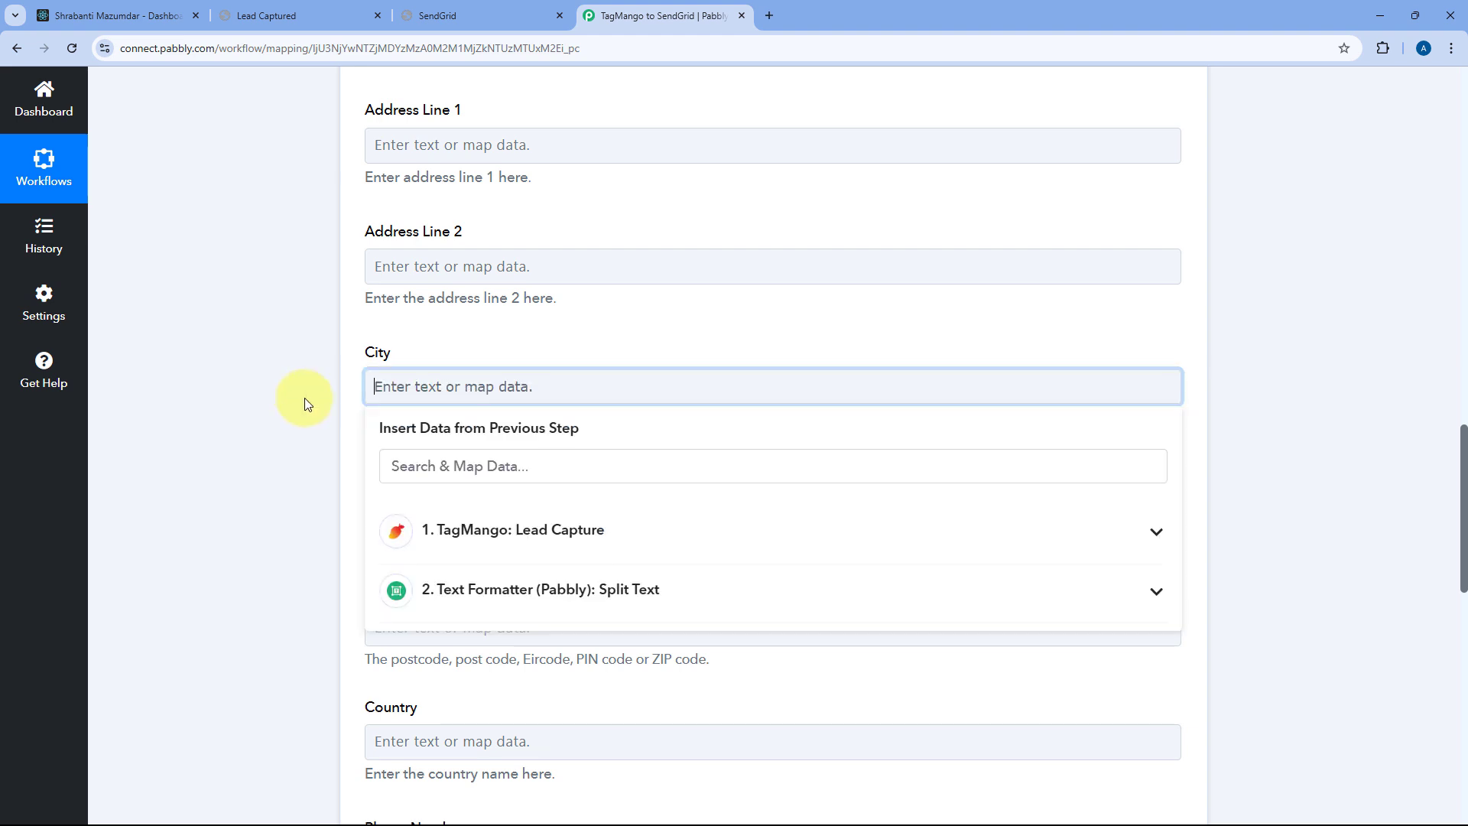
scroll(383, 390, down, 2)
click(452, 377)
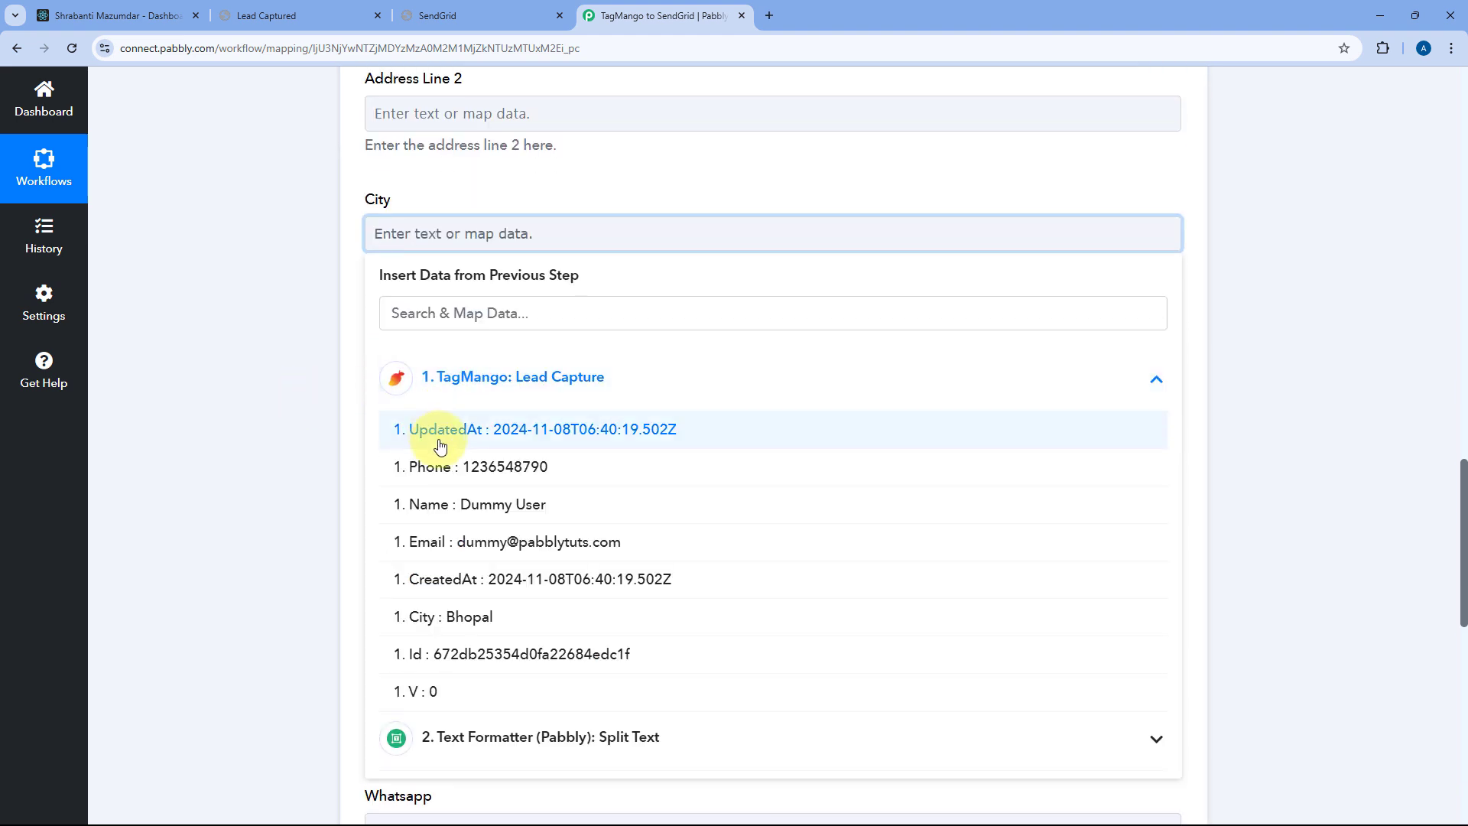
click(449, 616)
click(338, 321)
Map SendGrid's Phone Number field to the Phone value from the TagMango Lead Capture response
scroll(348, 322, down, 5)
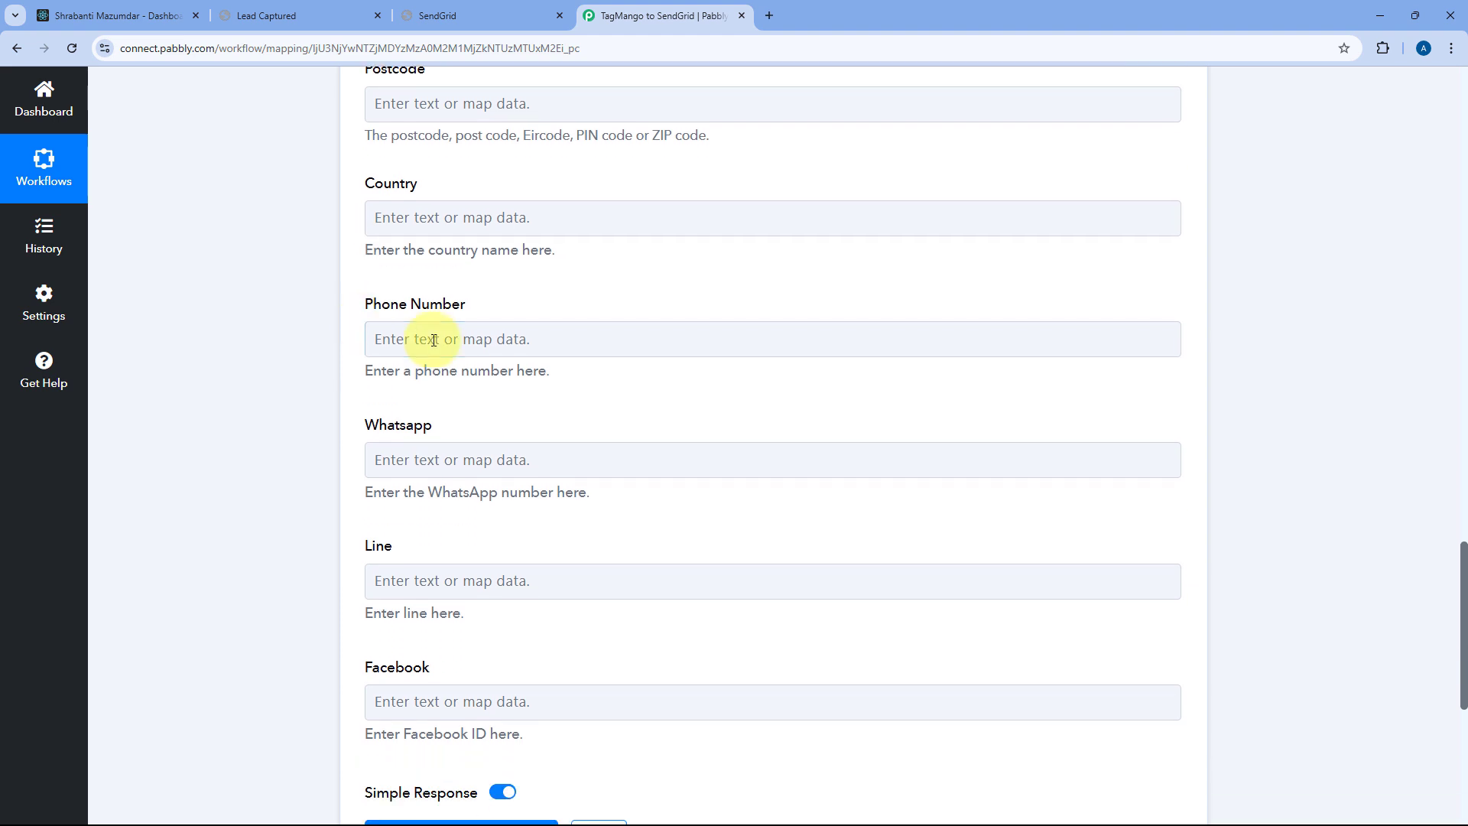
click(425, 339)
click(436, 481)
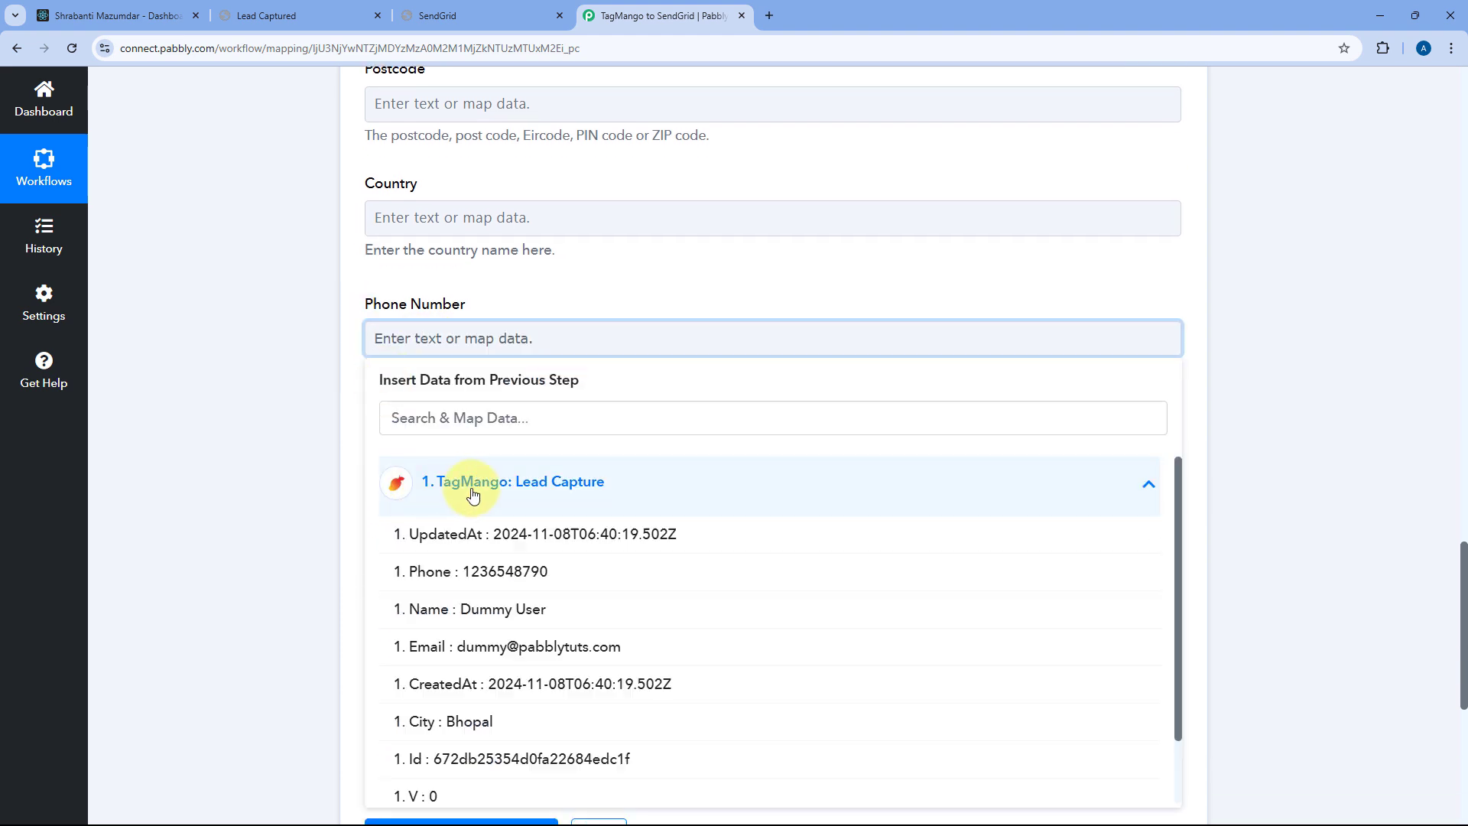
click(386, 564)
click(340, 384)
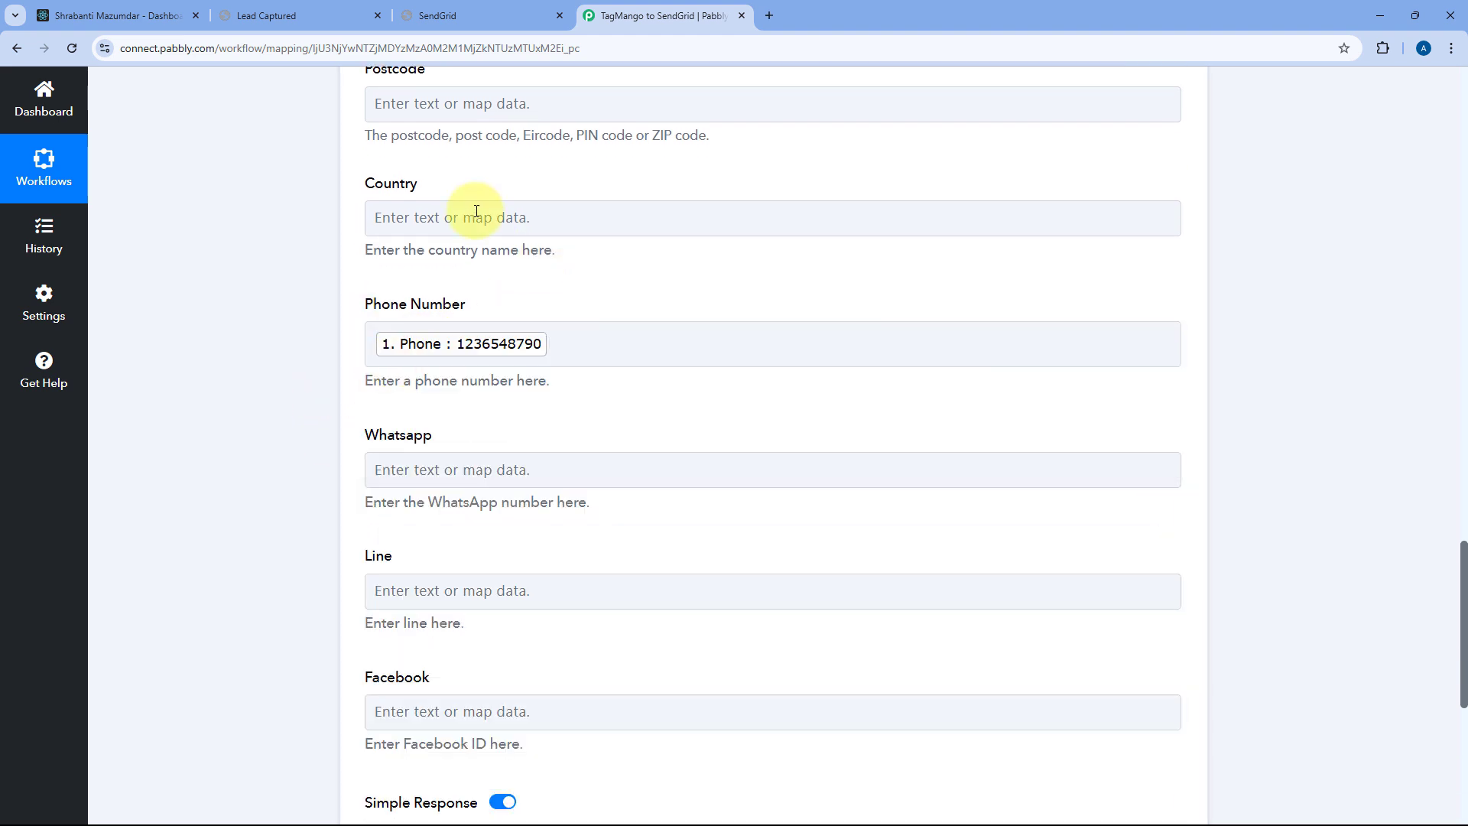
Save the SendGrid Add or Update a Contact action and send a test request
scroll(379, 303, up, 3)
scroll(375, 200, up, 2)
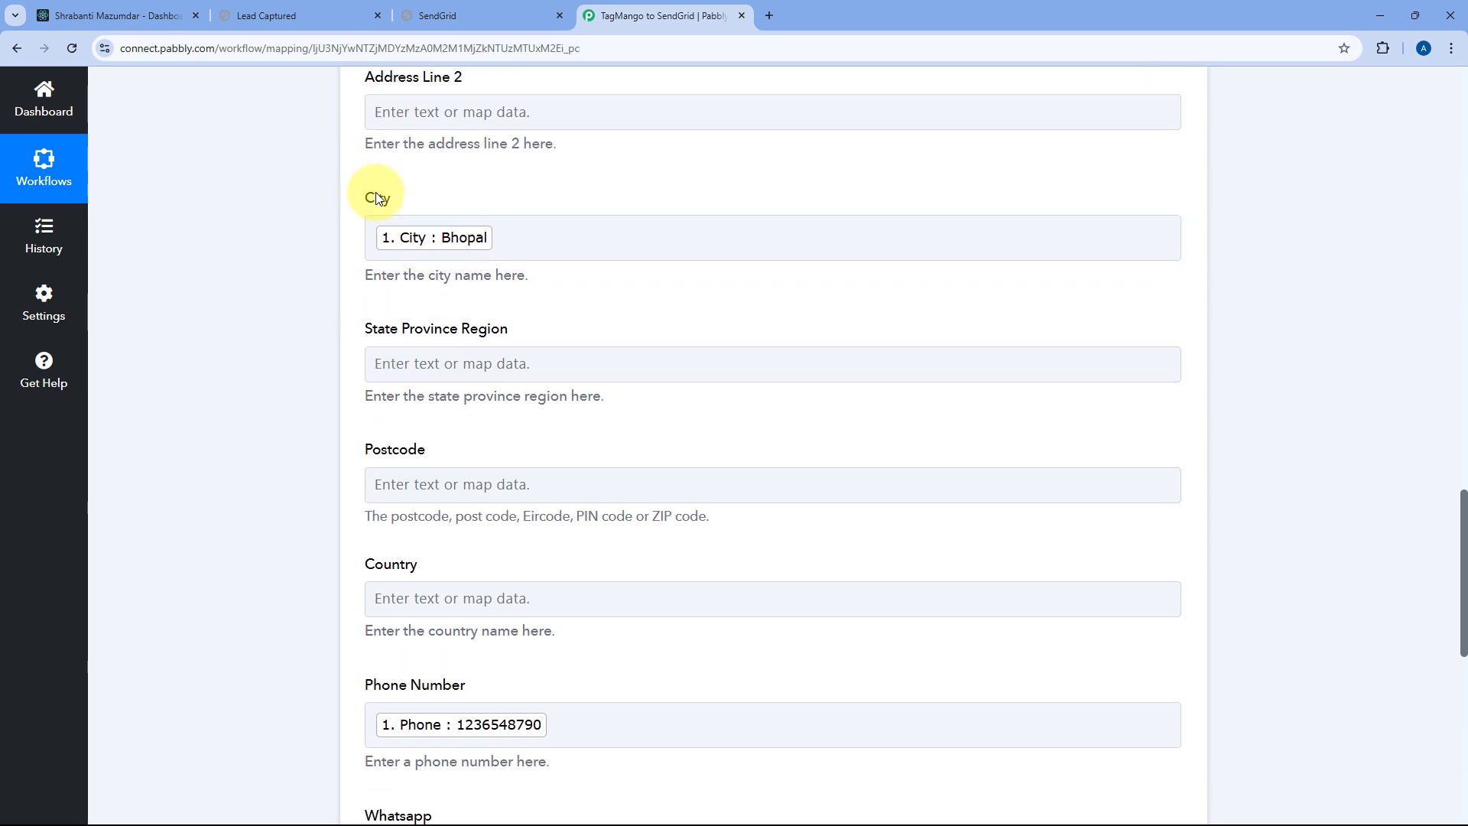
scroll(374, 198, down, 6)
scroll(376, 198, down, 5)
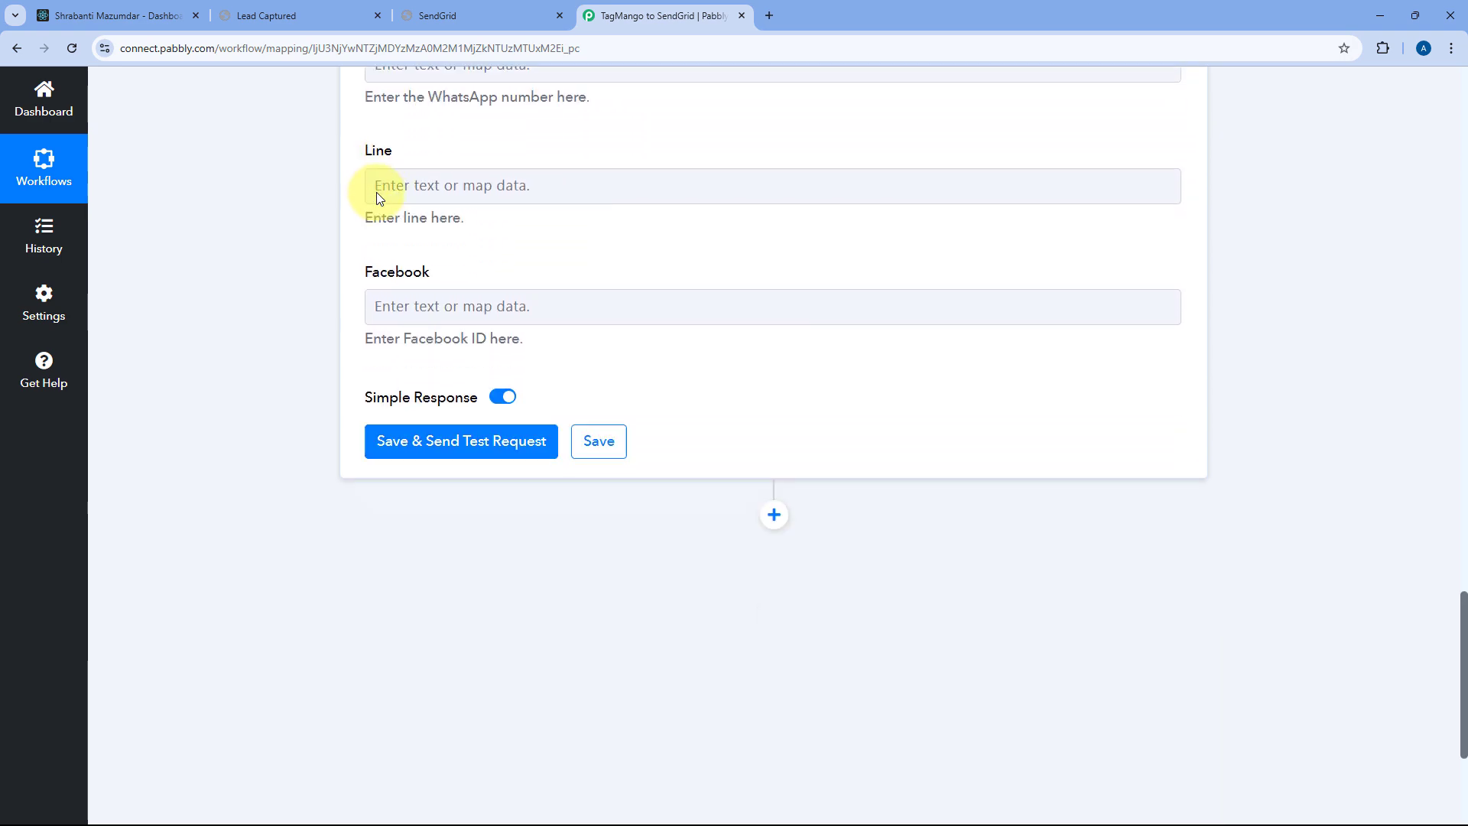
click(462, 388)
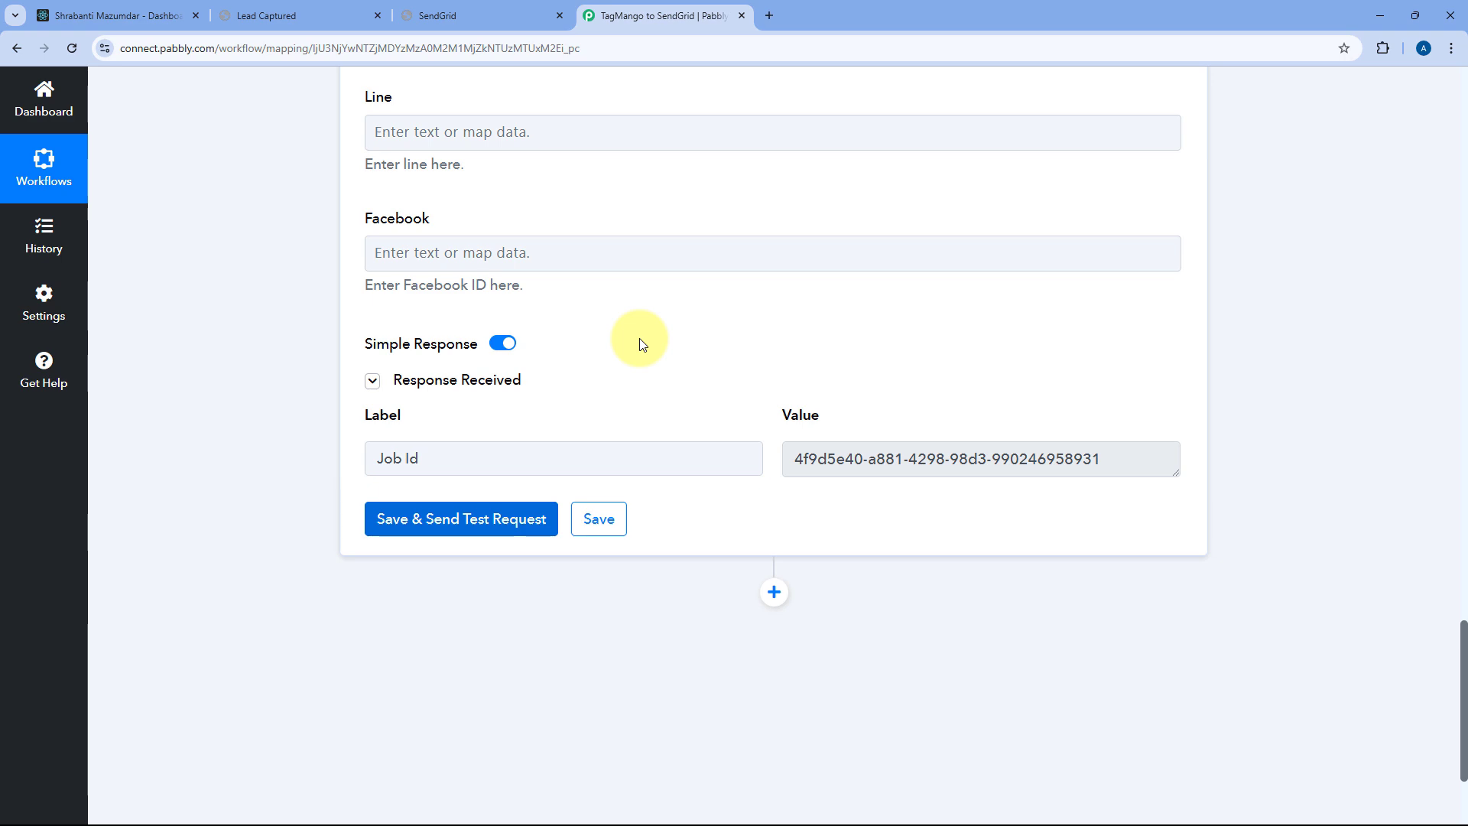
Switch to SendGrid, open the test lead's contact profile in the TagMango Leads list and dismiss the account setup banner
scroll(819, 416, up, 13)
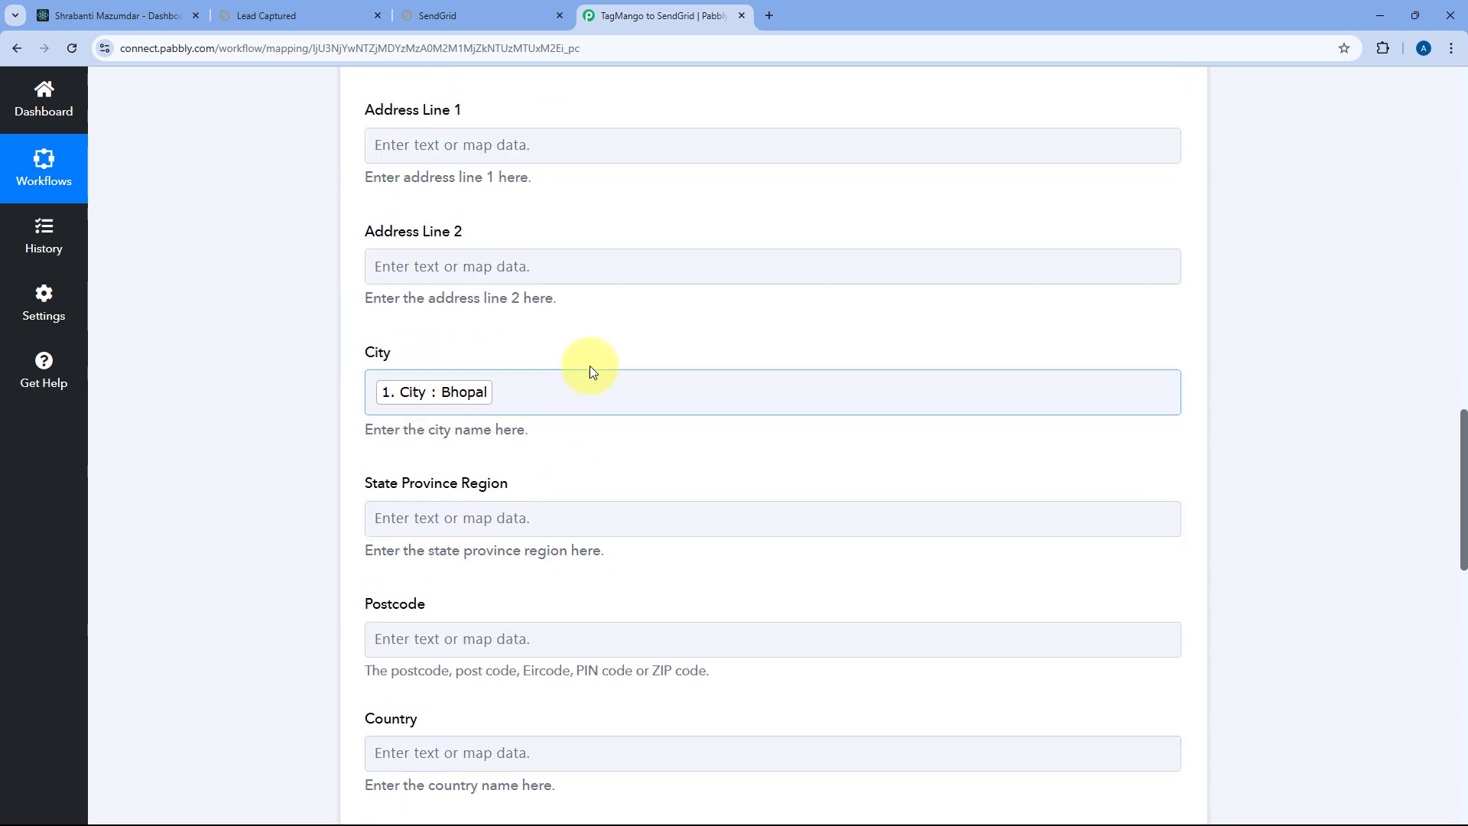
scroll(591, 366, up, 7)
scroll(597, 322, up, 8)
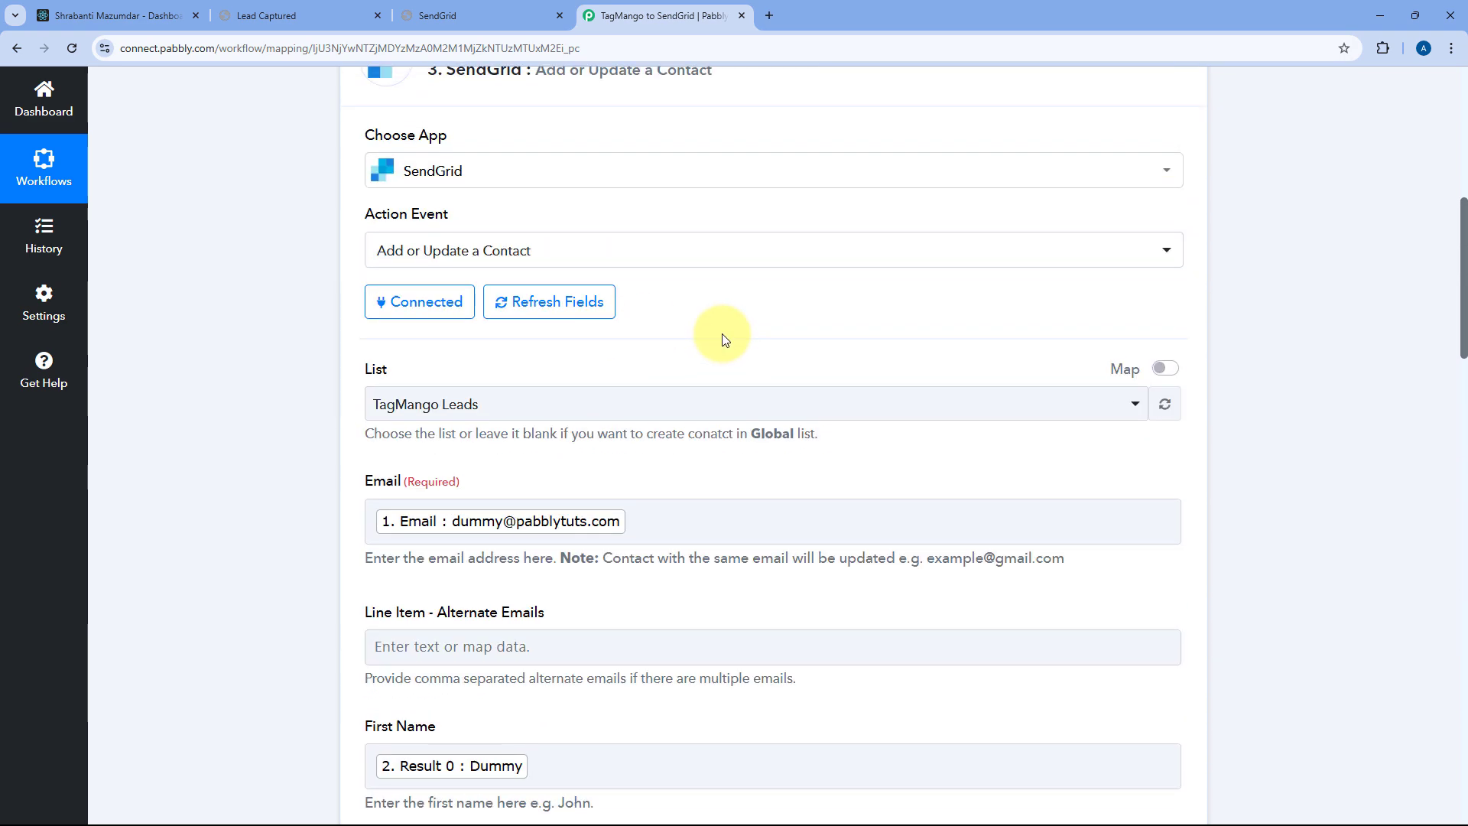
scroll(861, 202, up, 5)
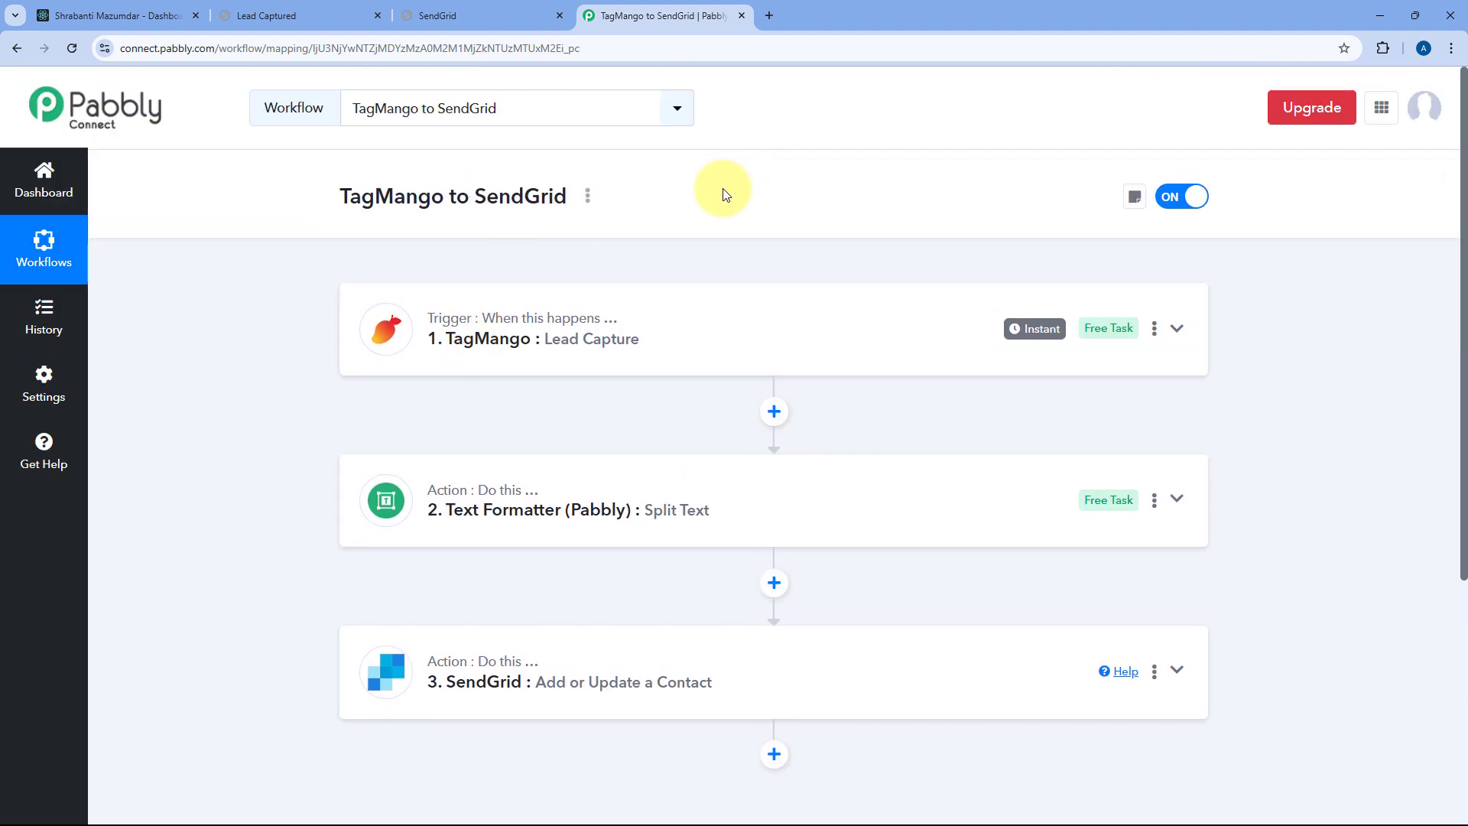
click(499, 13)
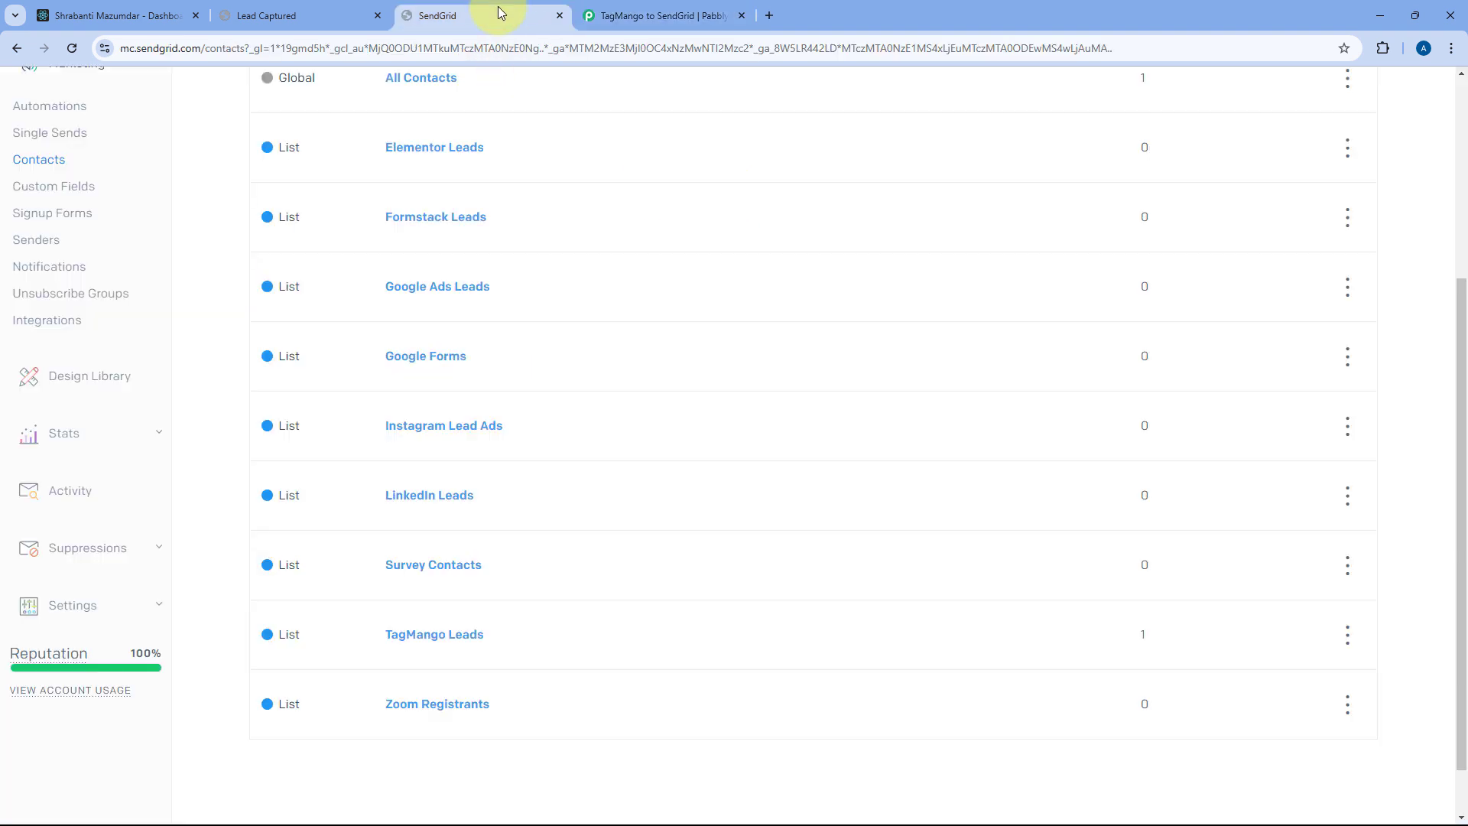
click(432, 640)
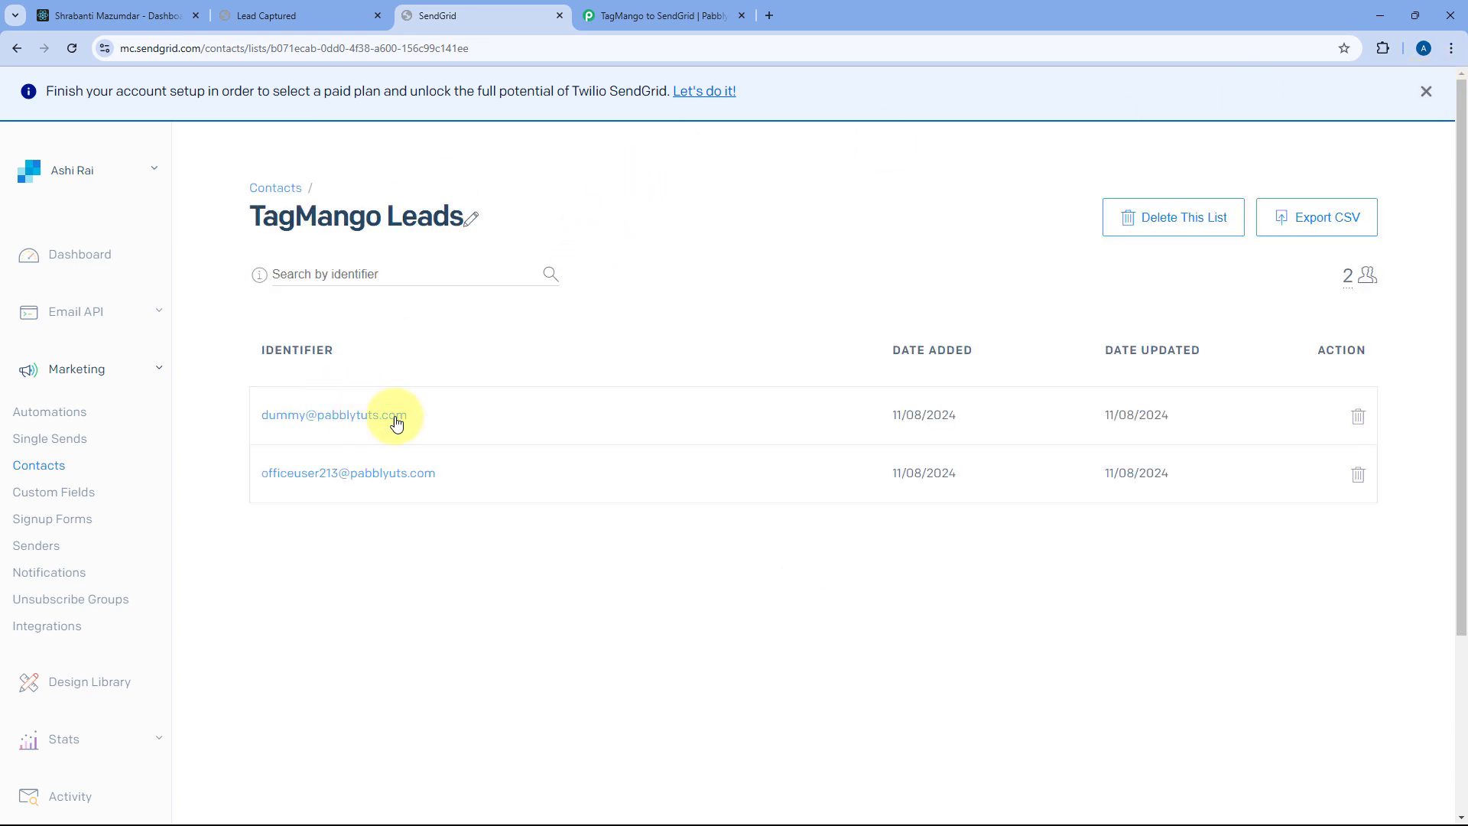
click(369, 420)
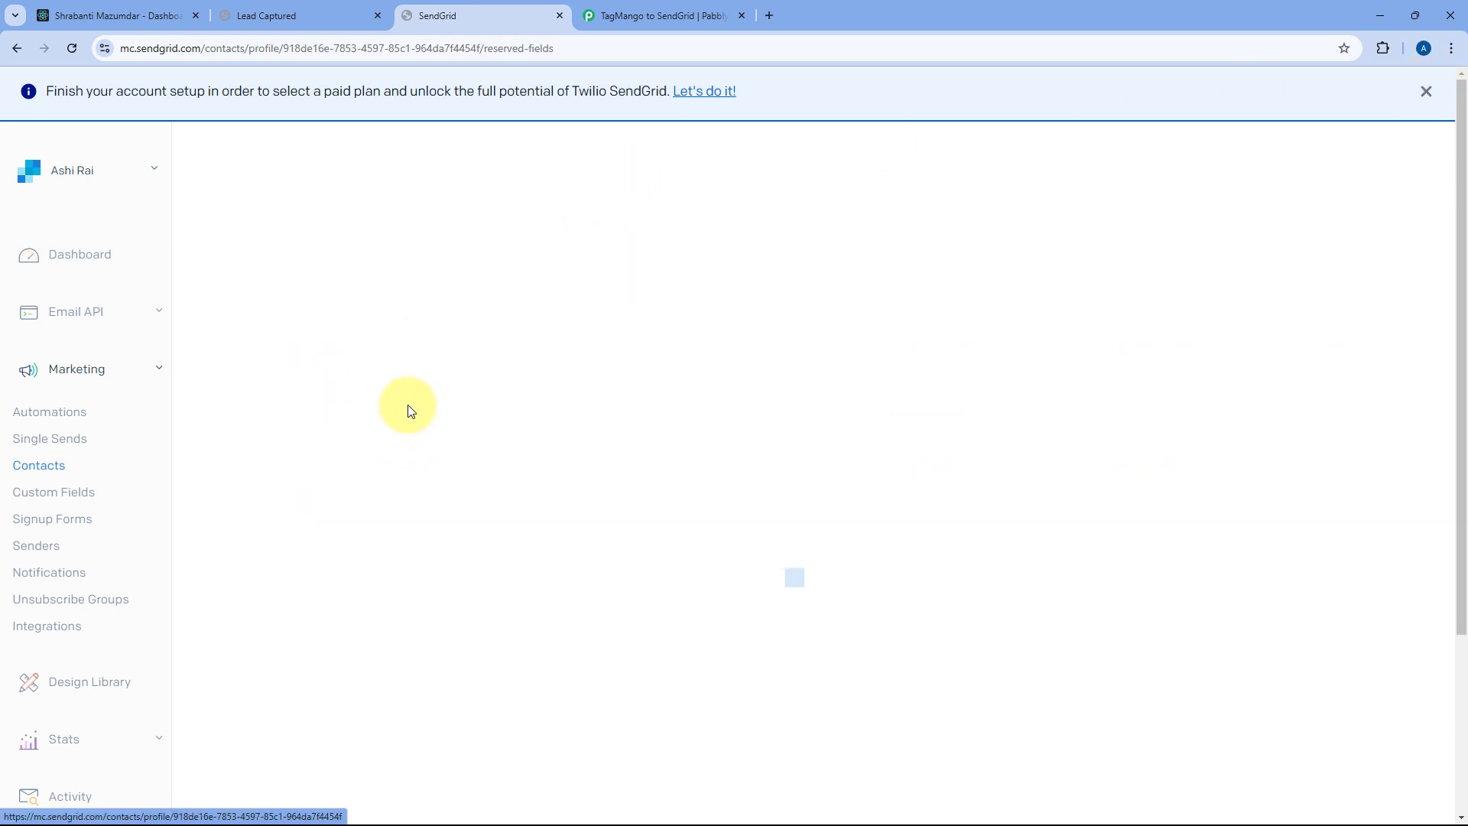
click(1403, 107)
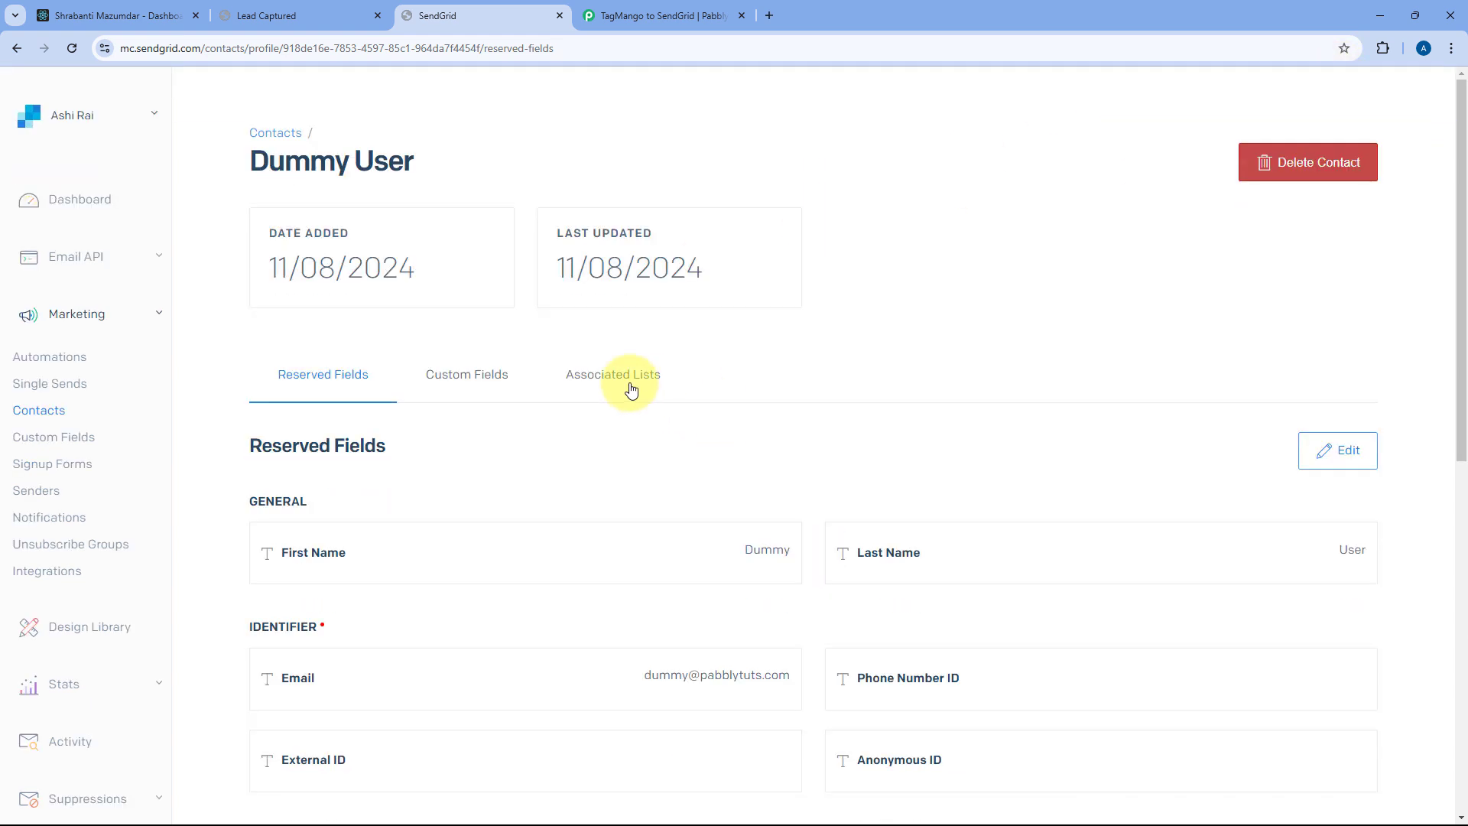
Check the contact's name, email, city and phone number among the reserved fields and return to Contact Lists
drag(253, 173, 420, 181)
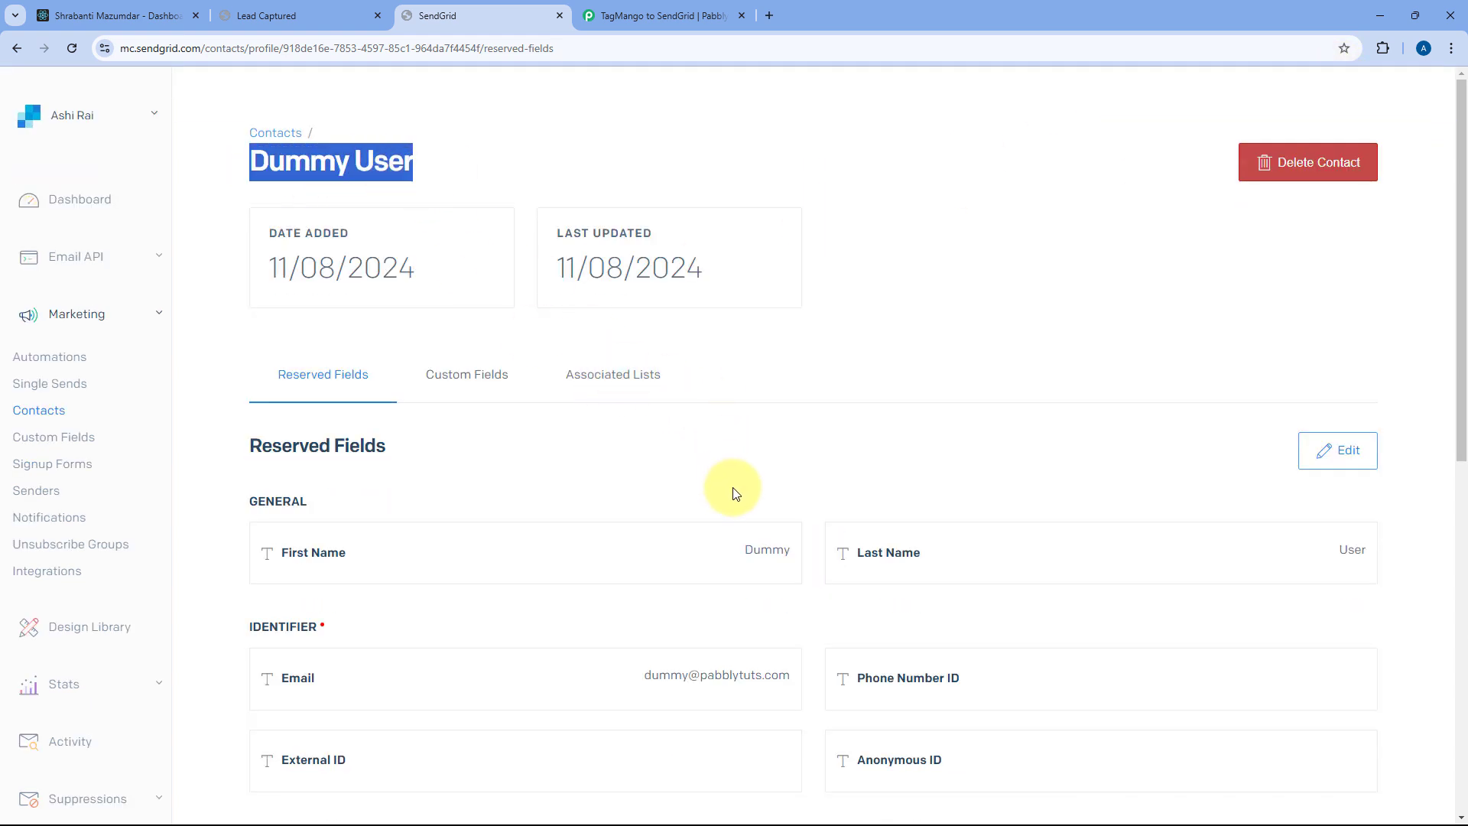
scroll(734, 492, down, 2)
scroll(738, 496, down, 3)
scroll(796, 410, down, 3)
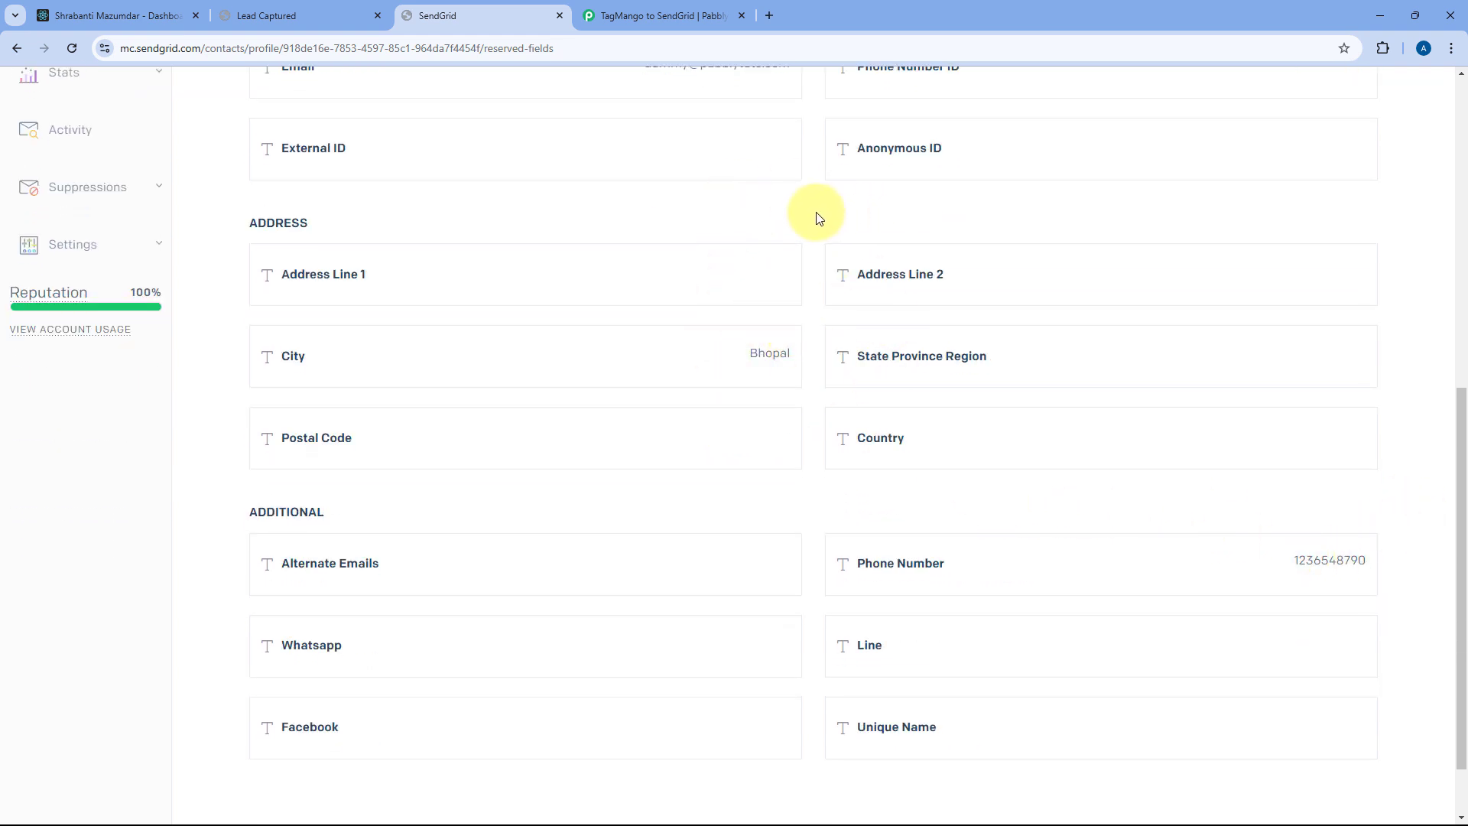
scroll(765, 218, up, 8)
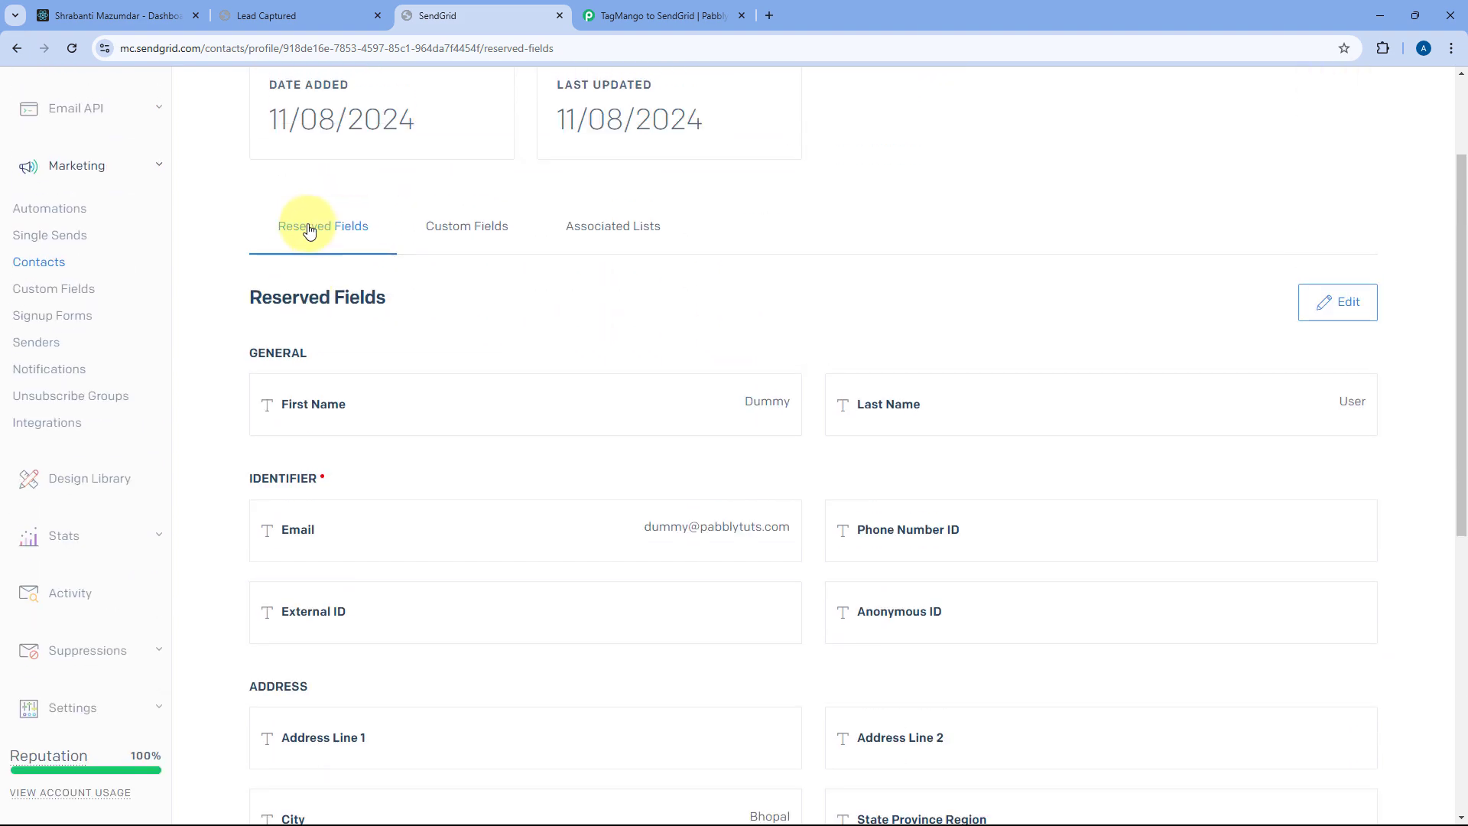
click(268, 134)
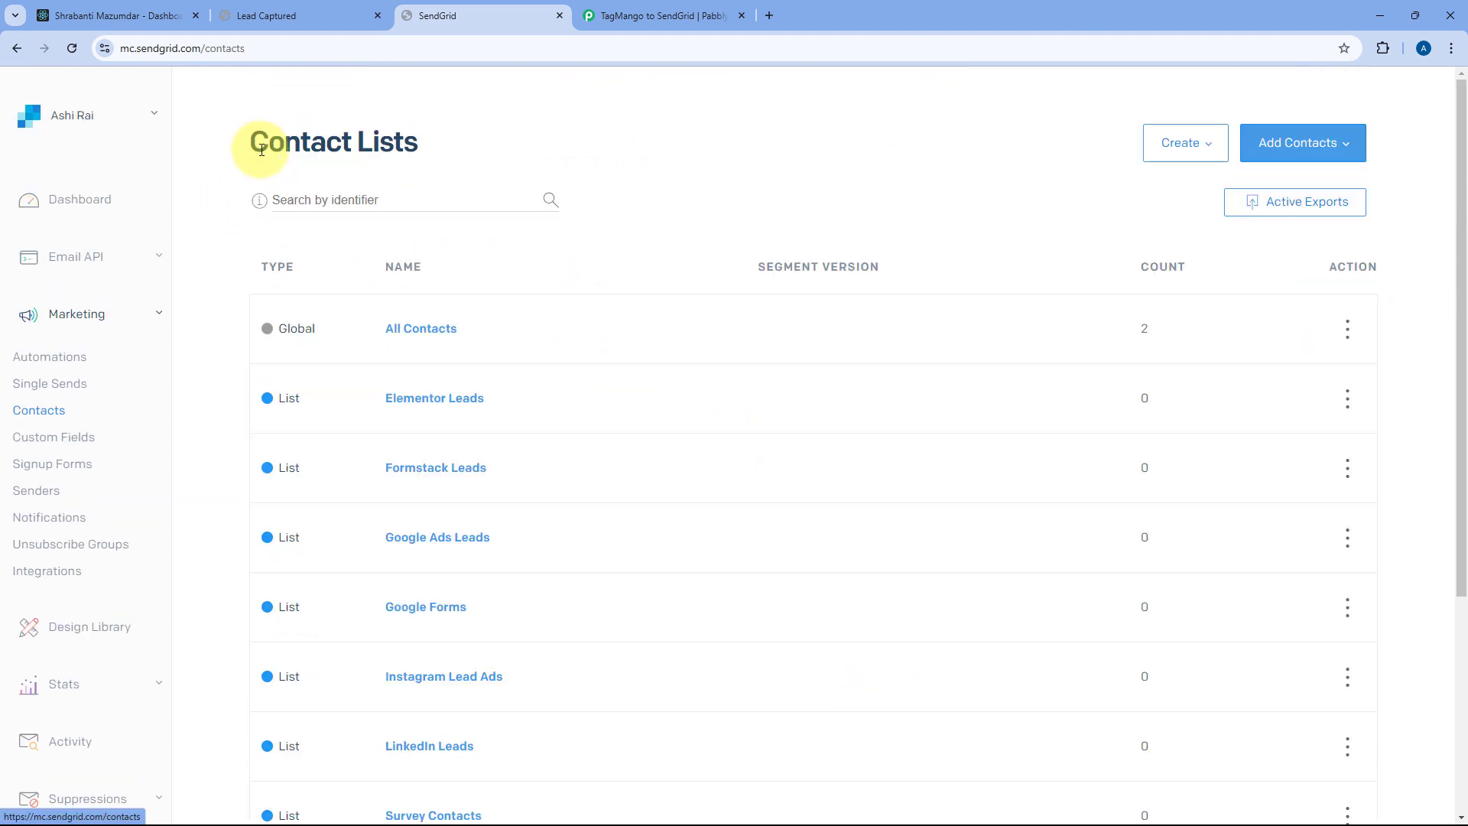
Close the Lead Captured page, switch to TagMango and open the Mango Pages list under Page Builder
click(668, 16)
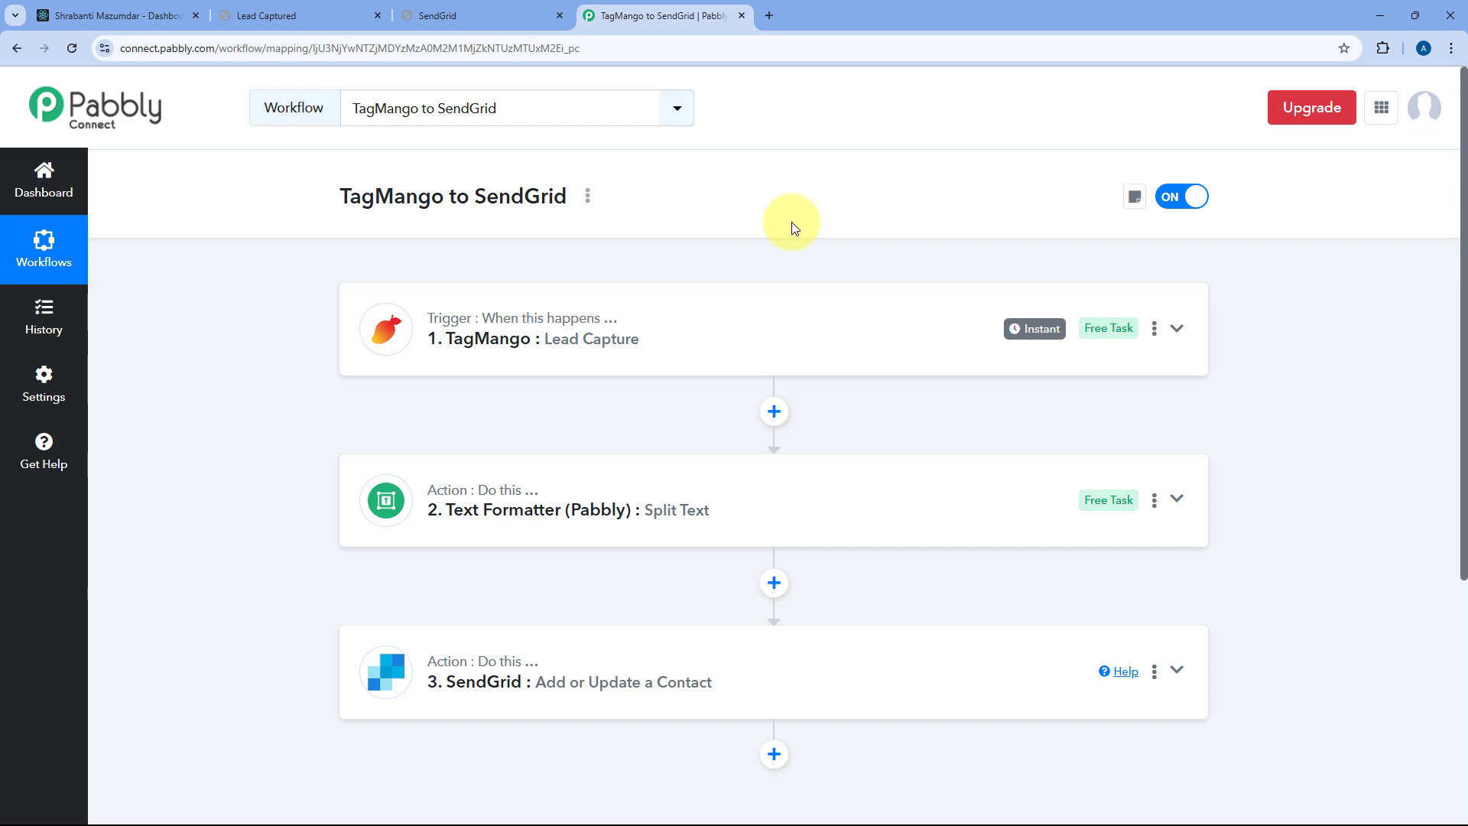
click(378, 15)
click(97, 16)
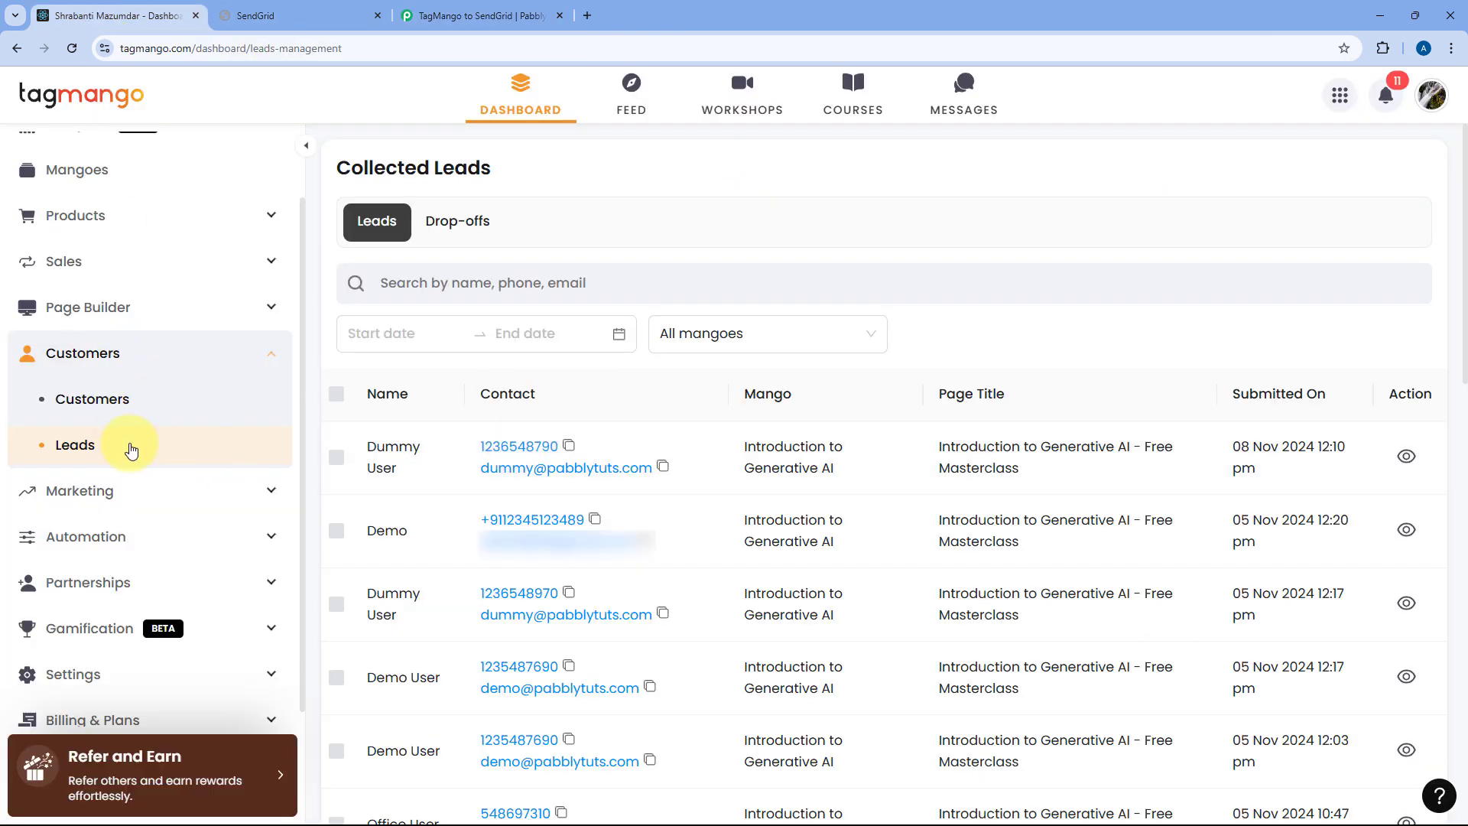
click(153, 305)
click(127, 363)
scroll(557, 509, down, 5)
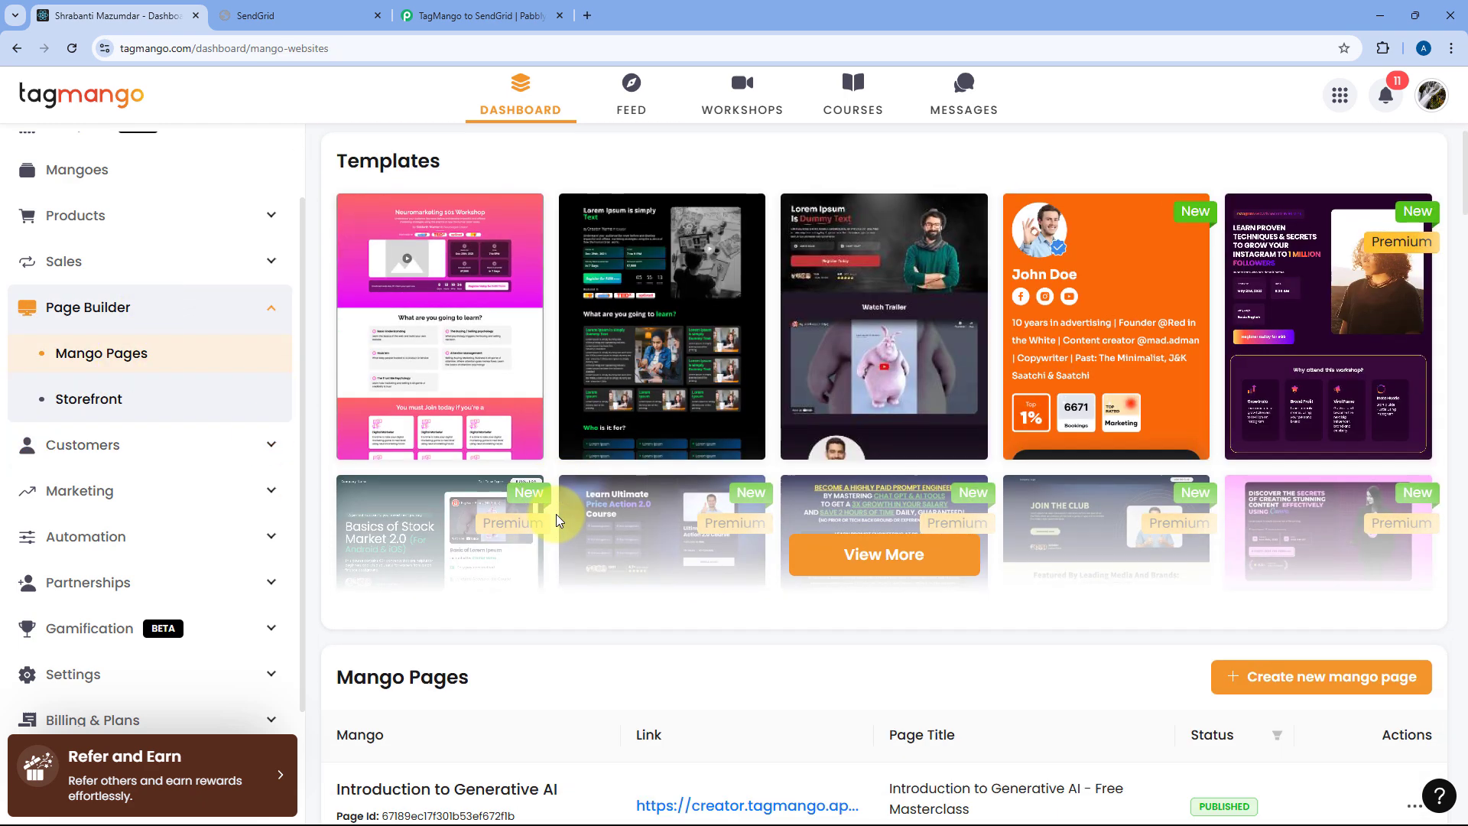
Open the published Introduction to Generative AI page and enter the second test lead's name and email in the registration form
click(723, 490)
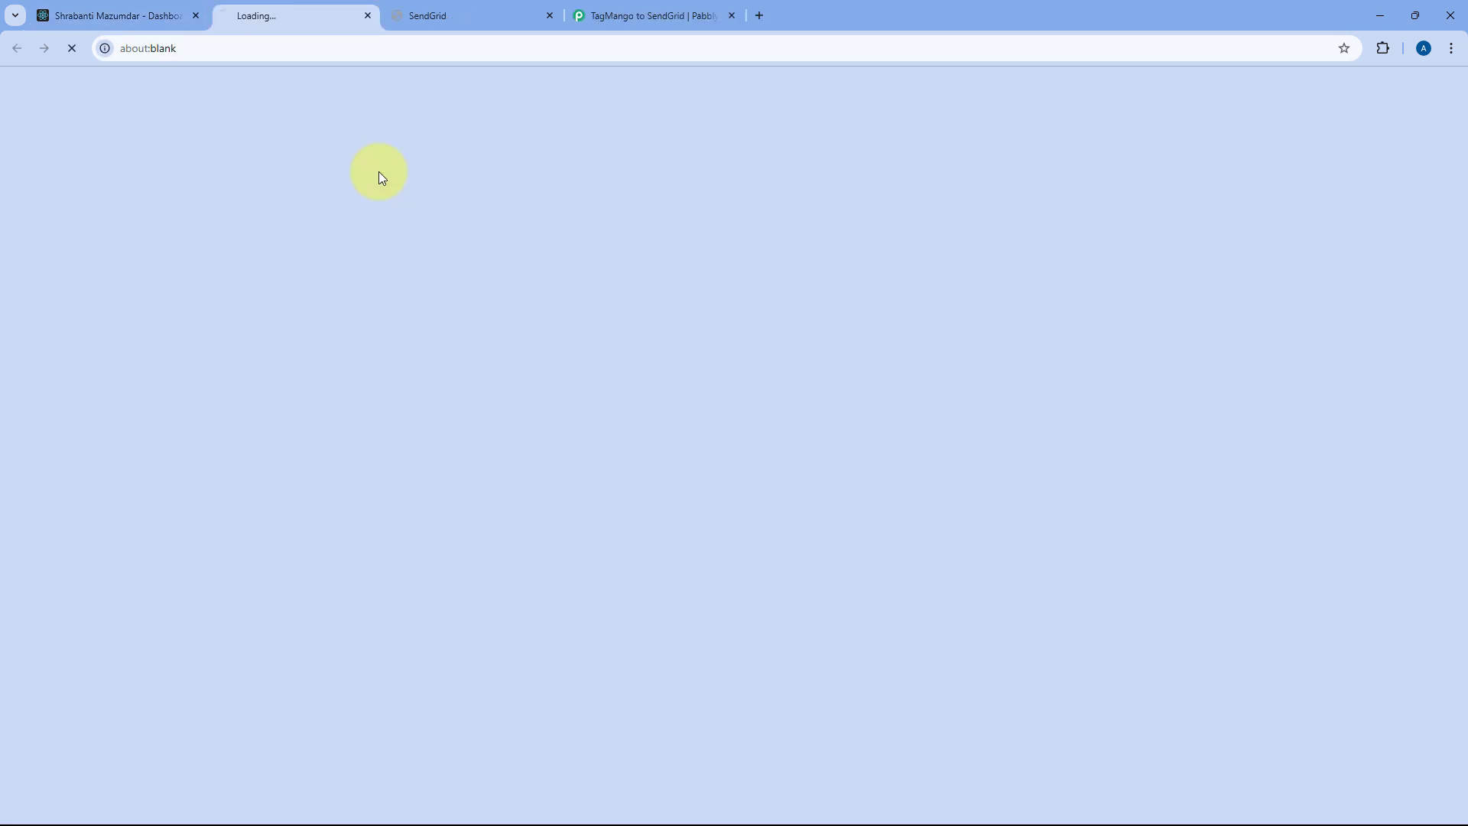
scroll(386, 435, down, 2)
click(195, 422)
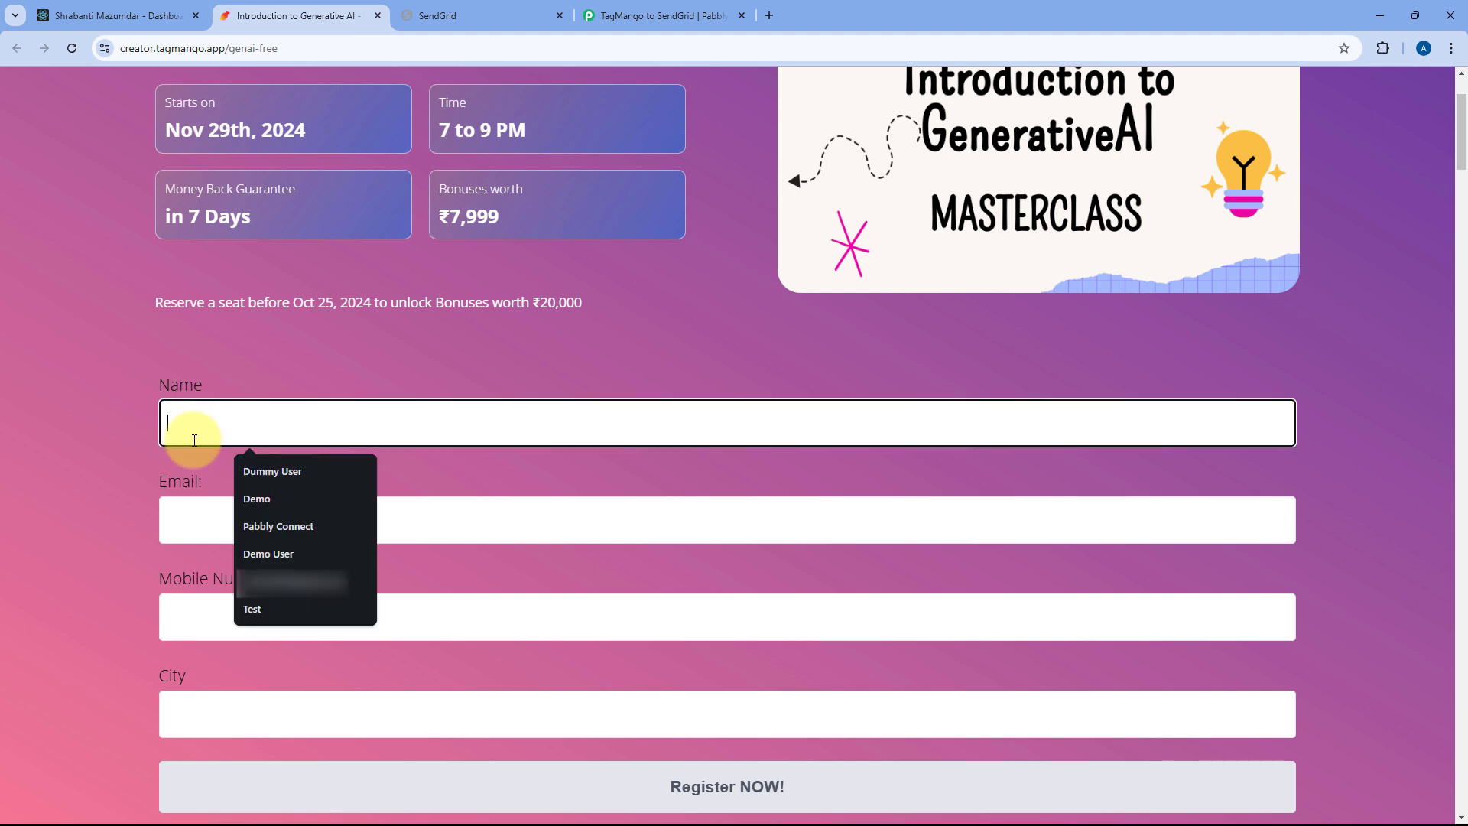
text(Test User)
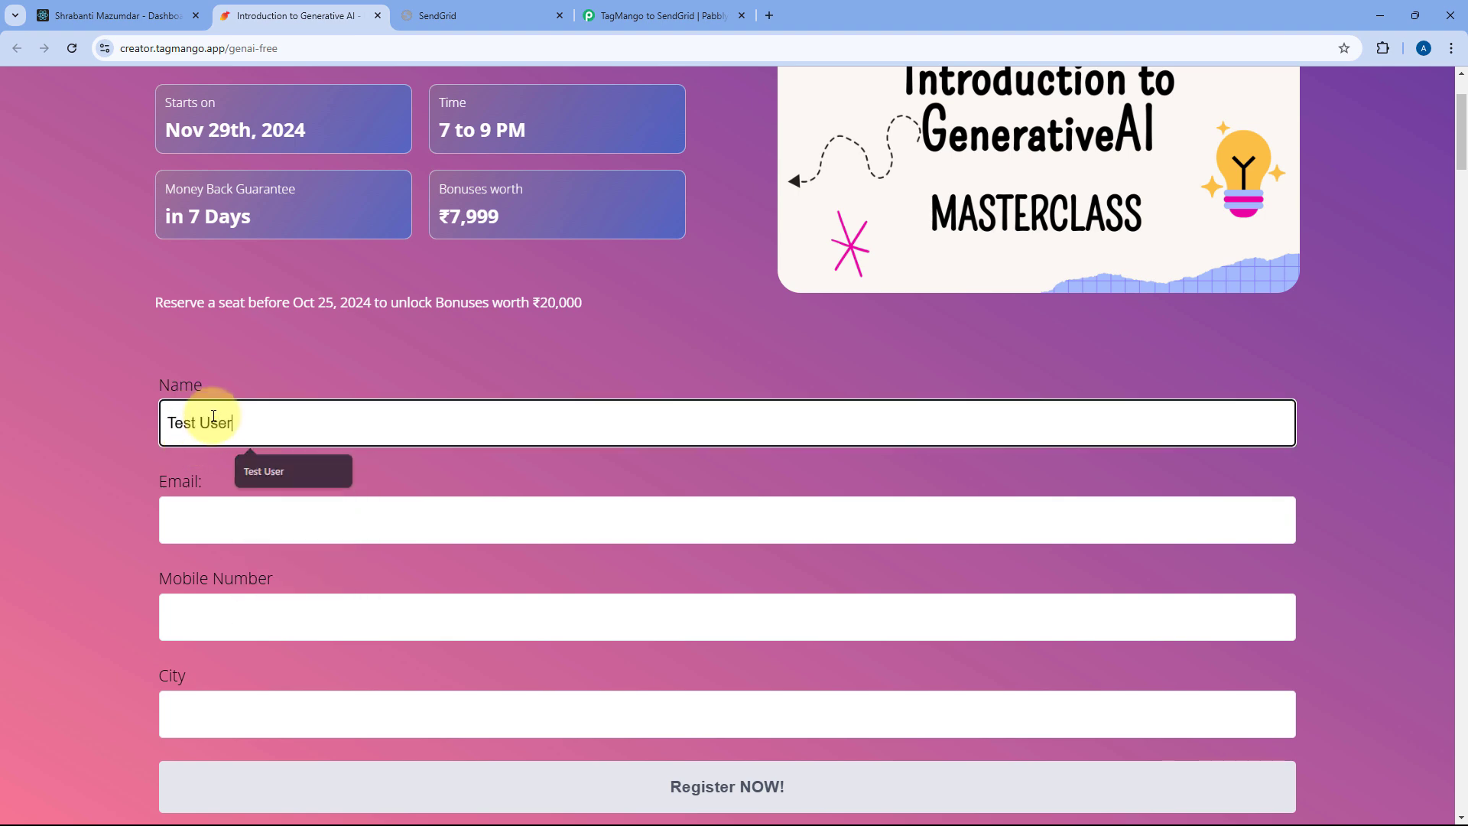
key(Tab)
text(test)
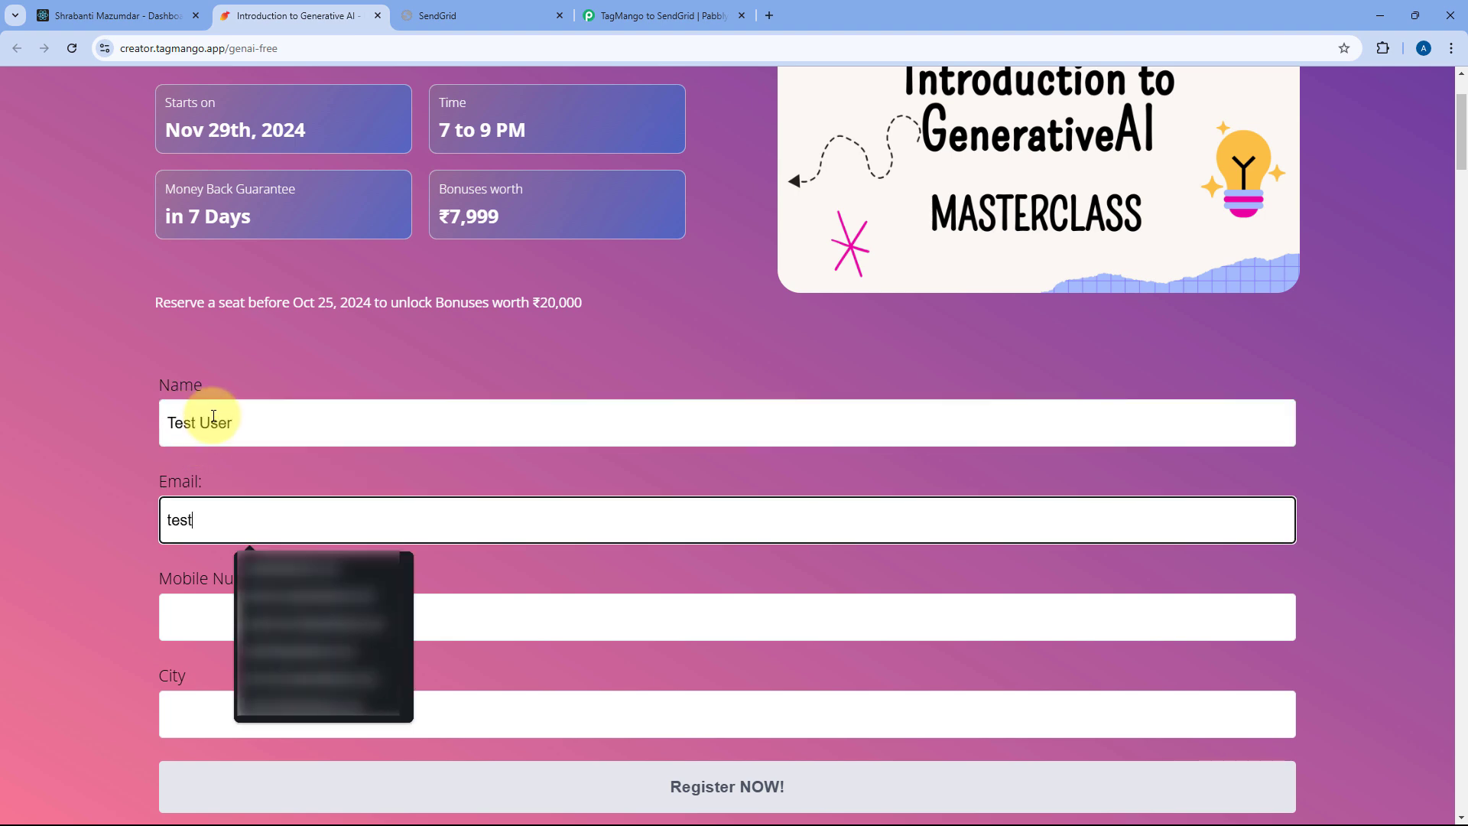
key(Down)
key(Return)
Enter the test lead's mobile number, set the city to Delhi and submit the registration form
key(Tab)
key(Down)
key(Down)
key(Down)
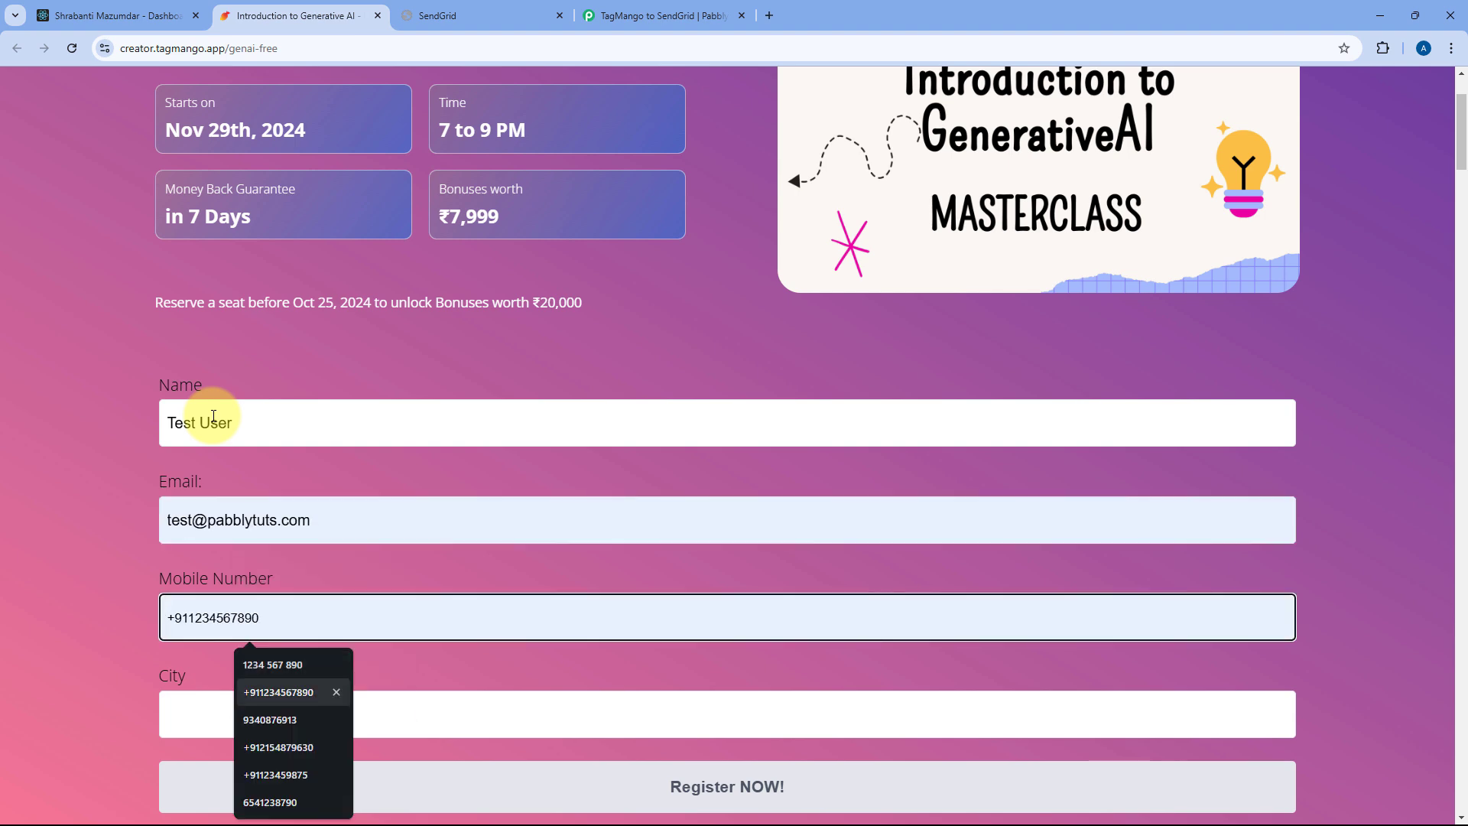
key(Down)
key(Down)
key(Return)
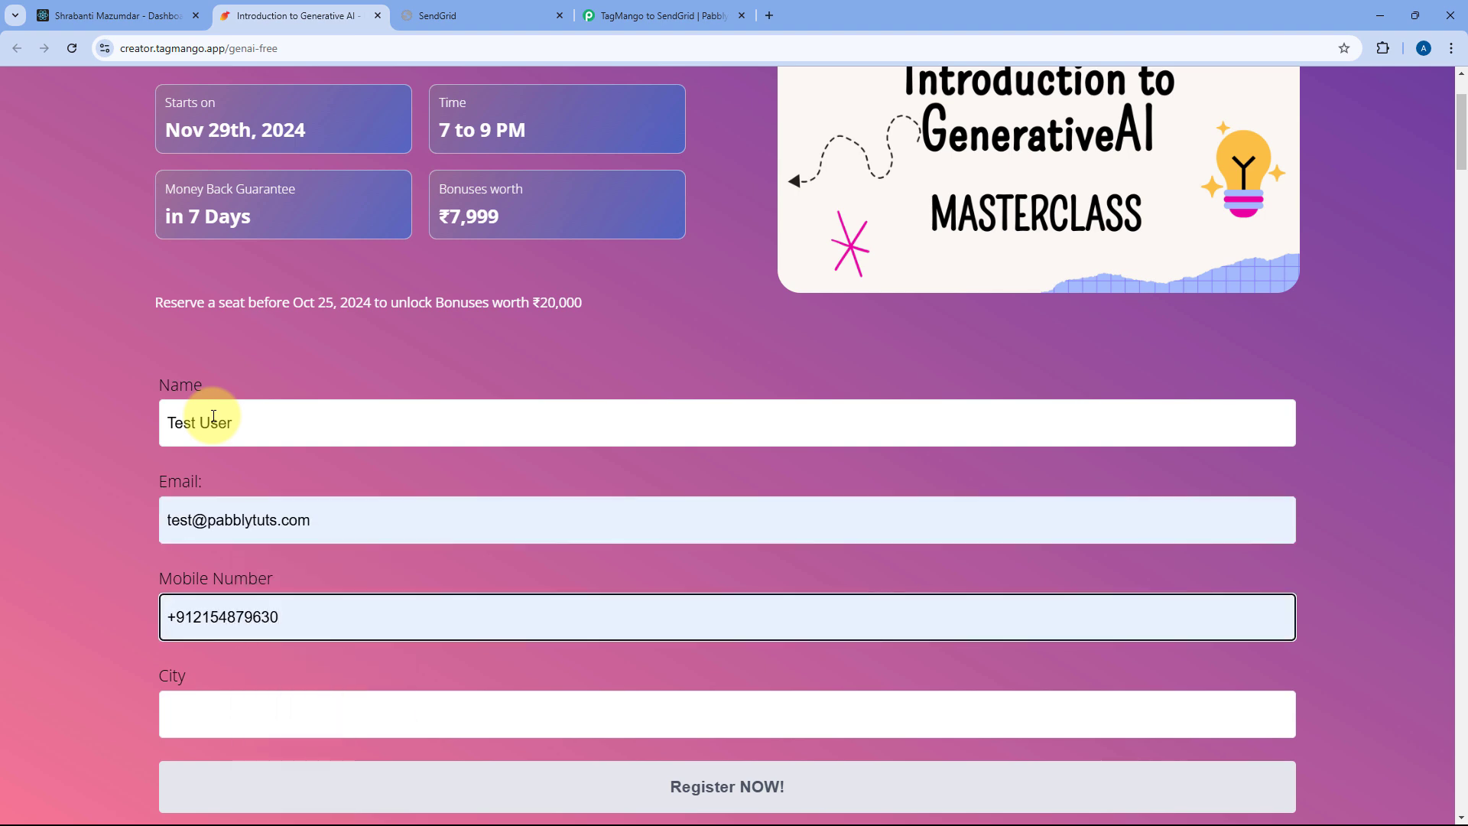
scroll(185, 589, down, 2)
click(210, 563)
click(264, 667)
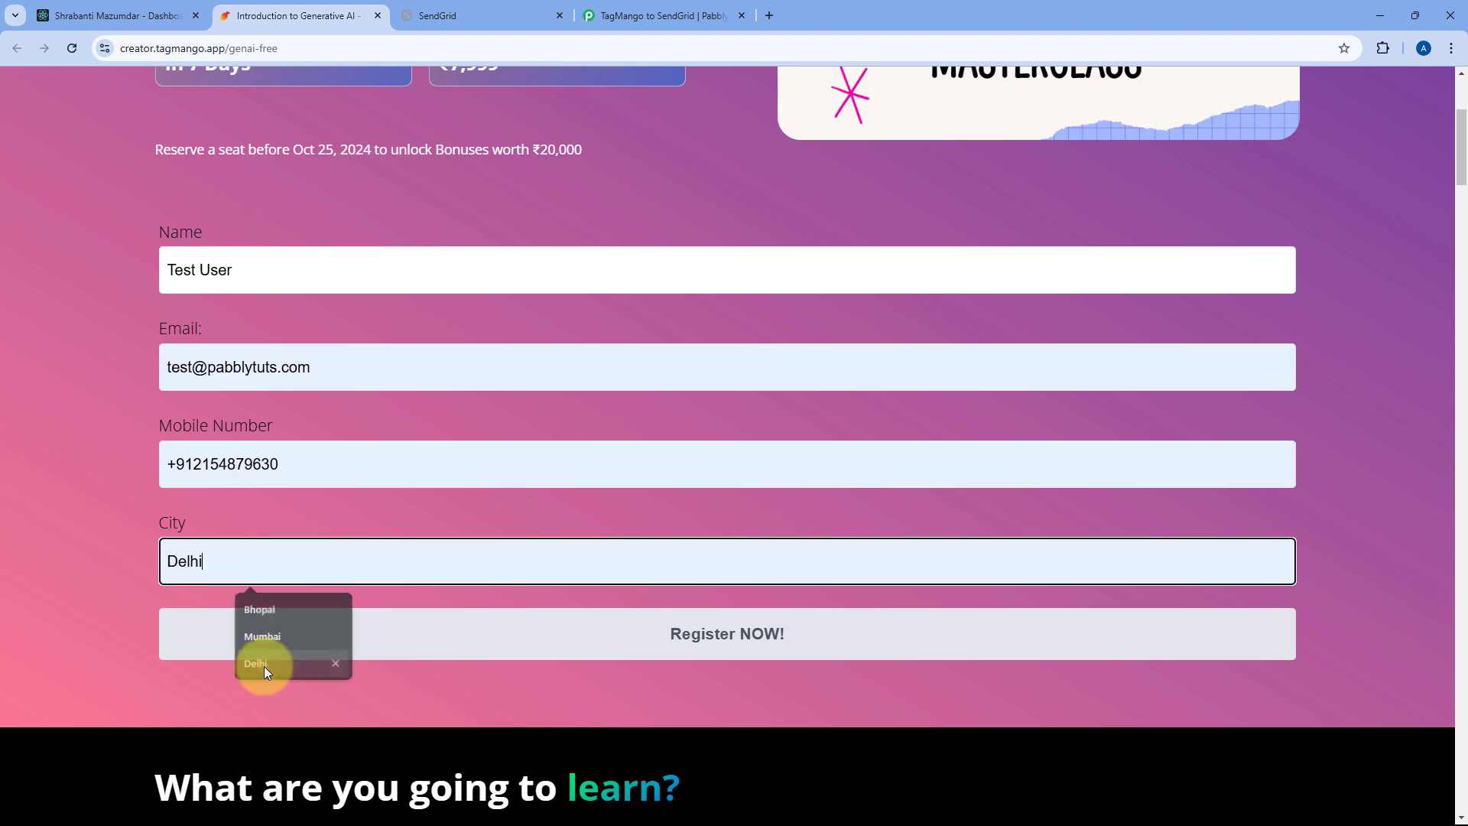
click(742, 642)
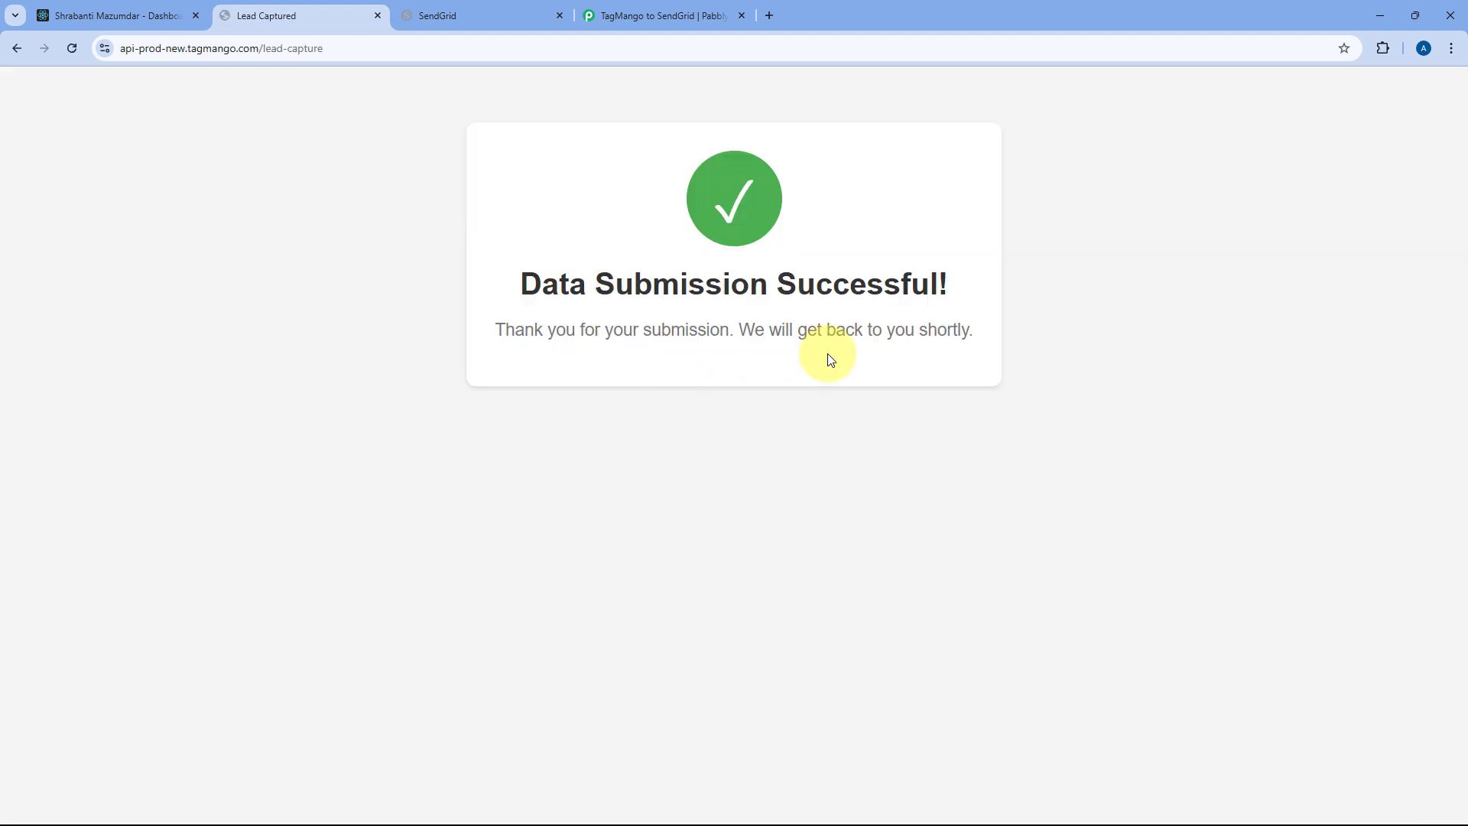
Switch to the TagMango dashboard, open the collected leads under Customers and check the newest lead's name and contact details
click(154, 15)
click(133, 452)
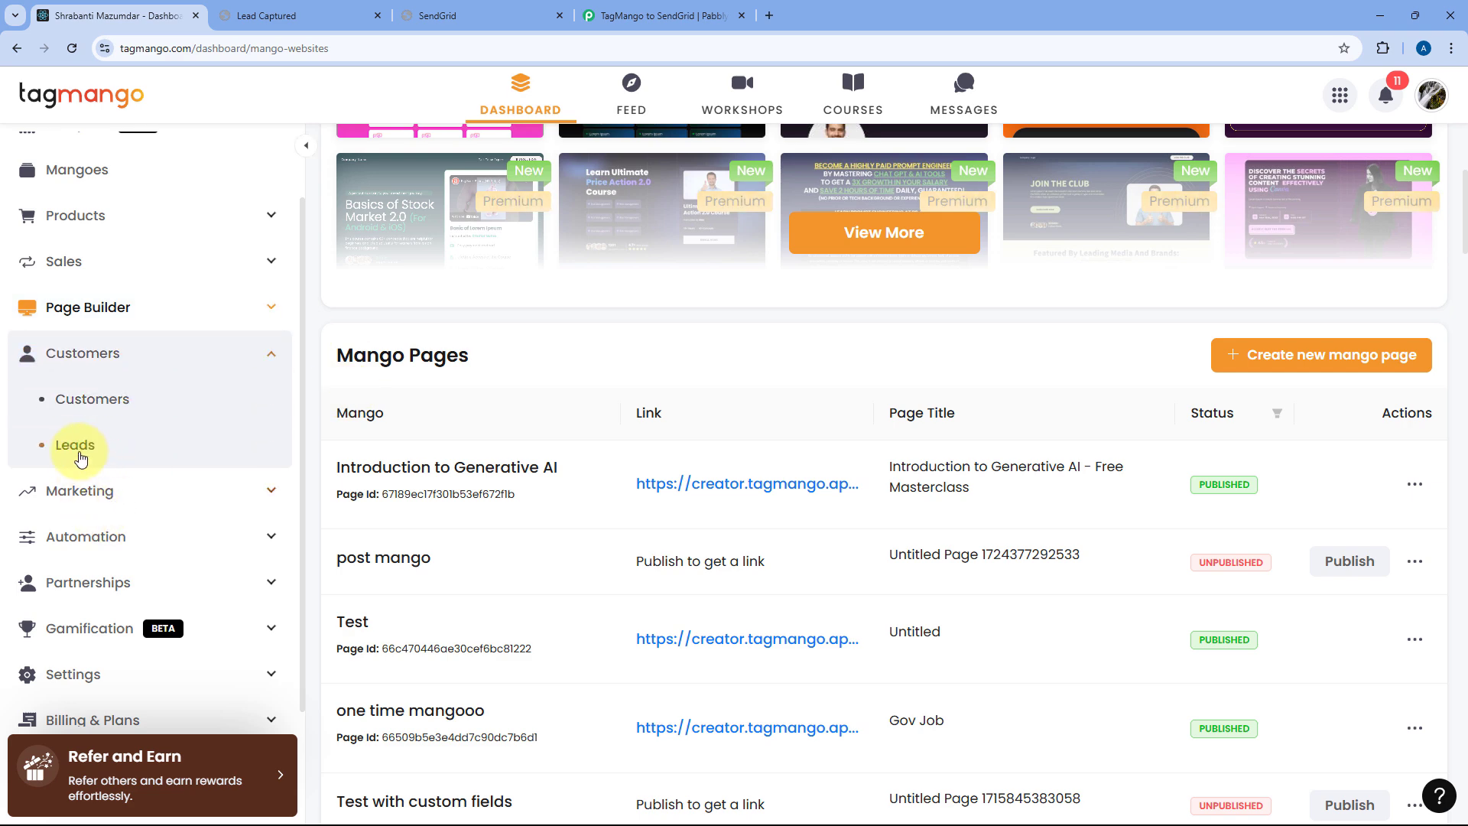
click(73, 450)
scroll(691, 377, down, 4)
scroll(488, 394, up, 5)
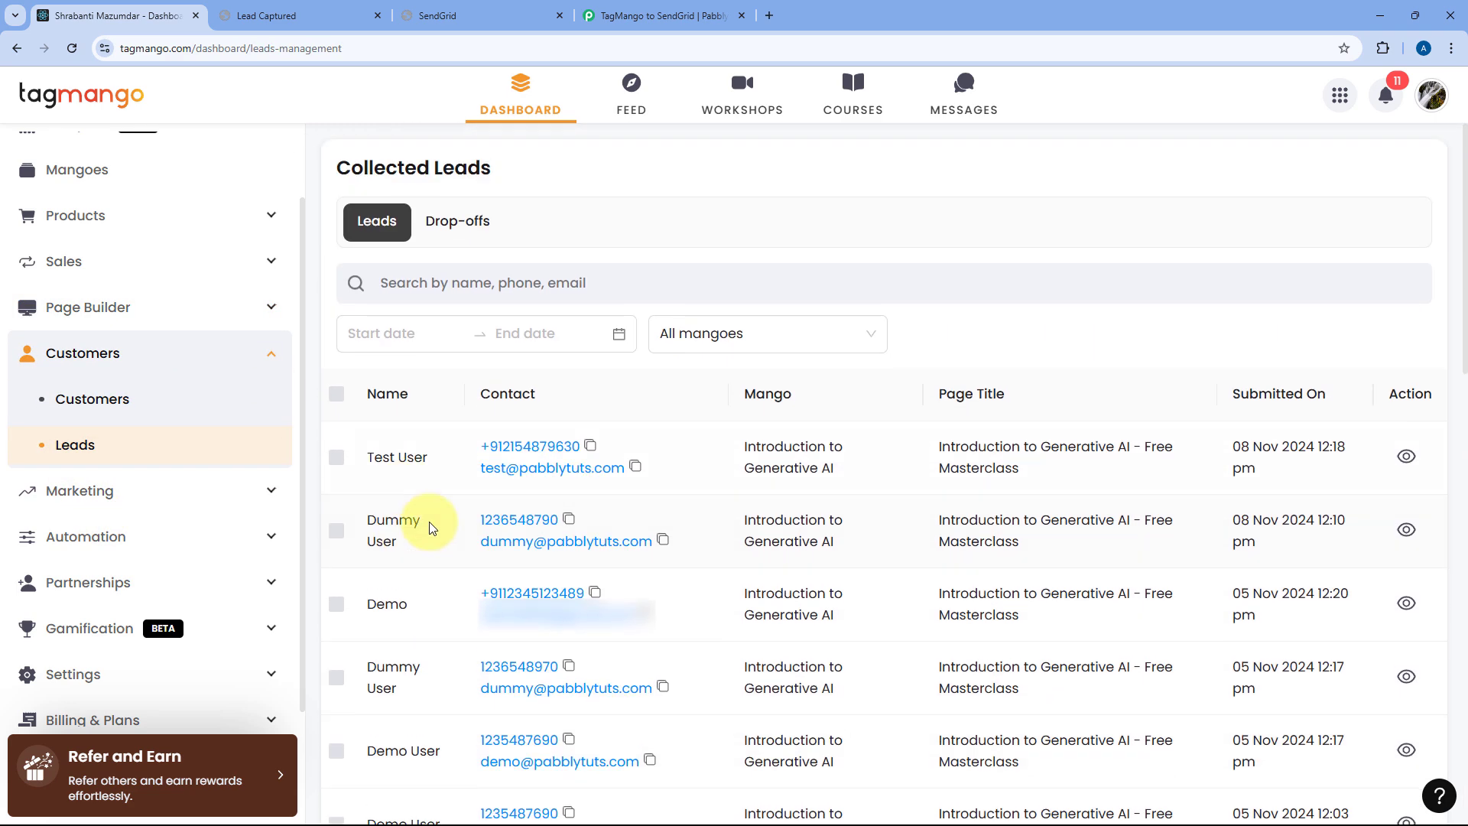
drag(437, 457, 350, 457)
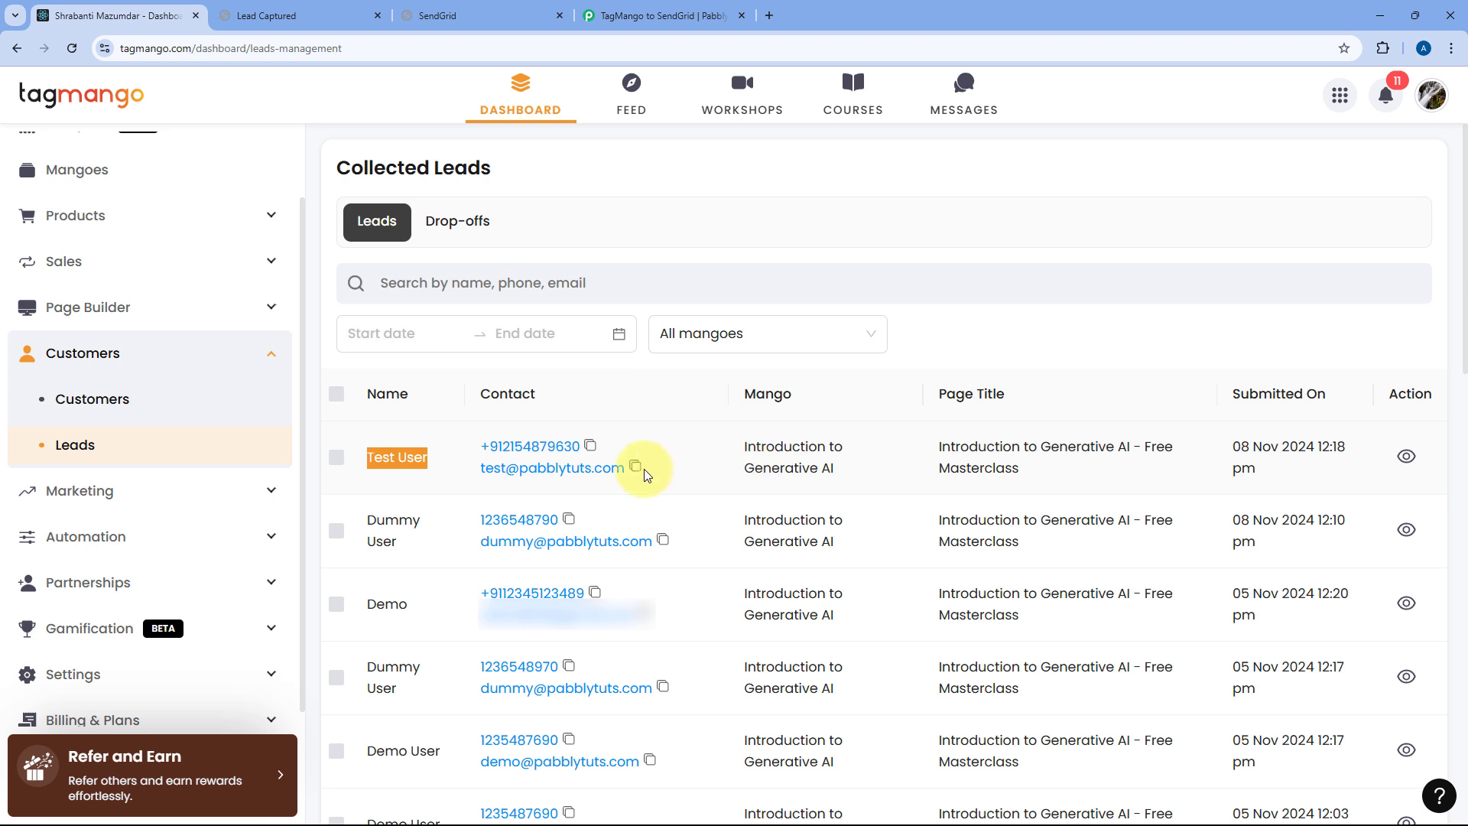
drag(645, 470, 460, 445)
click(648, 401)
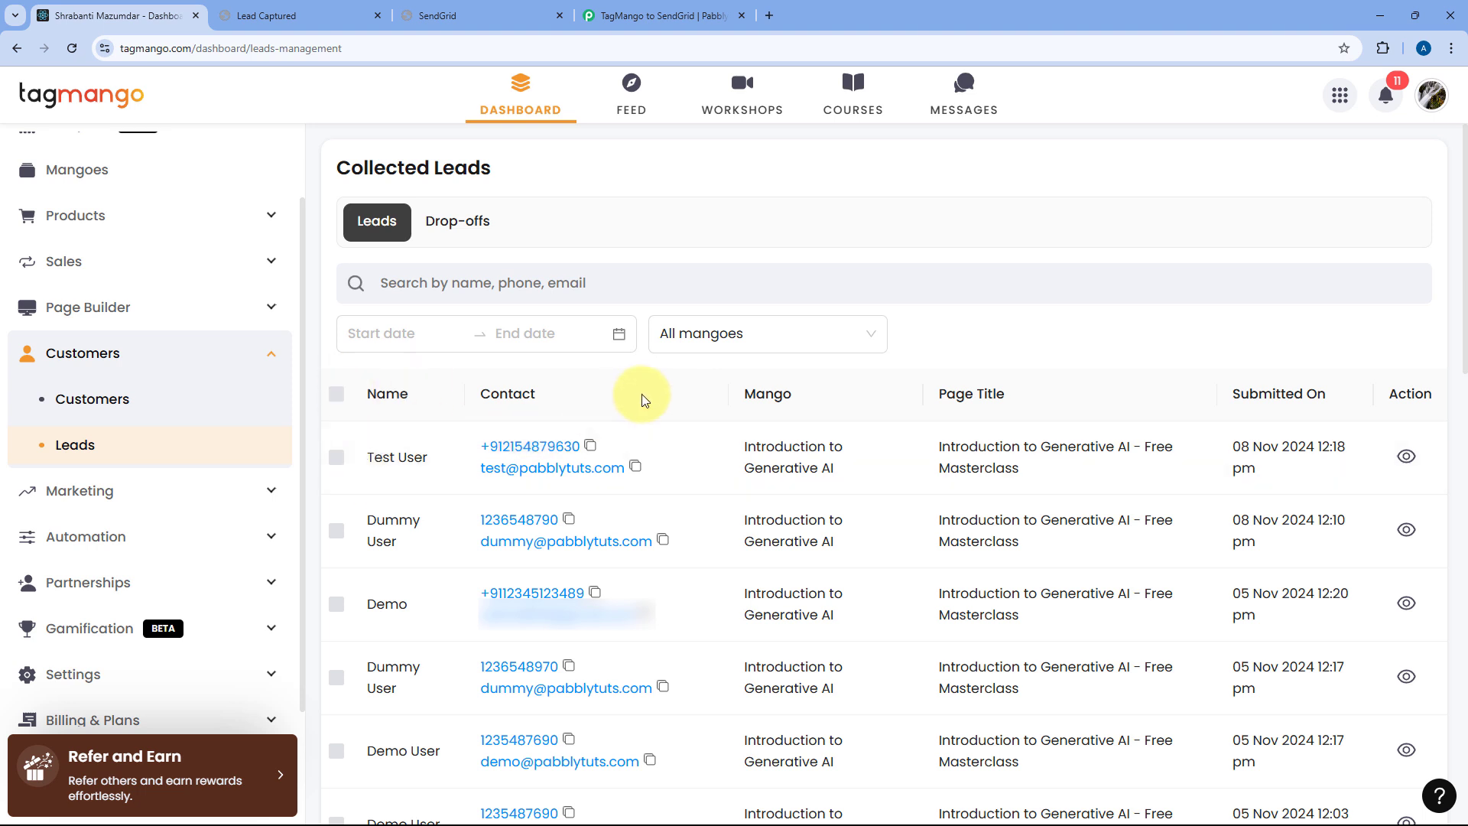
Switch to SendGrid, open the new lead's contact profile from the TagMango Leads list and dismiss the account setup banner
click(499, 13)
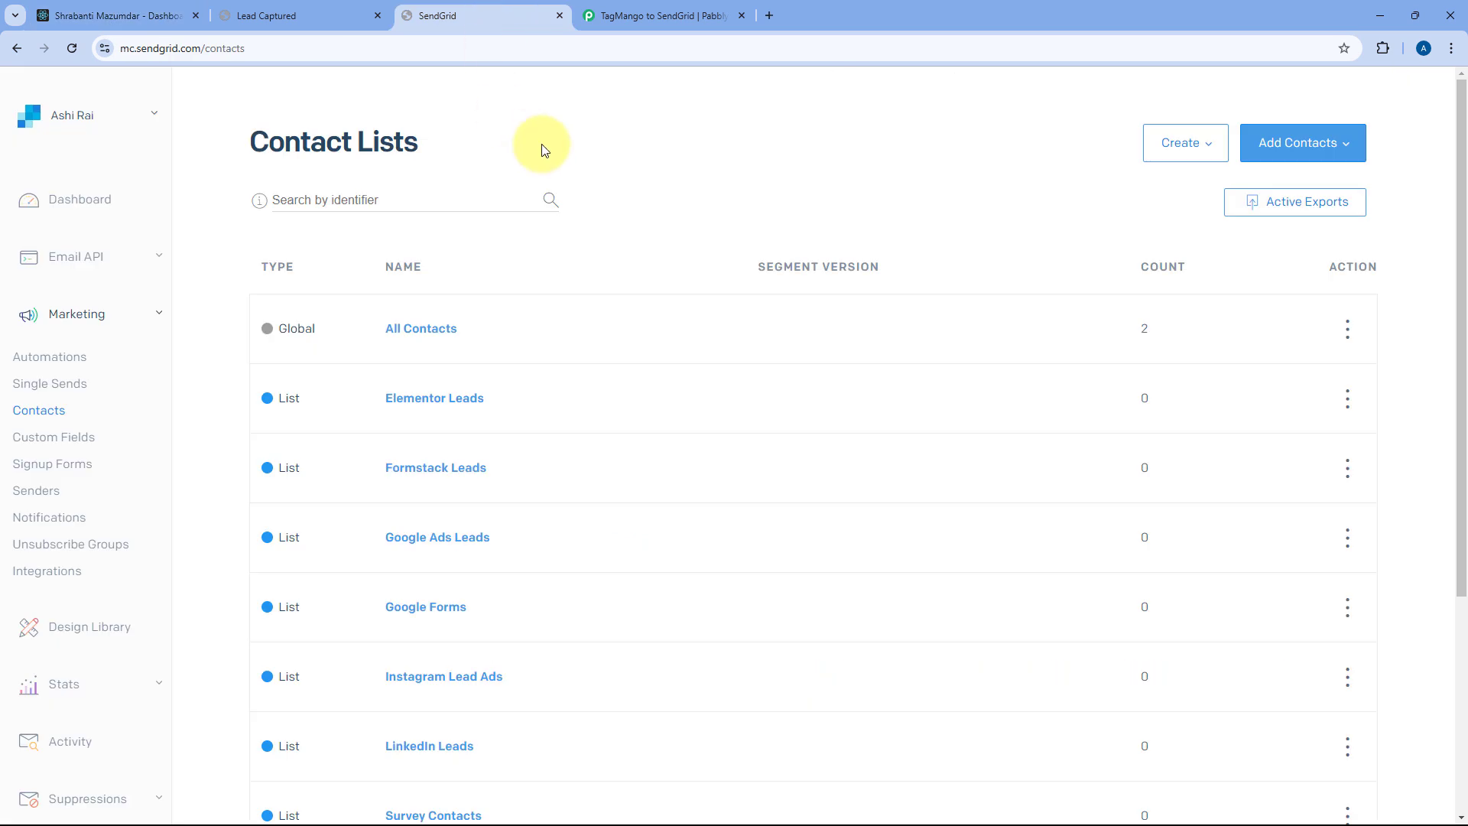
scroll(258, 410, down, 4)
click(455, 586)
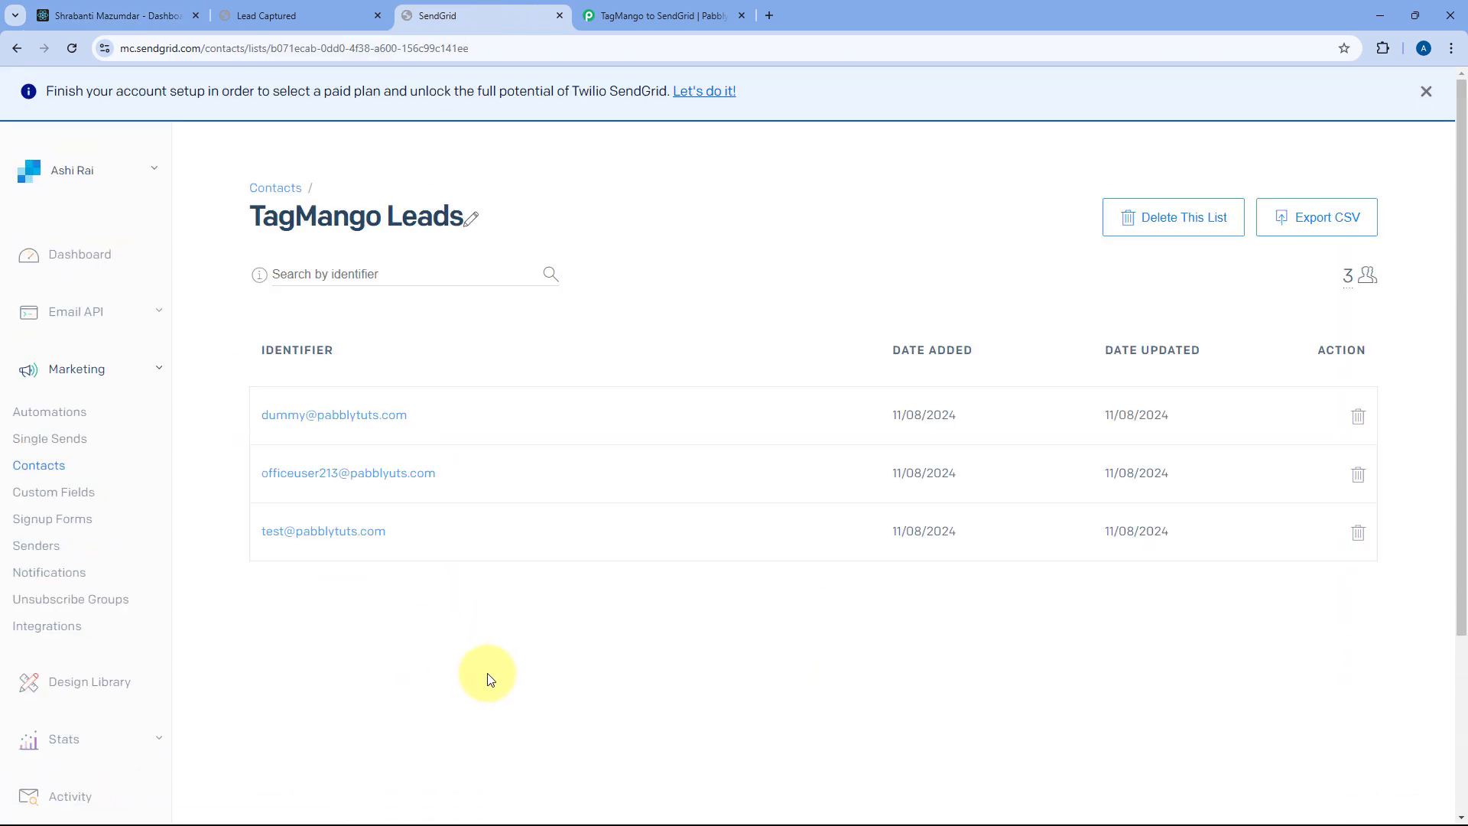
click(336, 536)
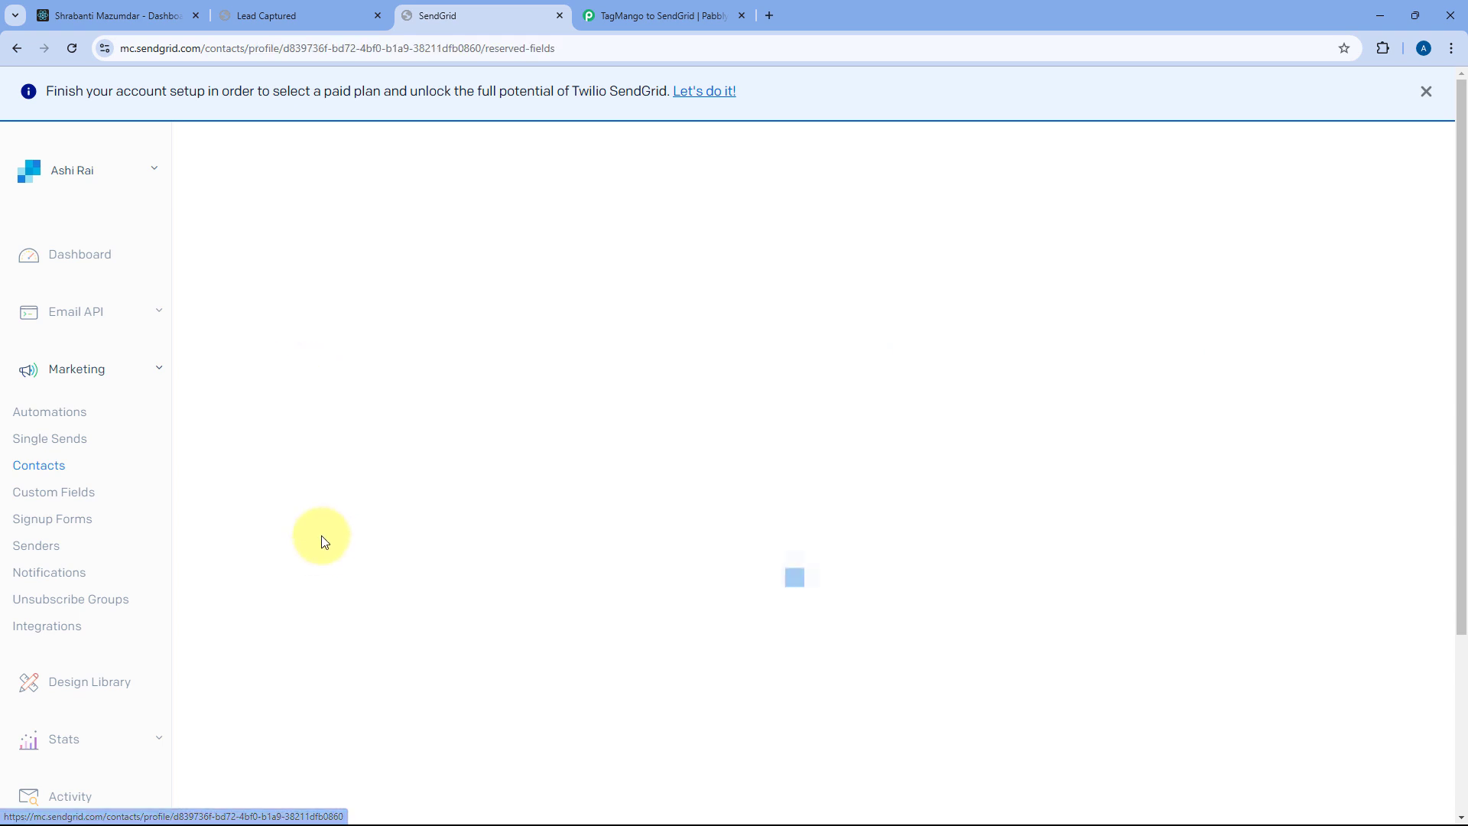
click(1426, 91)
Check the new contact's name, email, city and phone number in the reserved fields, then return to the Pabbly Connect workflow
scroll(613, 420, down, 3)
scroll(699, 418, down, 6)
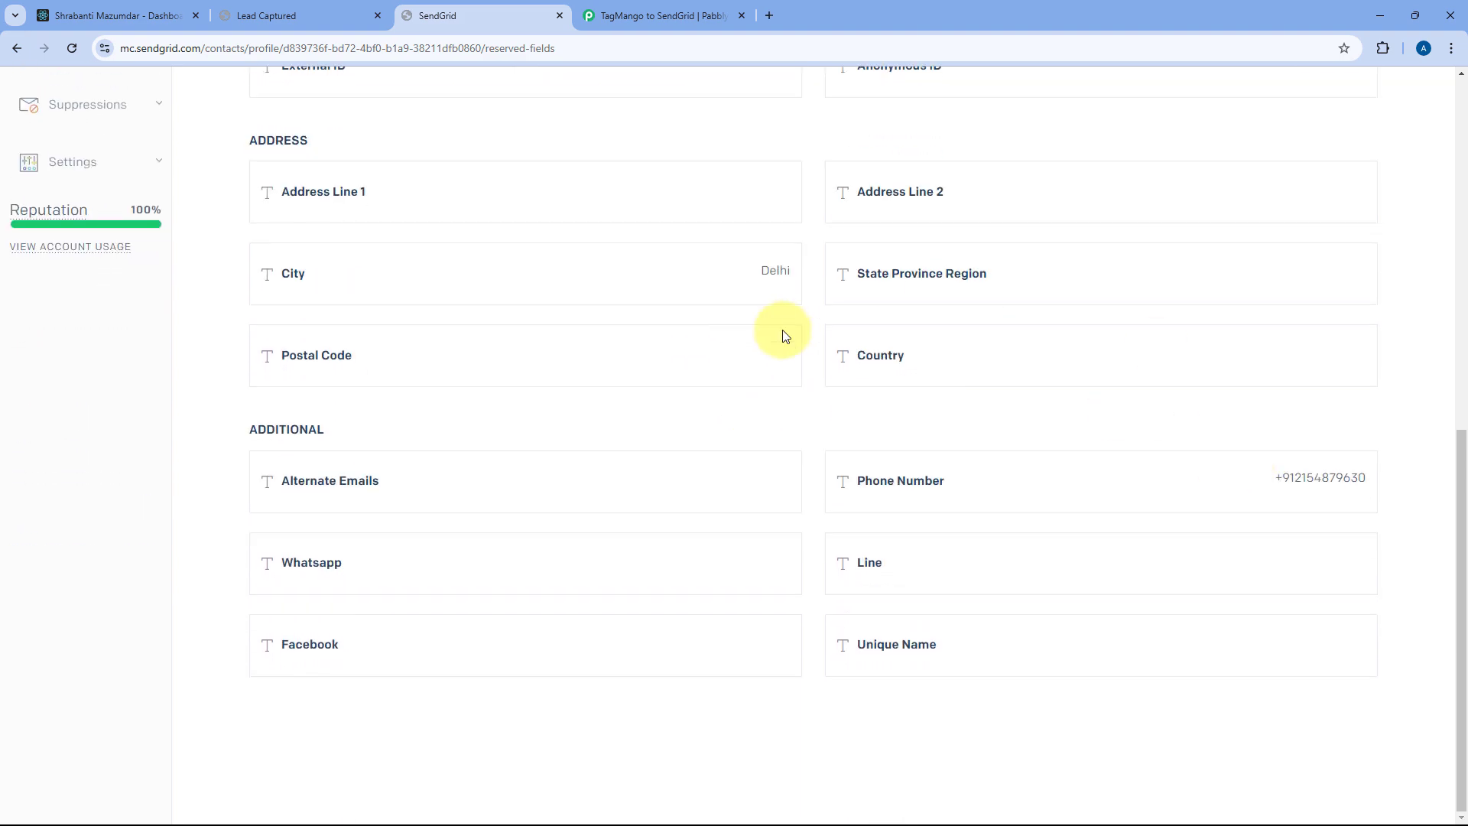
scroll(824, 287, up, 2)
scroll(823, 288, up, 7)
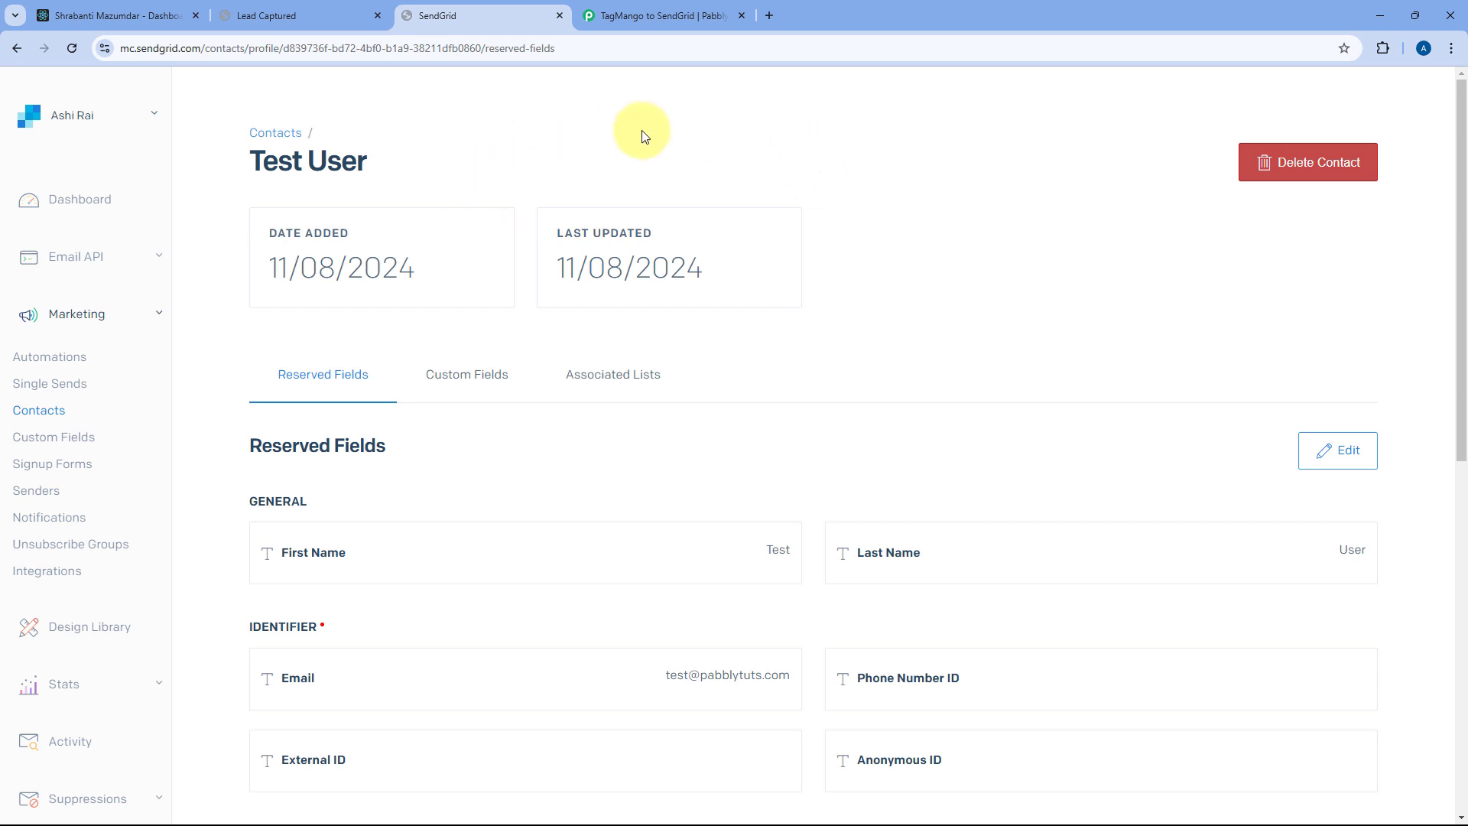
click(686, 10)
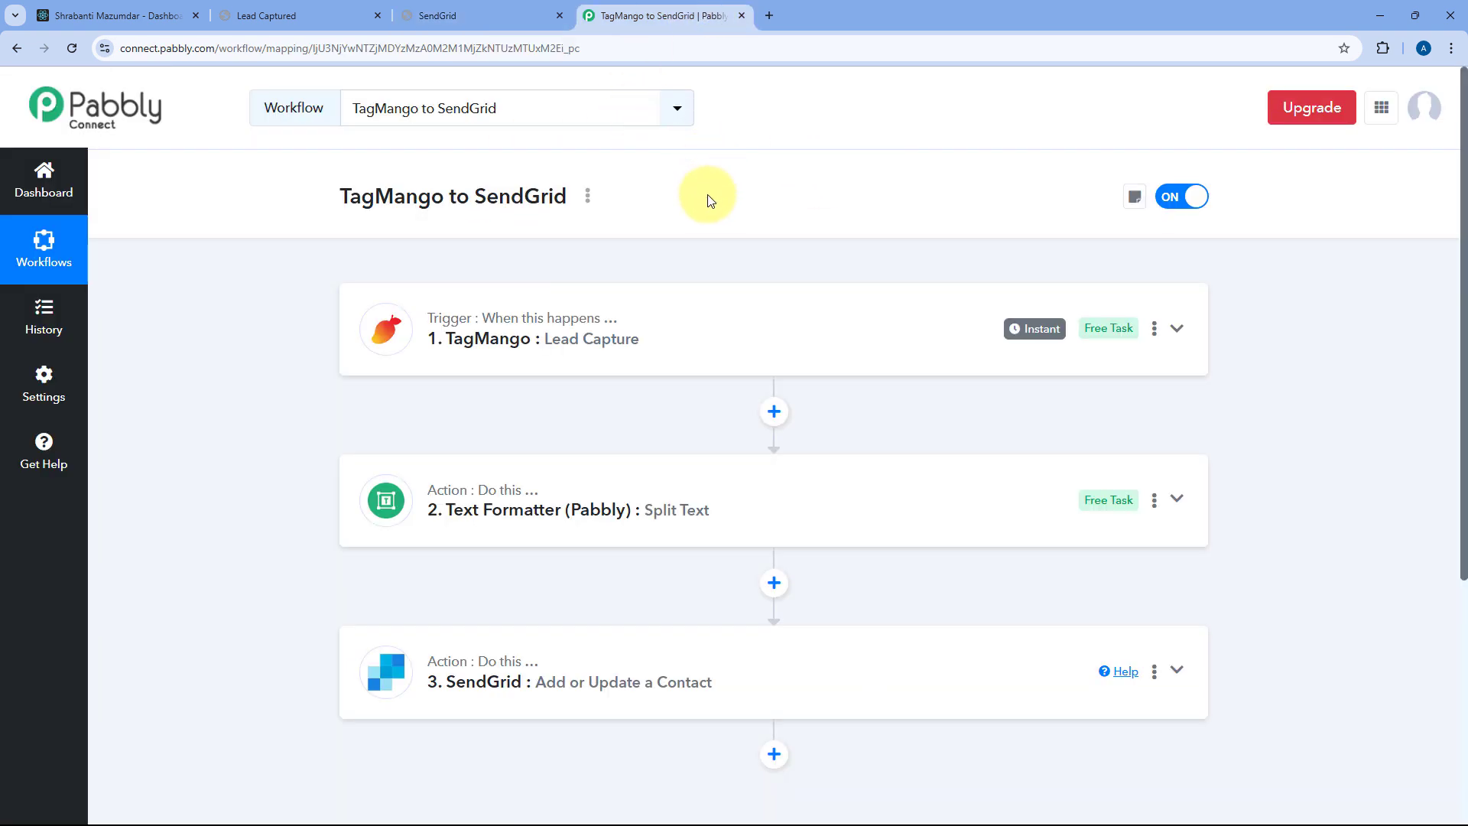